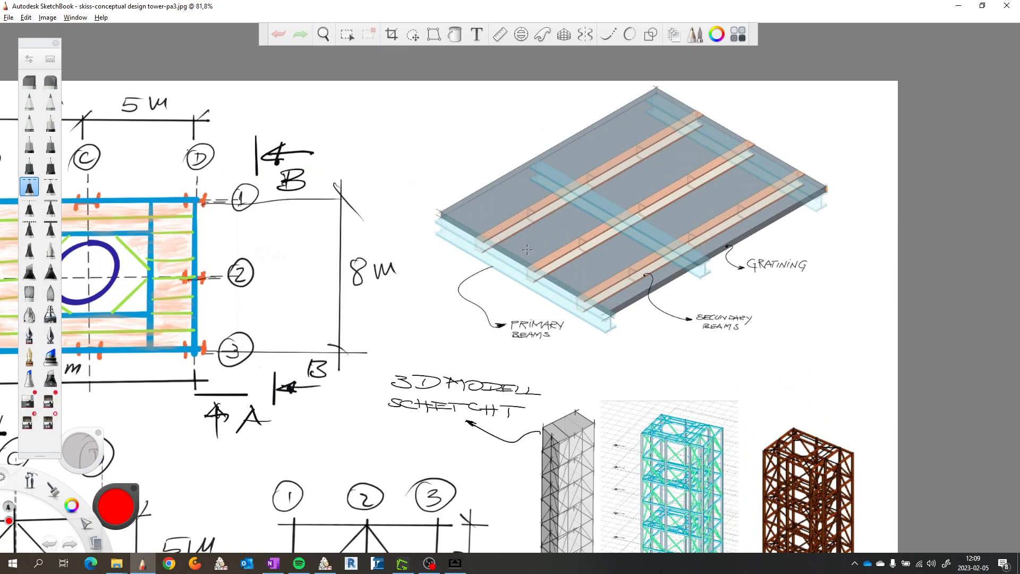
Step: Examine the conceptual tower sketch, including the floor beam layout, plan view, elevations and the three 3D tower models
scroll(527, 249, down, 3)
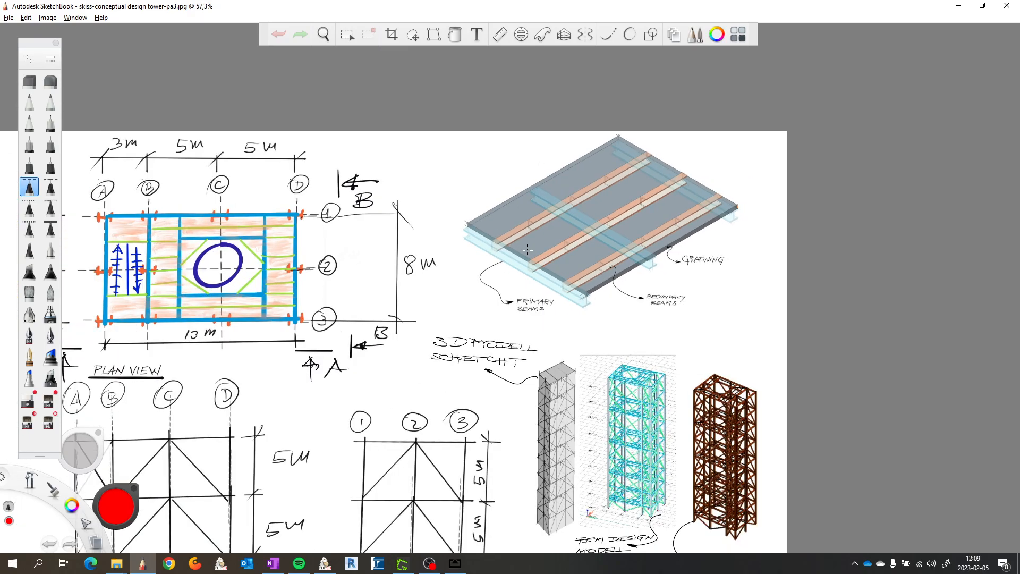
scroll(580, 237, down, 2)
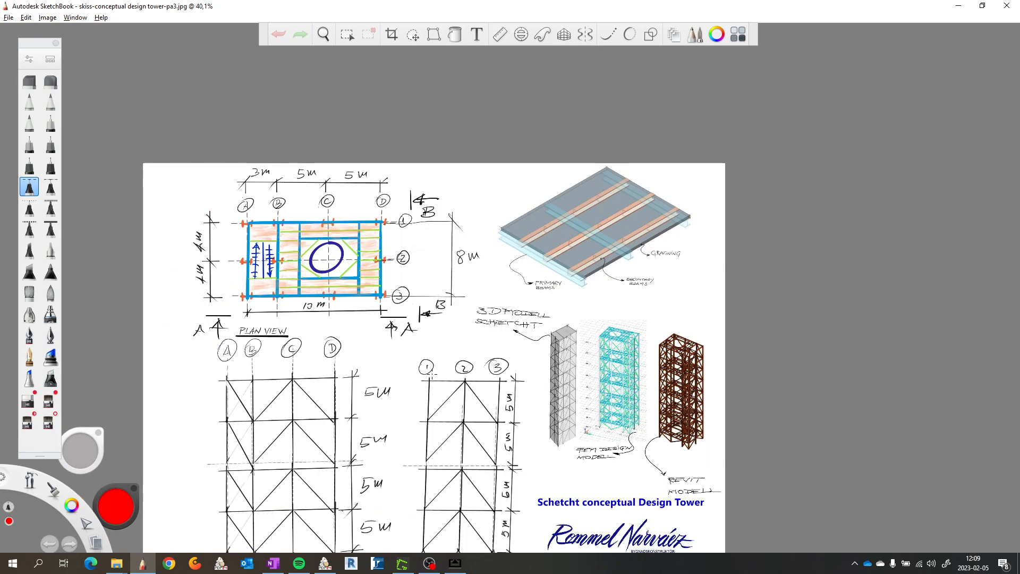
scroll(391, 405, down, 2)
scroll(337, 501, up, 3)
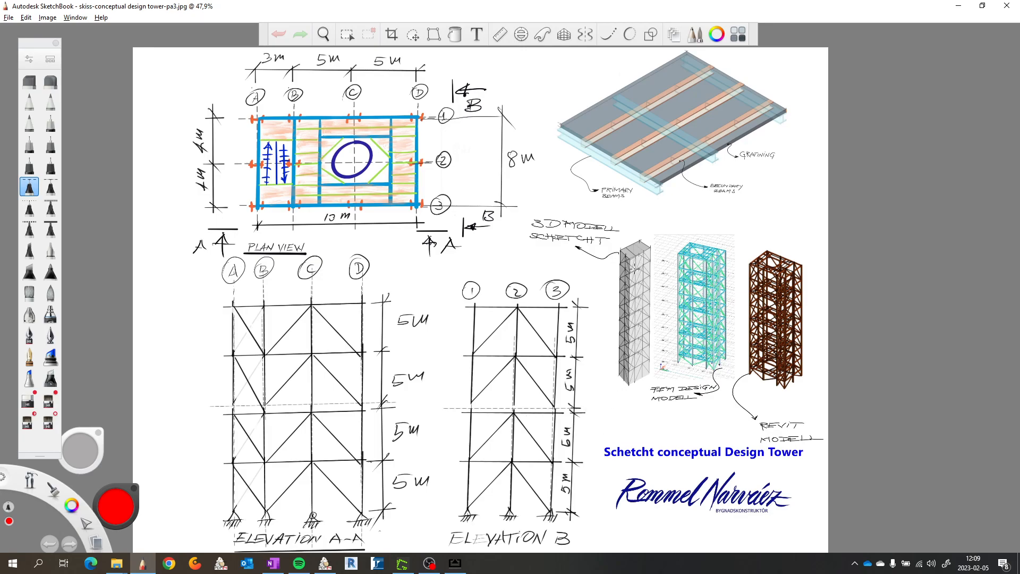
scroll(636, 271, up, 5)
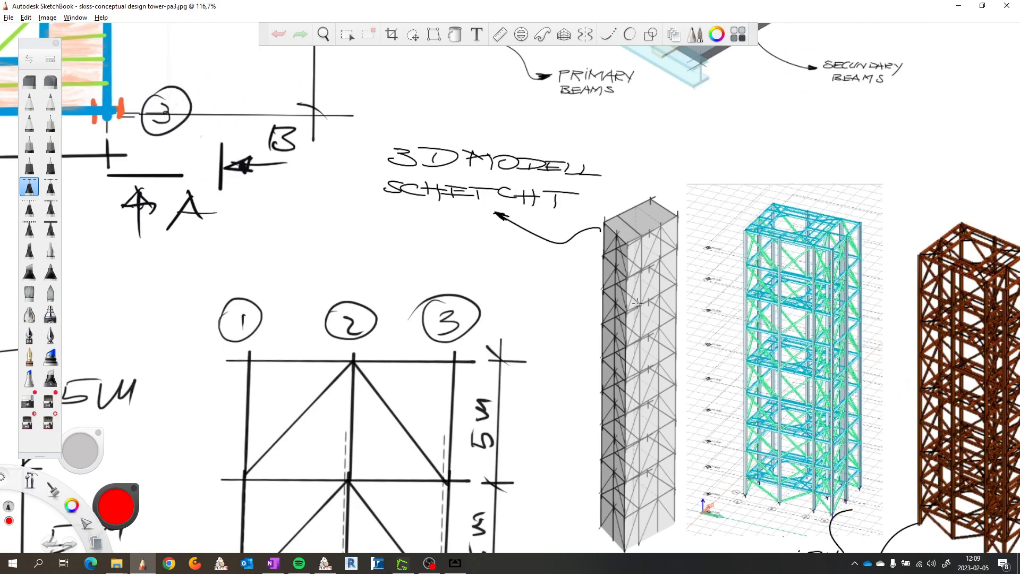
scroll(637, 303, down, 3)
scroll(791, 427, up, 2)
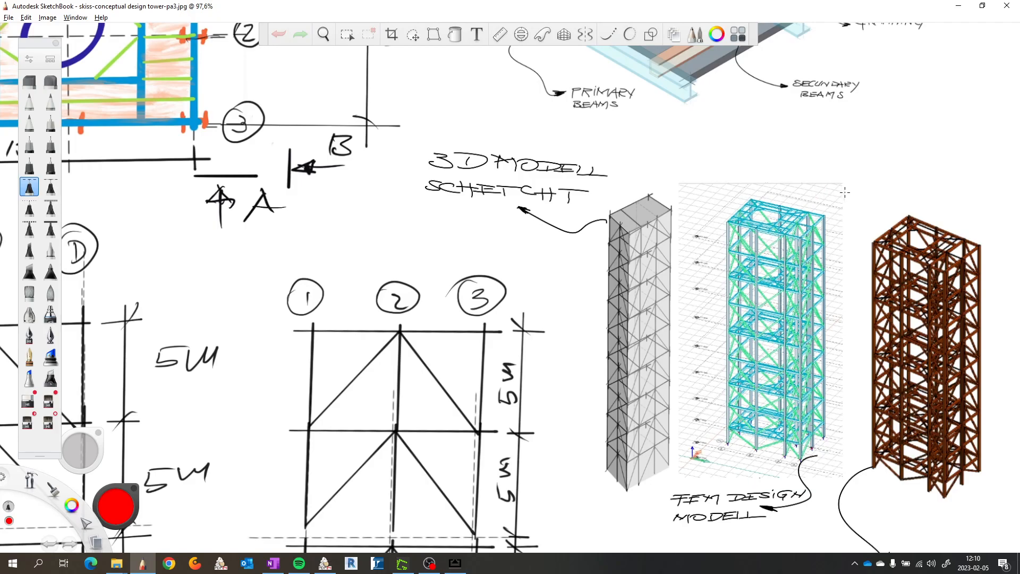
scroll(808, 247, down, 3)
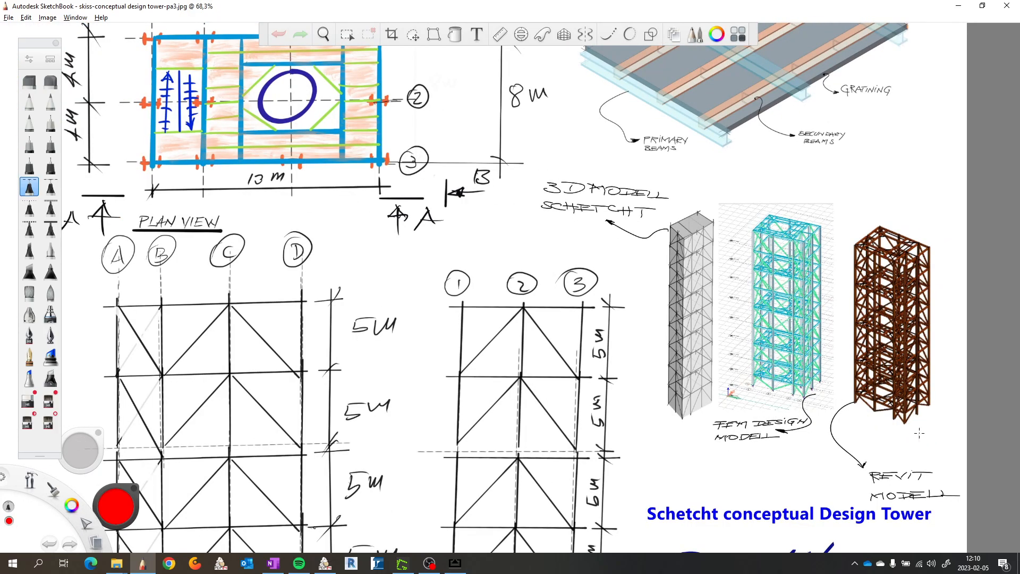
scroll(934, 363, up, 3)
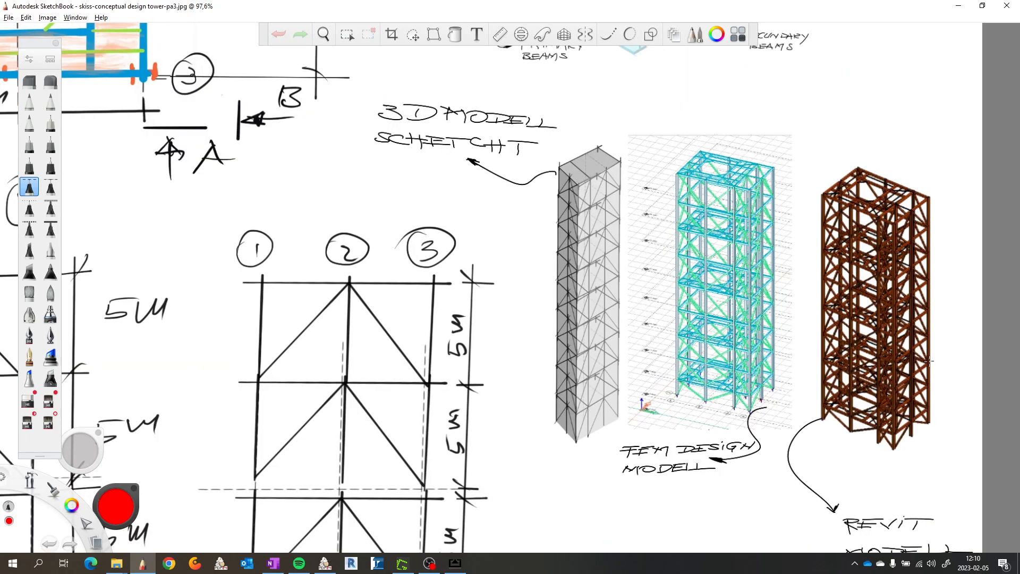
scroll(929, 361, down, 2)
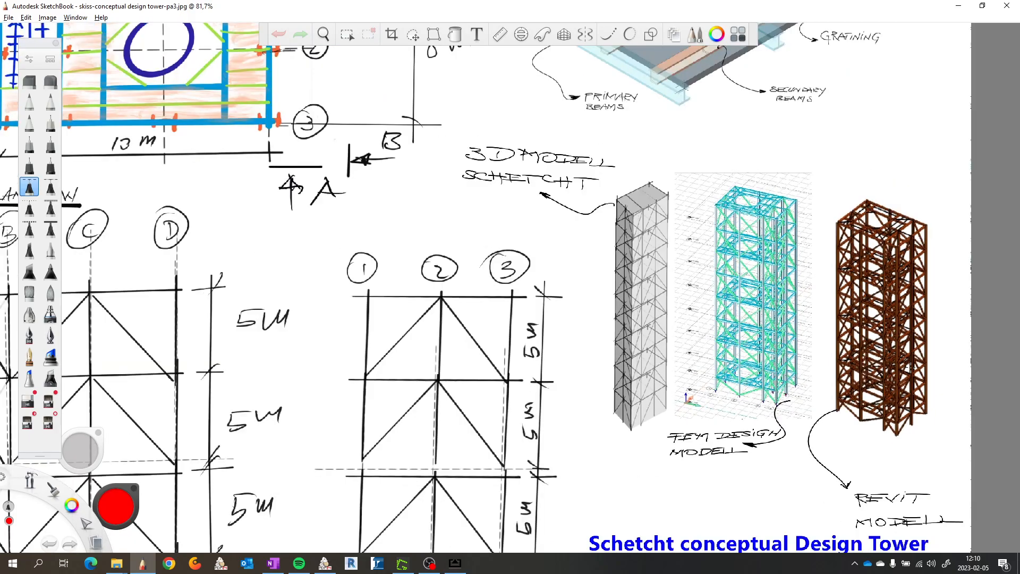
scroll(851, 363, down, 4)
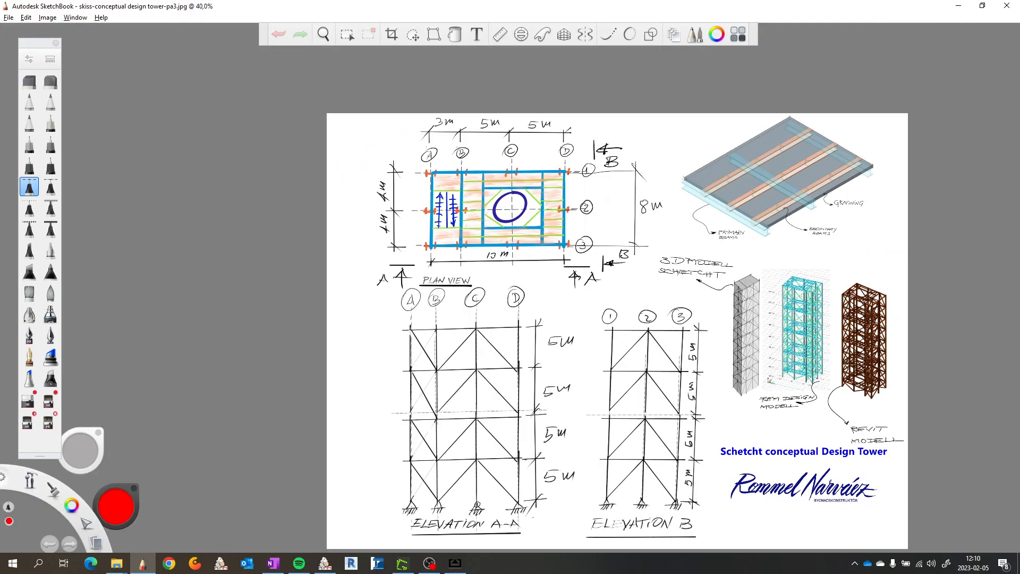
scroll(808, 423, up, 2)
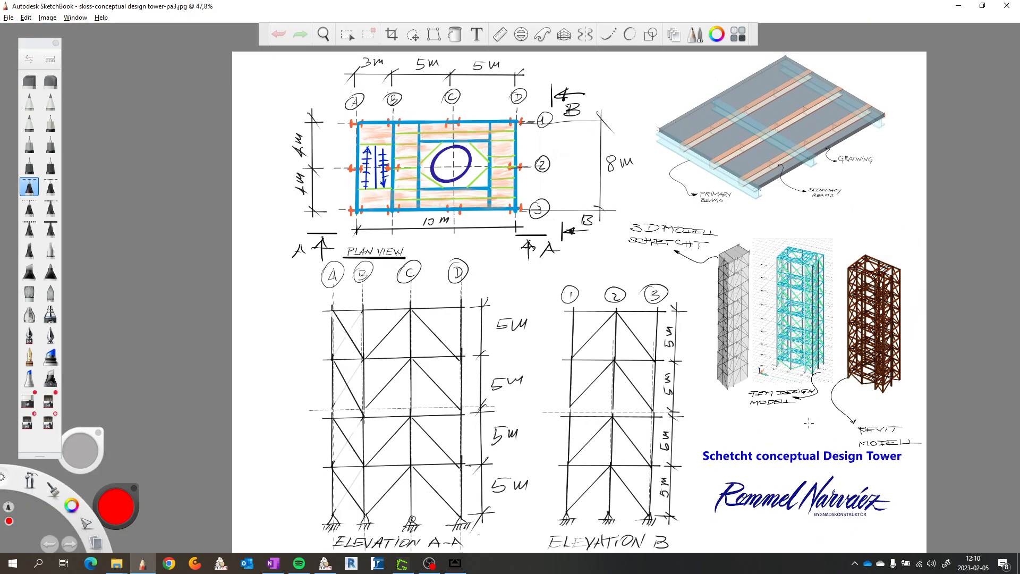
Step: Switch to the AirServer window to review the primary beams hand calculation, and minimise it again
click(454, 564)
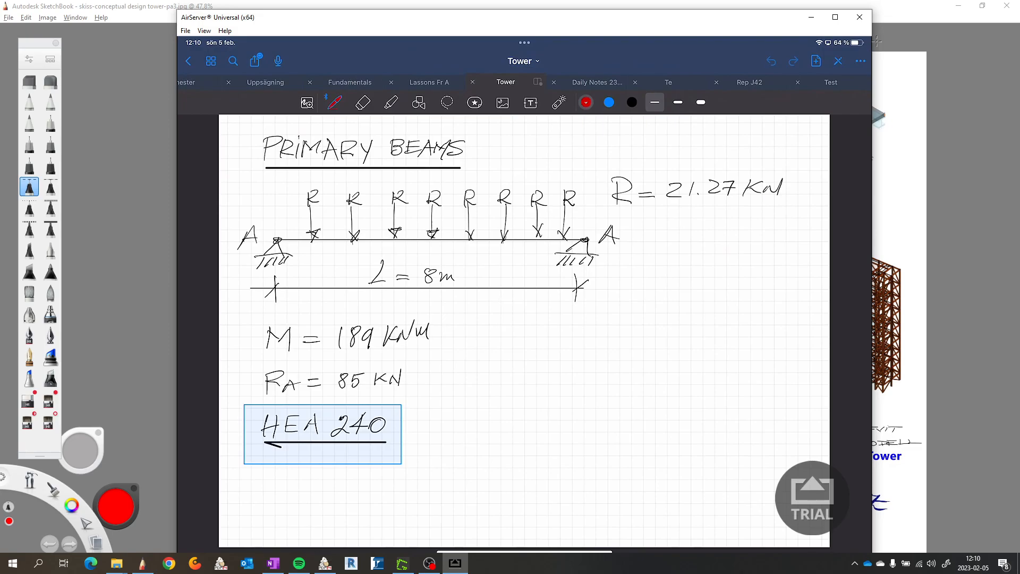
click(810, 21)
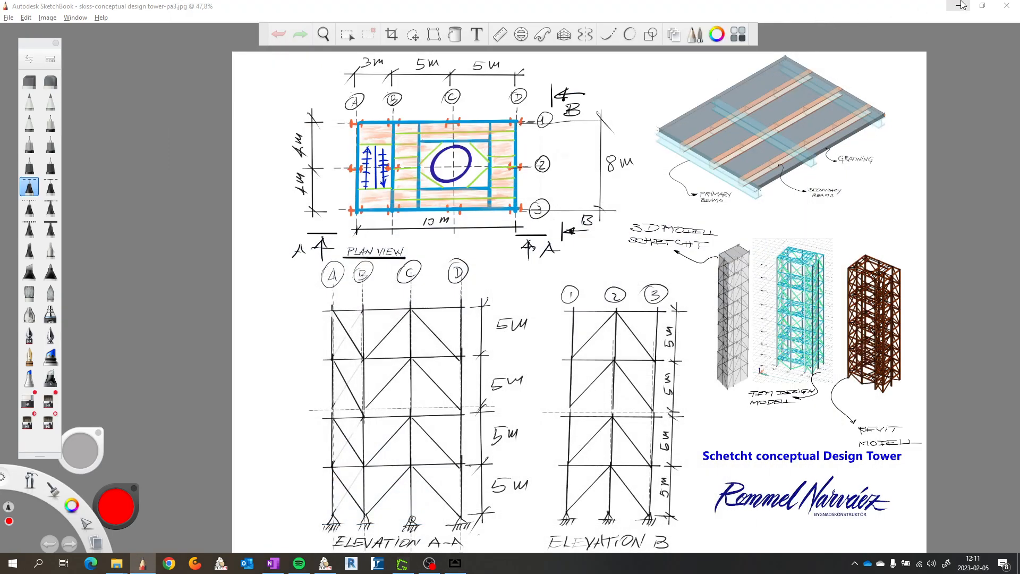
Step: Launch Robot Structural Analysis from the desktop and open the recent project PB-cal-pa3.rtd, accepting the layout system change
click(958, 6)
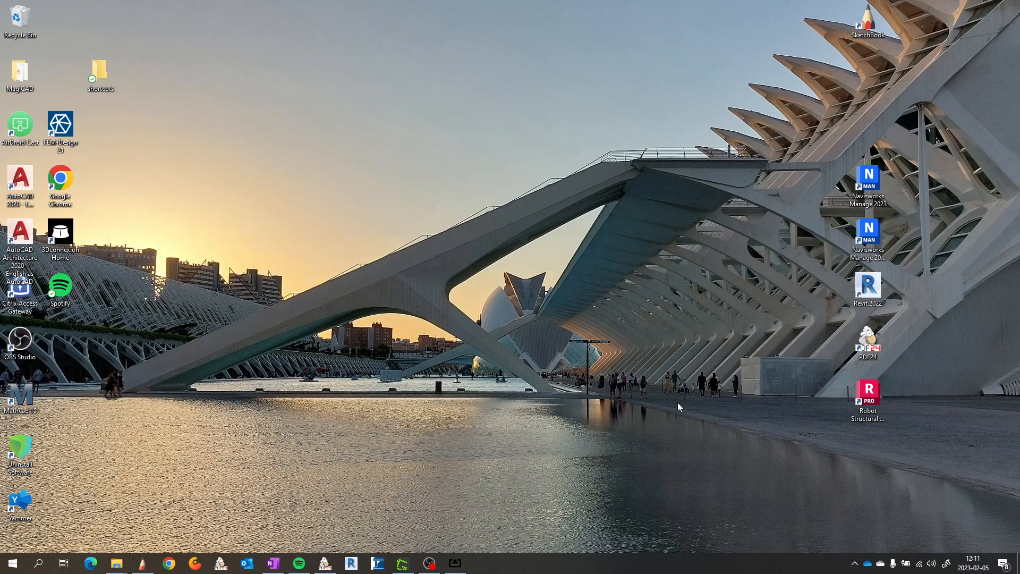
double_click(857, 397)
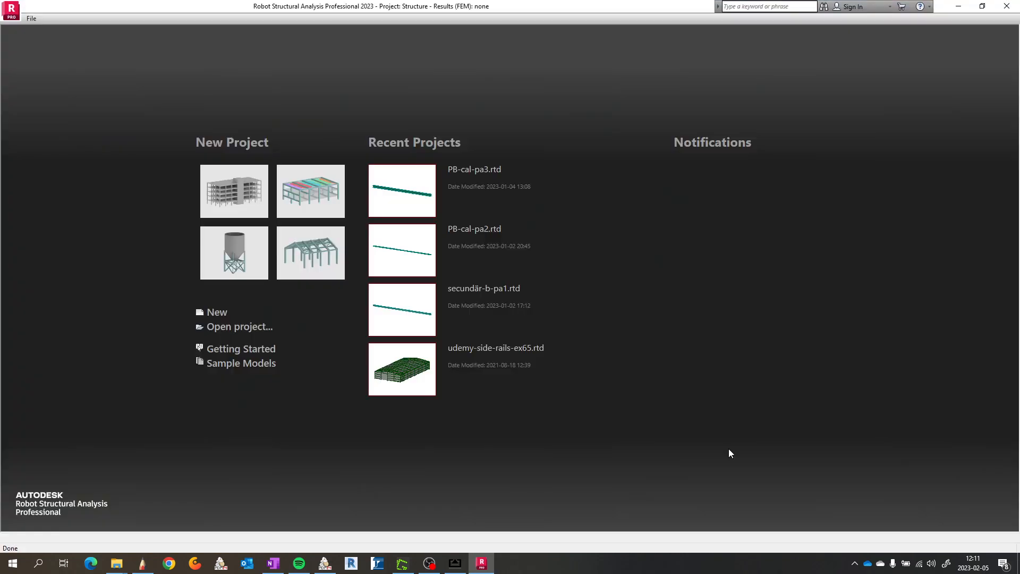
click(403, 176)
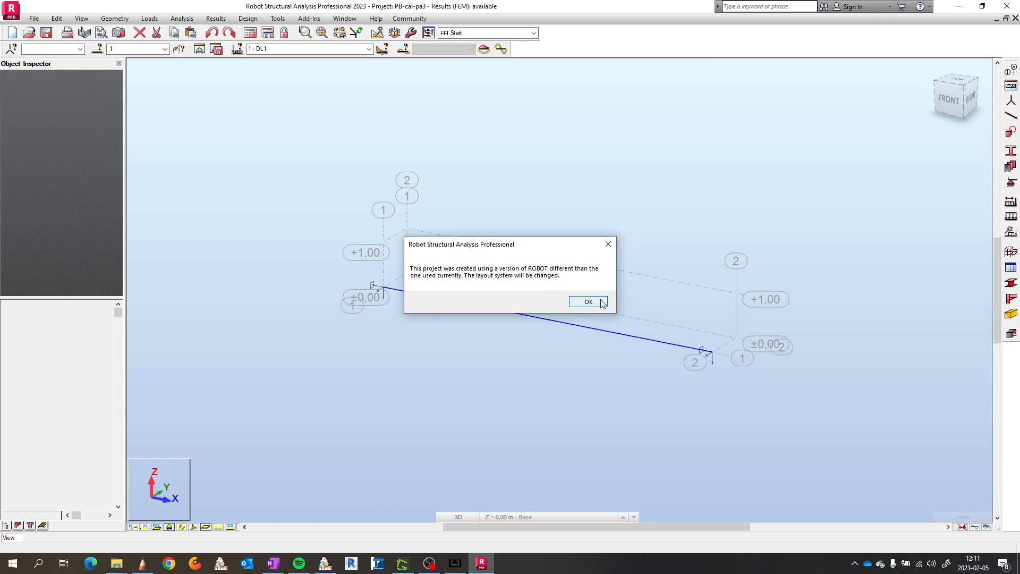
click(588, 302)
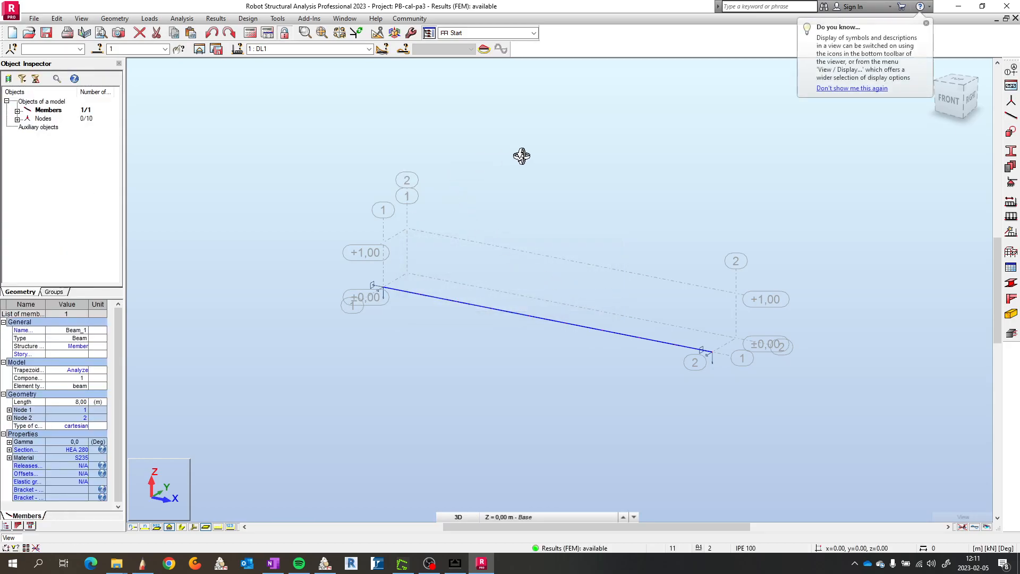
scroll(508, 232, up, 2)
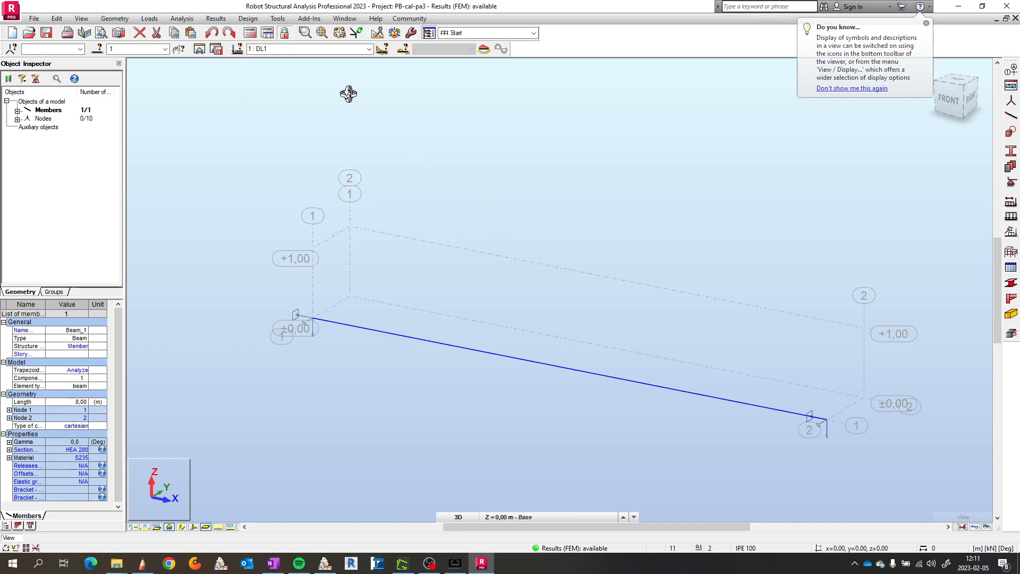
Step: Make load case 2: LL1 the active case for the primary beam model
click(353, 51)
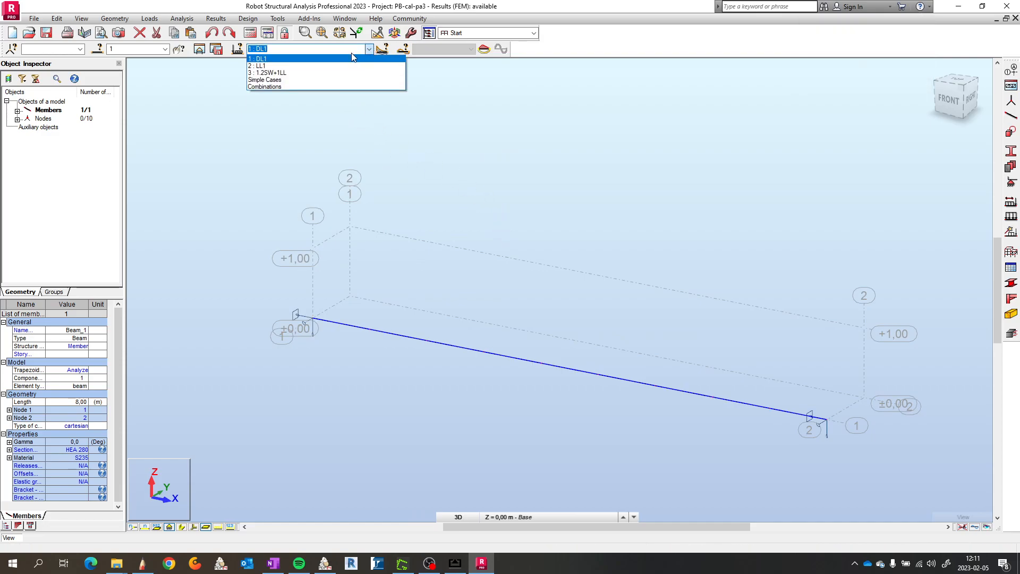
click(321, 6)
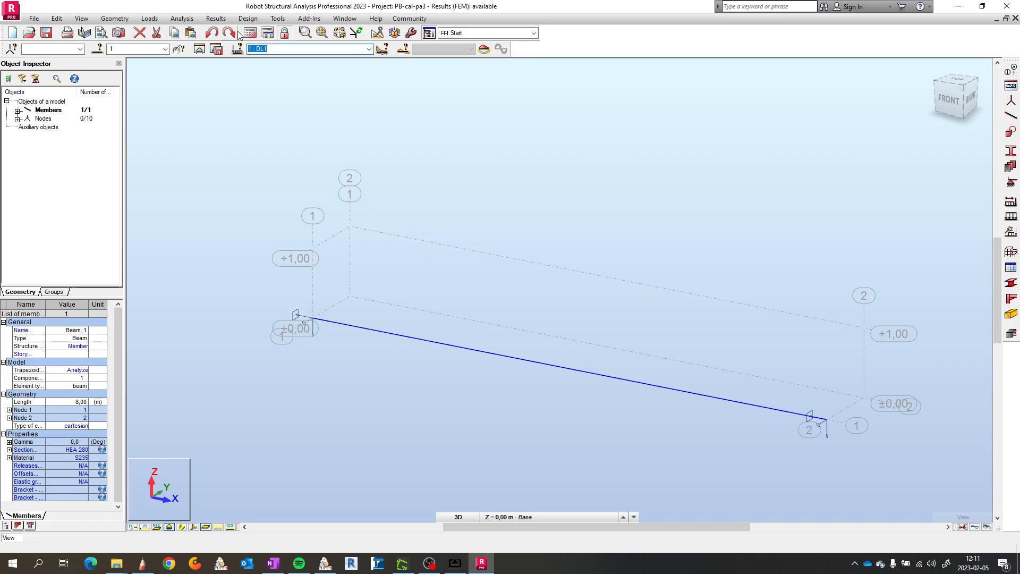
click(250, 33)
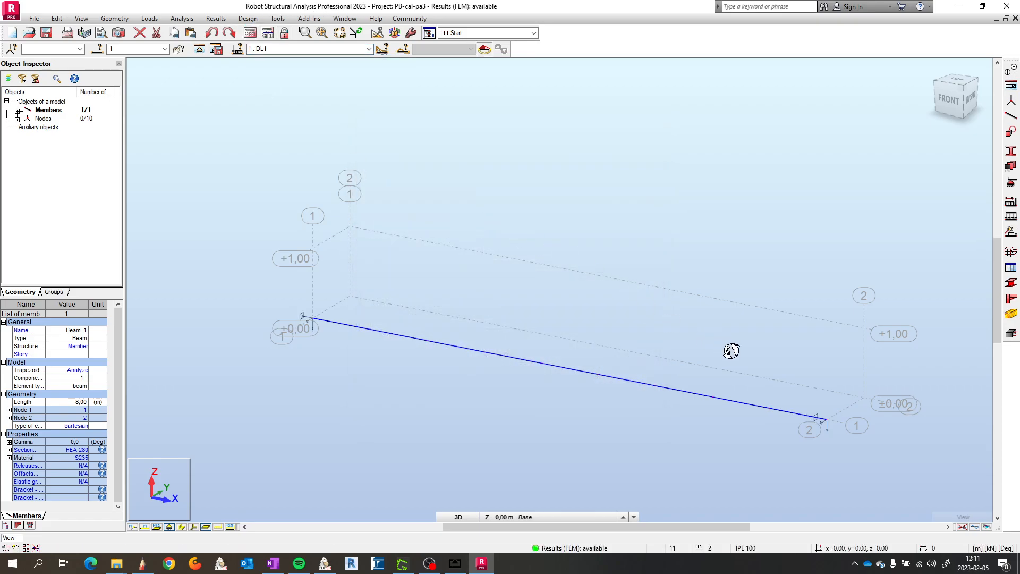
drag(724, 346, 790, 407)
click(273, 50)
click(368, 49)
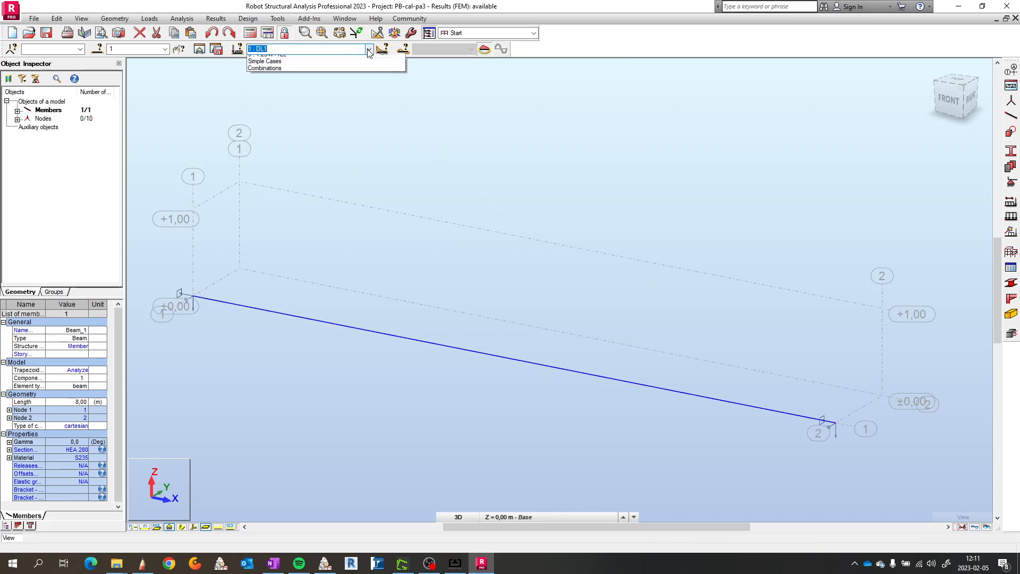
click(332, 65)
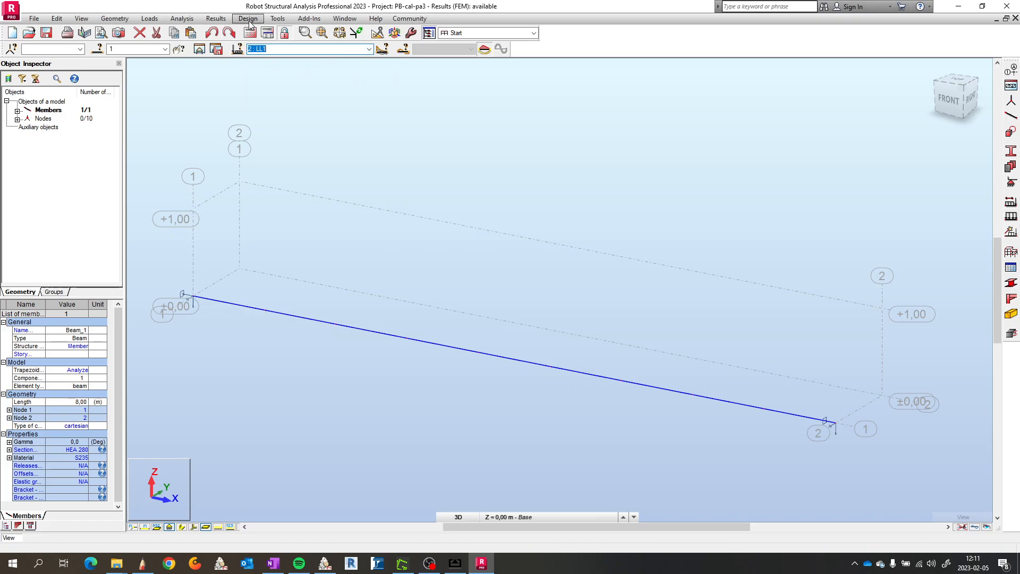
Step: Open the diagrams for members and enable the My Moment diagram
click(218, 19)
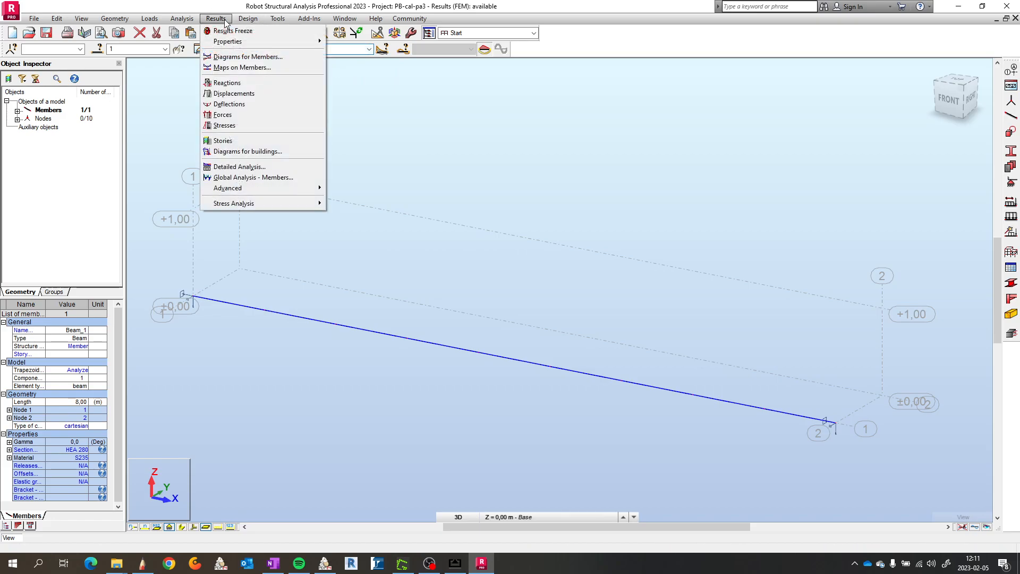
click(237, 56)
click(896, 182)
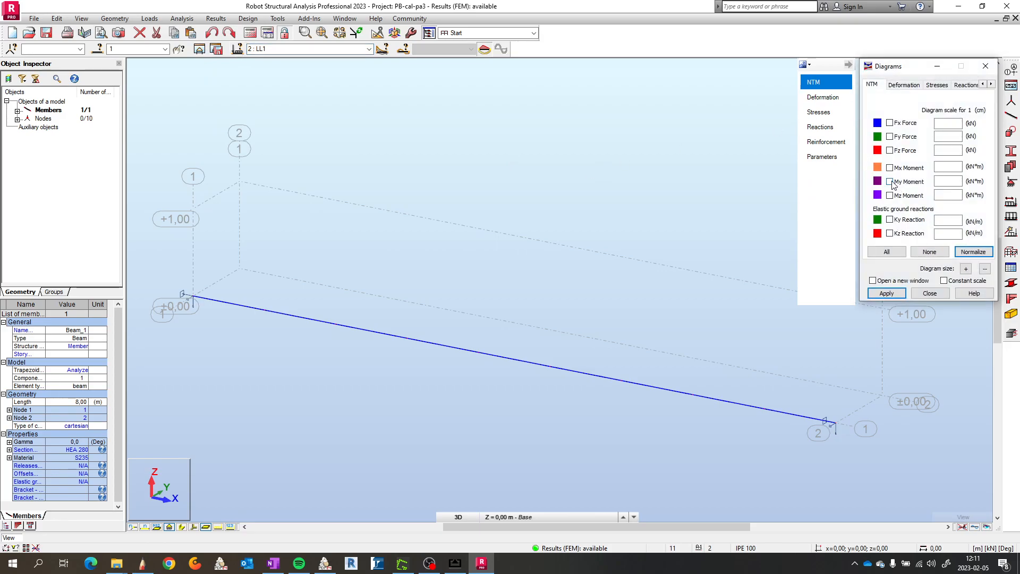
Step: Set the diagram parameters to text descriptions, differentiated positive and negative values and filled display, and apply them to the beam
click(991, 85)
click(991, 85)
click(991, 85)
click(965, 87)
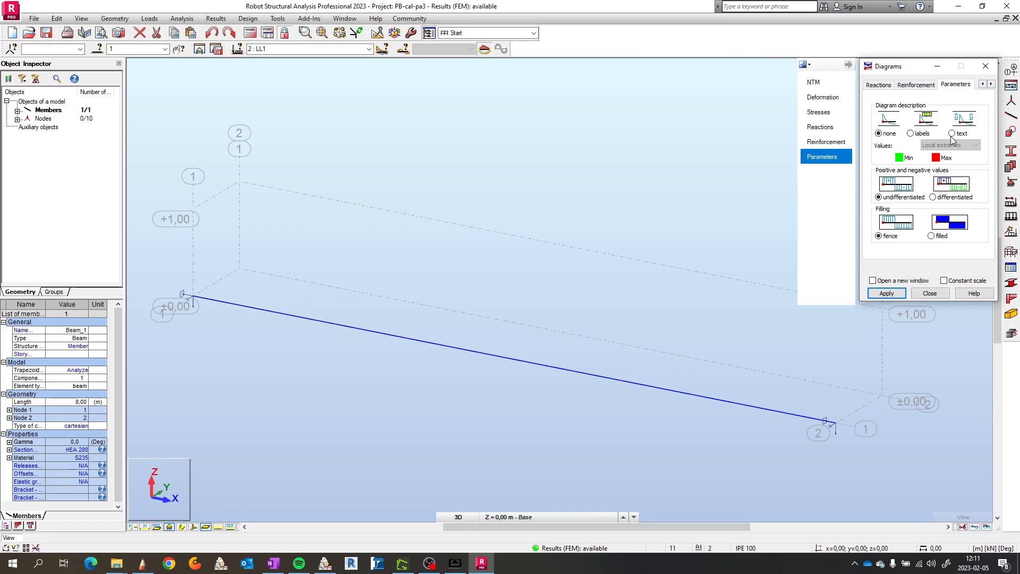
click(952, 134)
click(934, 198)
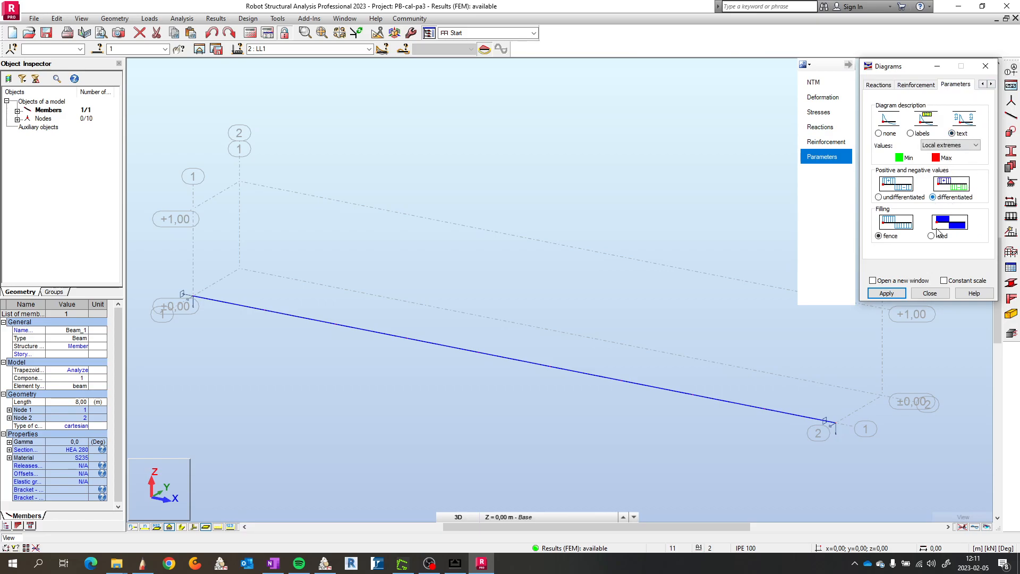
click(931, 236)
click(899, 294)
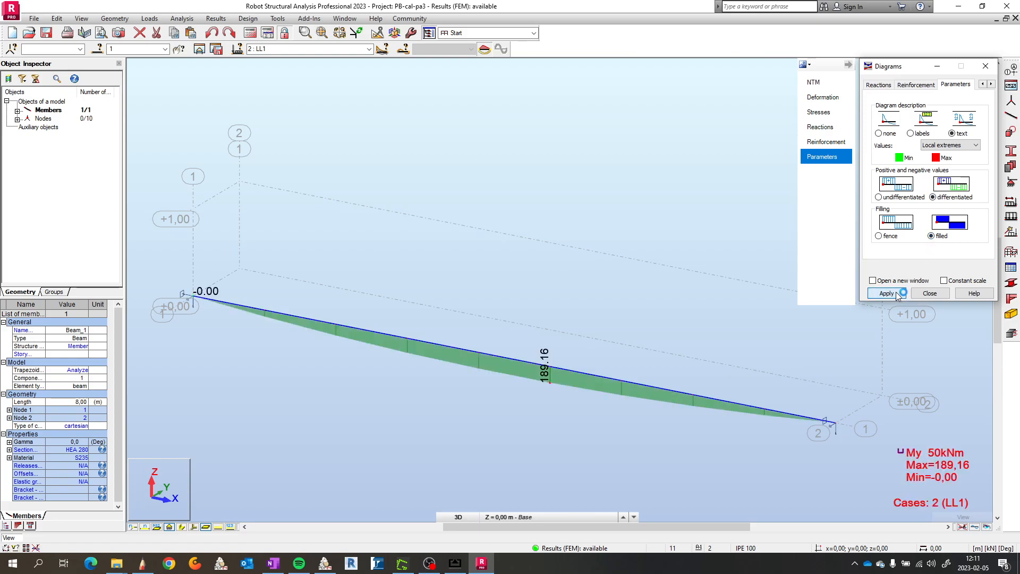
Step: Inspect the beam's mid-span moment value and consult the beam hand calculations in AirServer before returning to the Robot model
scroll(553, 385, up, 2)
scroll(552, 385, up, 3)
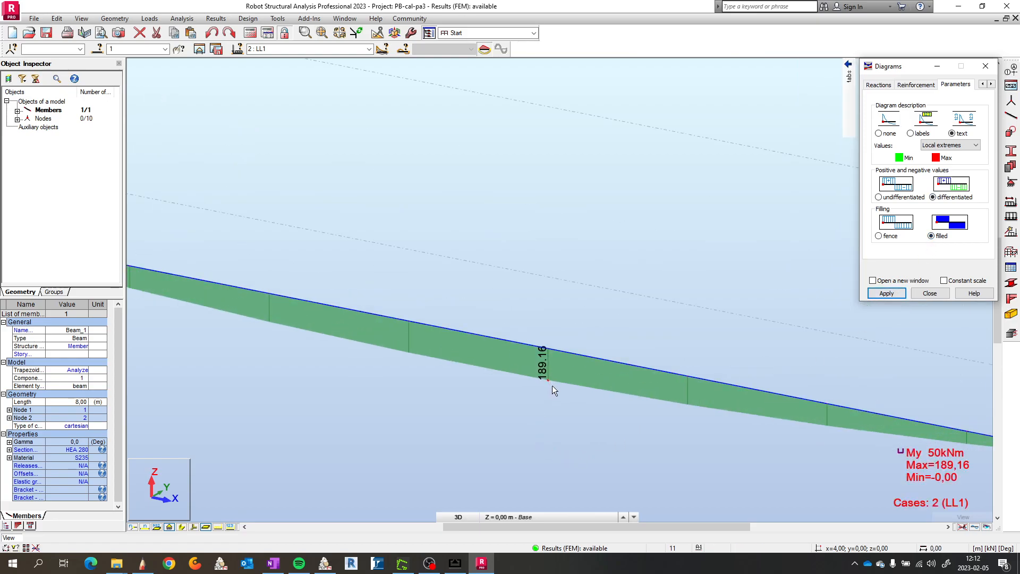
click(455, 563)
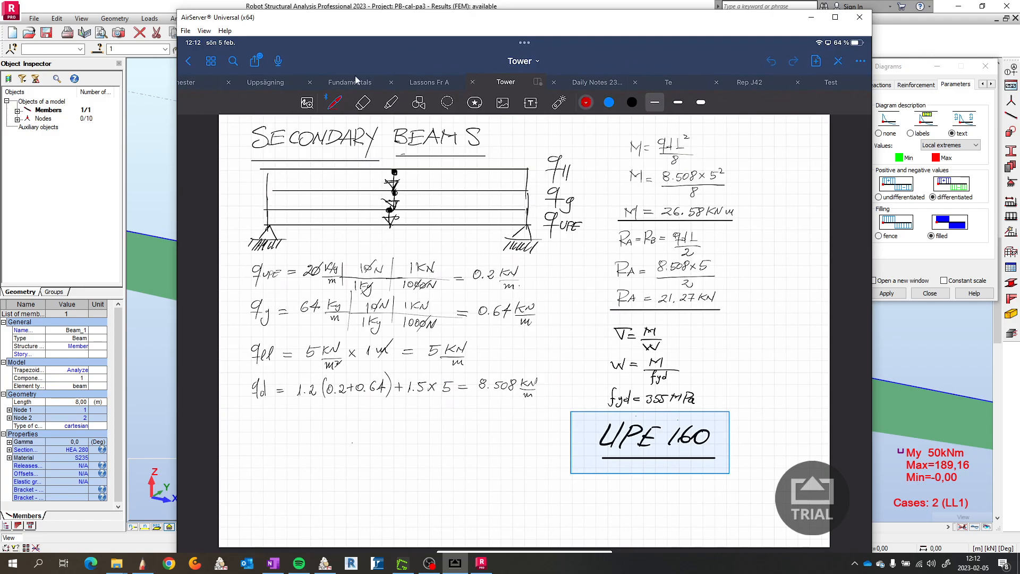
click(197, 9)
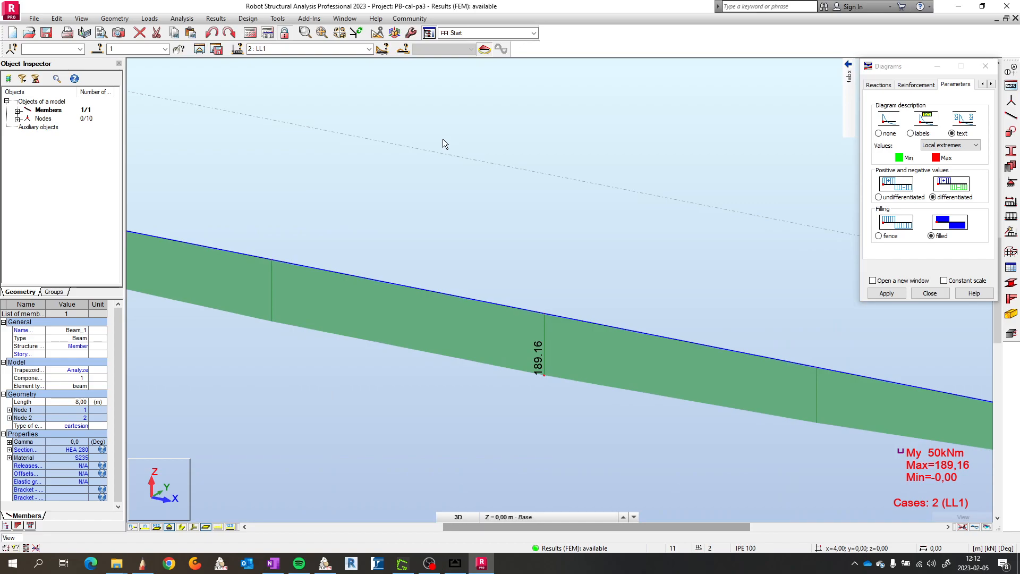
Step: Show the beam's My moment diagram for load combination 3: 1.2SW+1LL and inspect its maximum value
click(369, 49)
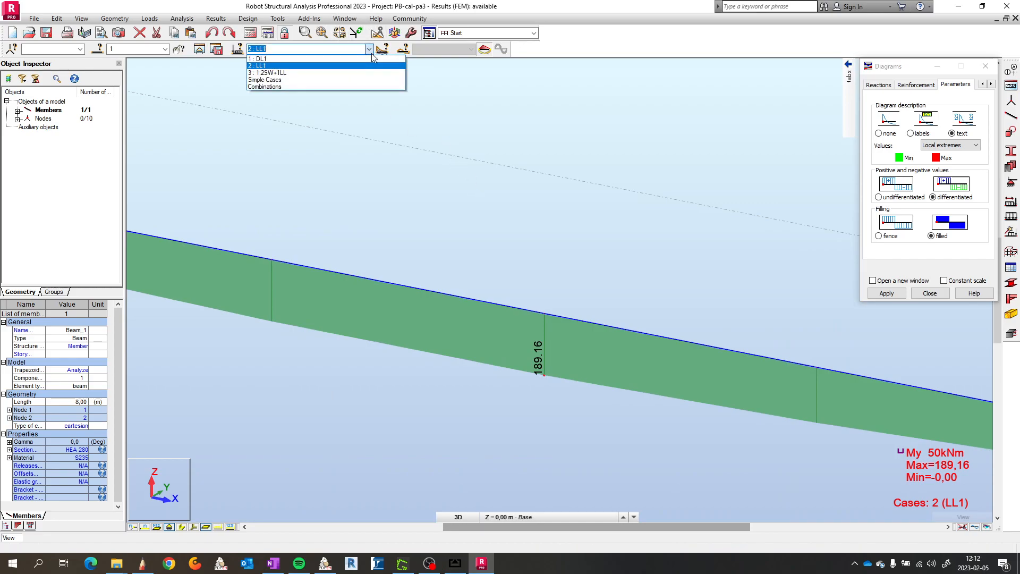
click(322, 73)
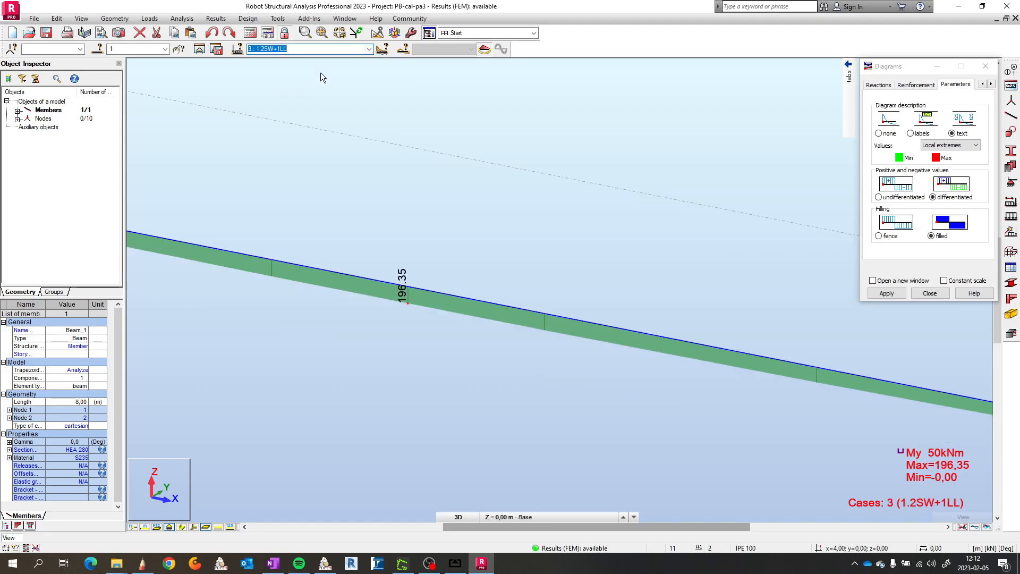
scroll(411, 310, up, 5)
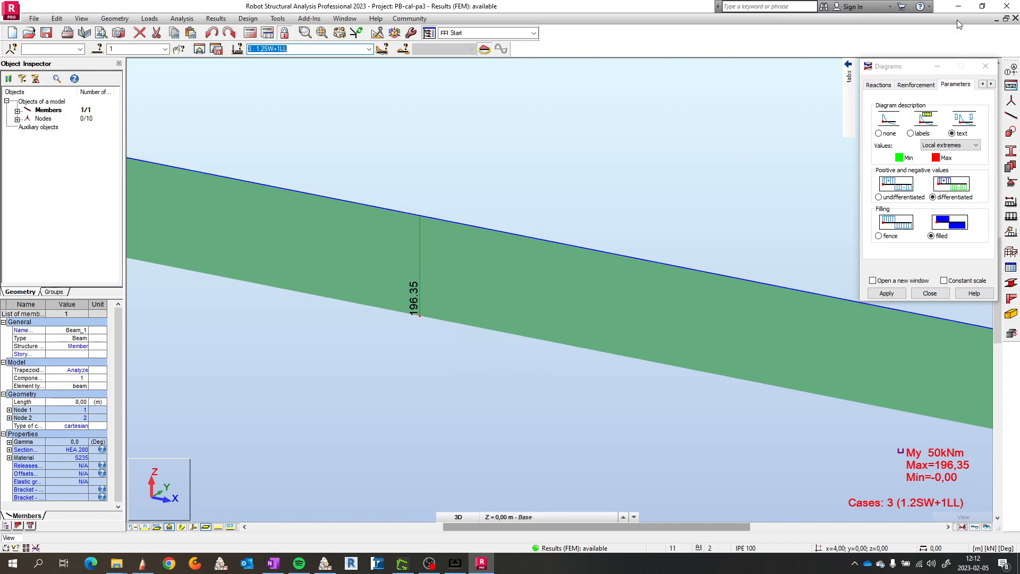
Step: Switch to the AirServer notes, go to the Primary Beams page and erase the written value of moment M
click(959, 6)
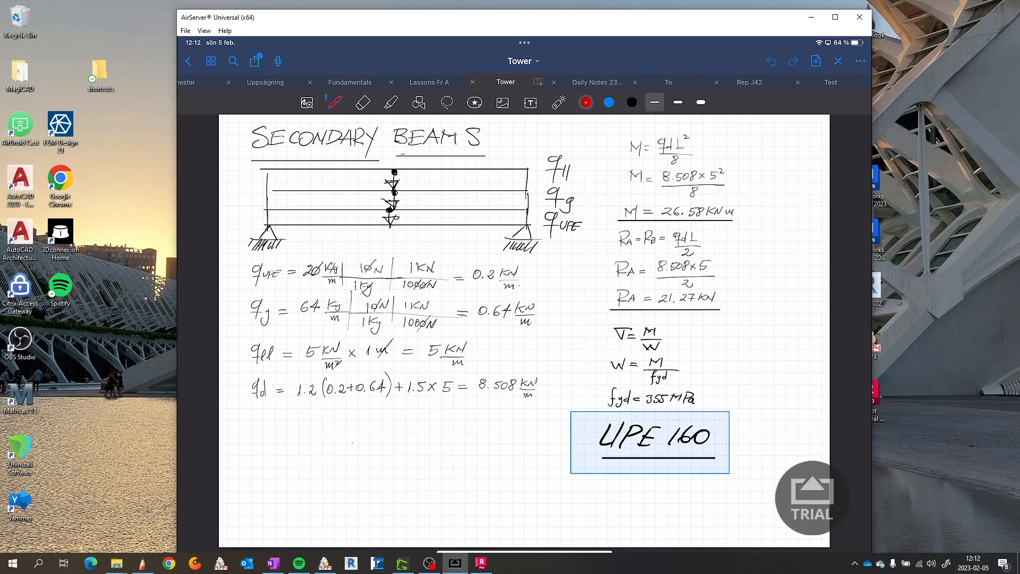
scroll(524, 330, right, 1)
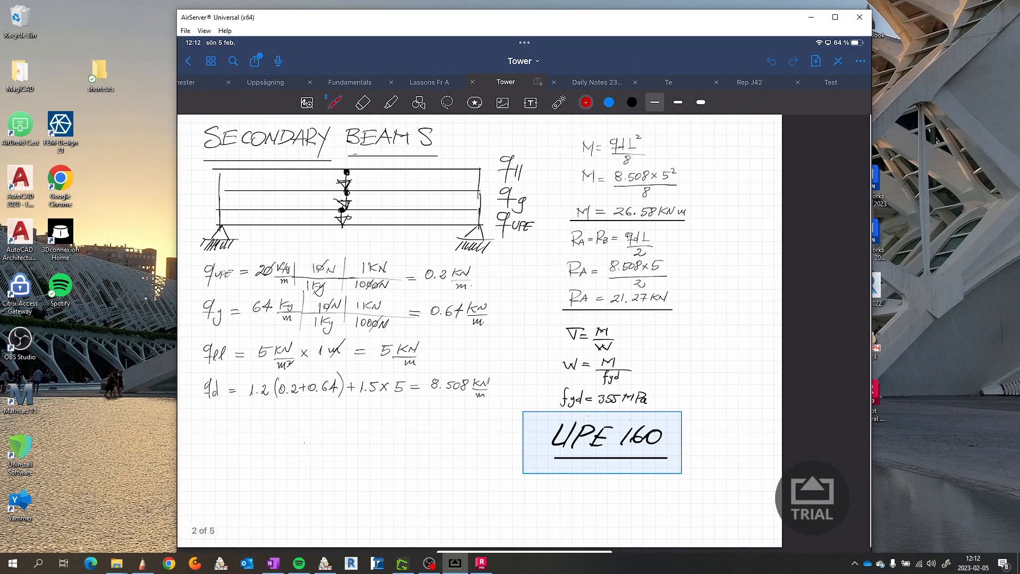
scroll(525, 331, right, 5)
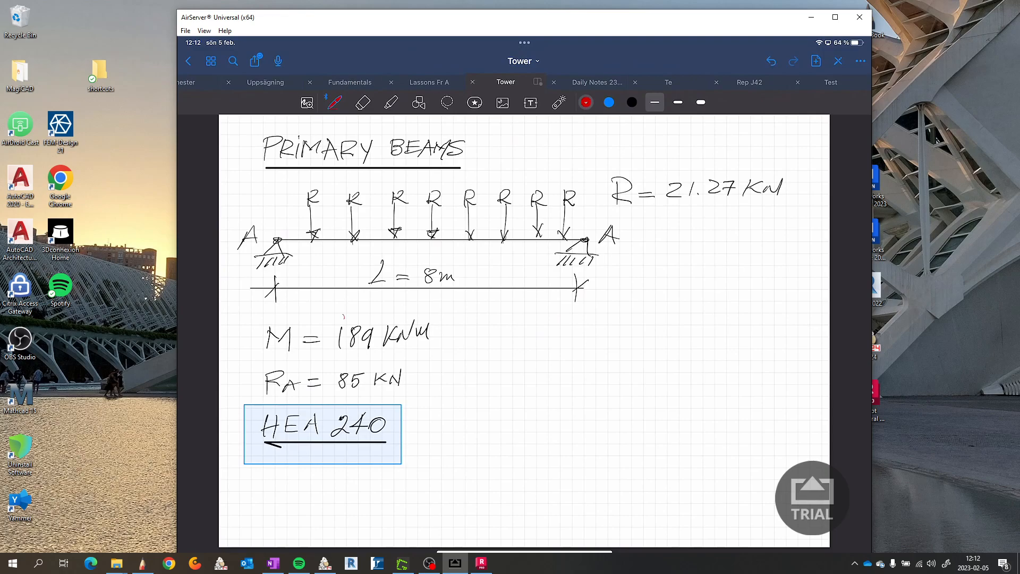
click(447, 102)
mouse_move(339, 309)
mouse_down()
mouse_move(361, 367)
mouse_move(439, 326)
mouse_move(340, 303)
mouse_move(321, 334)
mouse_up()
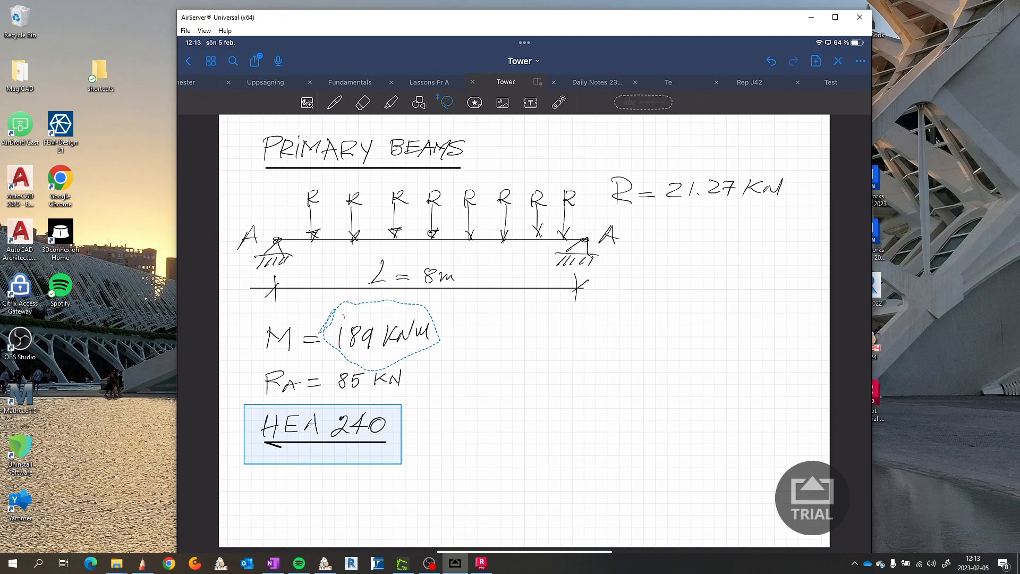
click(363, 103)
mouse_move(423, 332)
mouse_down()
mouse_move(346, 337)
mouse_move(356, 335)
mouse_up()
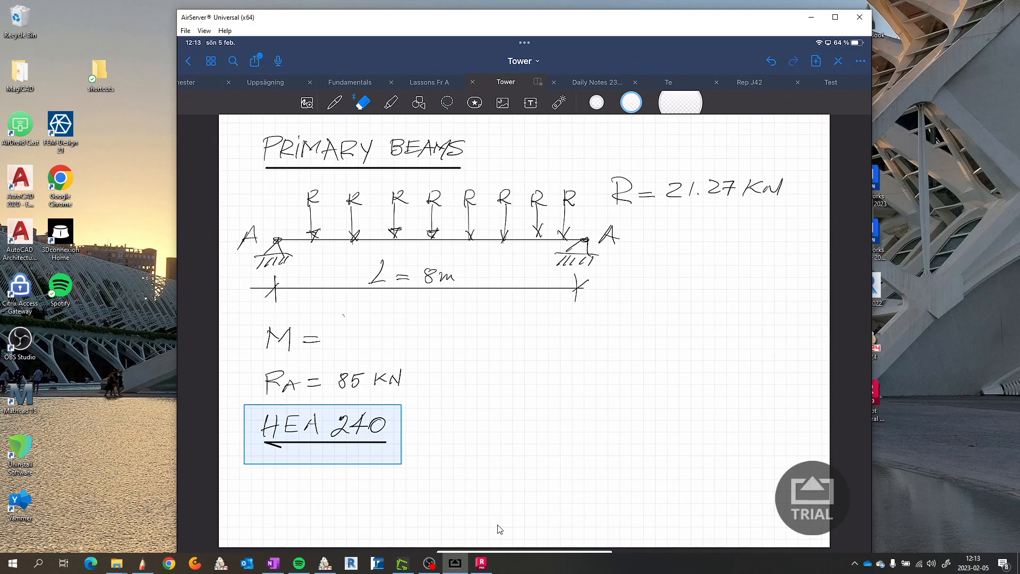
Step: Check the primary beam's maximum moment in Robot and write M = 196 KNm on the Primary Beams page
click(481, 565)
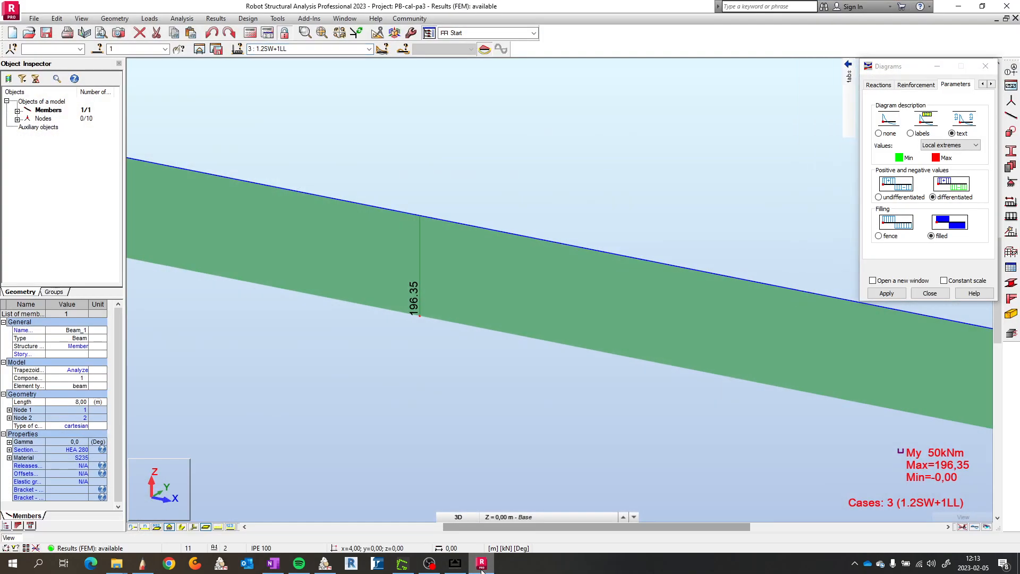
click(482, 564)
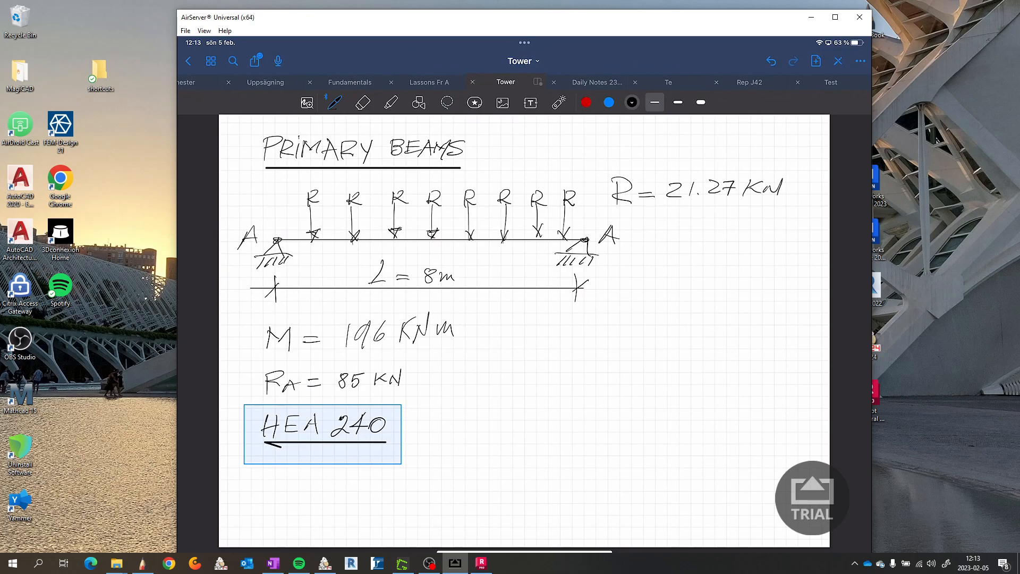
key(alt+Tab)
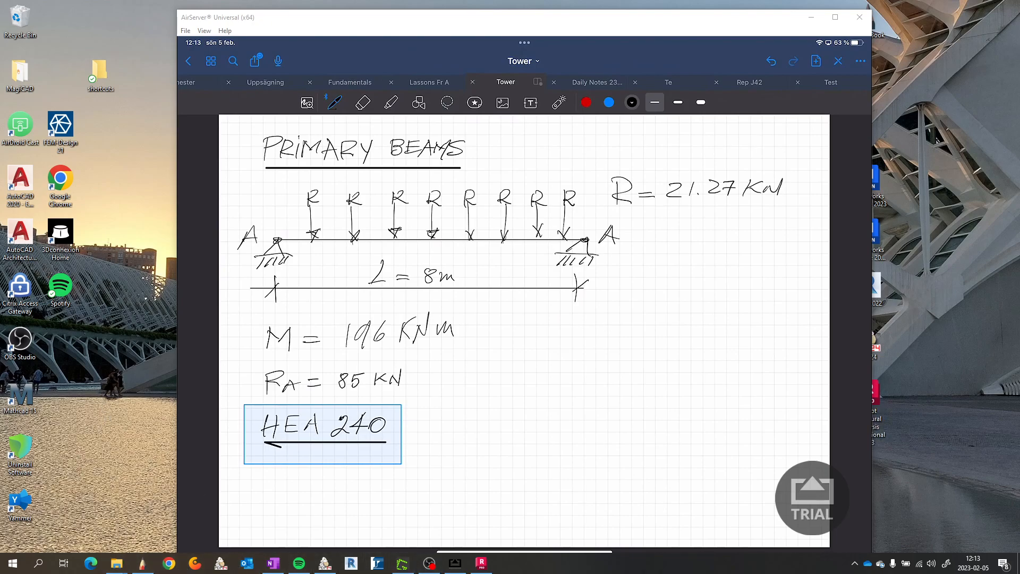
Step: Launch Mathcad 15, dismiss its startup tip and minimize it to return to the hand calculations
double_click(34, 413)
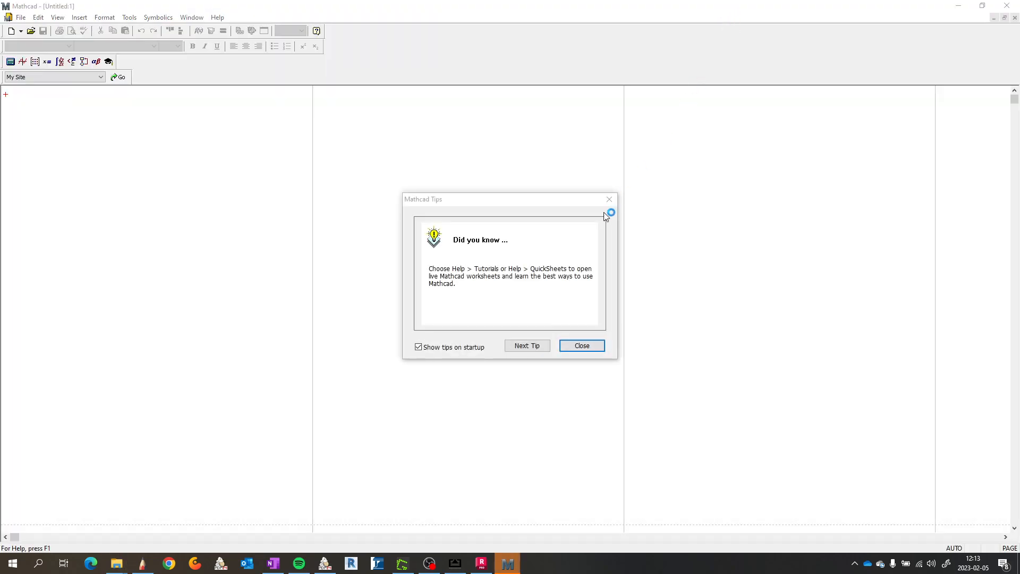
click(584, 348)
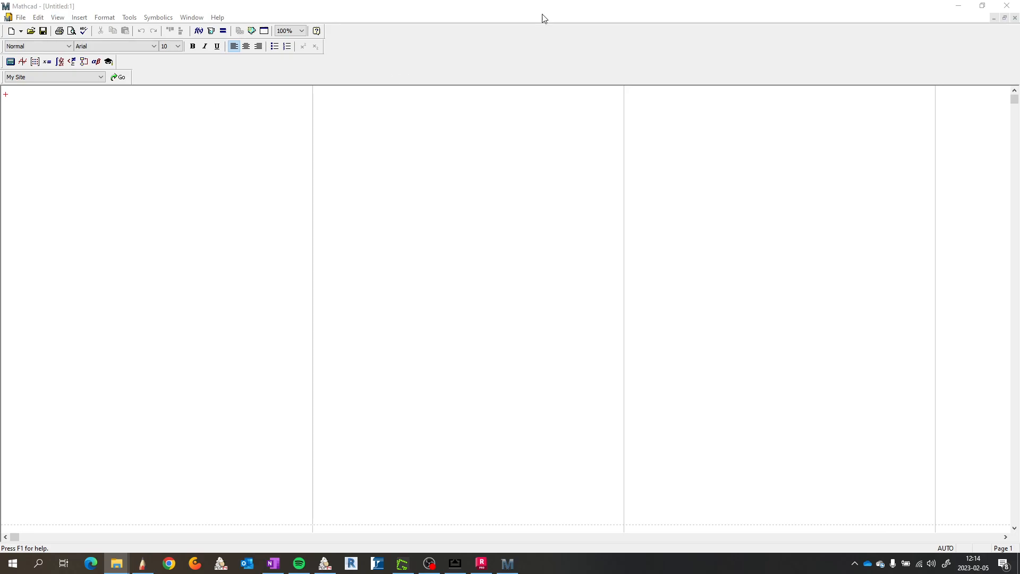
click(960, 8)
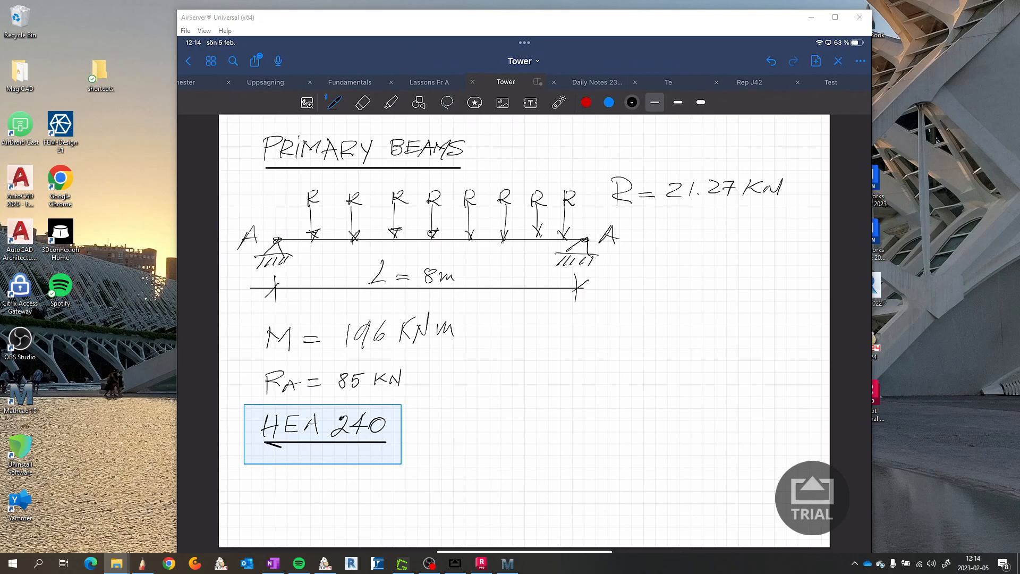
Step: Circle the 196 KNm moment and link it with a curved arrow to the HEA 240 section, and minimize the notes
mouse_move(352, 311)
mouse_down()
mouse_move(353, 356)
mouse_move(461, 326)
mouse_move(347, 310)
mouse_up()
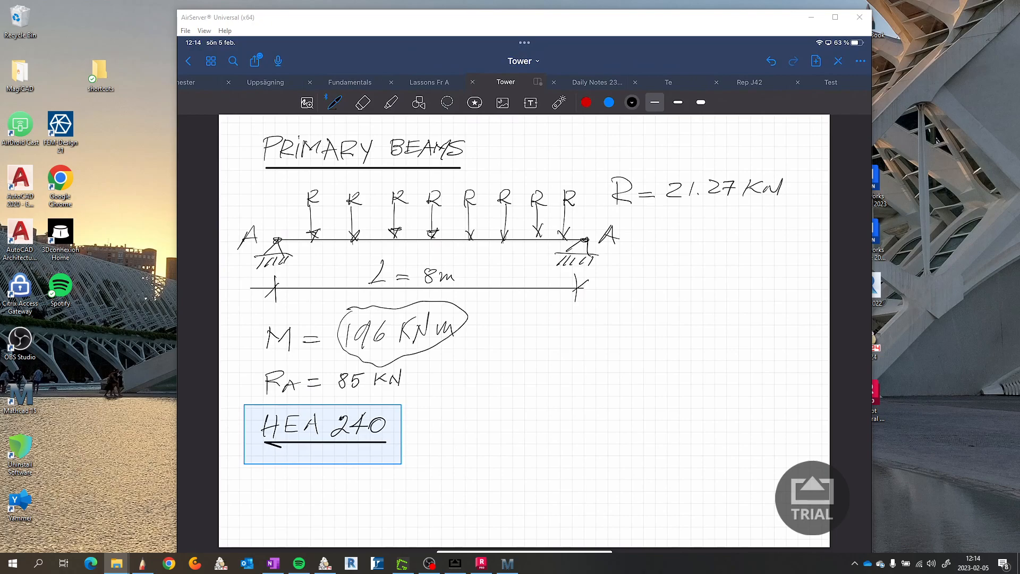
mouse_move(466, 320)
mouse_down()
mouse_move(481, 325)
mouse_move(417, 441)
mouse_move(402, 444)
mouse_move(419, 446)
mouse_up()
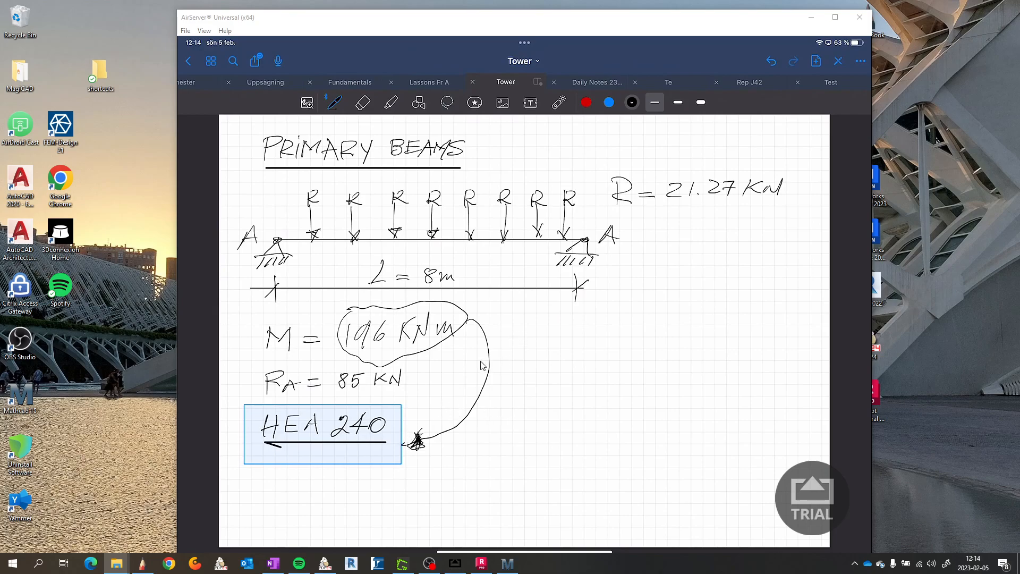
click(812, 17)
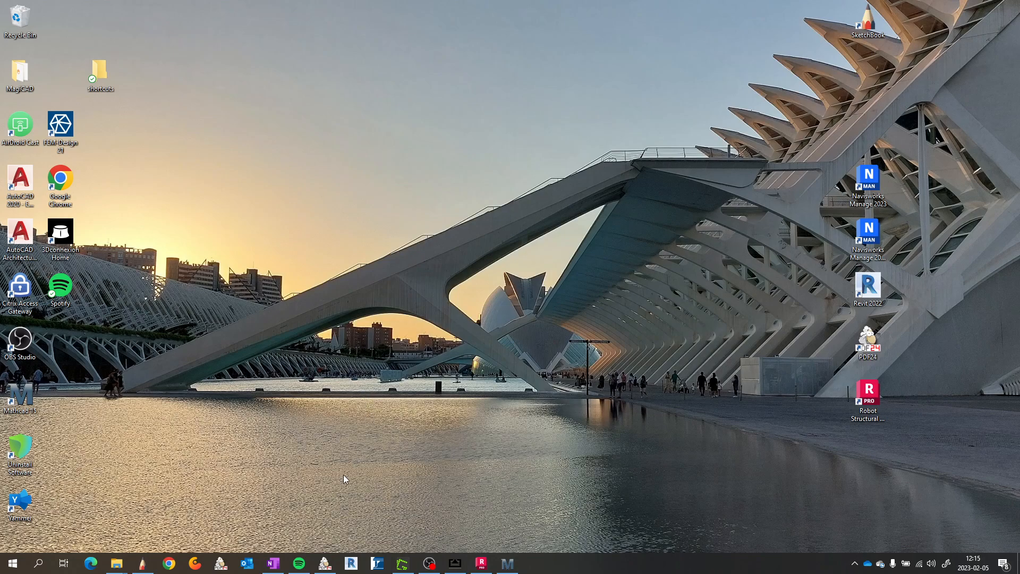
Step: Open FEM-Design's 3D Structure module with the Eurocode (NA: Swedish) configuration and move the Quick tools panel off the drawing area
click(380, 564)
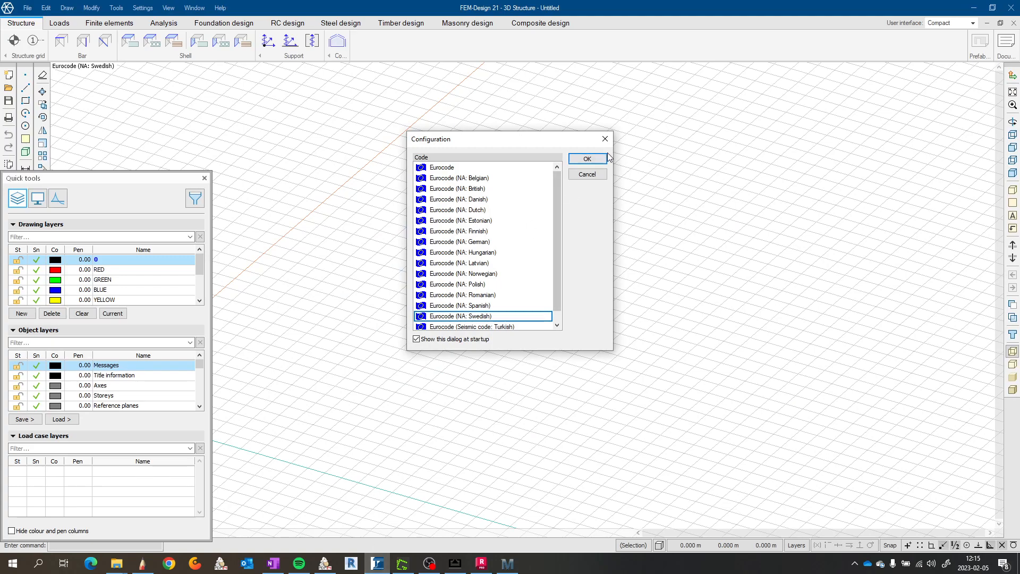
click(587, 158)
drag(114, 181, 0, 154)
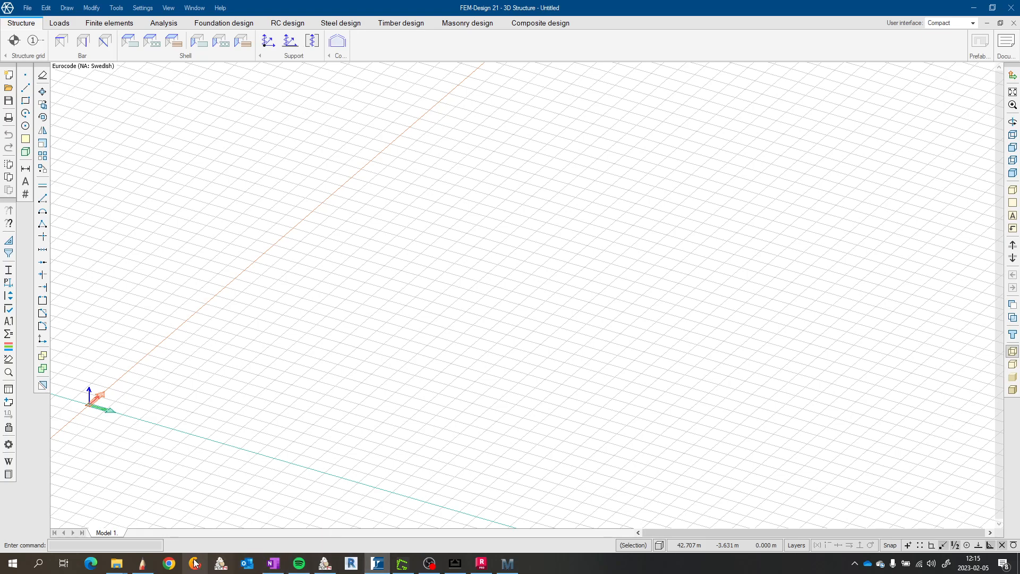
Step: Capture the tower's dimensioned plan view from SketchBook into the Greenshot image editor, move the editor aside and return to FEM-Design
click(148, 565)
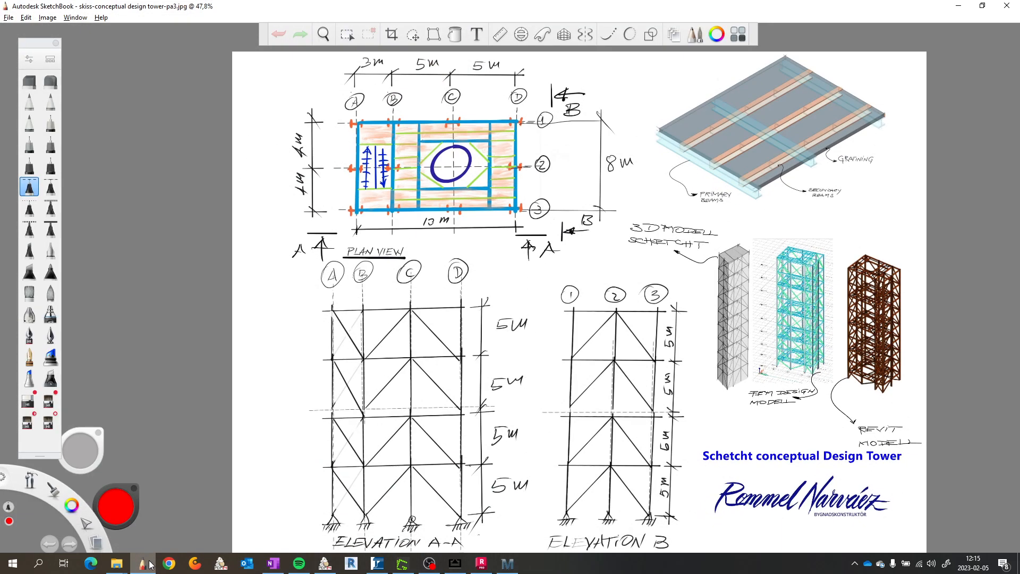
scroll(456, 208, up, 1)
scroll(451, 232, down, 3)
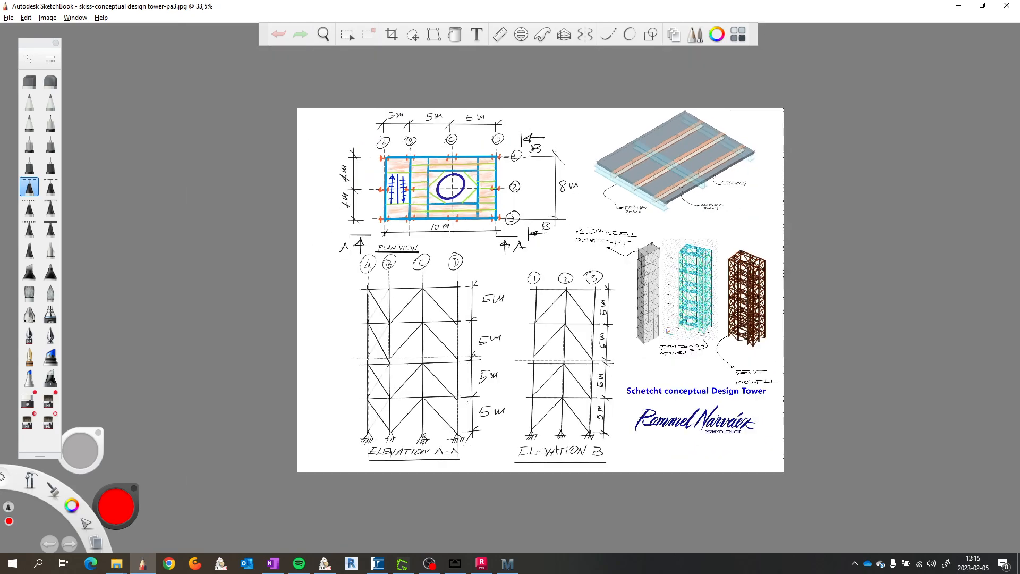
scroll(395, 106, up, 5)
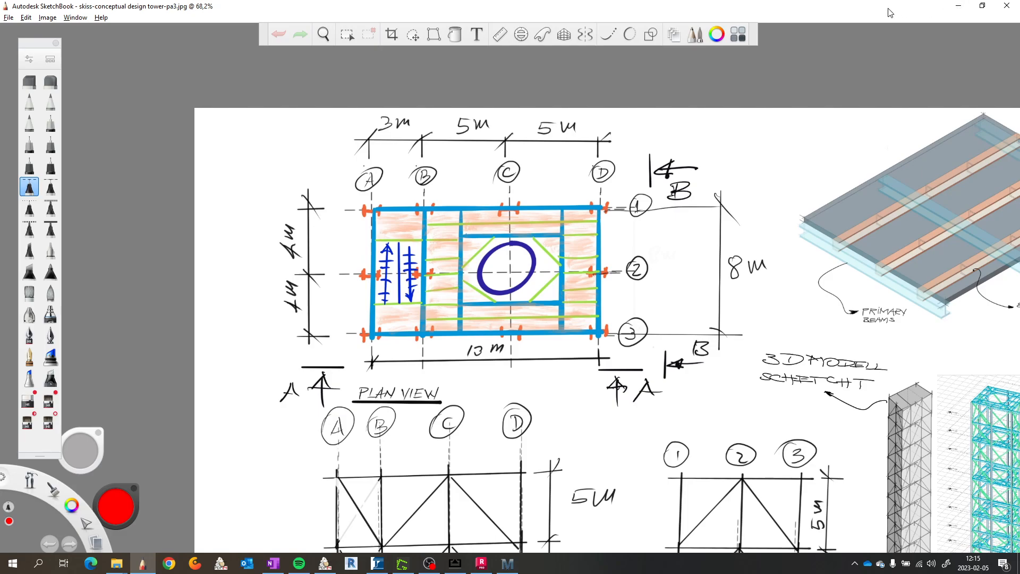
scroll(566, 177, up, 2)
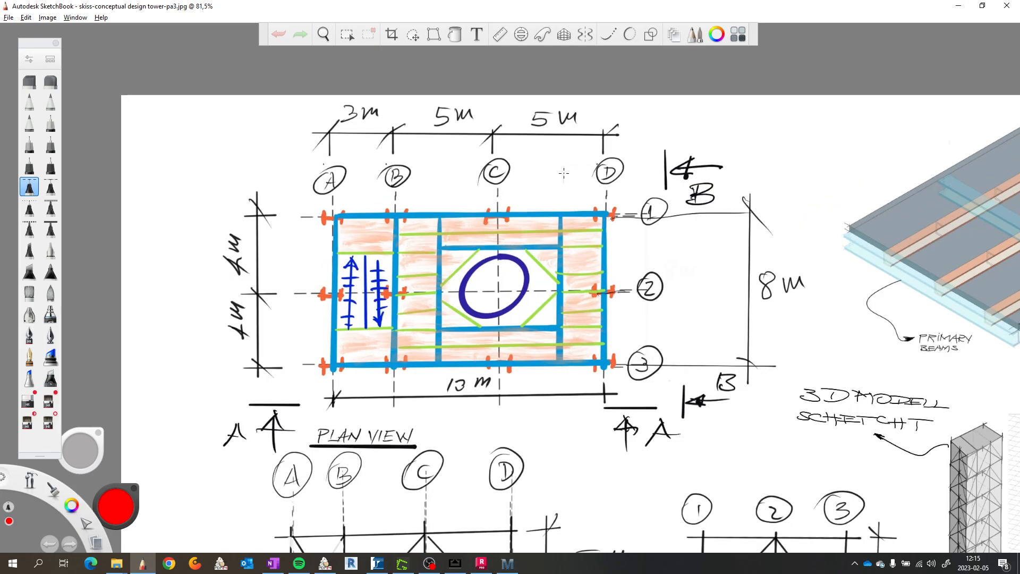
scroll(555, 193, down, 2)
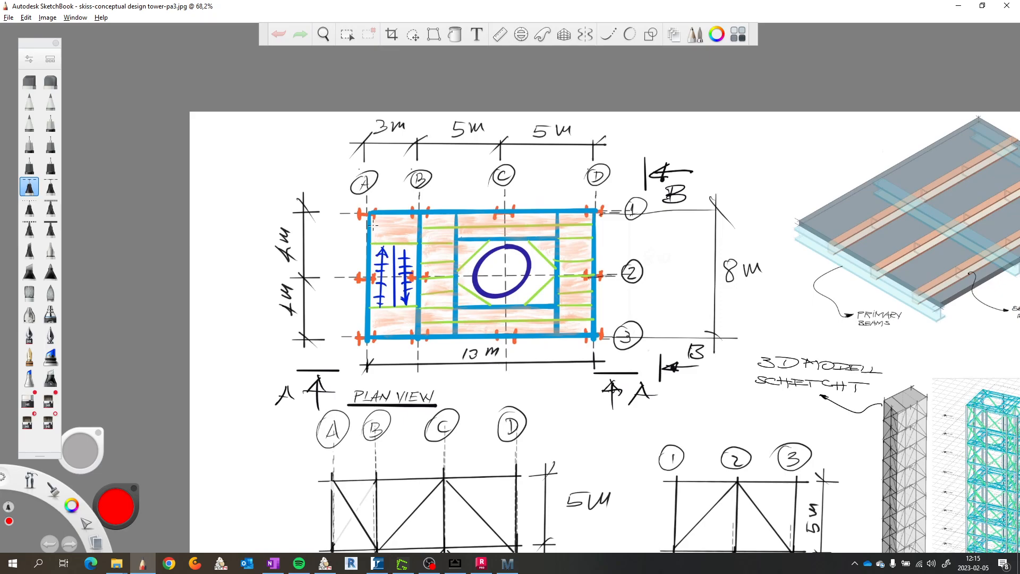
key(Print)
drag(234, 112, 741, 435)
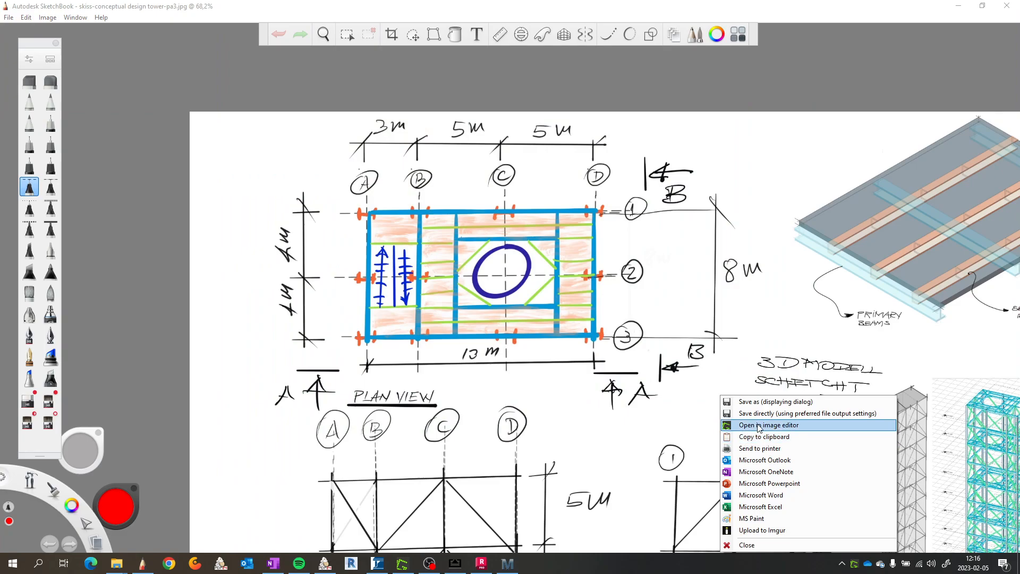
click(762, 426)
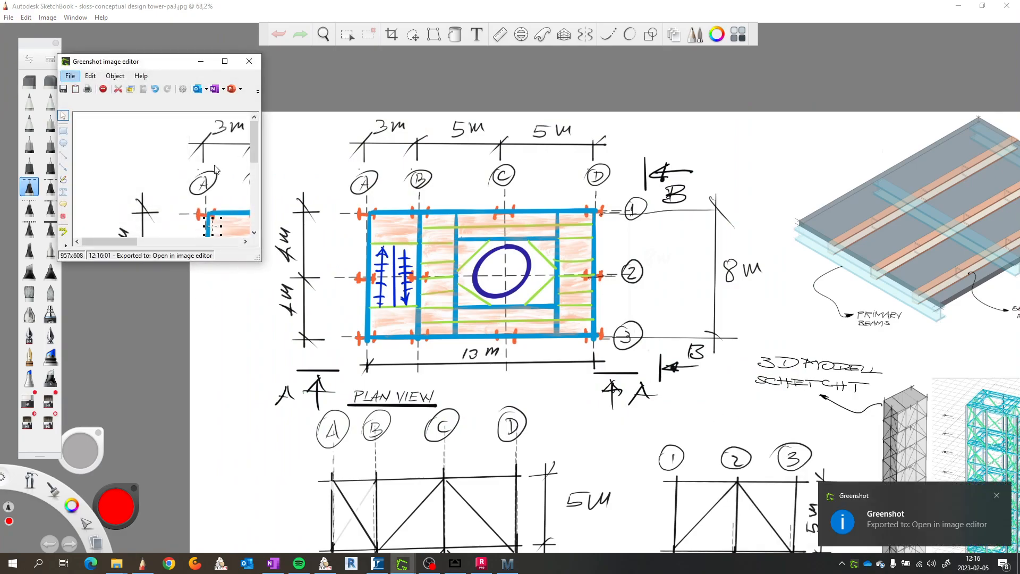
drag(155, 60, 0, 65)
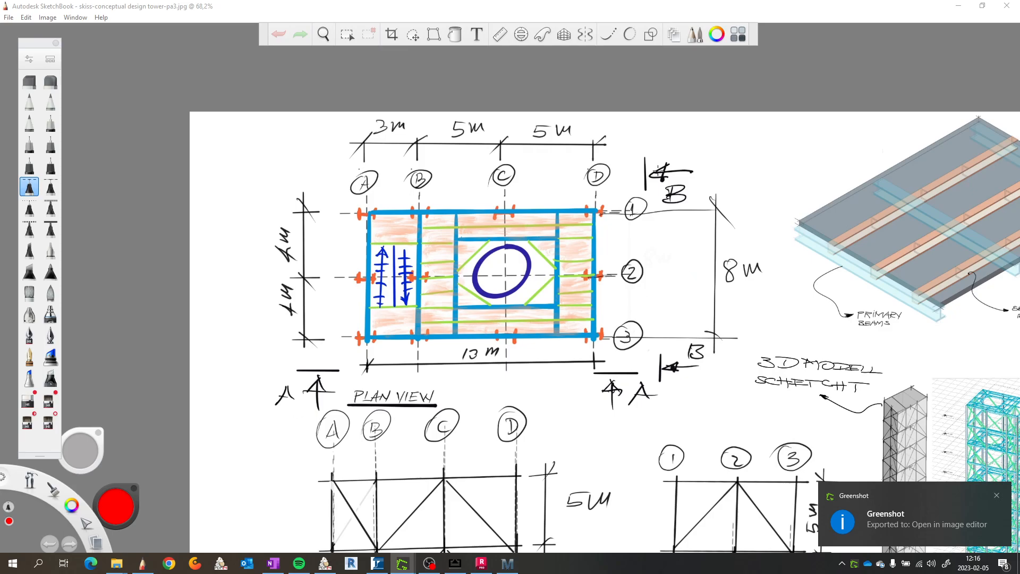
click(960, 6)
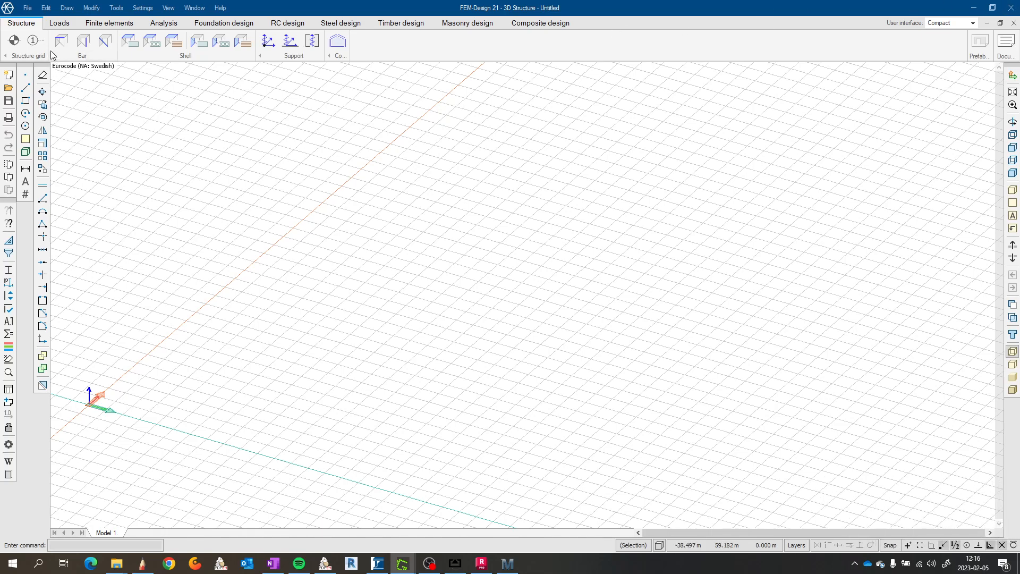
Step: Draw three parallel structure grid axes numbered 1 to 3, spaced 4 m apart and starting at x = 0 with y = 14, 10 and 6 m
click(34, 41)
scroll(267, 358, up, 3)
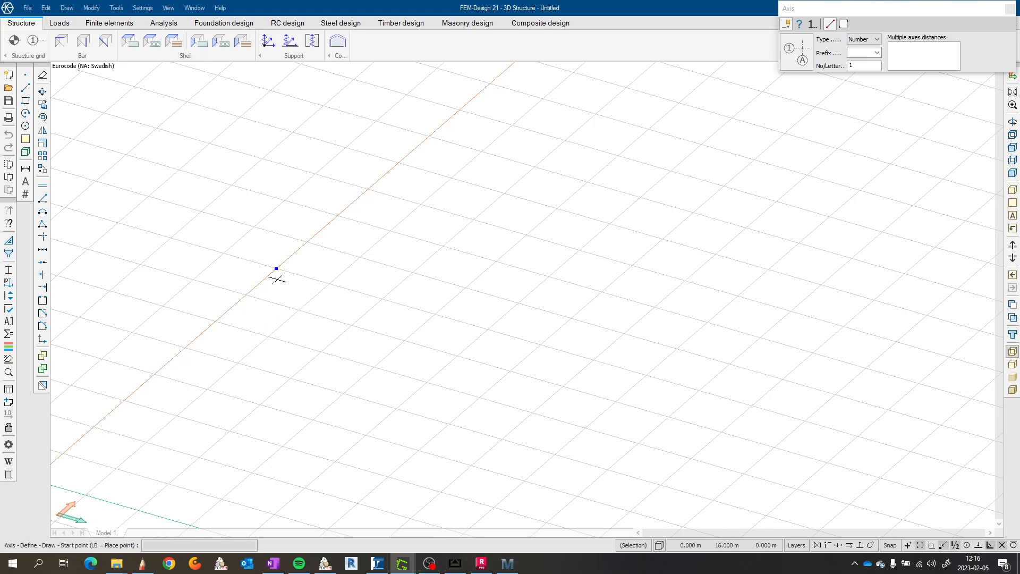
click(242, 303)
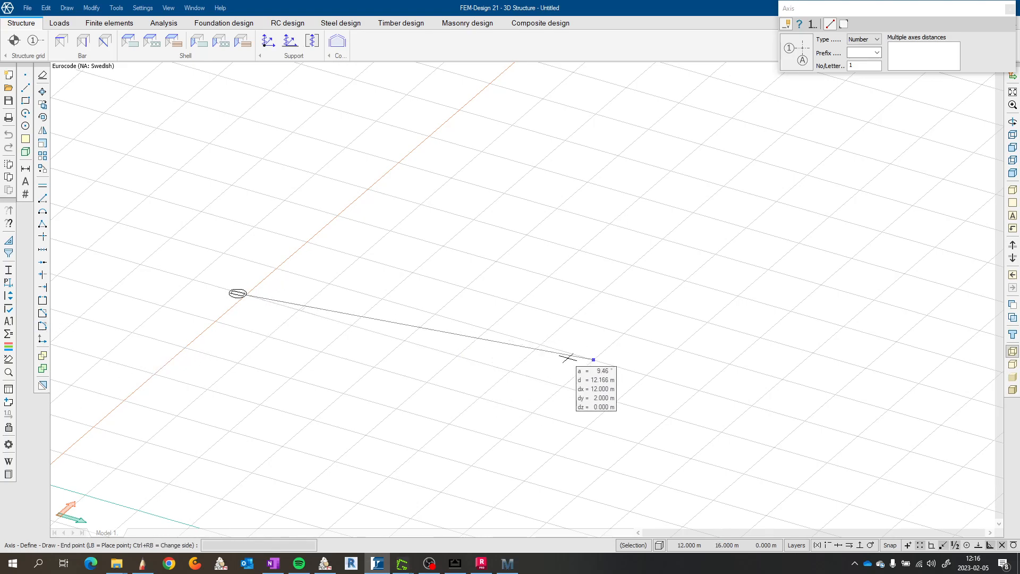
click(669, 416)
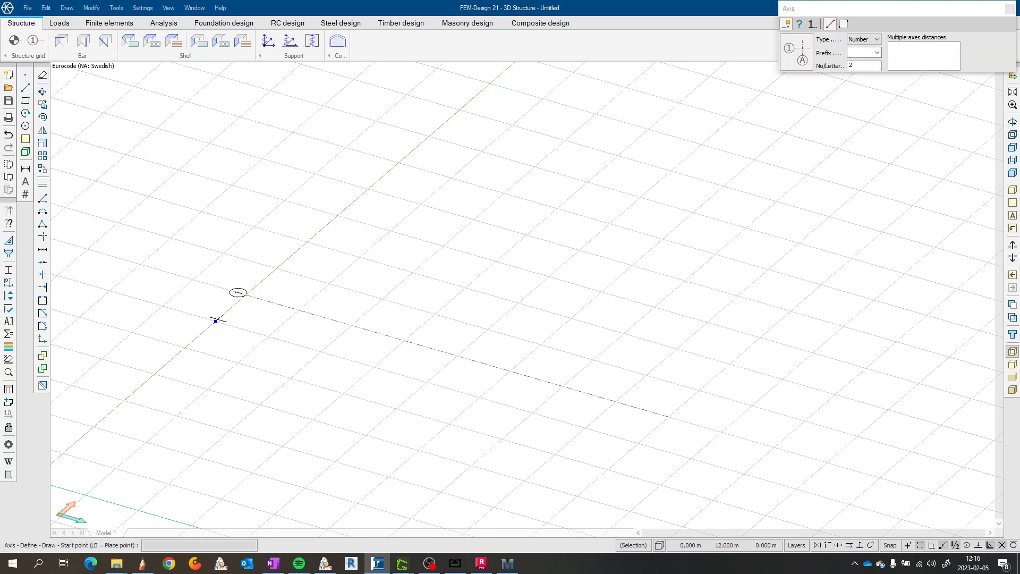
click(179, 346)
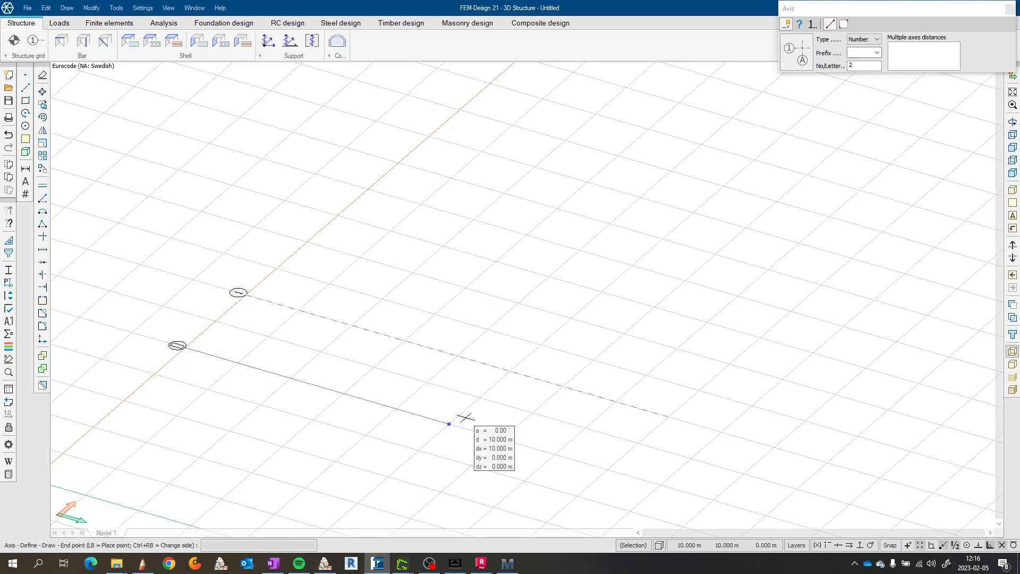
click(594, 467)
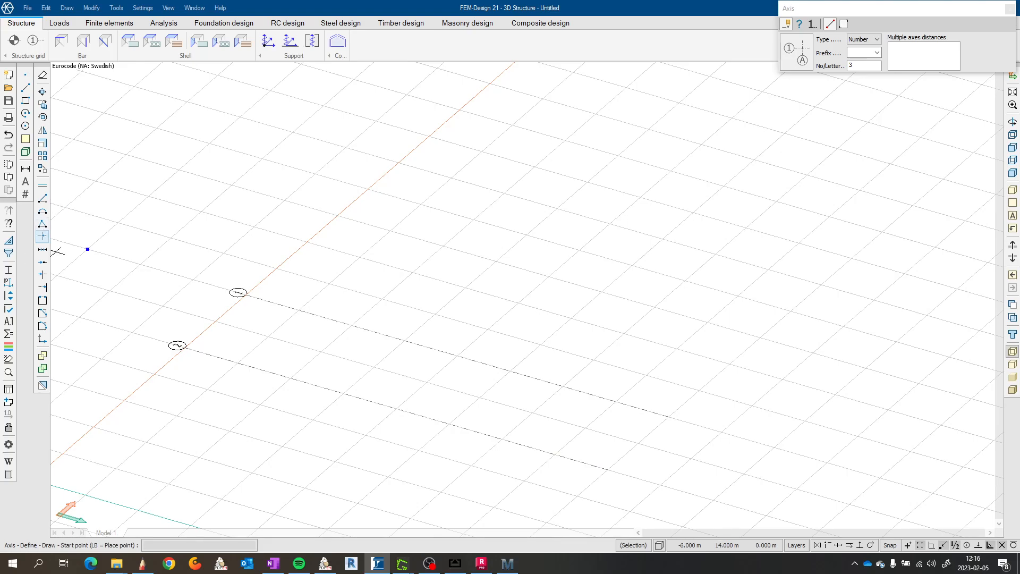
middle_drag(268, 252, 340, 211)
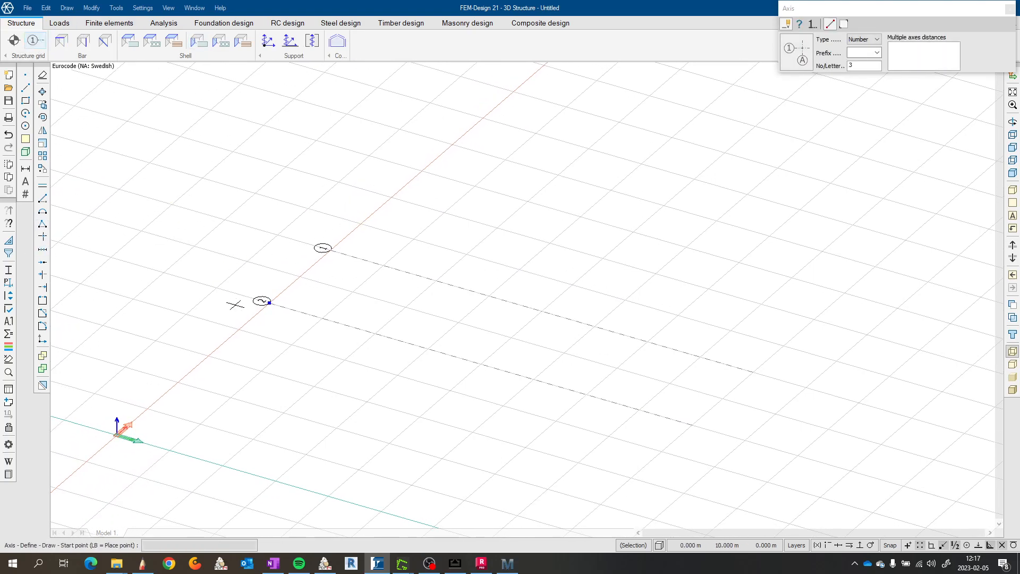
click(207, 355)
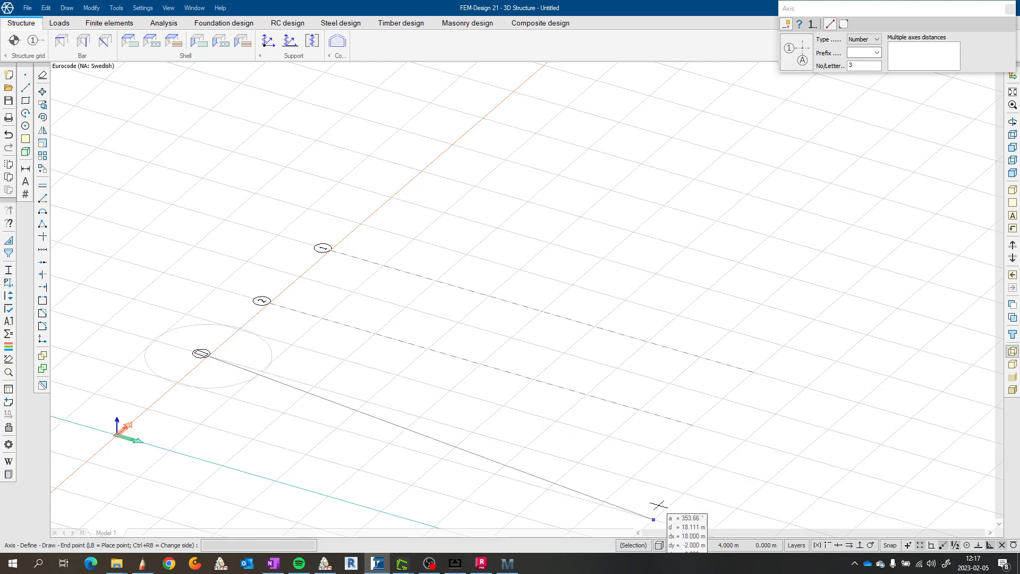
click(631, 478)
key(Escape)
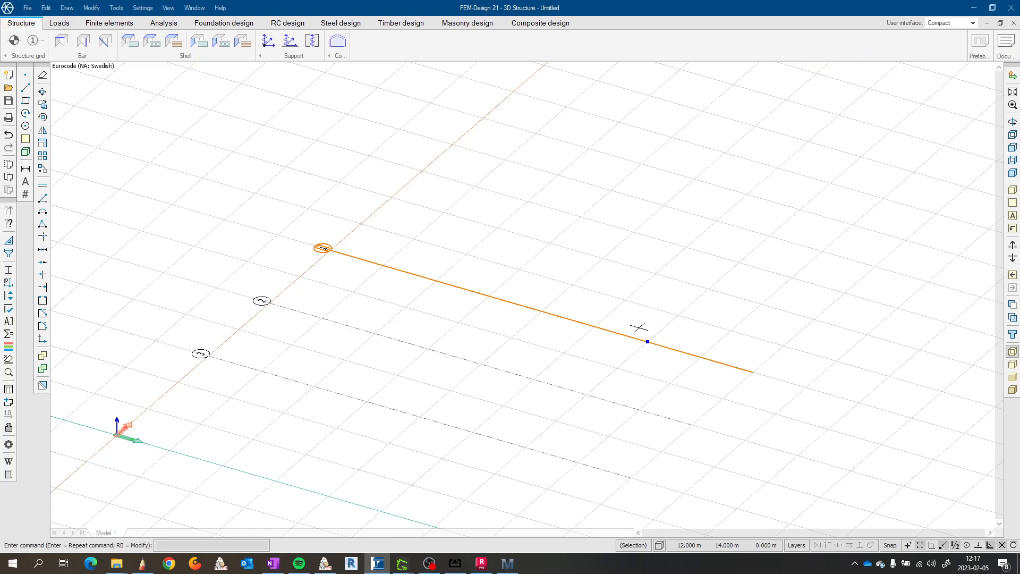
Step: Switch the axis type to Letter and draw grid axis A across axes 1 to 3, from (2, 4) to (2, 16) m
click(39, 43)
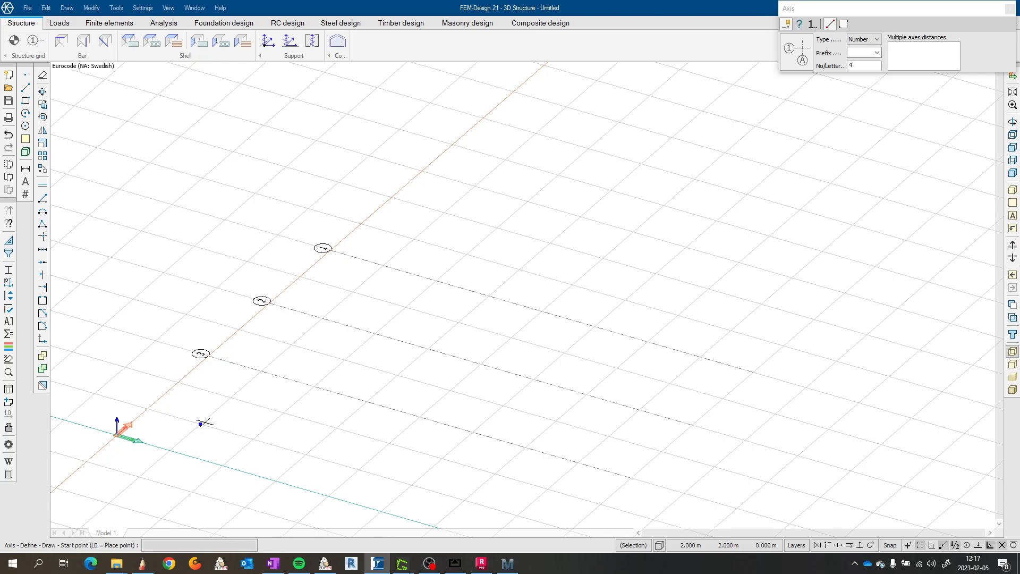
click(877, 52)
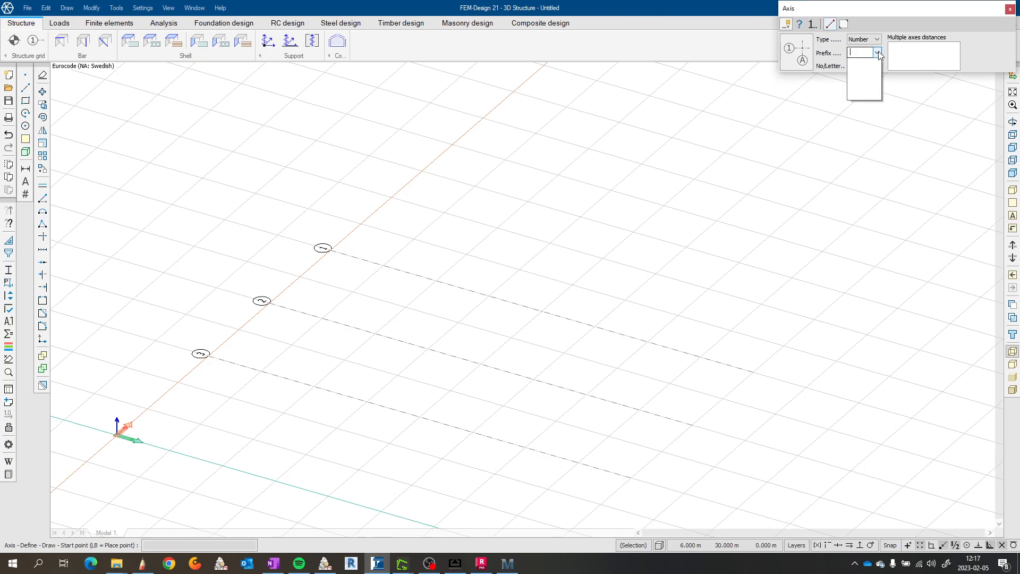
click(878, 54)
click(877, 38)
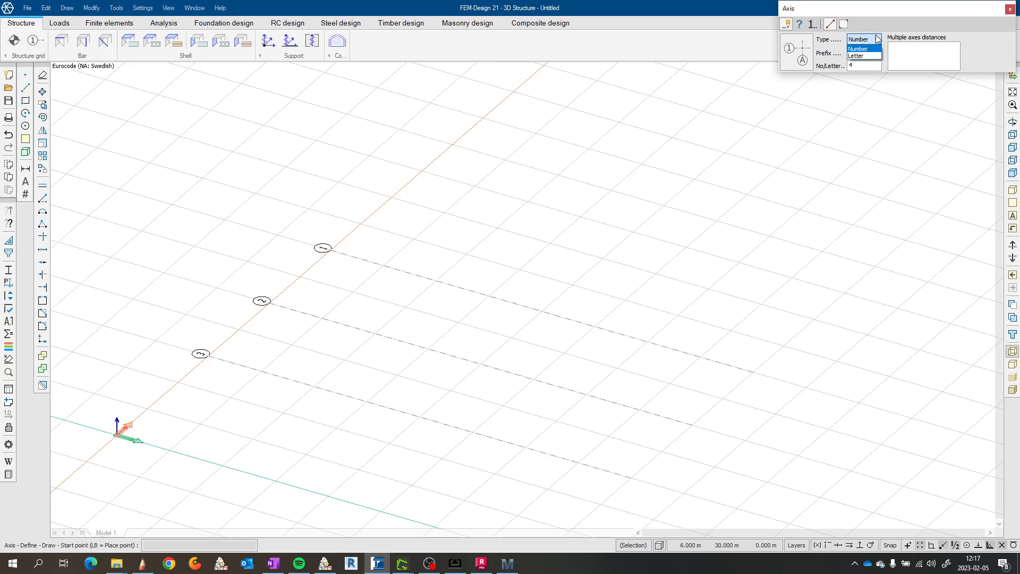
click(862, 65)
click(878, 39)
click(864, 54)
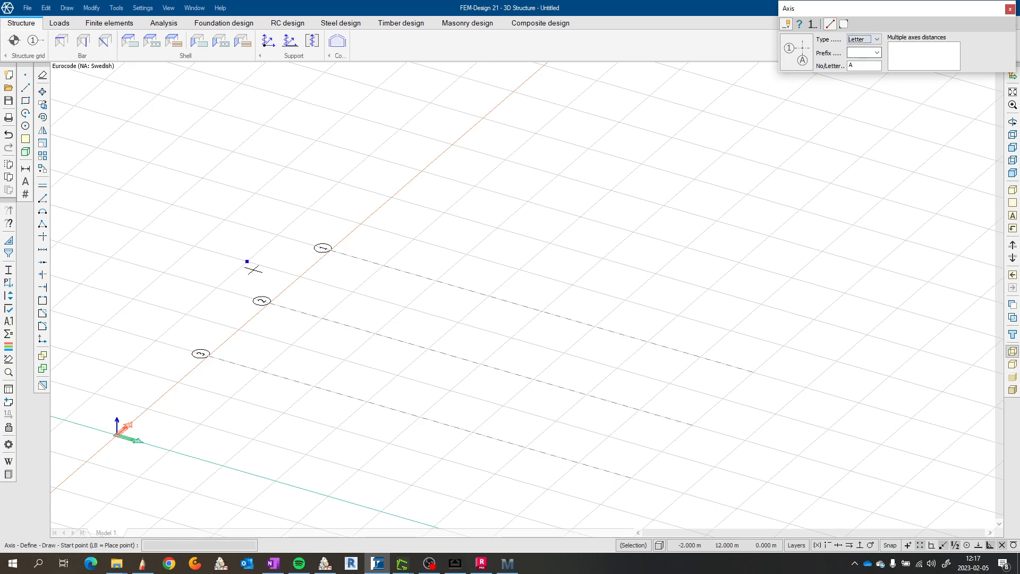
click(233, 390)
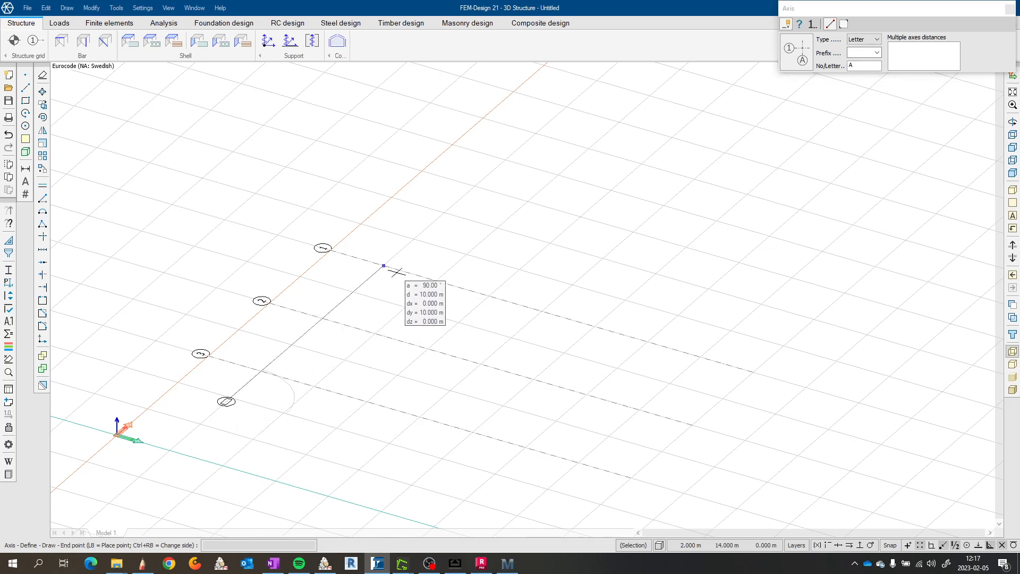
click(415, 240)
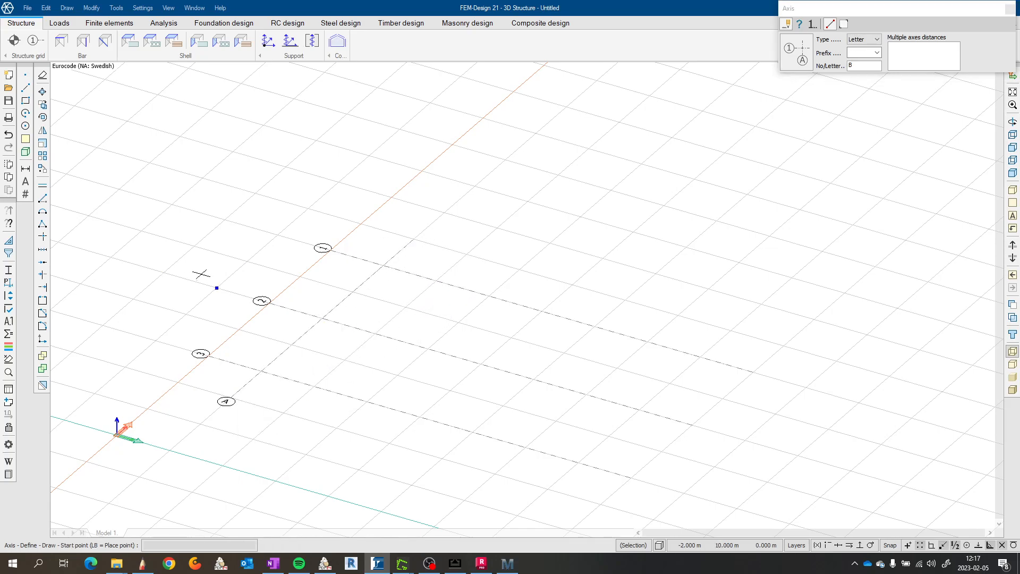
Step: Add grid axis B parallel to axis A, with its start point offset 3 m in X from A's start
scroll(221, 266, up, 1)
middle_drag(262, 254, 326, 232)
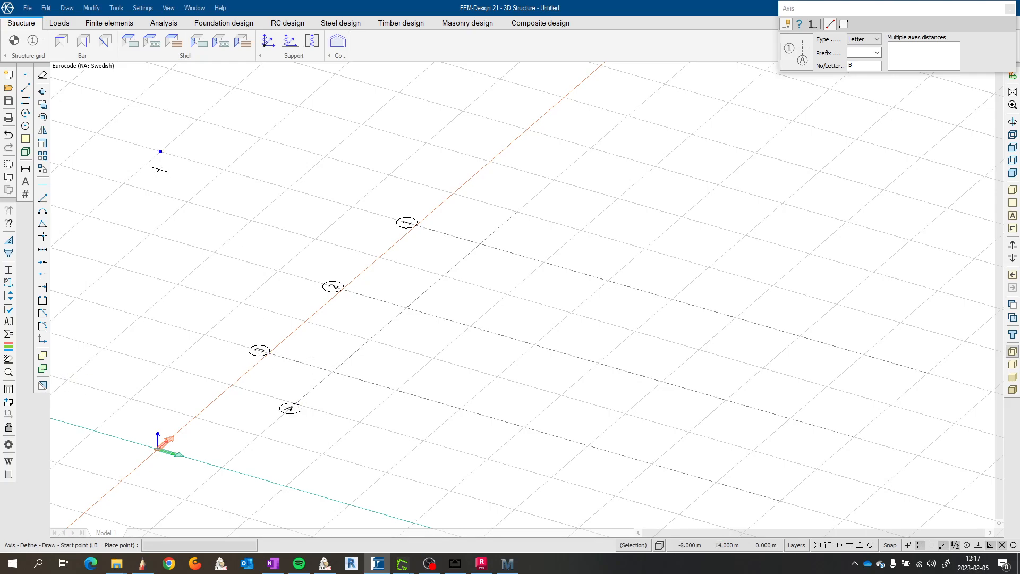
middle_click(286, 398)
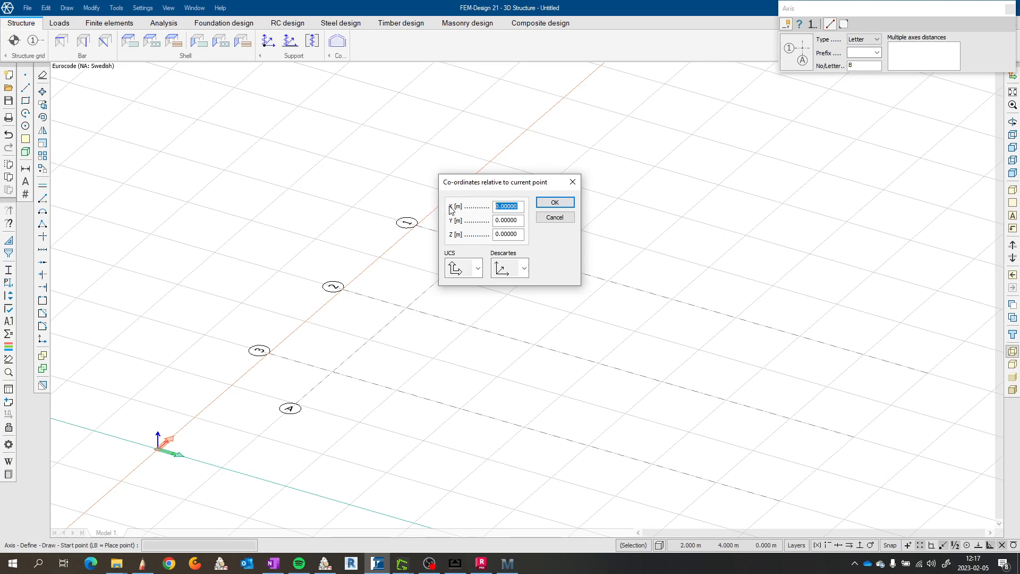
text(3)
click(568, 207)
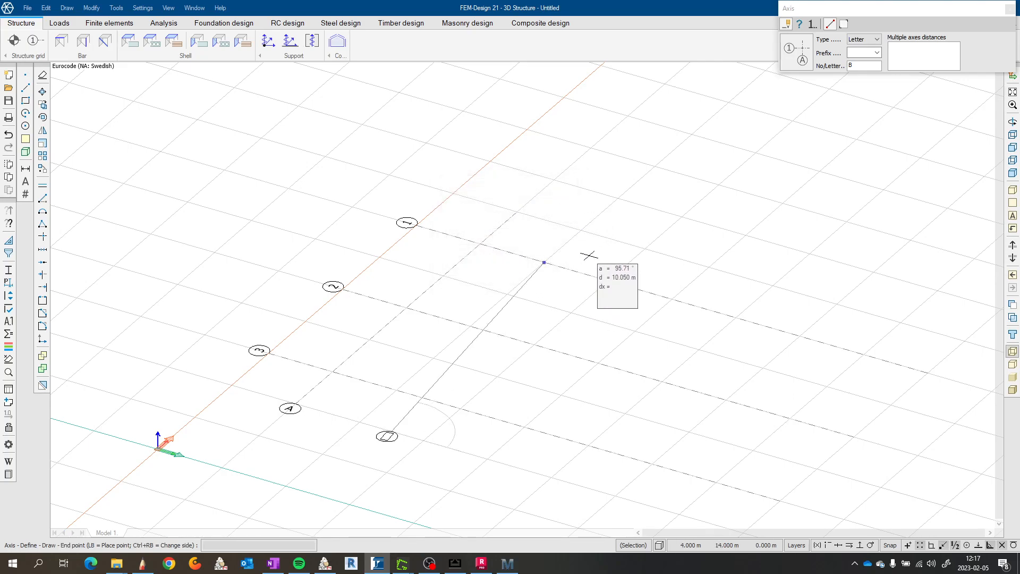
click(615, 228)
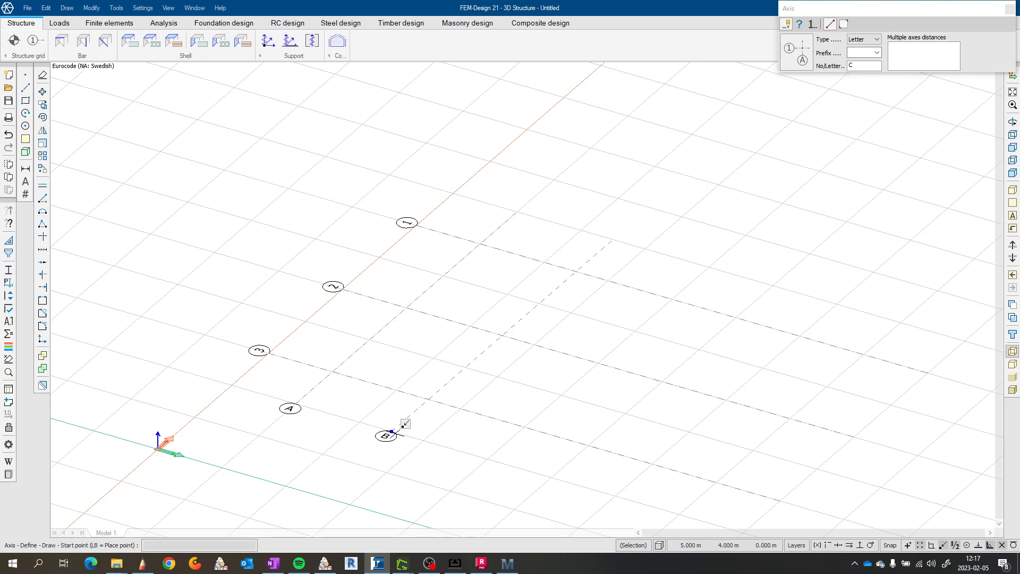
Step: Add parallel grid axes C and D, starting 5 m and 10 m in X from axis B's start point
middle_click(394, 432)
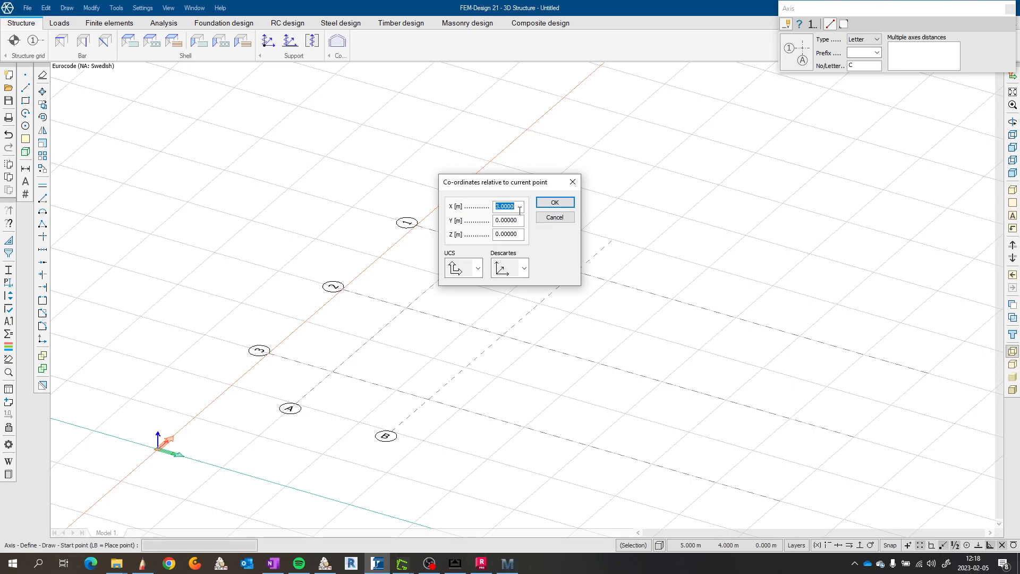
text(8)
click(554, 202)
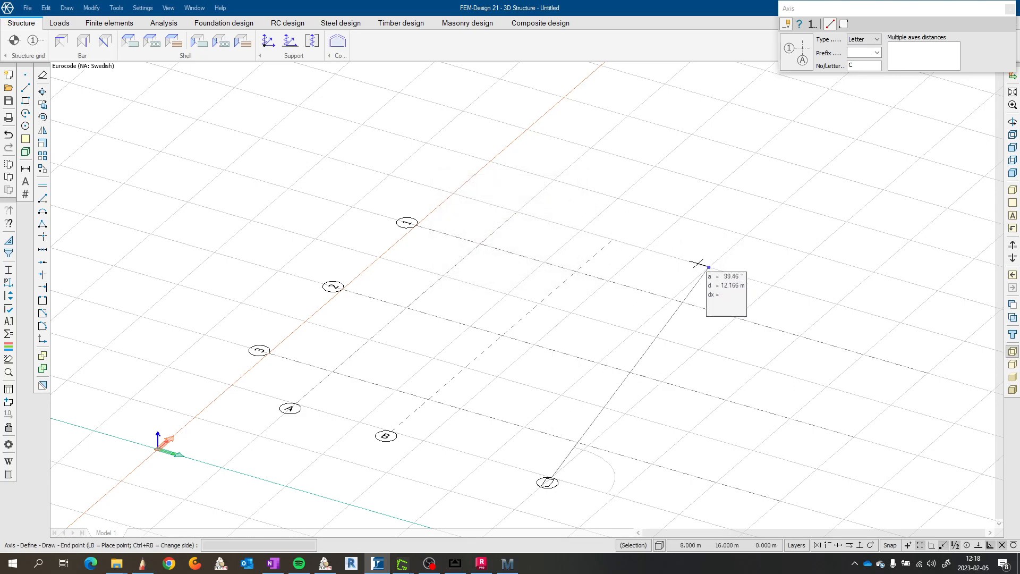
click(719, 274)
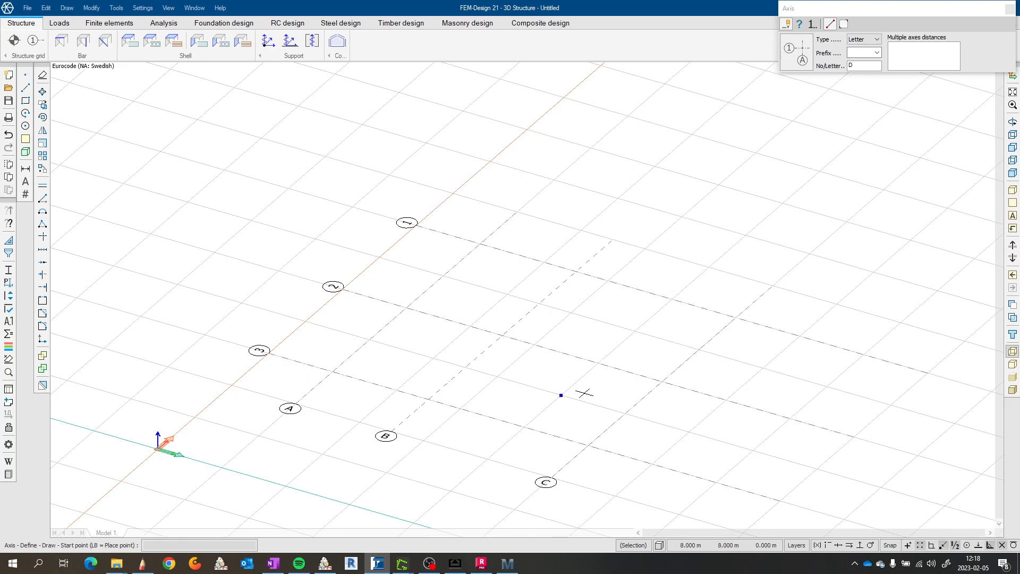
middle_click(564, 463)
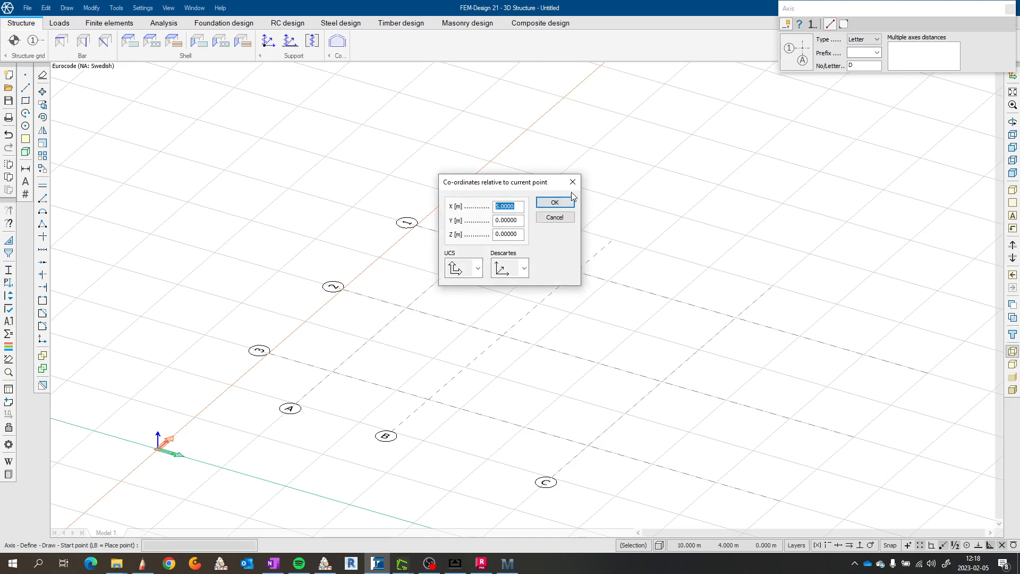
click(555, 202)
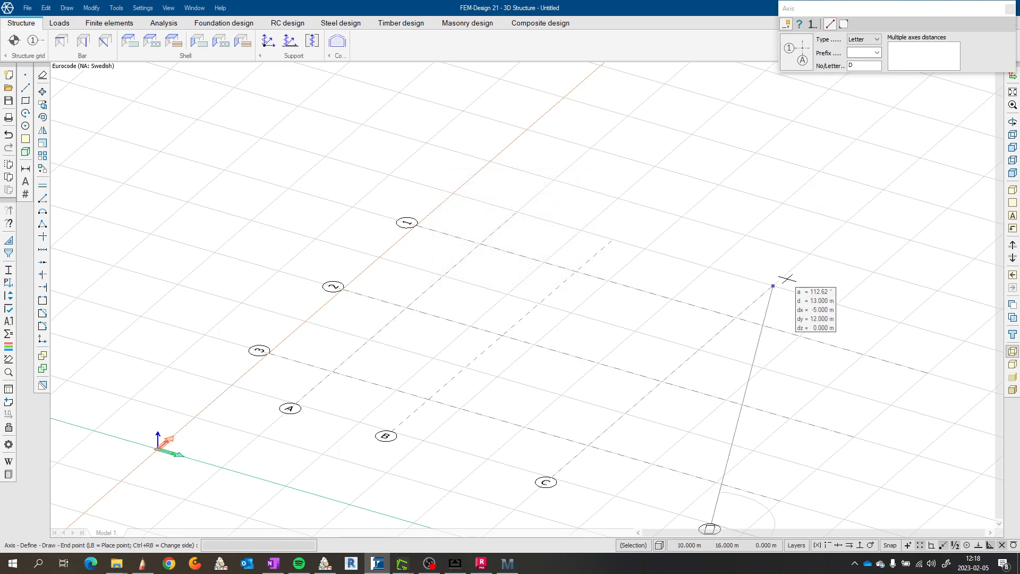
click(929, 278)
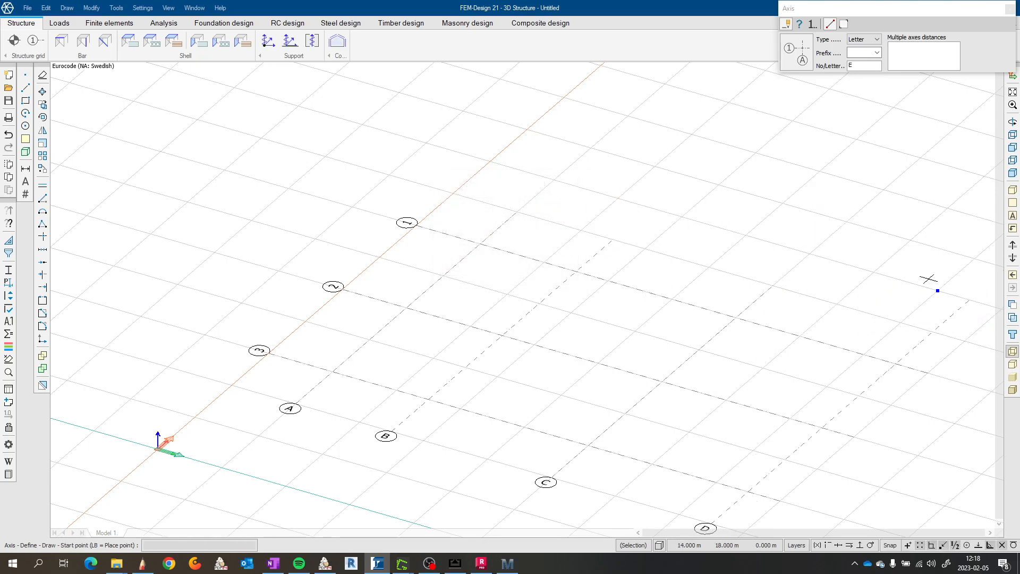
scroll(929, 278, down, 1)
key(Escape)
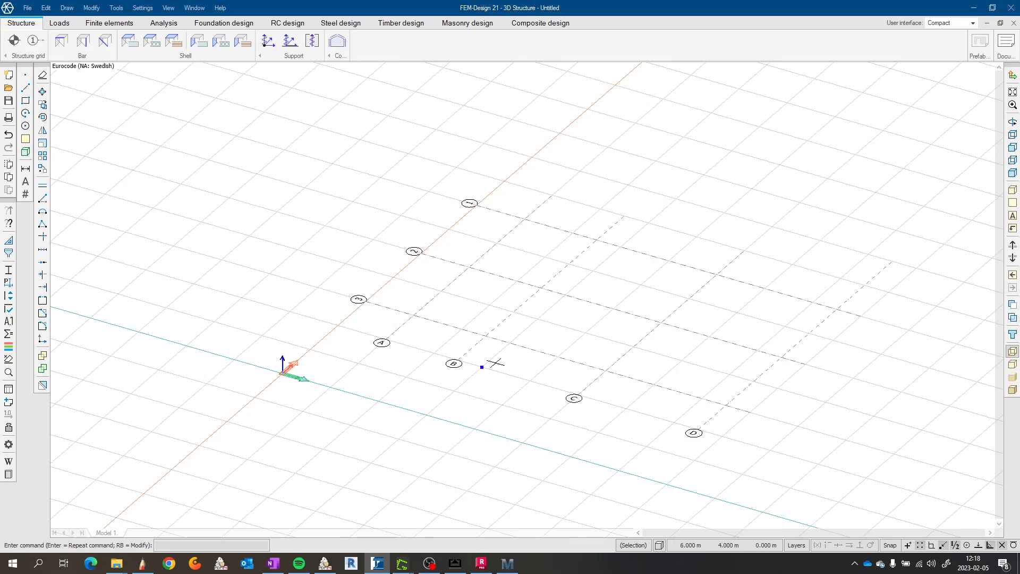
Step: Examine the beam layout around the central opening on the SketchBook plan view and return to FEM-Design
scroll(479, 347, up, 2)
middle_drag(478, 347, 421, 348)
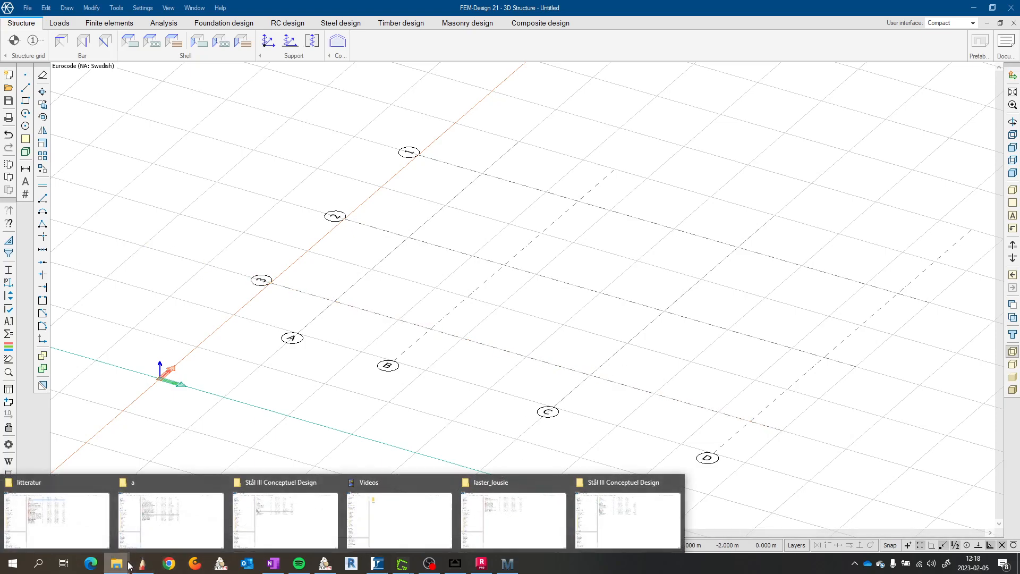
click(148, 565)
scroll(426, 234, up, 5)
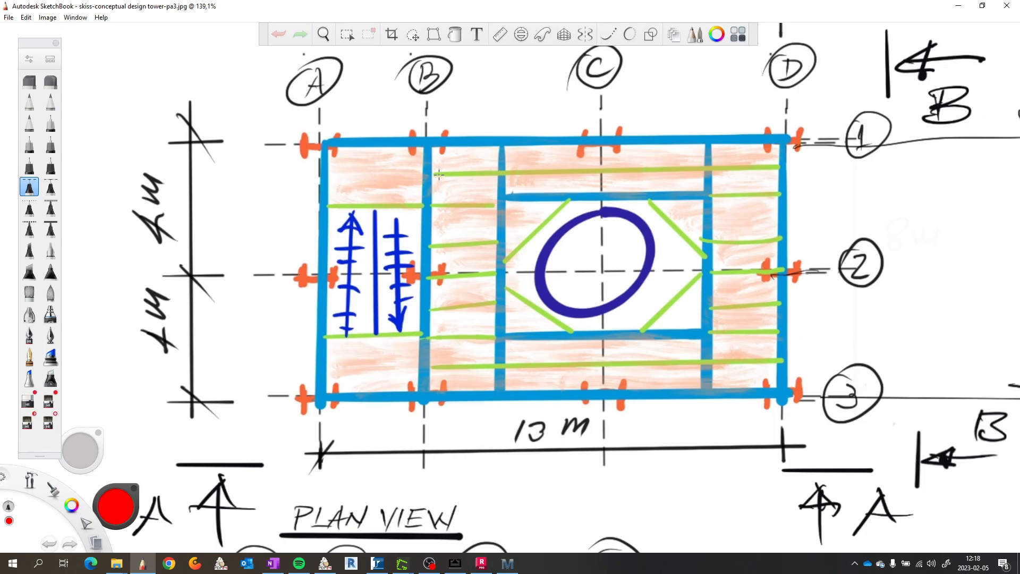
scroll(515, 173, up, 3)
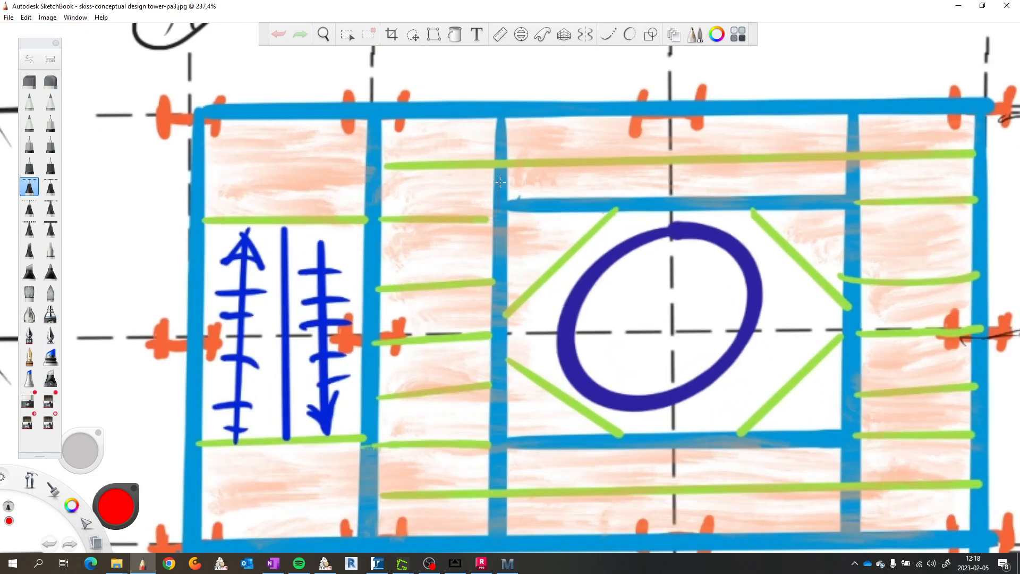
scroll(489, 362, down, 2)
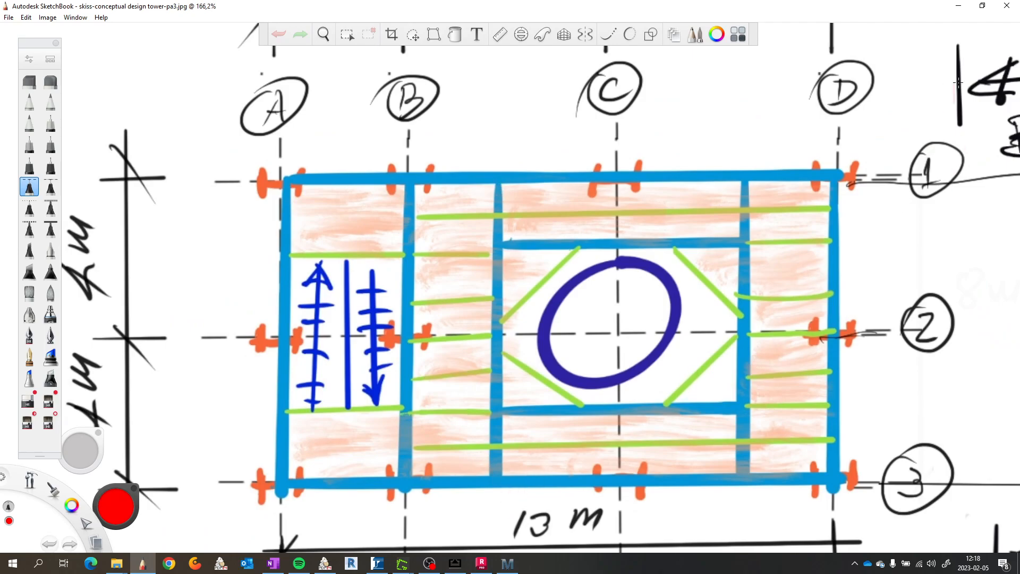
click(959, 7)
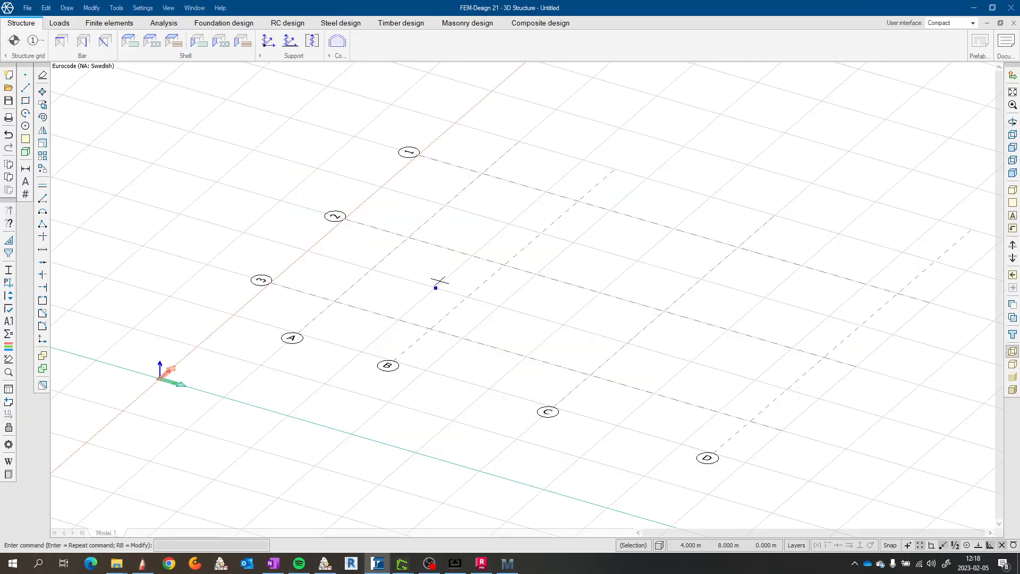
Step: Add lettered grid axis E between axes B and C, starting 2.5 m in X from B's start point
scroll(444, 285, up, 3)
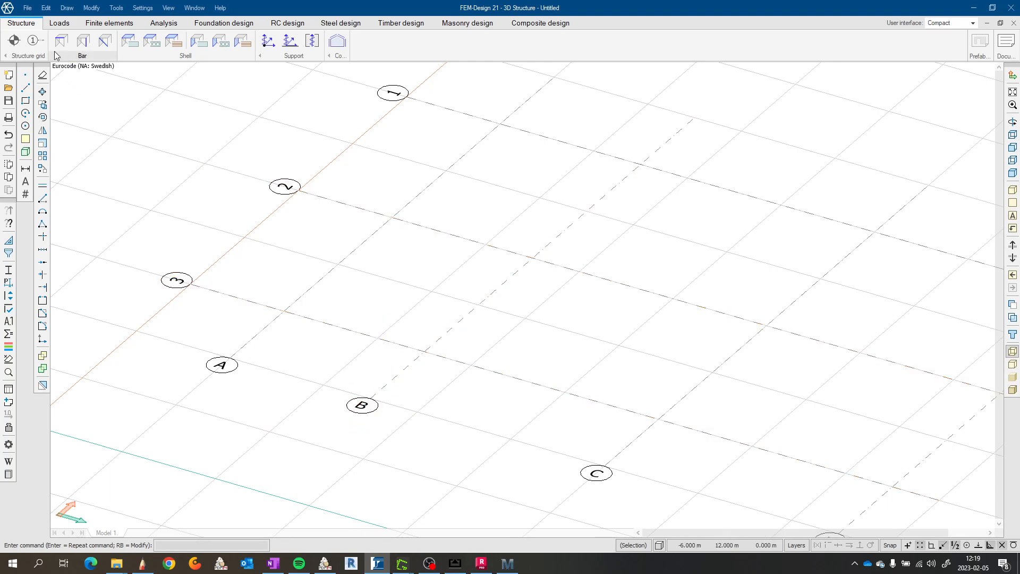
click(32, 41)
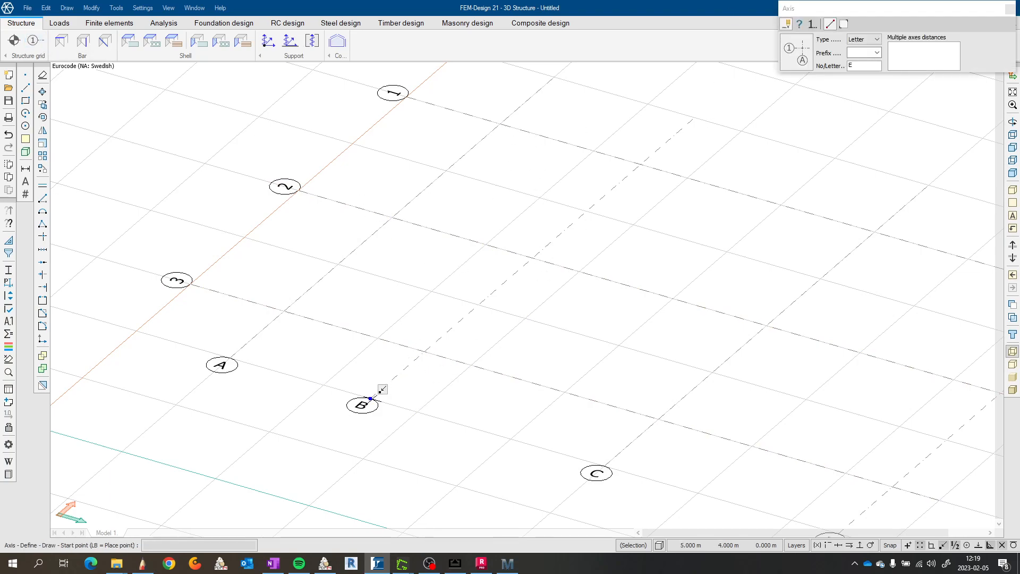
middle_click(370, 398)
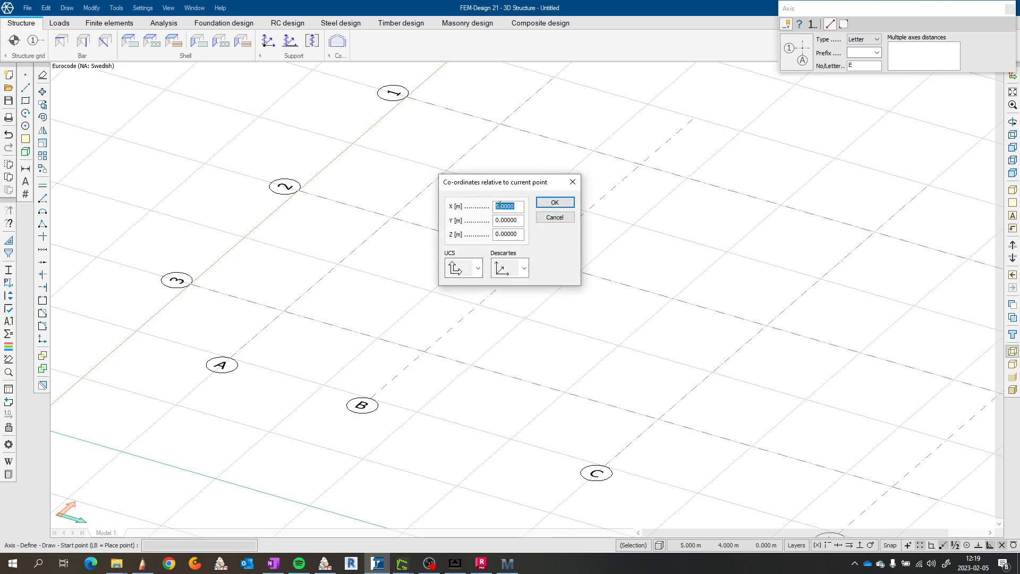
text(2.5)
click(555, 202)
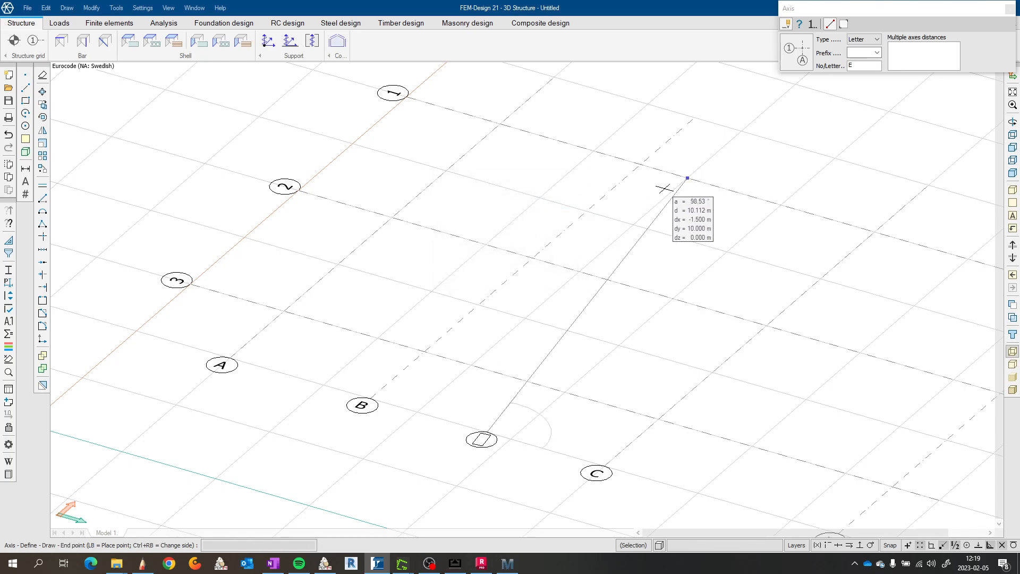
click(777, 158)
scroll(777, 158, down, 3)
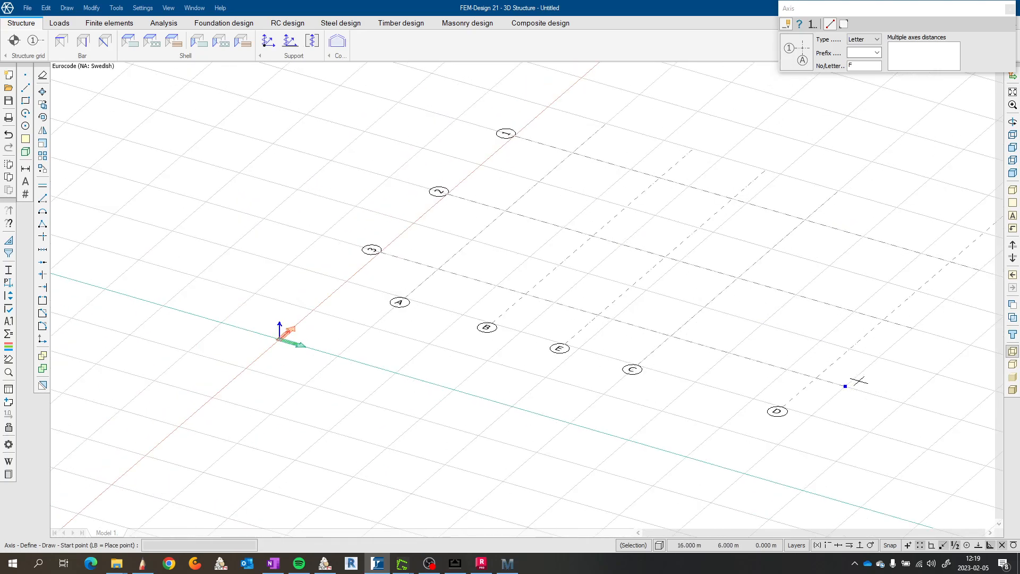
Step: Add lettered grid axis F between axes C and D, starting at an X offset of -2.5 m from D's start point
scroll(817, 369, up, 3)
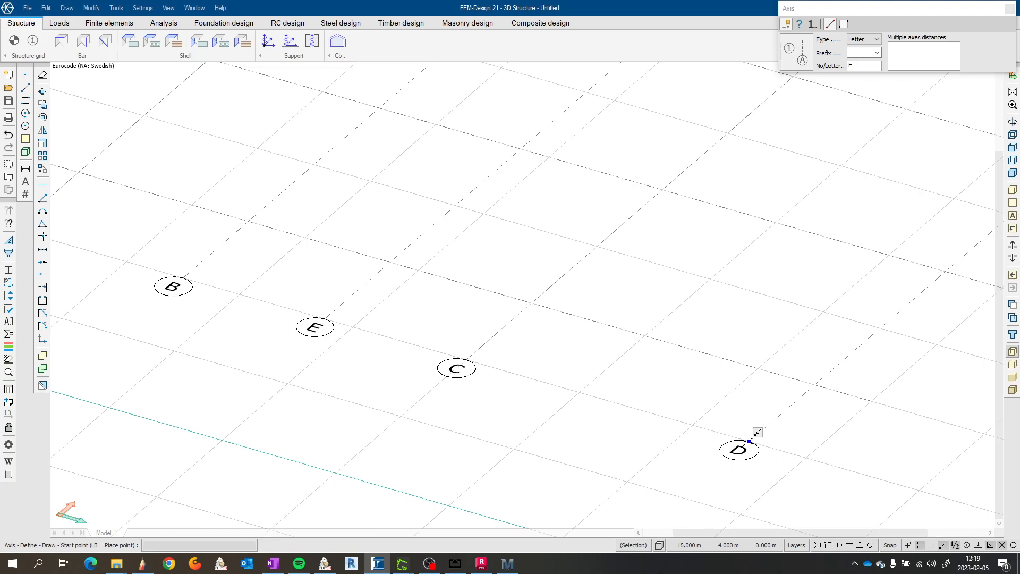
shift+click(749, 441)
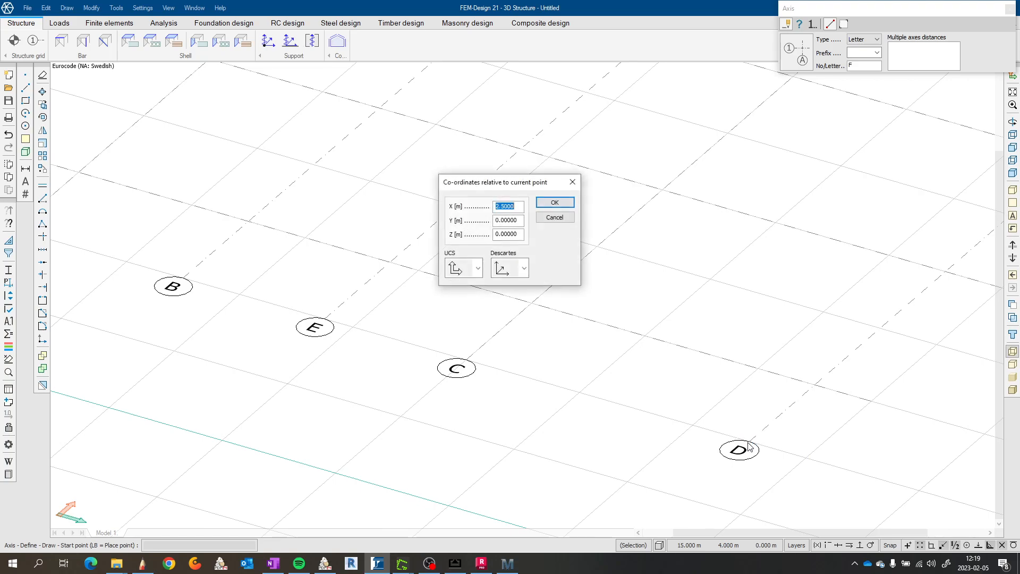
click(496, 206)
text(-)
click(555, 203)
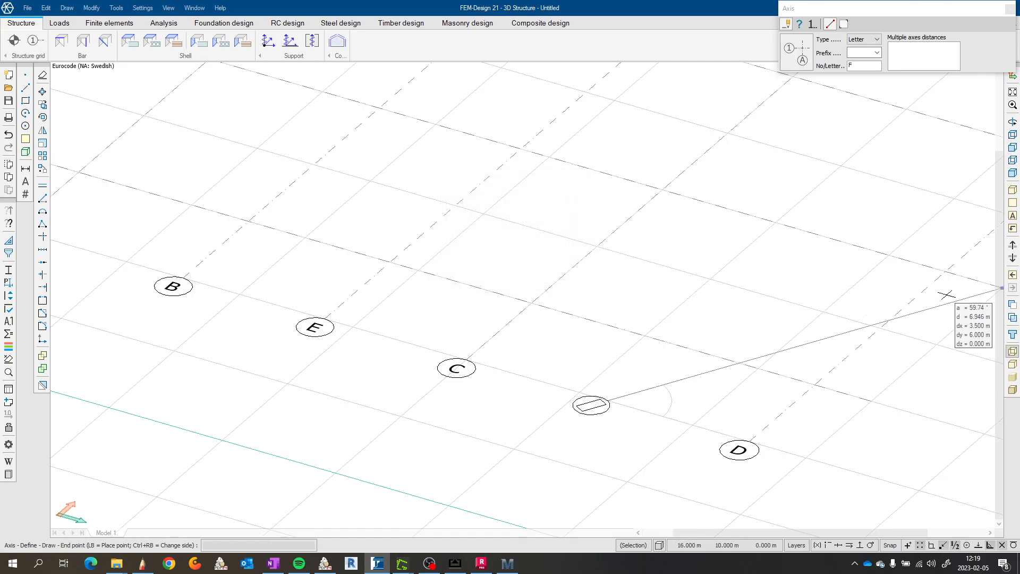
scroll(945, 294, down, 3)
click(926, 180)
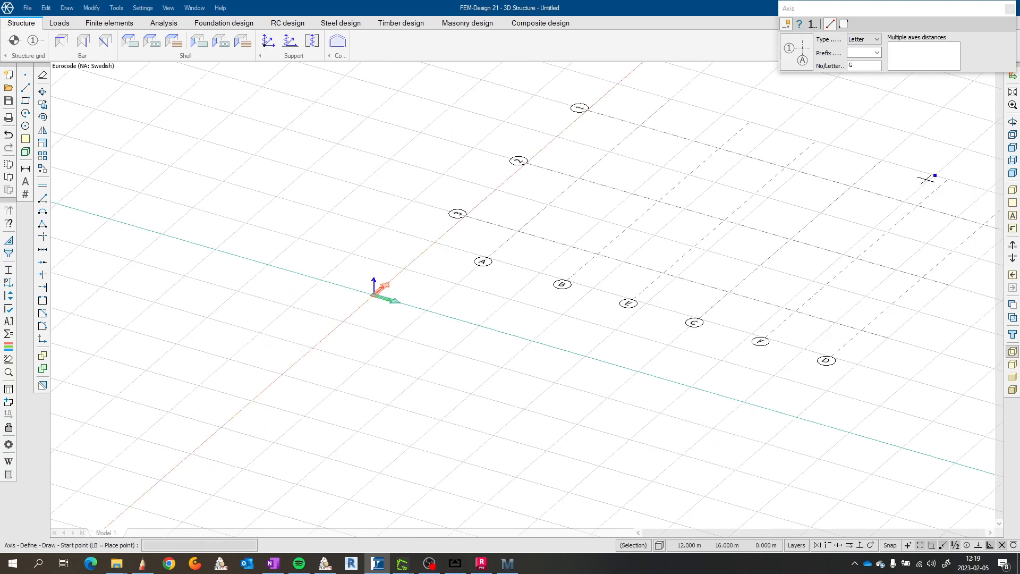
key(Escape)
middle_drag(701, 196, 514, 227)
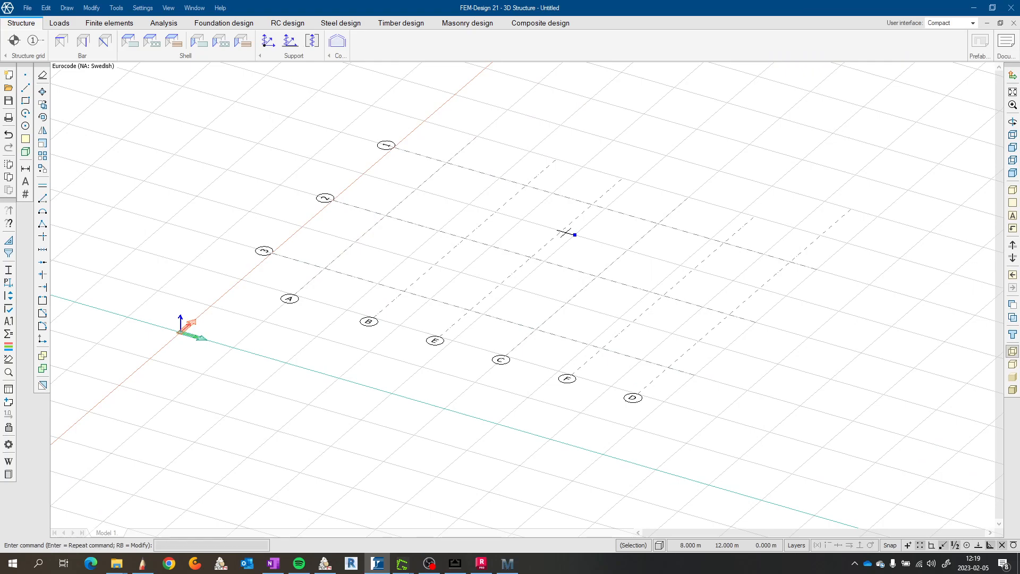
middle_drag(569, 269, 579, 293)
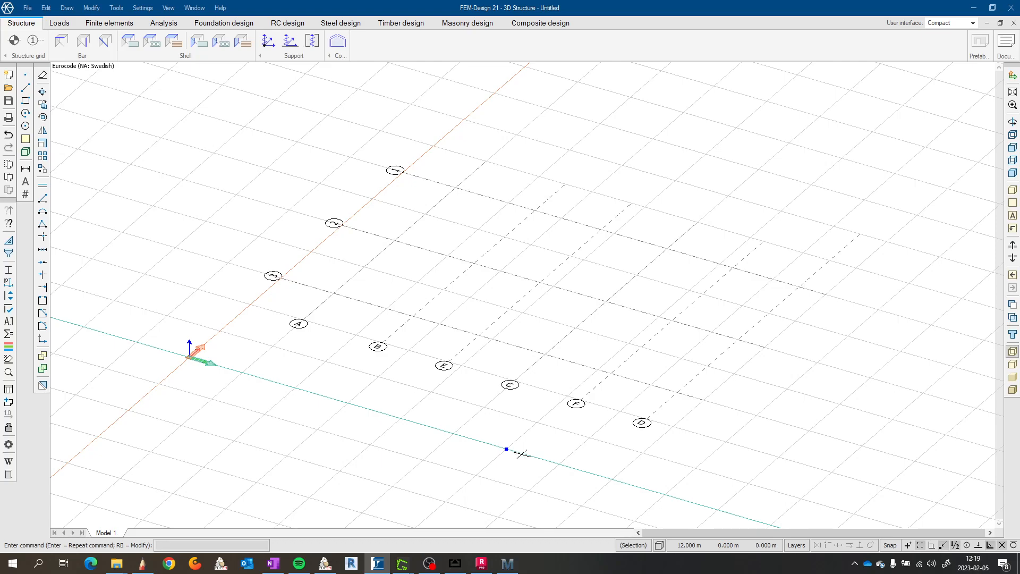
Step: Switch to the mirrored Procreate gallery in AirServer and open the artwork with the tower's column load calculations
click(455, 563)
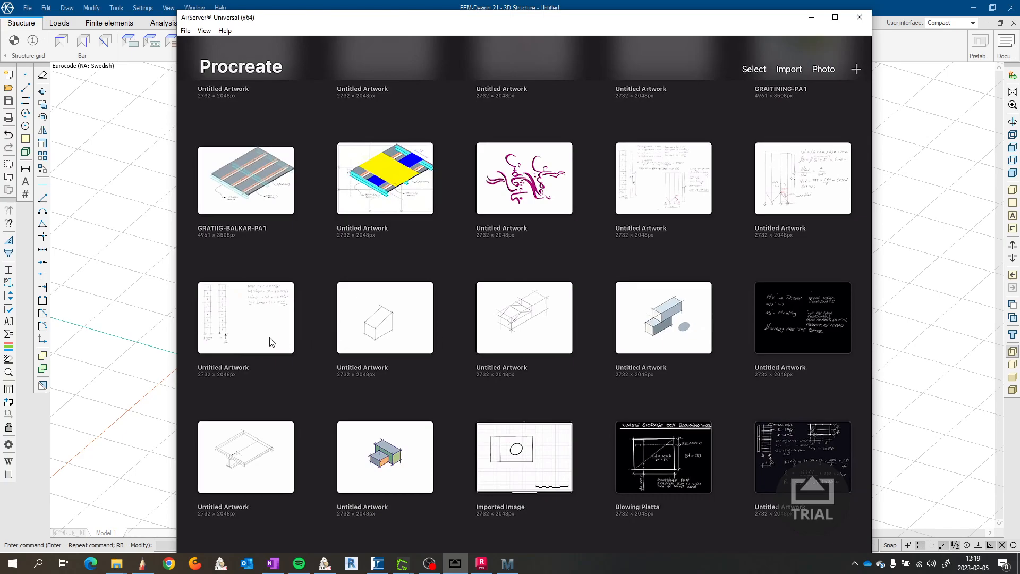
click(679, 171)
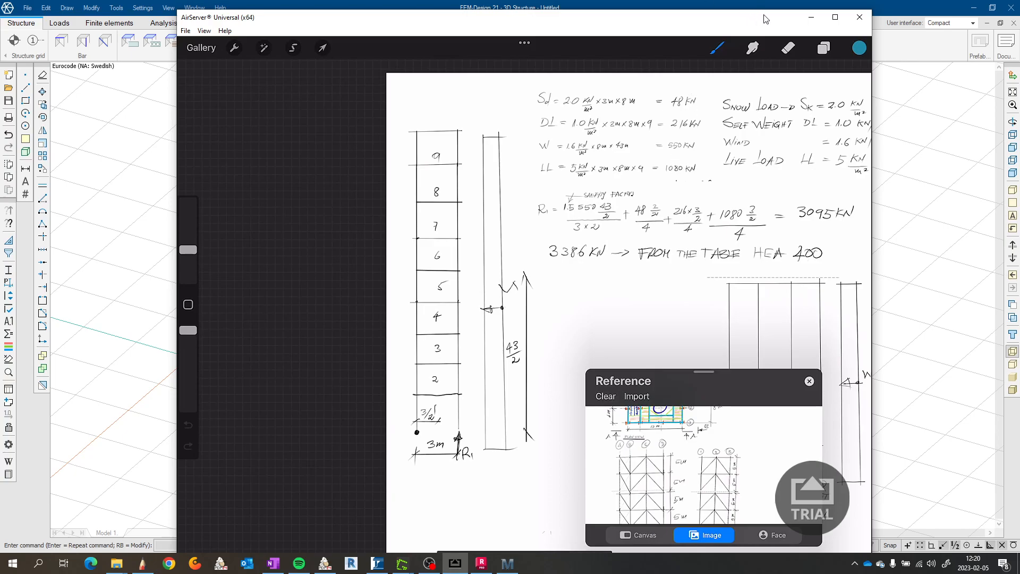
Step: Return to FEM-Design and start defining columns placed above the insertion point
click(806, 19)
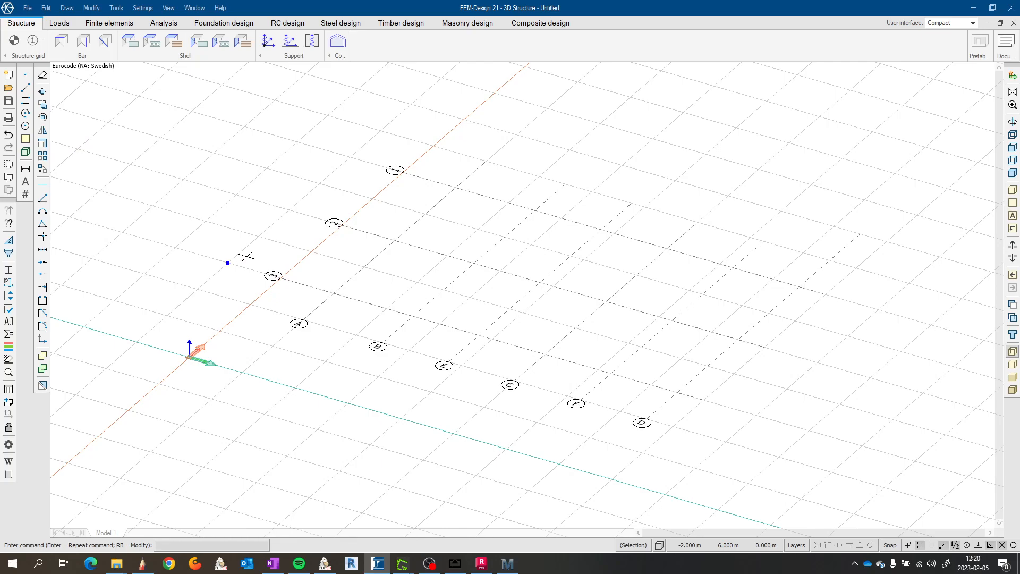
click(84, 42)
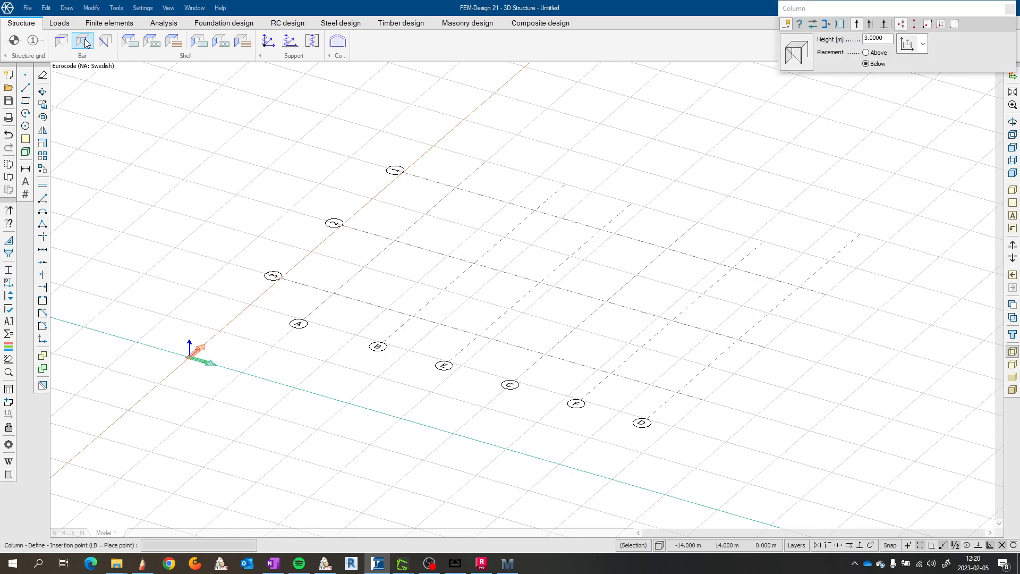
click(879, 54)
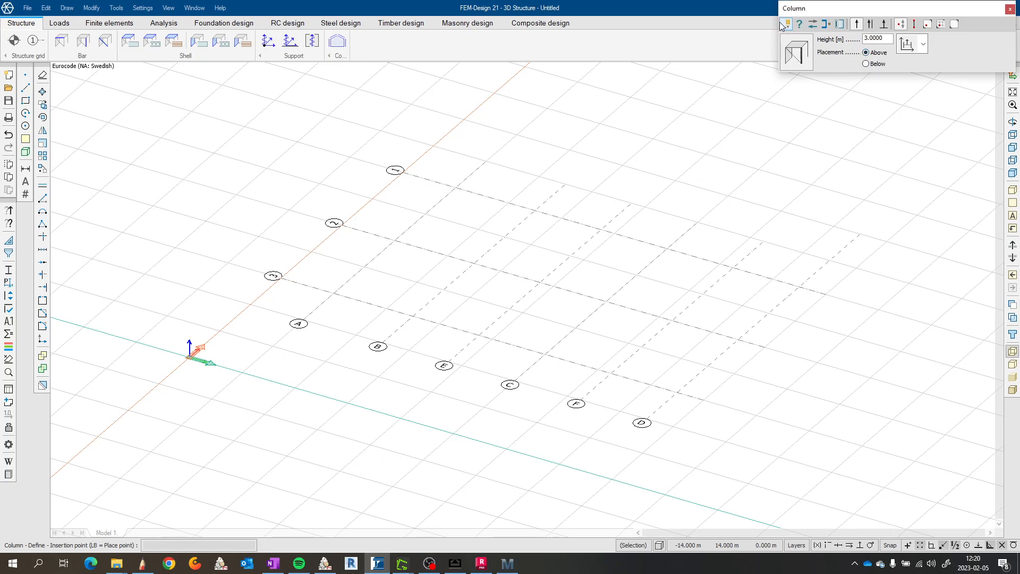
Step: Give the column steel section HE-A 400 and hinged end releases phi,y' and phi,z' at both ends
click(797, 53)
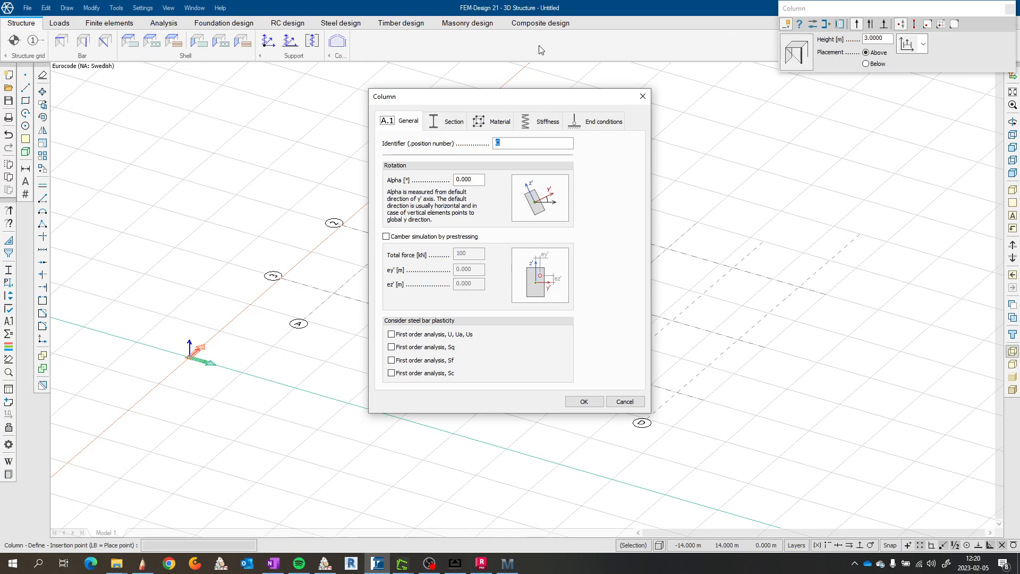
click(448, 122)
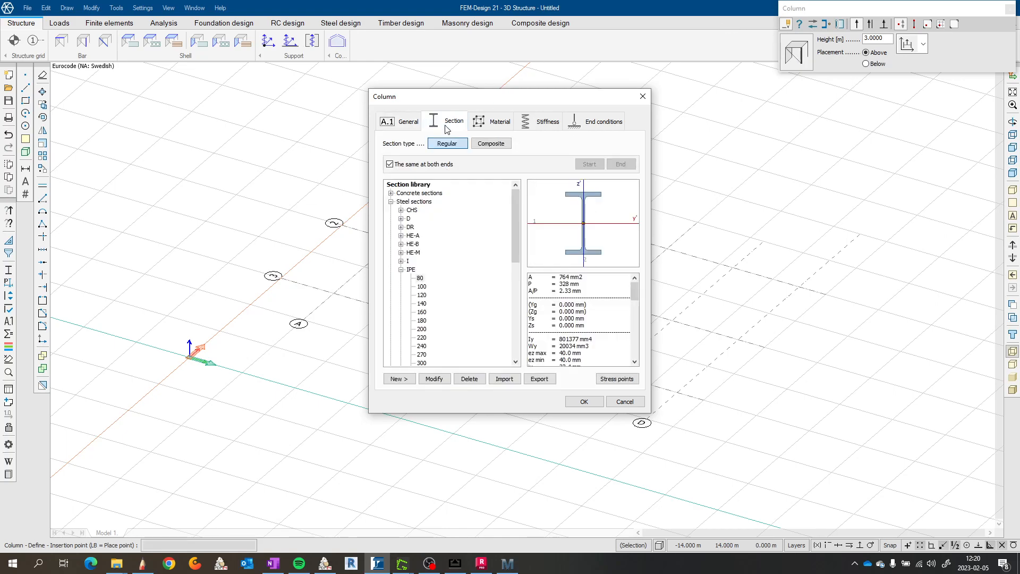
click(401, 236)
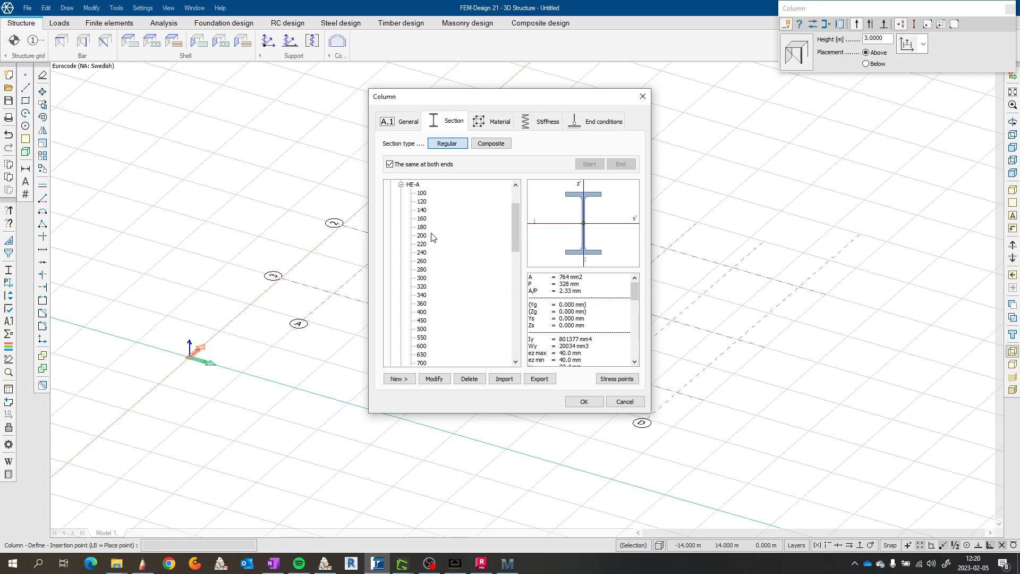
click(422, 312)
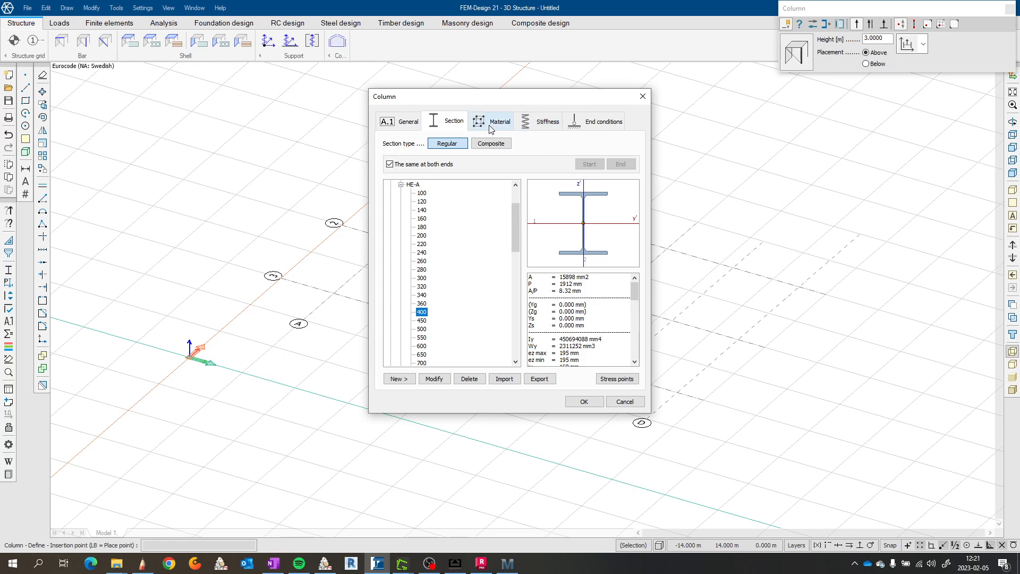
click(604, 121)
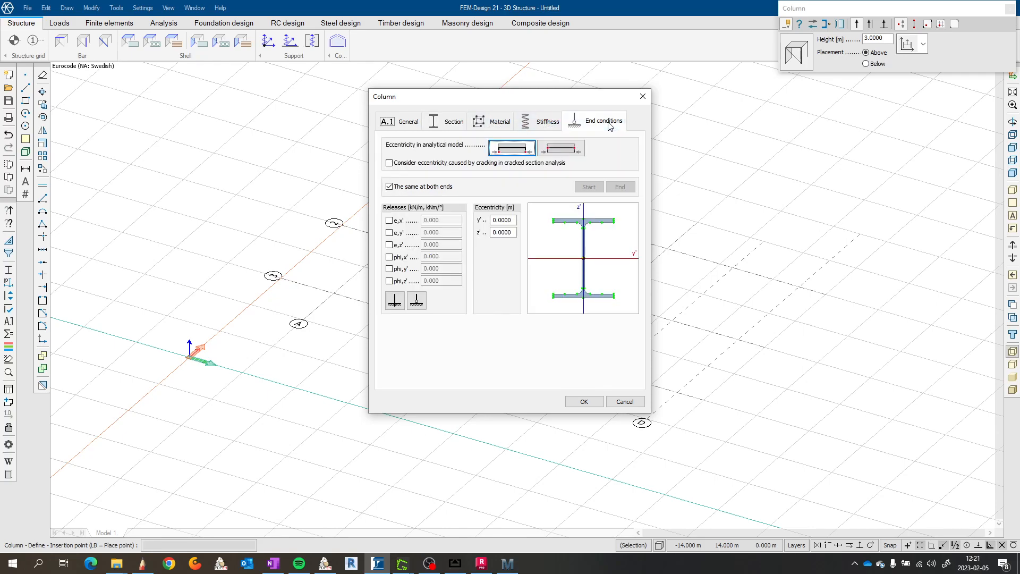
click(416, 300)
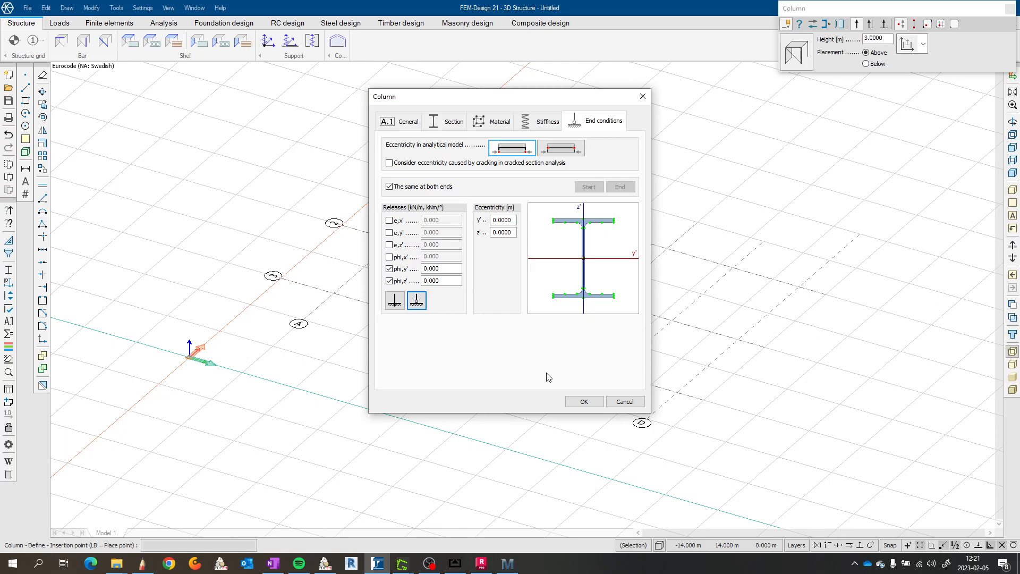
click(584, 401)
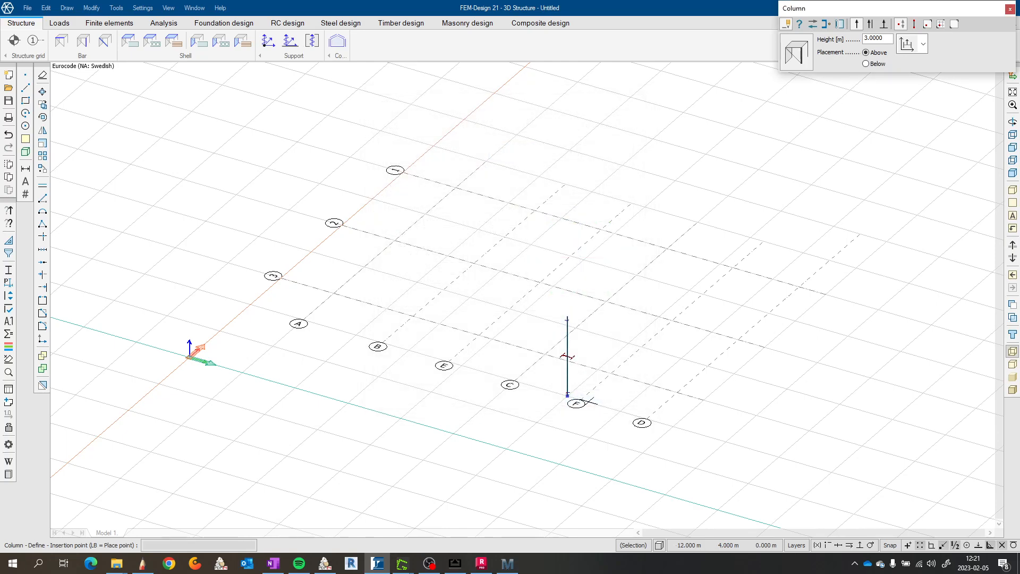
Step: Set the column height to 43 m
drag(886, 39, 856, 36)
text(43)
scroll(338, 300, down, 1)
middle_drag(349, 370, 355, 425)
scroll(359, 404, up, 1)
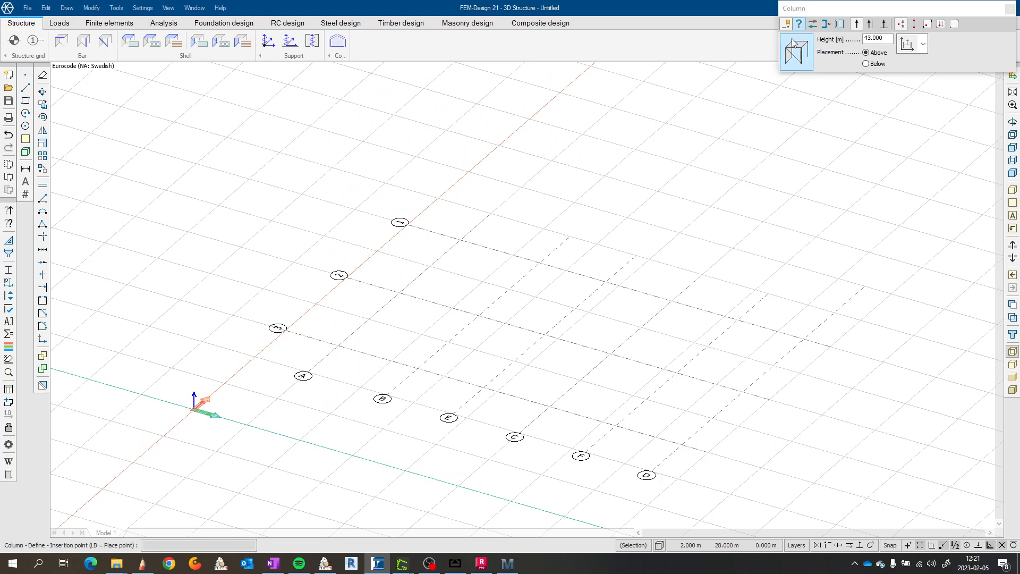
Step: Try to create columns from selected vertical lines across the whole structure grid
click(954, 23)
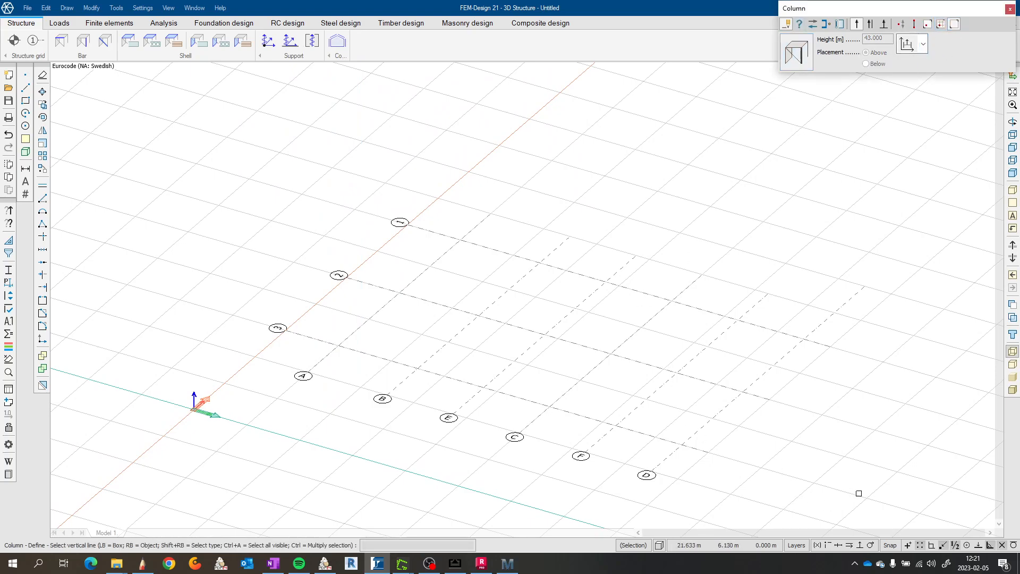
click(858, 499)
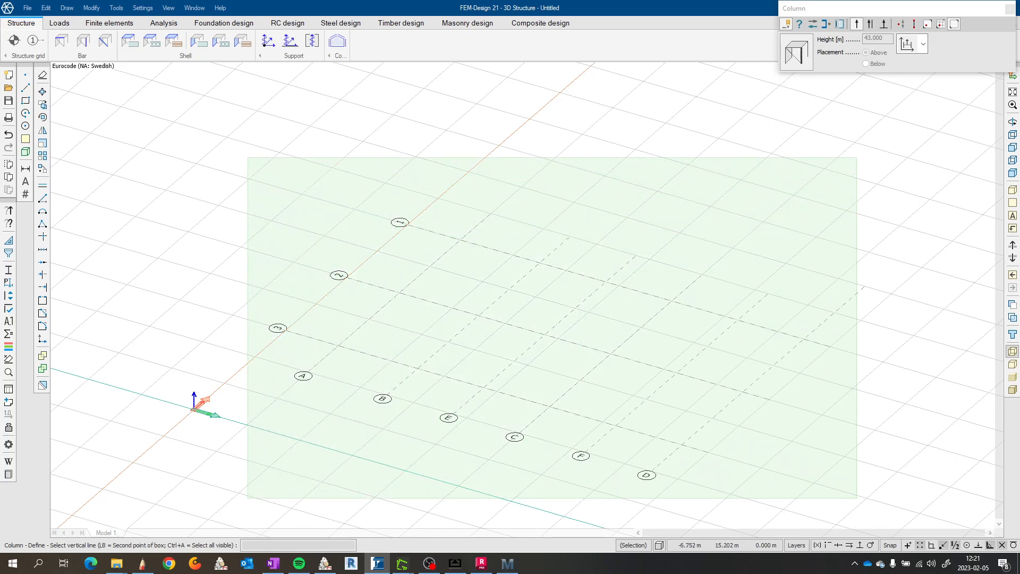
click(248, 157)
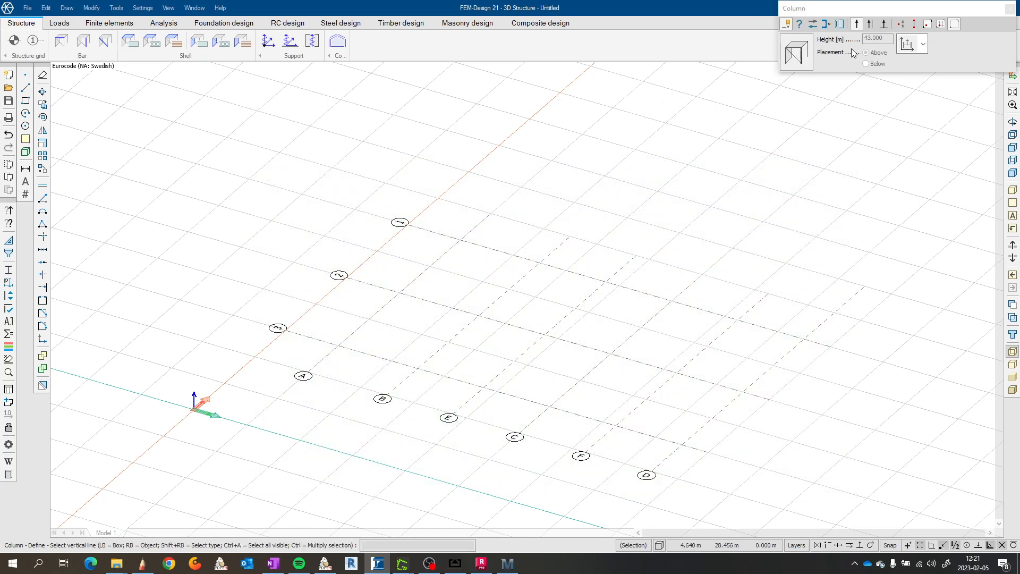
Step: Place columns at the structure grid intersections by selecting all numbered and lettered axes
click(941, 23)
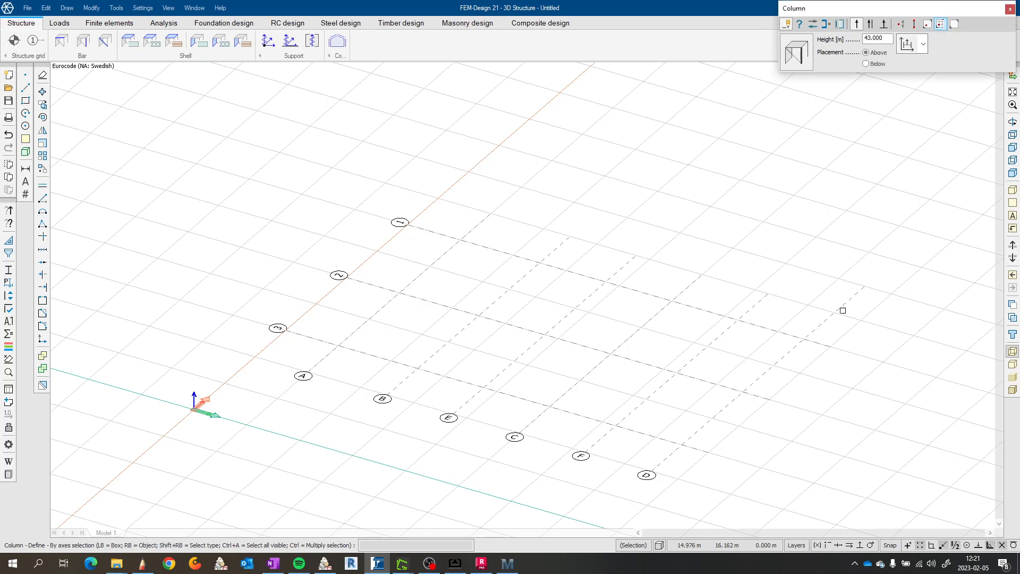
click(847, 488)
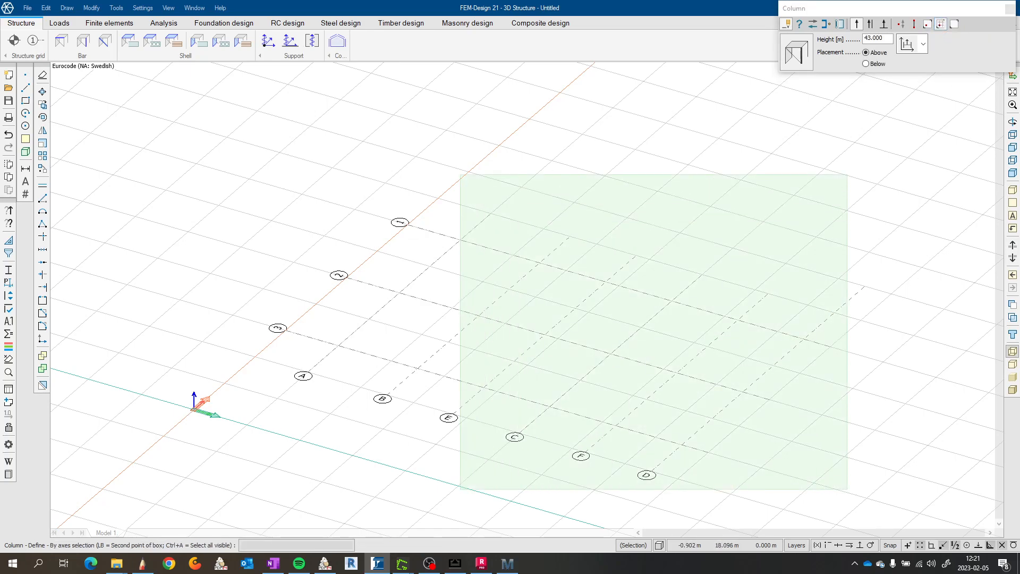
click(311, 116)
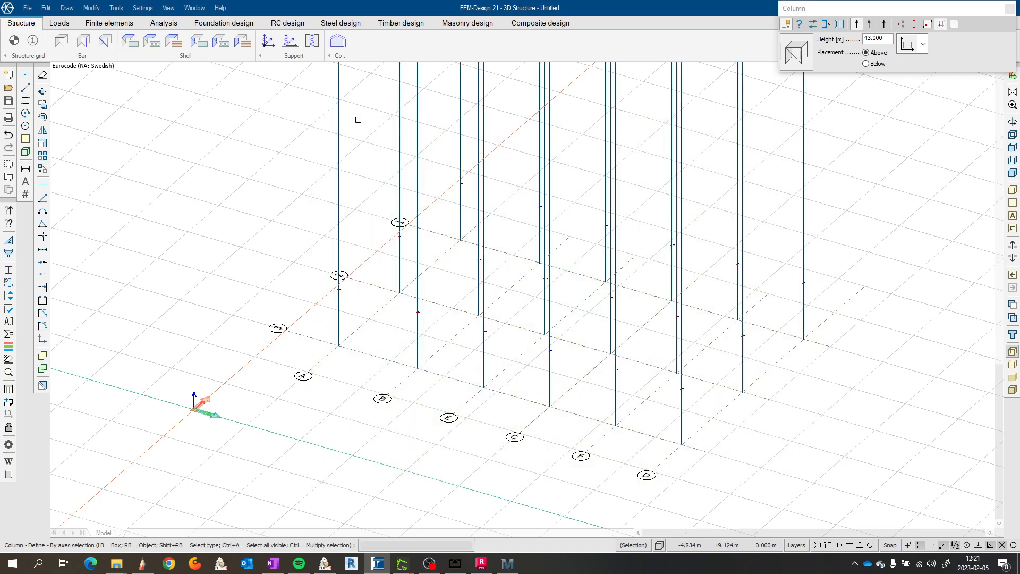
scroll(357, 119, down, 3)
middle_drag(357, 127, 528, 319)
scroll(529, 319, down, 3)
middle_drag(538, 272, 537, 228)
scroll(514, 422, down, 1)
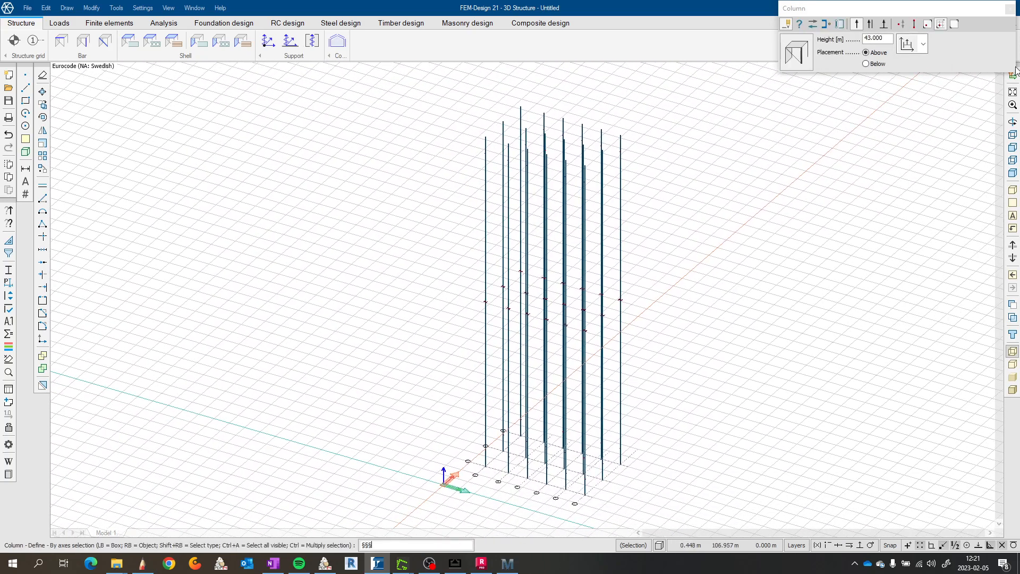
Step: Compare the column layout in plan view with the SketchBook plan sketch and return to FEM-Design
click(1013, 135)
scroll(529, 284, up, 15)
middle_drag(541, 308, 412, 260)
scroll(340, 232, down, 1)
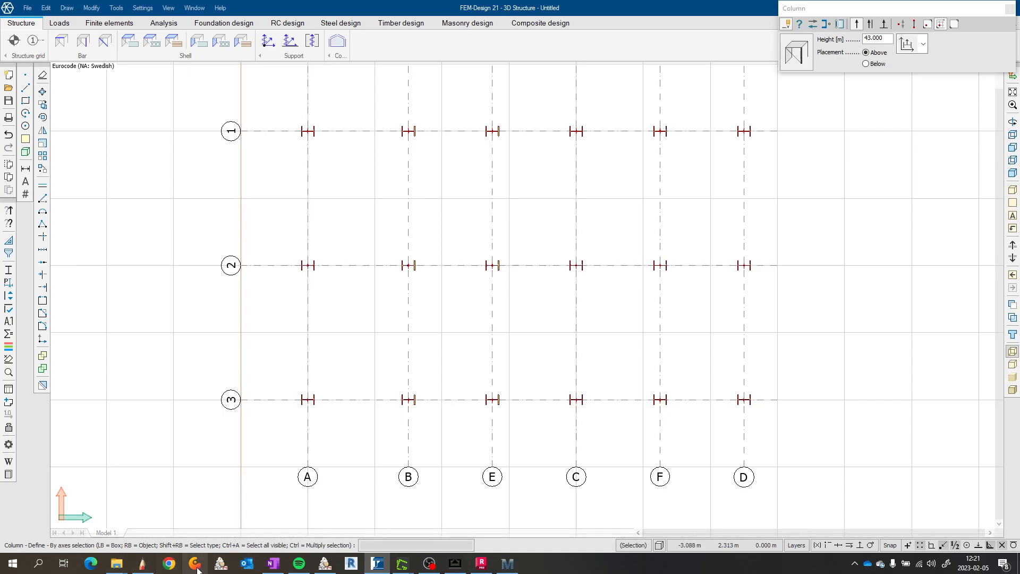
click(141, 566)
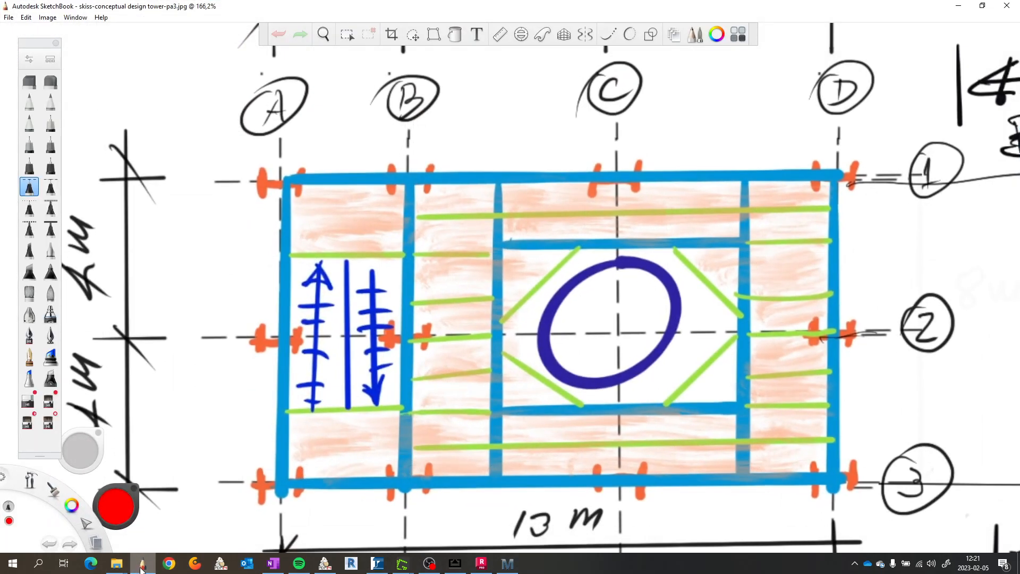
click(142, 568)
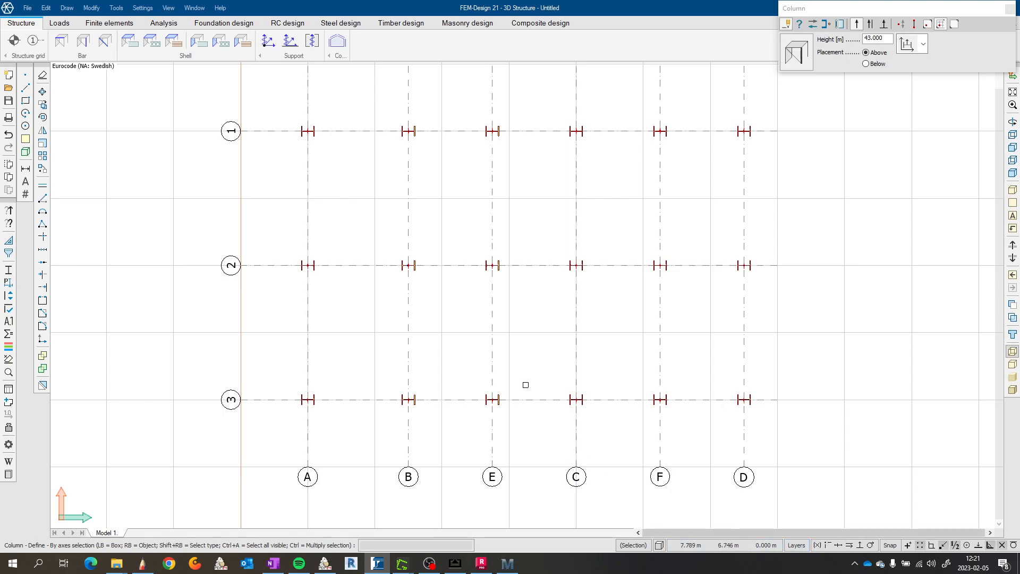
Step: Erase the two columns on axis 2 at axes E and C
mouse_move(478, 352)
middle_down()
mouse_move(394, 317)
mouse_move(355, 405)
middle_up()
middle_drag(358, 316, 354, 358)
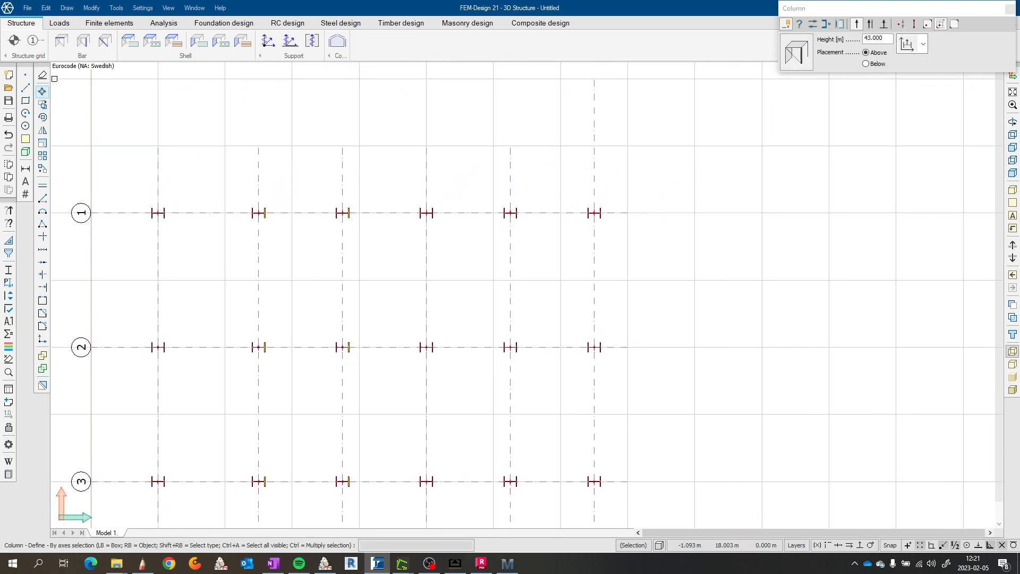
text(s§)
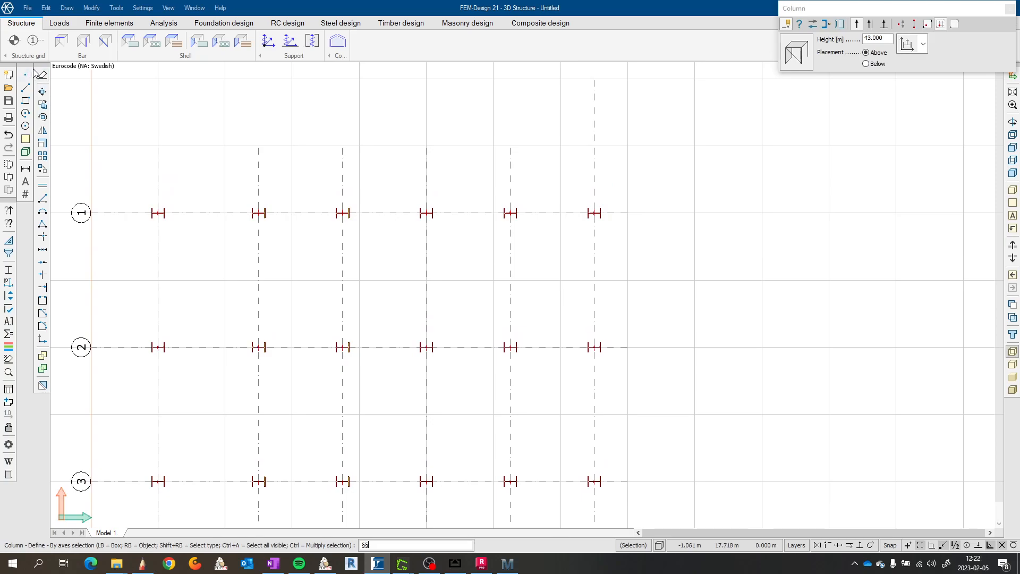
click(42, 75)
scroll(293, 322, up, 4)
scroll(329, 350, up, 2)
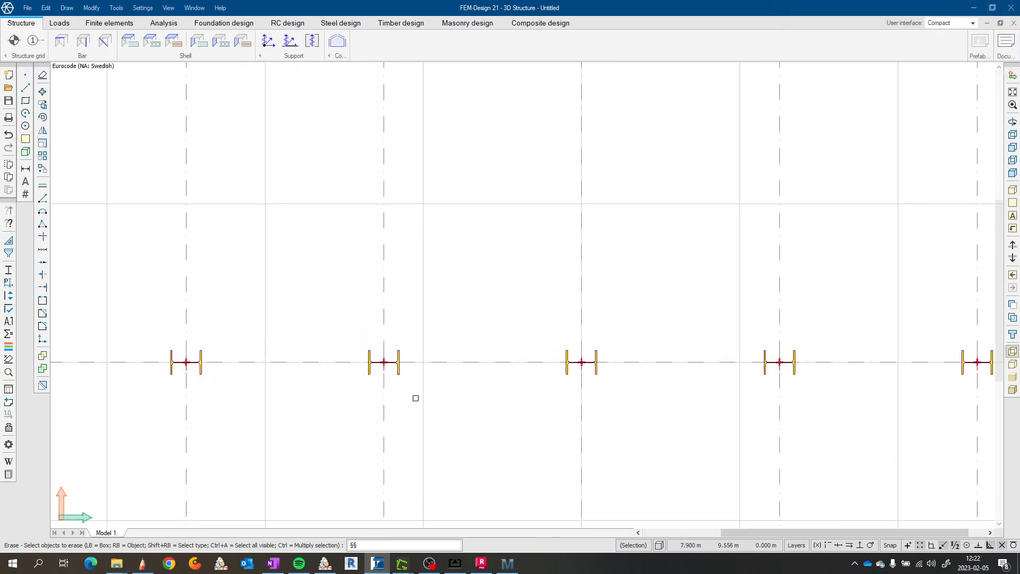
click(412, 385)
click(396, 371)
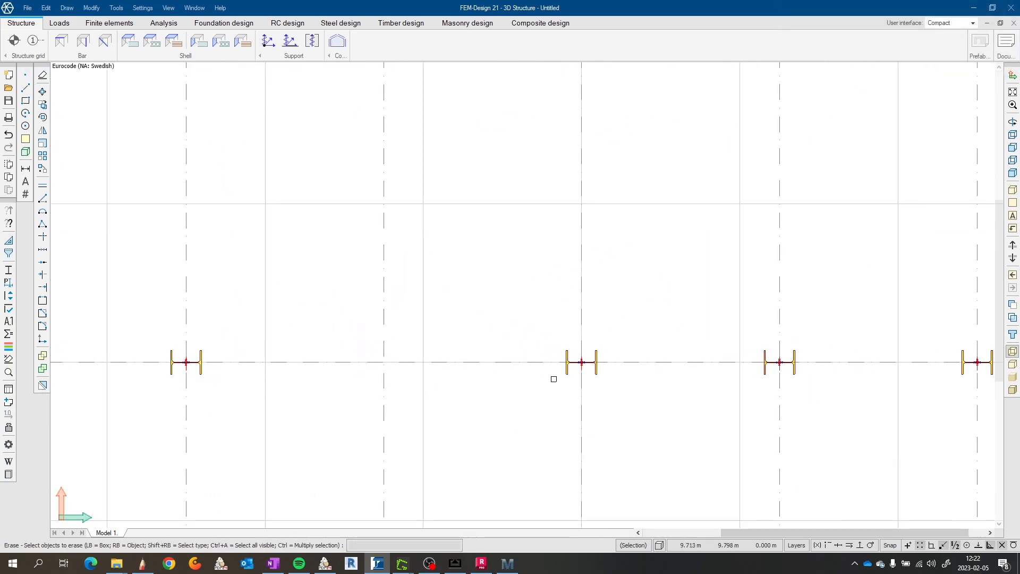
click(609, 381)
click(593, 370)
Step: Erase the column at the intersection of axes F and 2
scroll(641, 374, down, 8)
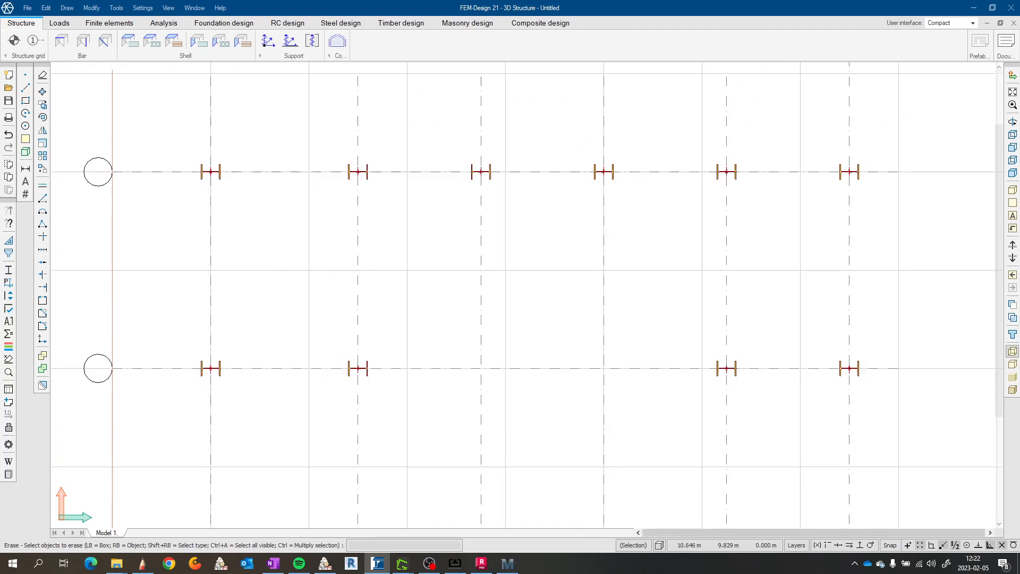
scroll(709, 376, up, 6)
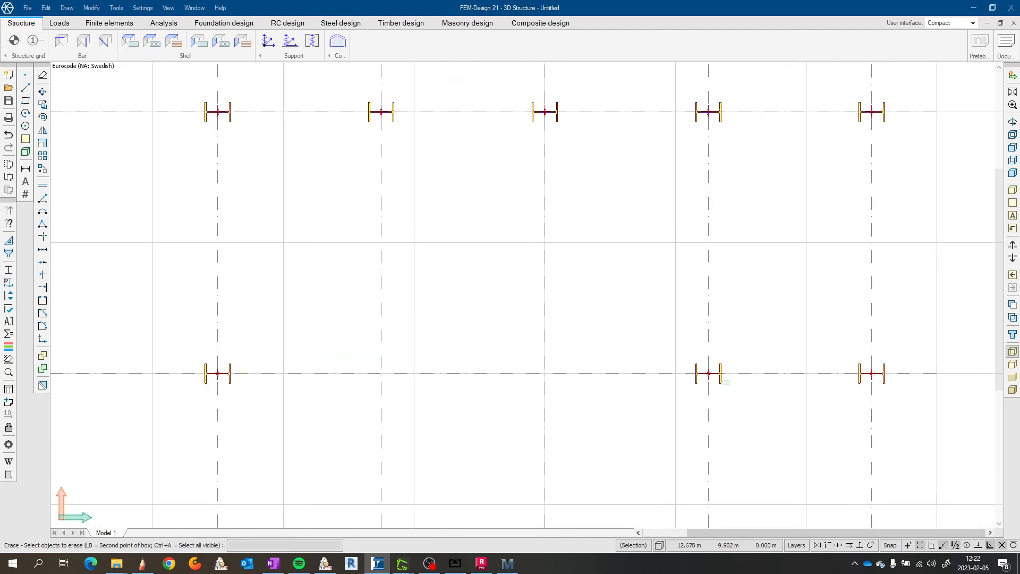
scroll(721, 379, down, 5)
middle_drag(759, 362, 634, 263)
text(s)
scroll(685, 272, up, 5)
key(Escape)
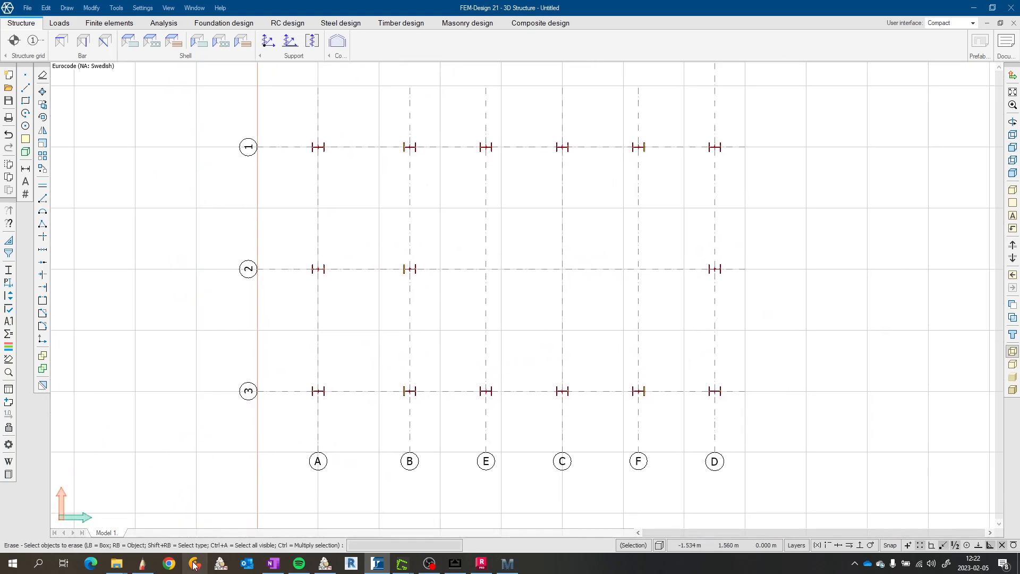
Step: Check the column positions along axes 1 and 3 on the SketchBook plan and return to FEM-Design
click(140, 564)
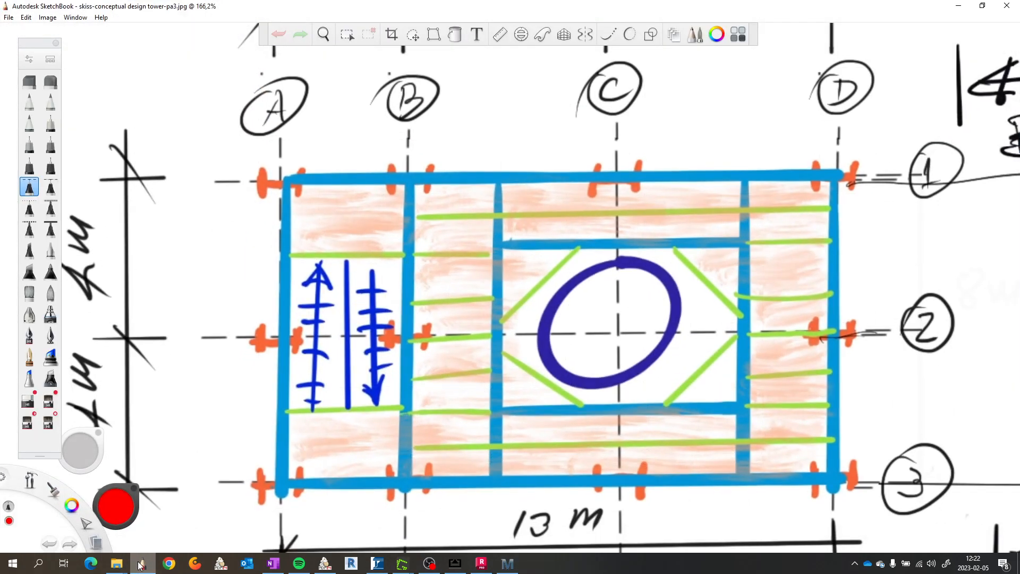
scroll(343, 398, down, 3)
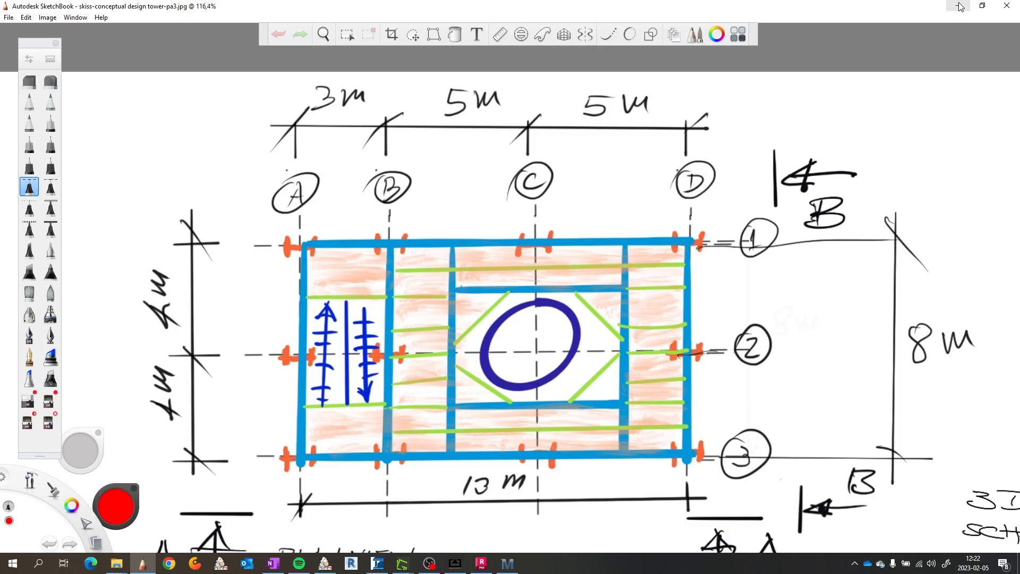
key(alt+Tab)
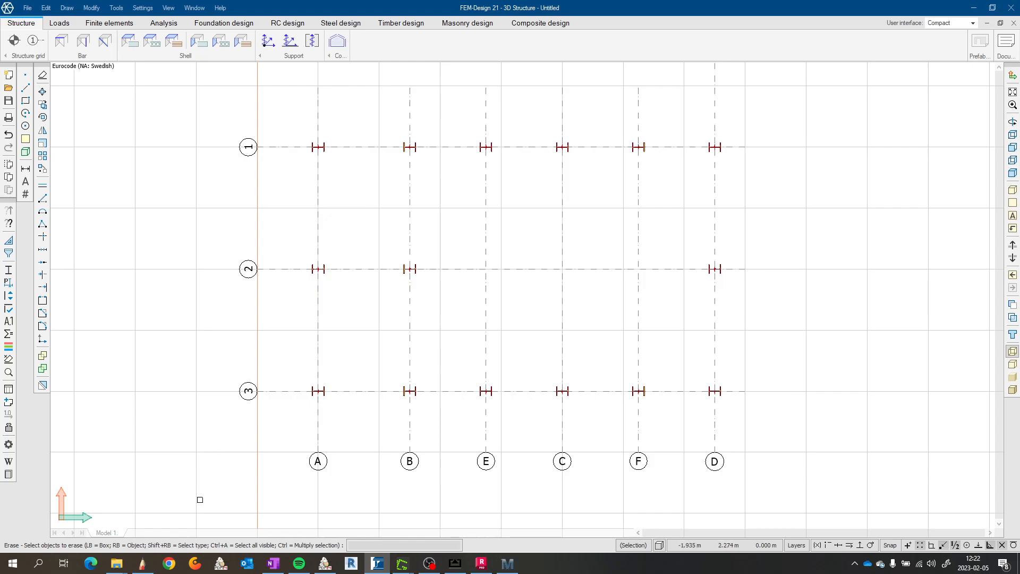
click(143, 564)
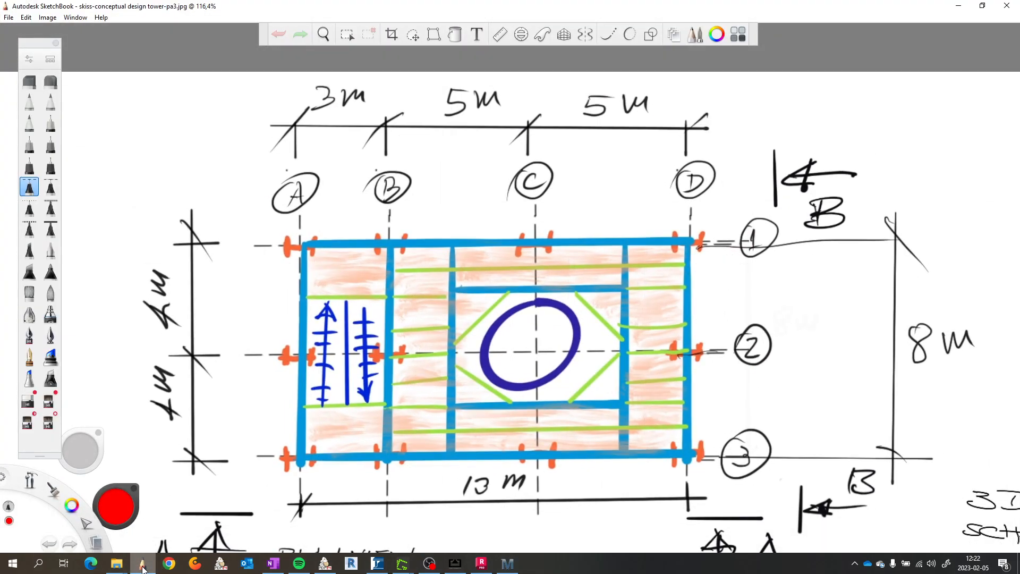
click(142, 564)
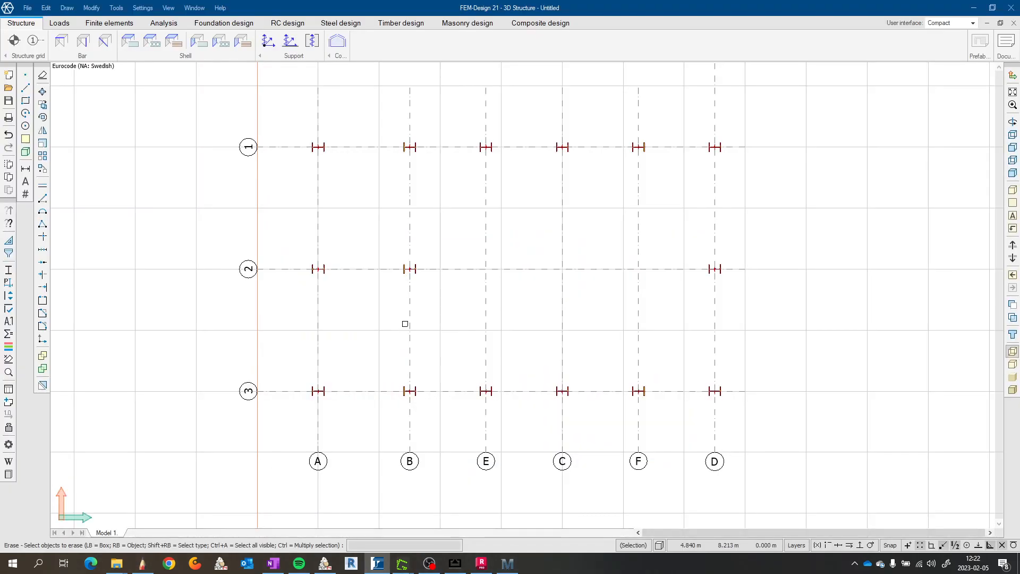
Step: Erase the two columns on axis E at axes 1 and 3
scroll(493, 115, up, 4)
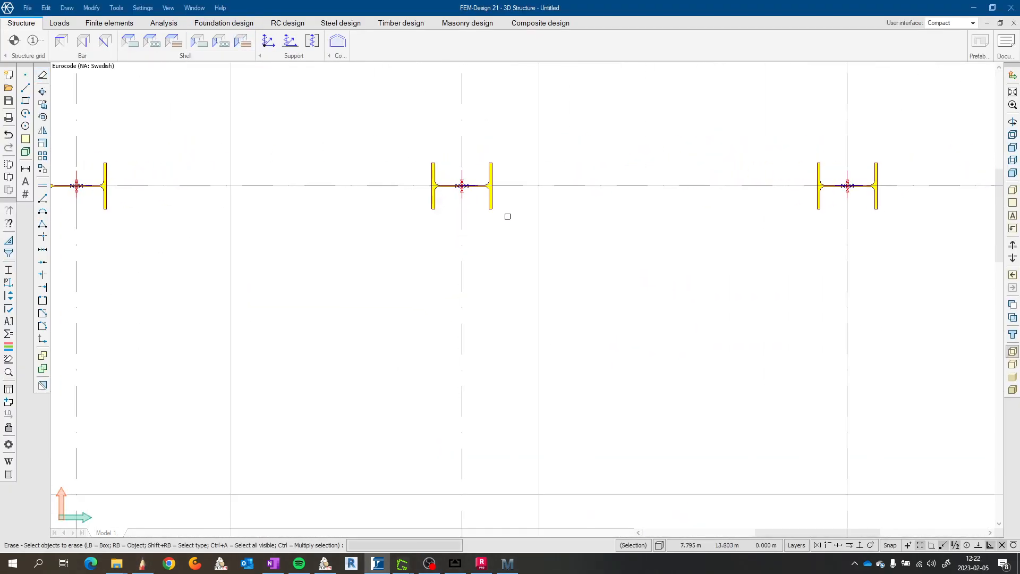
click(484, 200)
scroll(480, 312, down, 5)
middle_drag(481, 312, 496, 160)
scroll(491, 424, up, 4)
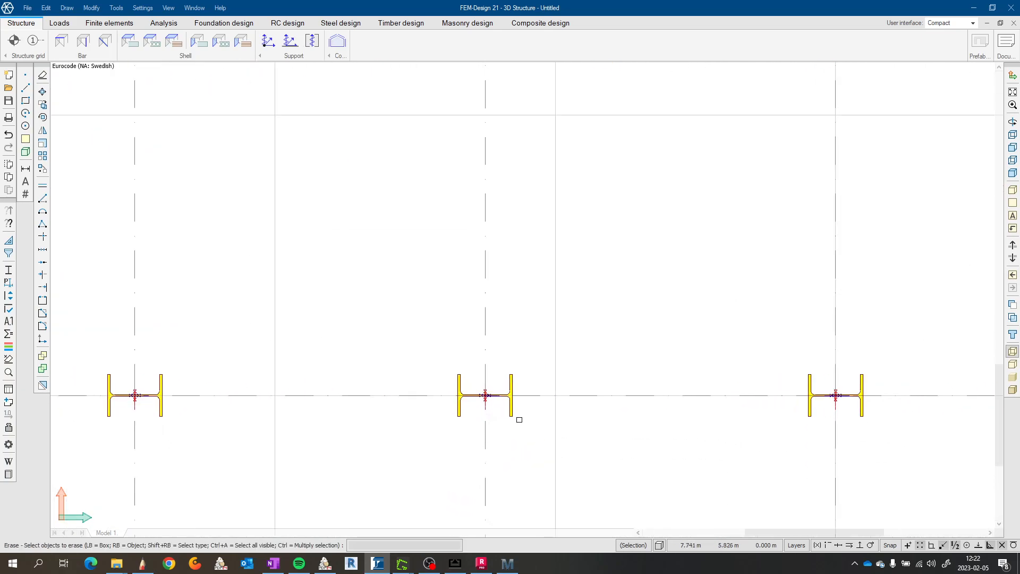
click(501, 413)
scroll(499, 413, down, 4)
Step: Erase the two columns on axis F at axes 3 and 1, and leave the erase command
scroll(638, 376, up, 8)
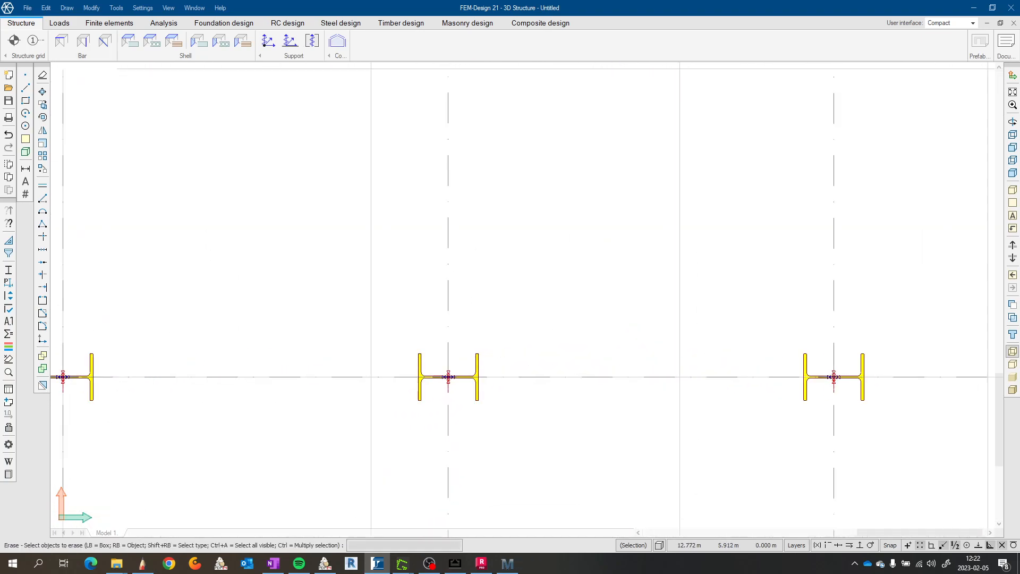
click(486, 408)
click(472, 396)
scroll(462, 364, down, 3)
scroll(542, 280, down, 4)
middle_drag(530, 196, 535, 223)
scroll(536, 222, down, 5)
middle_drag(536, 133, 546, 319)
scroll(547, 176, up, 6)
click(535, 224)
click(519, 212)
scroll(531, 187, down, 6)
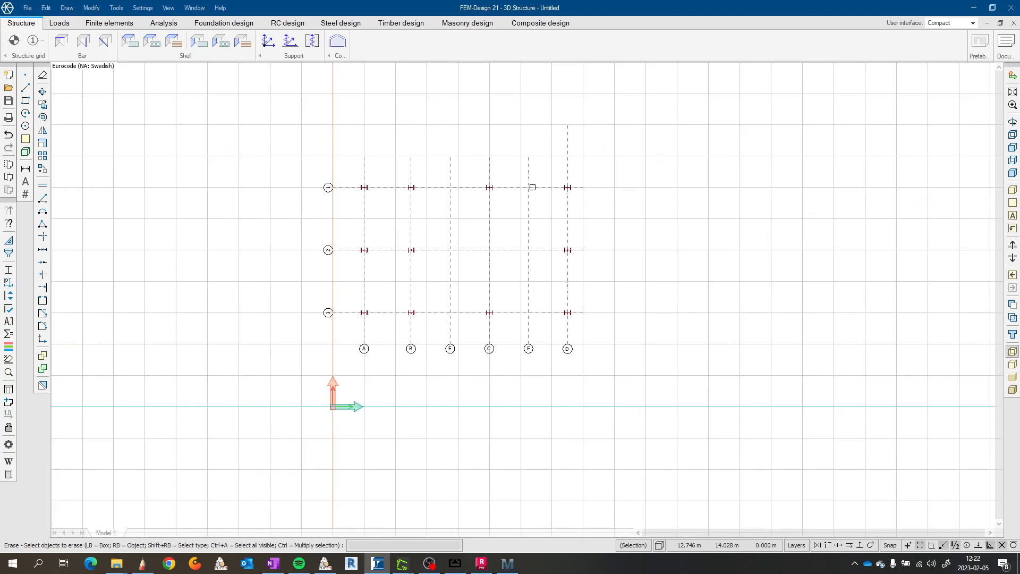
key(Escape)
Step: Compare the remaining columns with the SketchBook plan sketch, return to FEM-Design and inspect the columns in 3D
scroll(434, 292, up, 3)
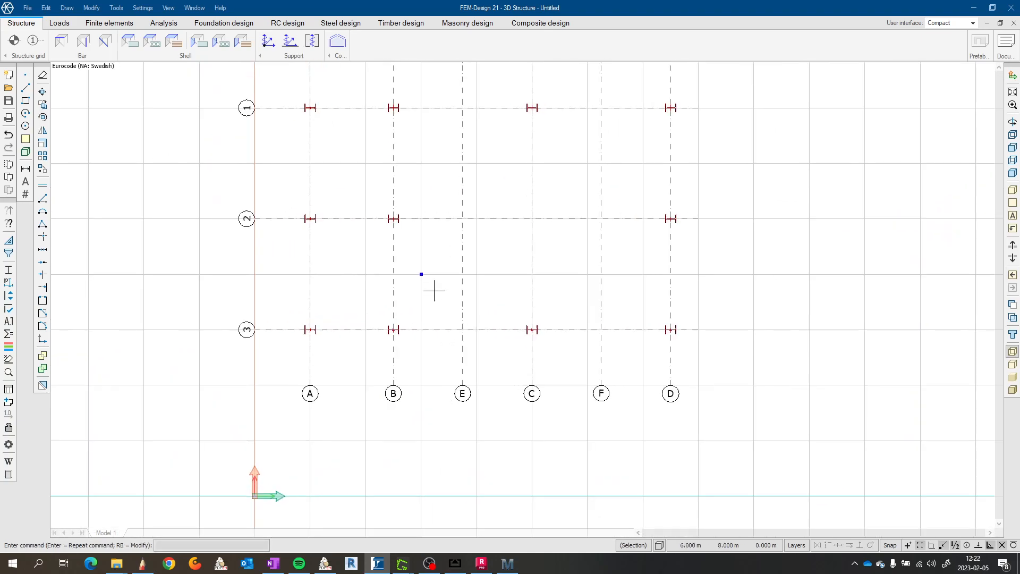
middle_drag(434, 290, 433, 308)
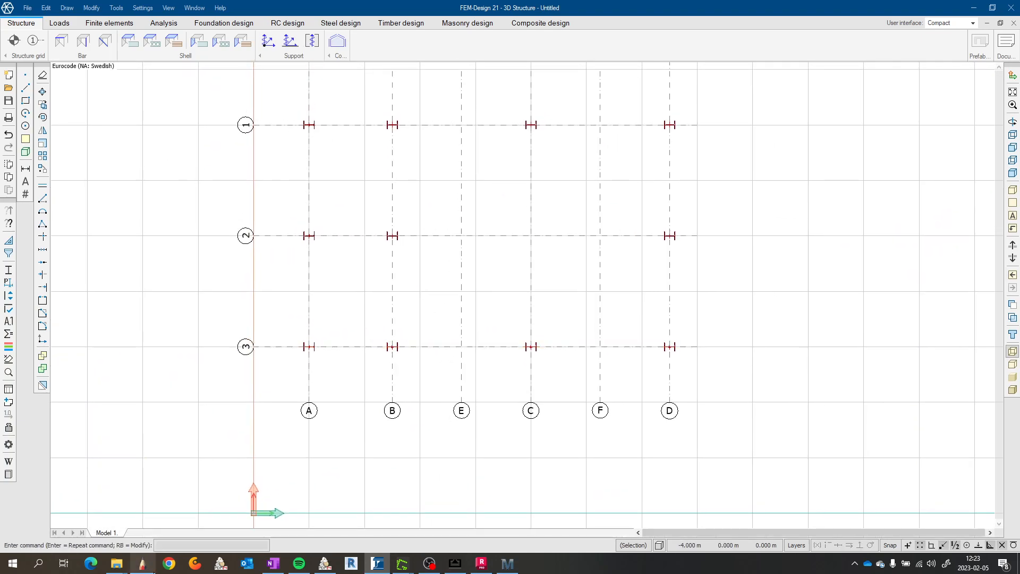
click(143, 567)
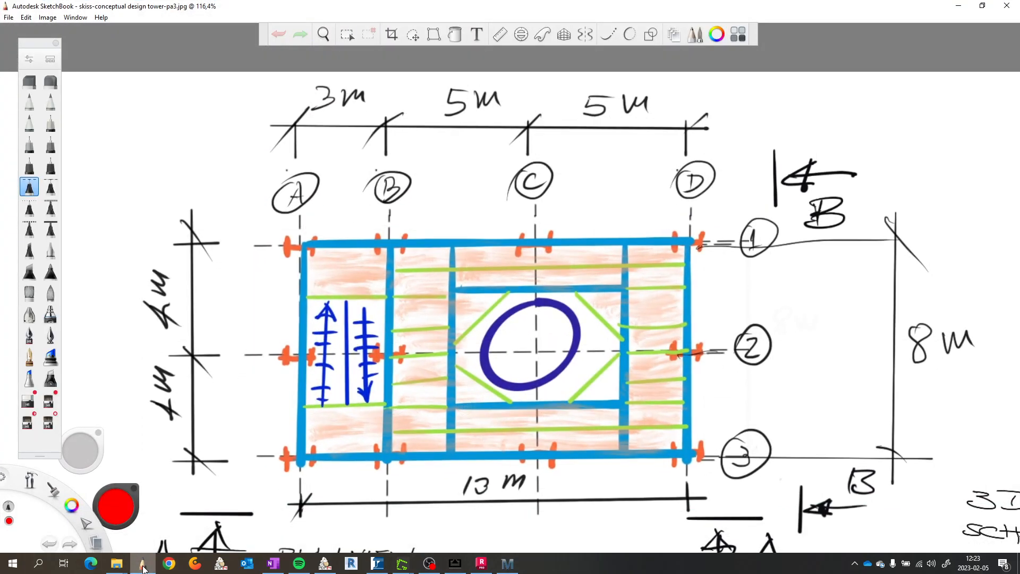
click(143, 568)
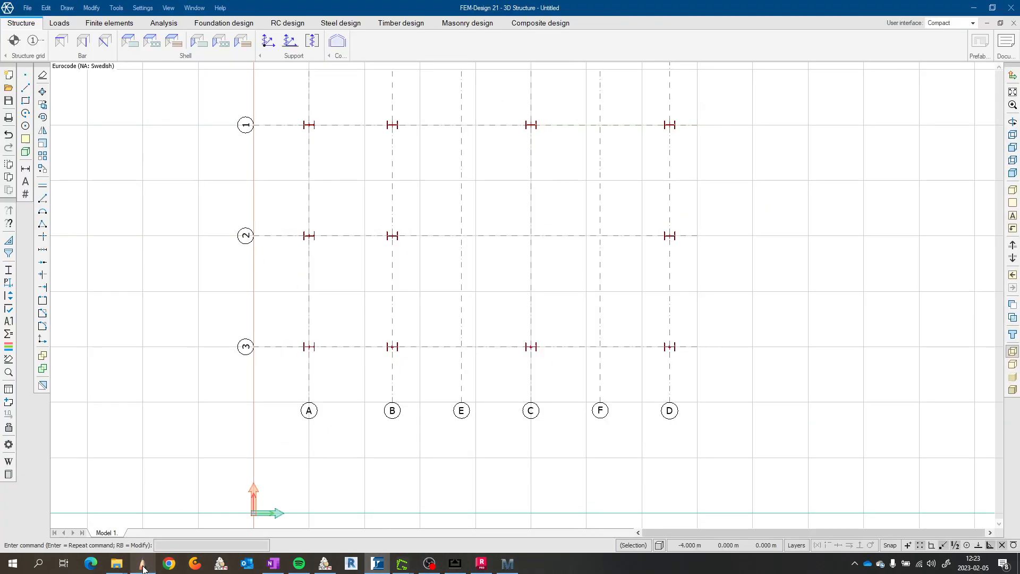
middle_drag(445, 237, 407, 307)
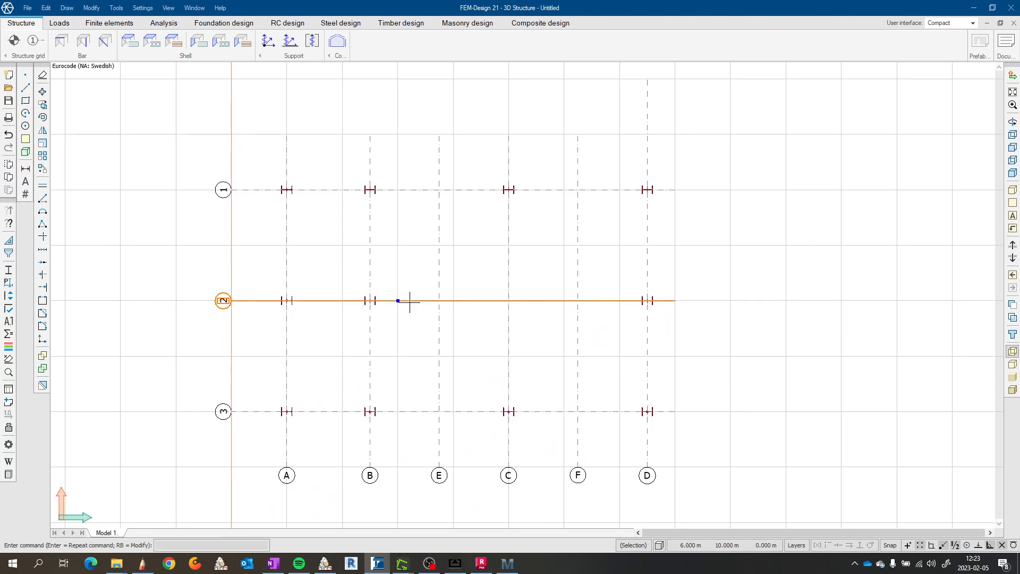
scroll(592, 220, down, 5)
shift+middle_drag(590, 298, 467, 150)
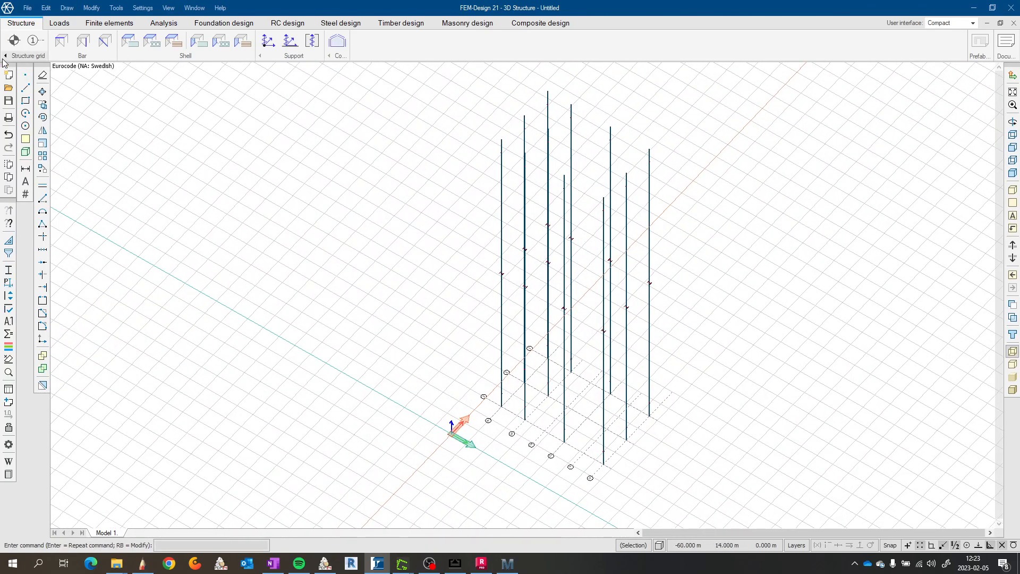
Step: Open the storey table, insert a first storey and set its height to 5 m
click(16, 44)
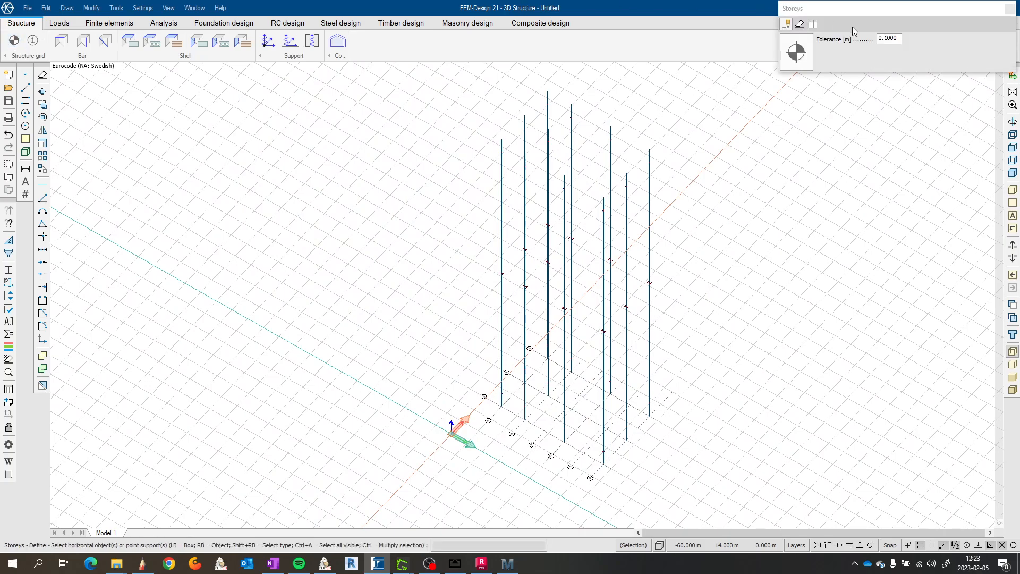
click(816, 25)
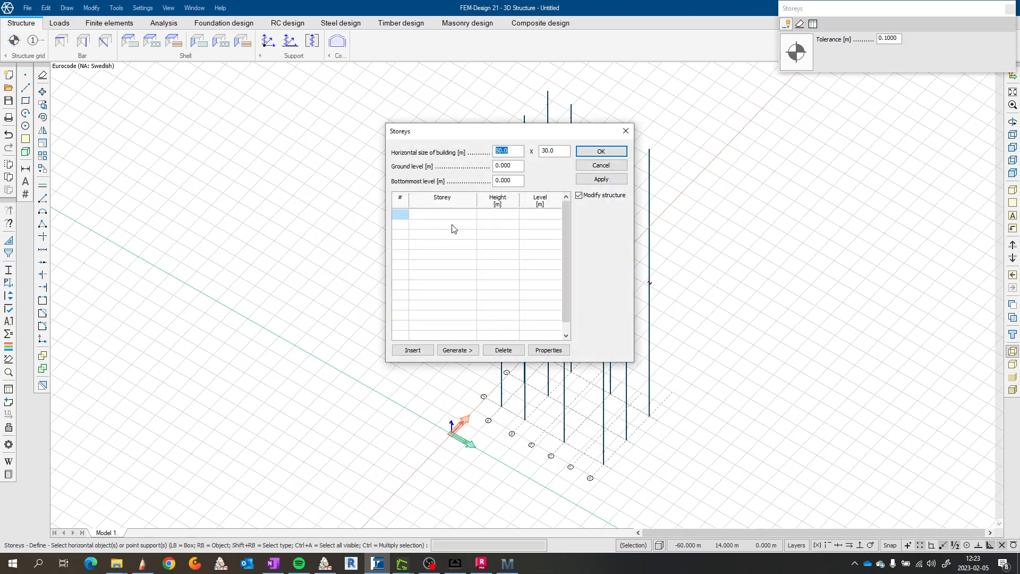
click(414, 351)
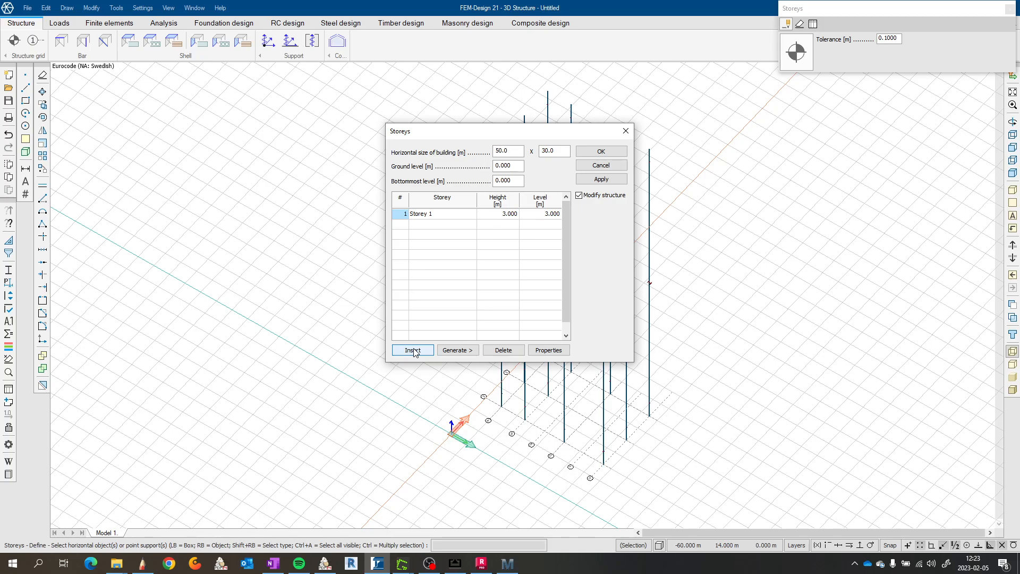
click(513, 216)
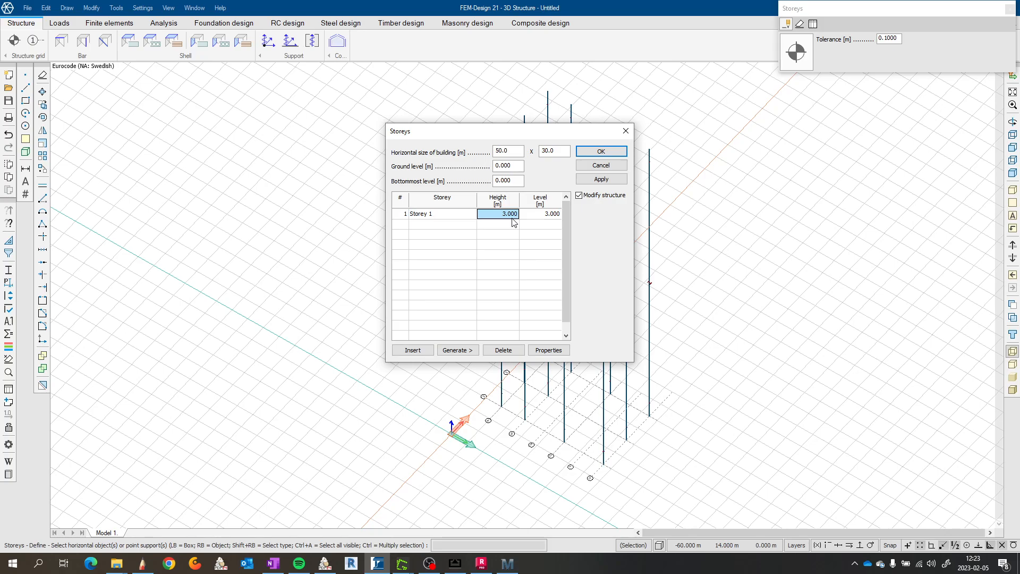
text(5)
key(Return)
click(436, 224)
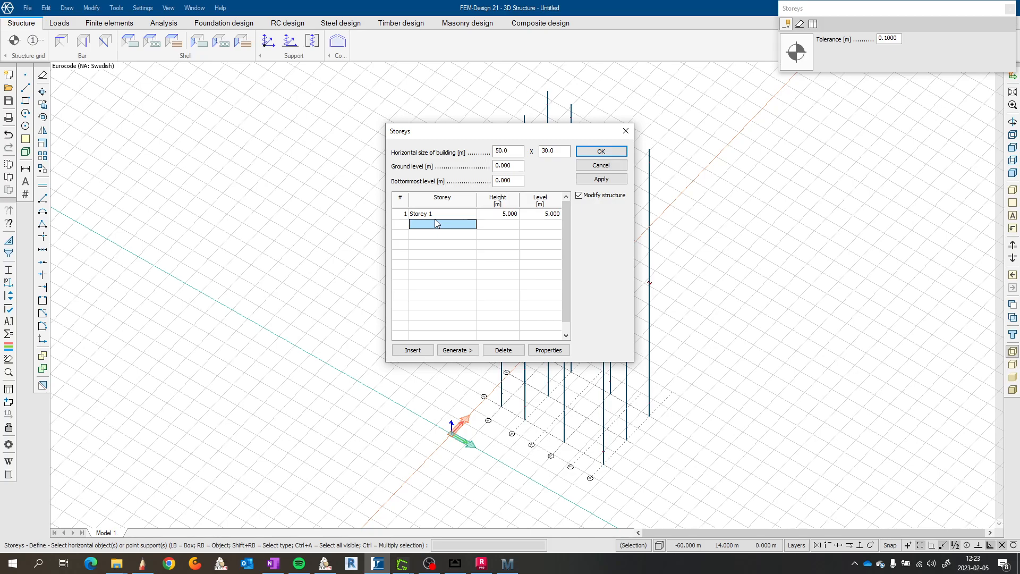
Step: Try generating storeys with a 5 m distance, and insert eight more storeys after Storey 1 in the table
click(461, 352)
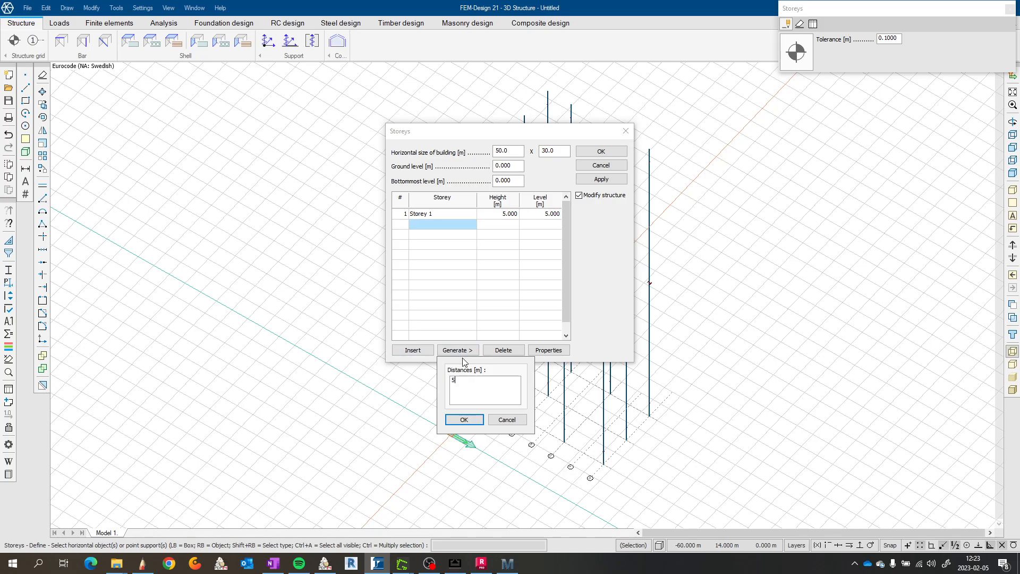
click(464, 419)
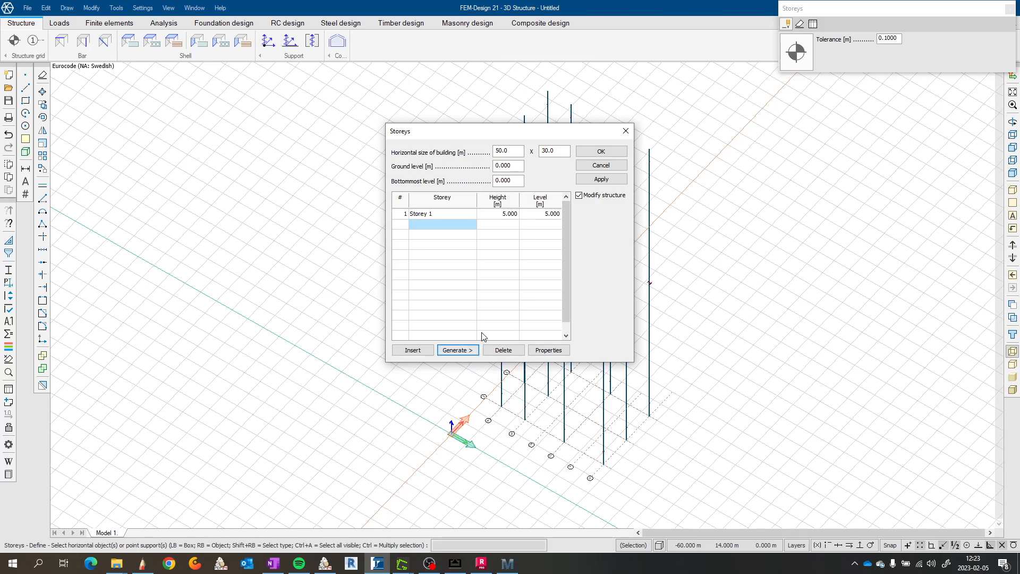
click(406, 354)
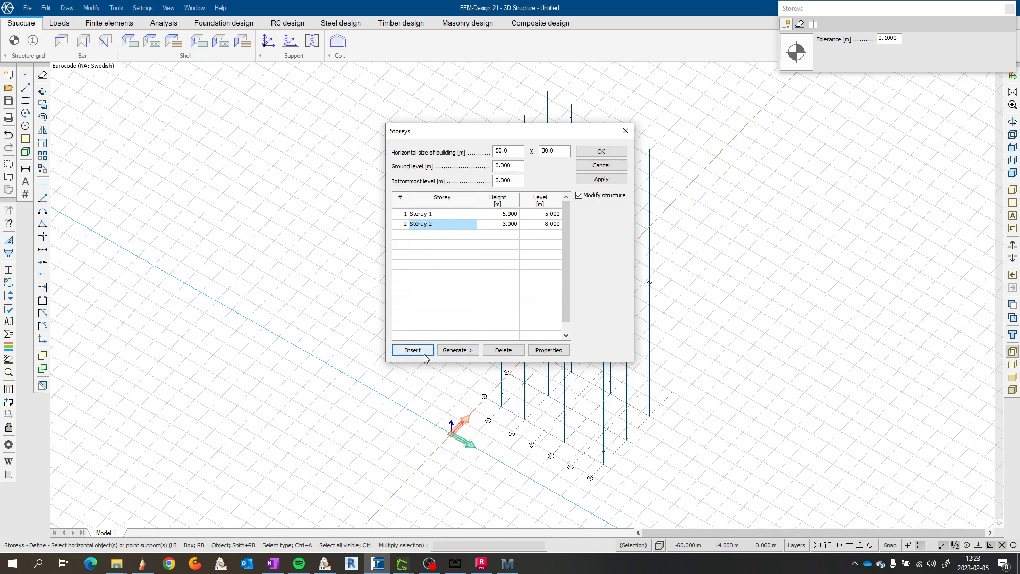
click(425, 352)
click(426, 352)
click(425, 352)
click(425, 353)
click(425, 353)
click(426, 352)
click(425, 353)
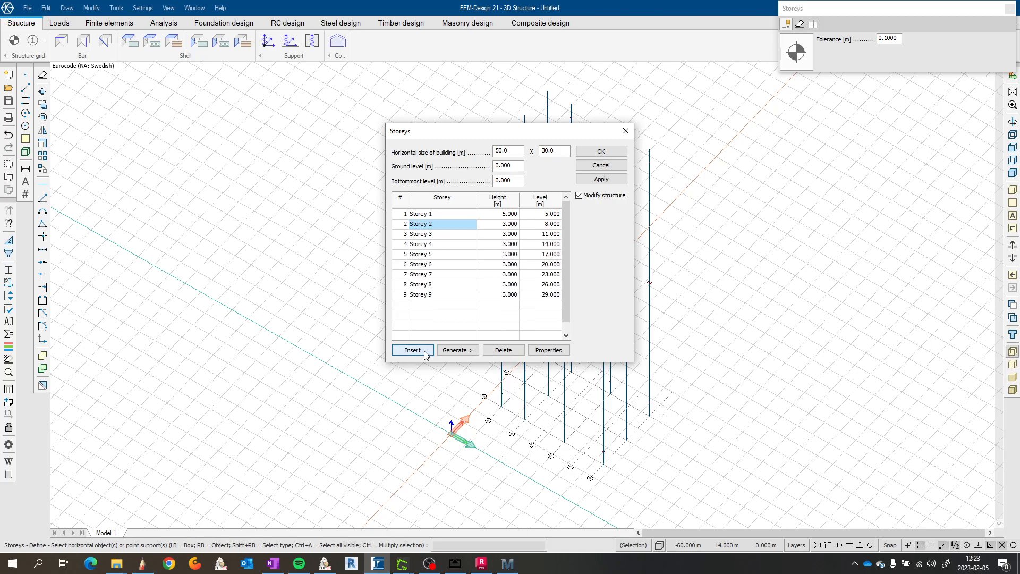
Step: Set the heights of Storey 2 through Storey 9 to 5 m each and accept the storey table
click(511, 224)
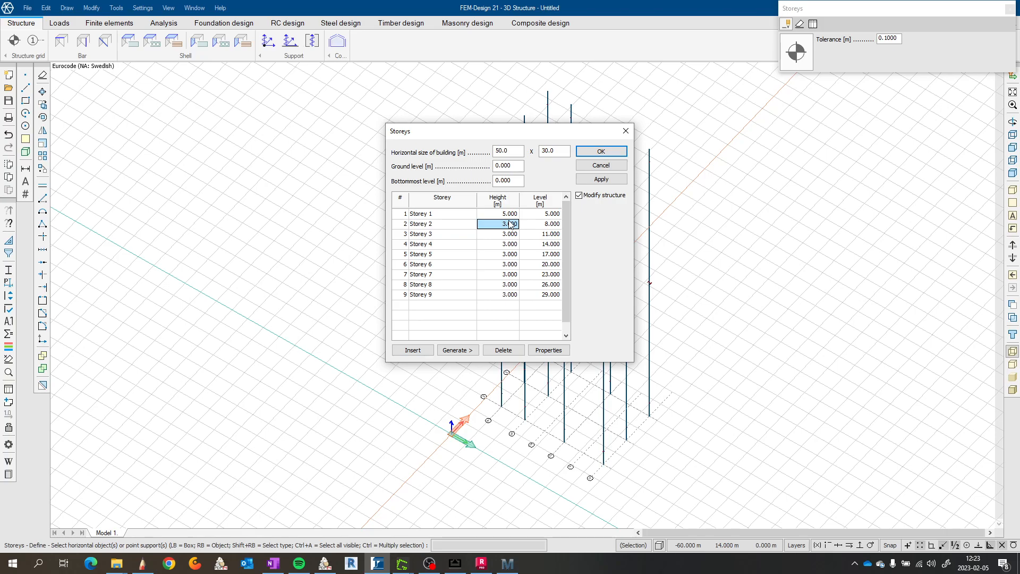
text(5)
click(510, 234)
text(5)
click(507, 245)
text(5)
click(509, 254)
text(5)
click(507, 265)
text(5)
click(507, 276)
text(5)
click(508, 286)
text(5)
click(509, 297)
text(5)
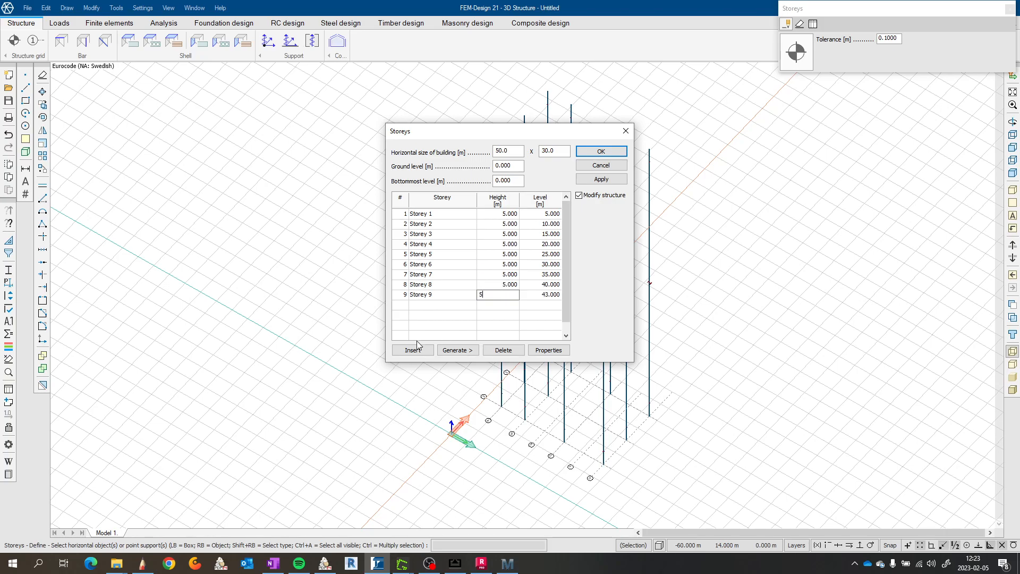
click(496, 315)
click(601, 152)
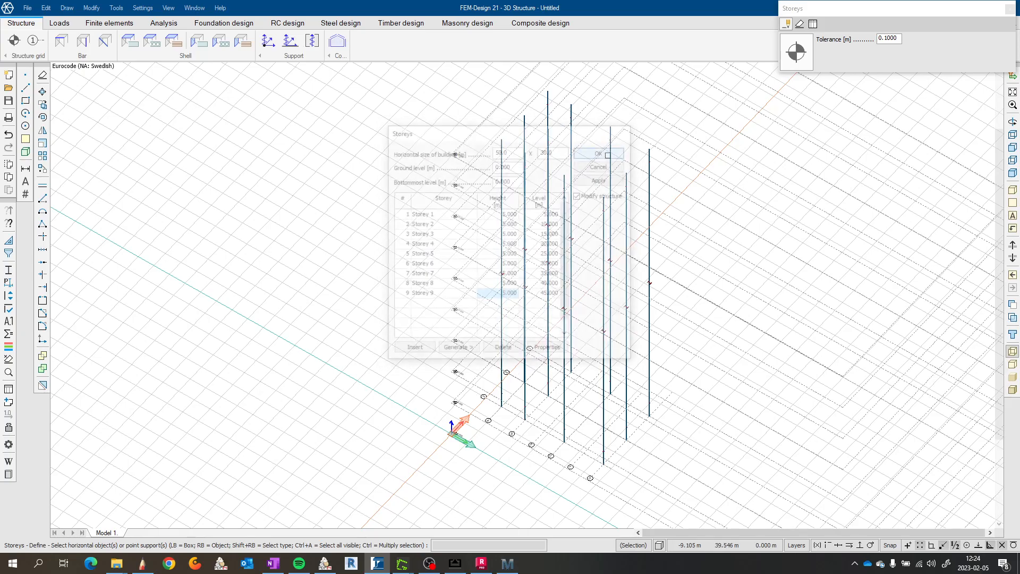
Step: Inspect the new storey levels around the columns in the 3D view
scroll(542, 222, down, 5)
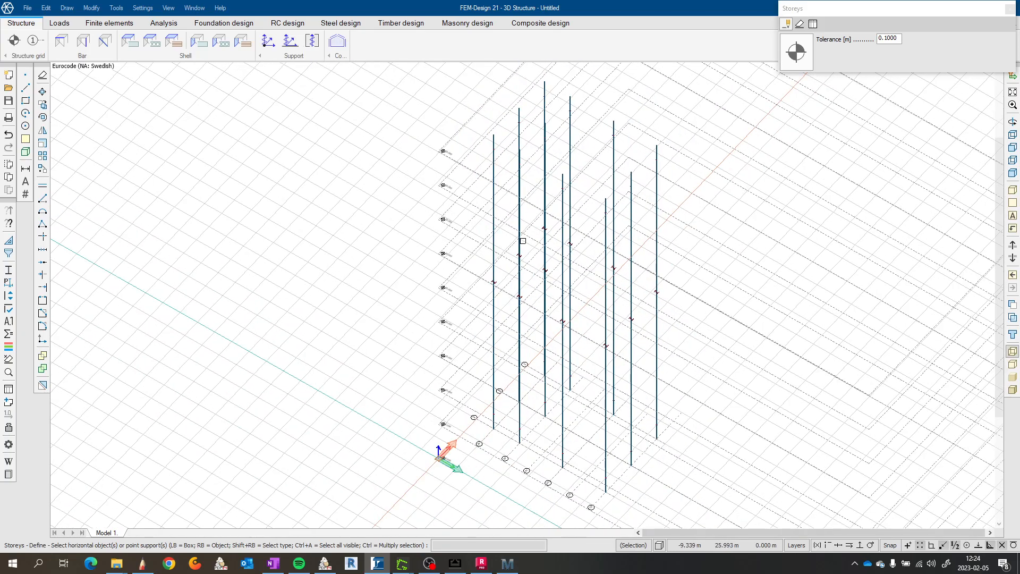
scroll(550, 269, up, 5)
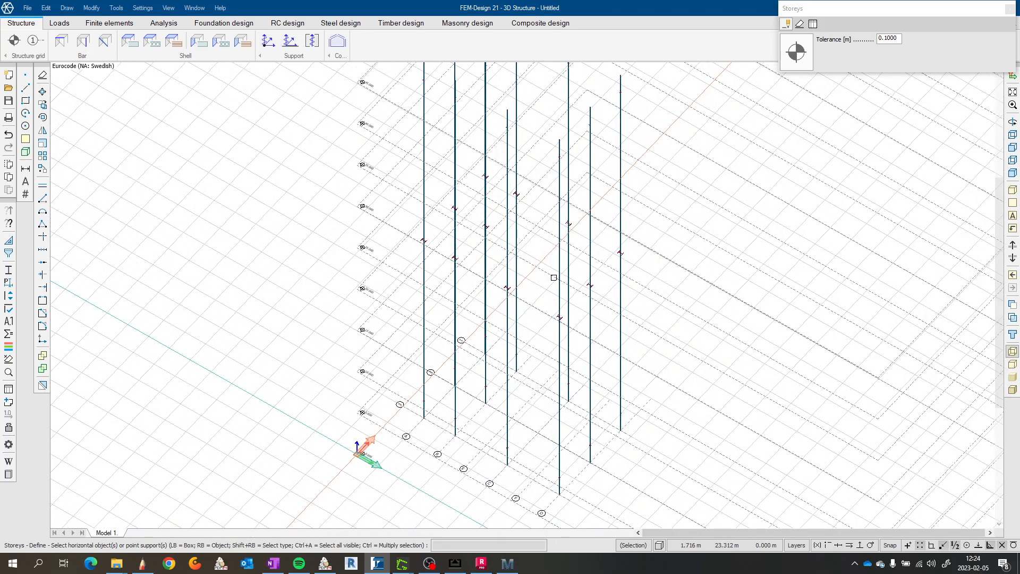
drag(528, 297, 547, 278)
scroll(540, 285, up, 3)
middle_drag(534, 281, 408, 227)
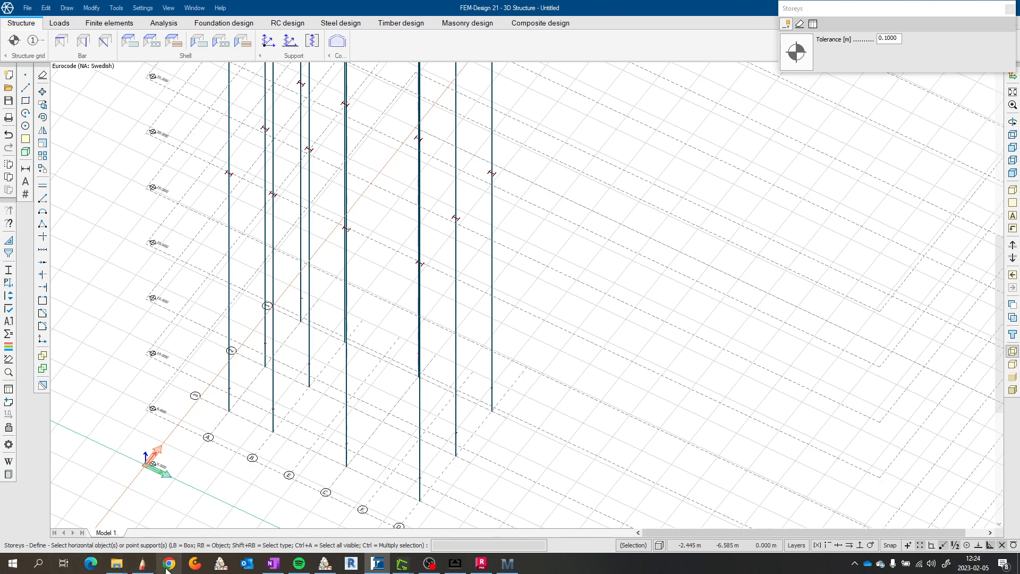
Step: Check the SketchBook plan sketch and the primary beam notes in AirServer, and return to FEM-Design
click(136, 567)
scroll(431, 341, down, 6)
scroll(471, 340, up, 4)
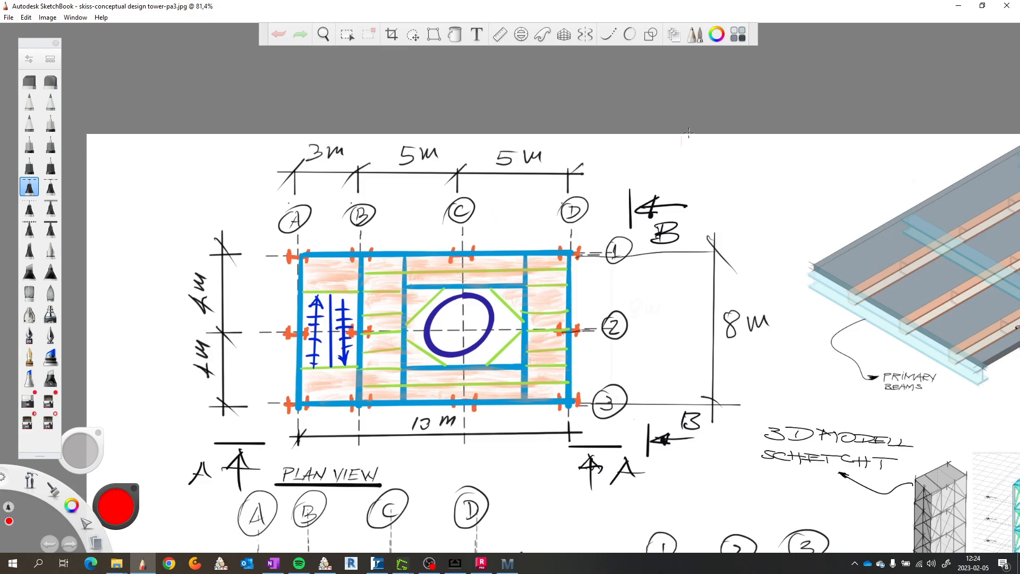
click(960, 7)
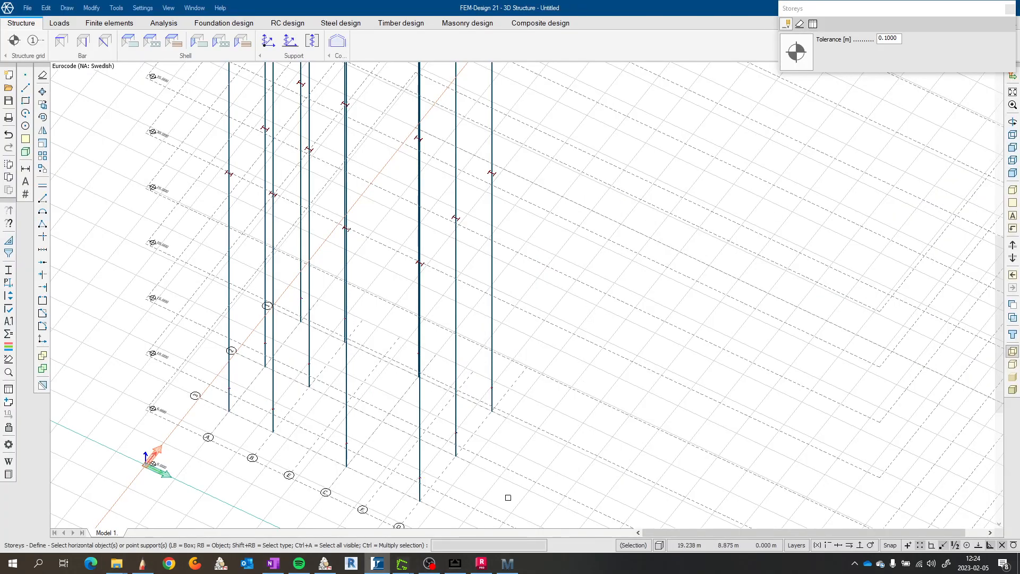
click(454, 562)
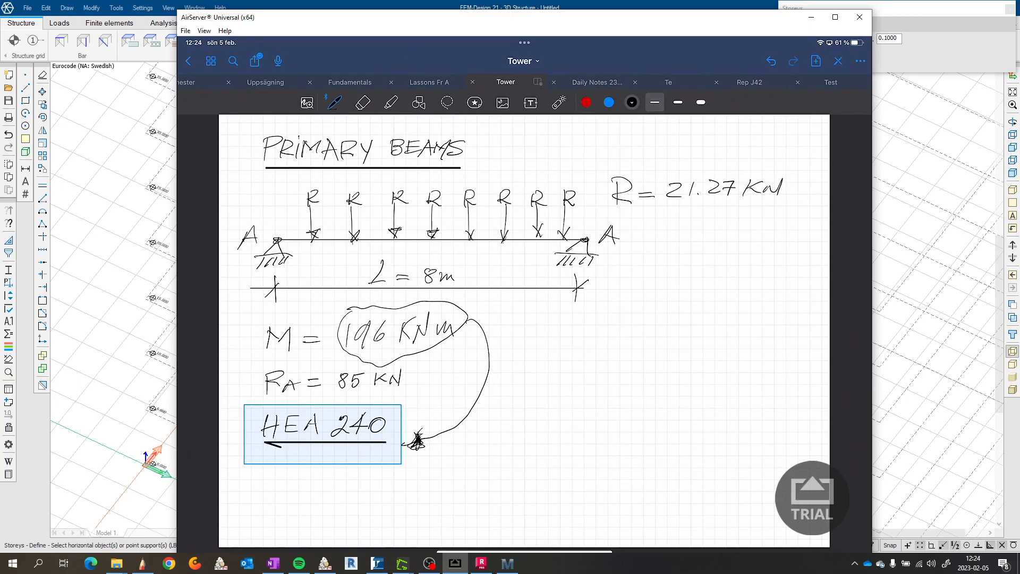
click(811, 17)
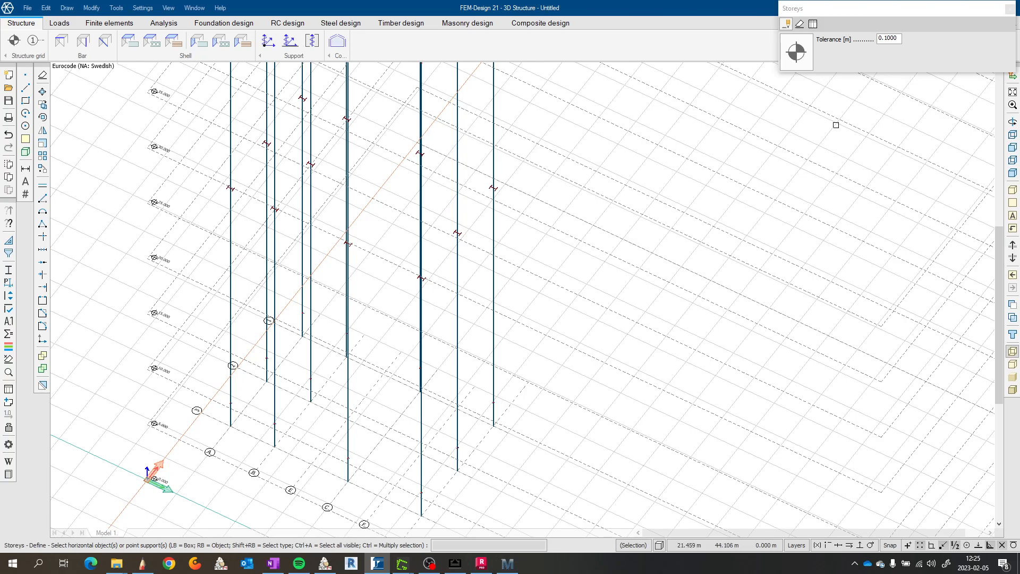
Step: Switch to an elevation view of the column bases and set the point support group to the predefined hinged type
click(1013, 147)
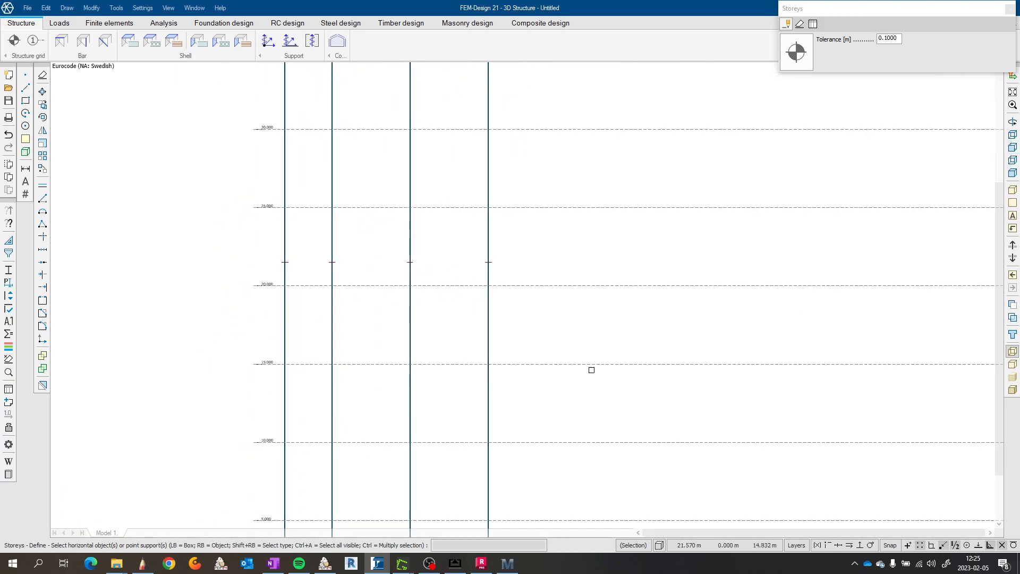
scroll(465, 191, up, 2)
scroll(330, 207, down, 1)
middle_drag(331, 206, 333, 153)
scroll(330, 154, down, 4)
scroll(289, 192, up, 3)
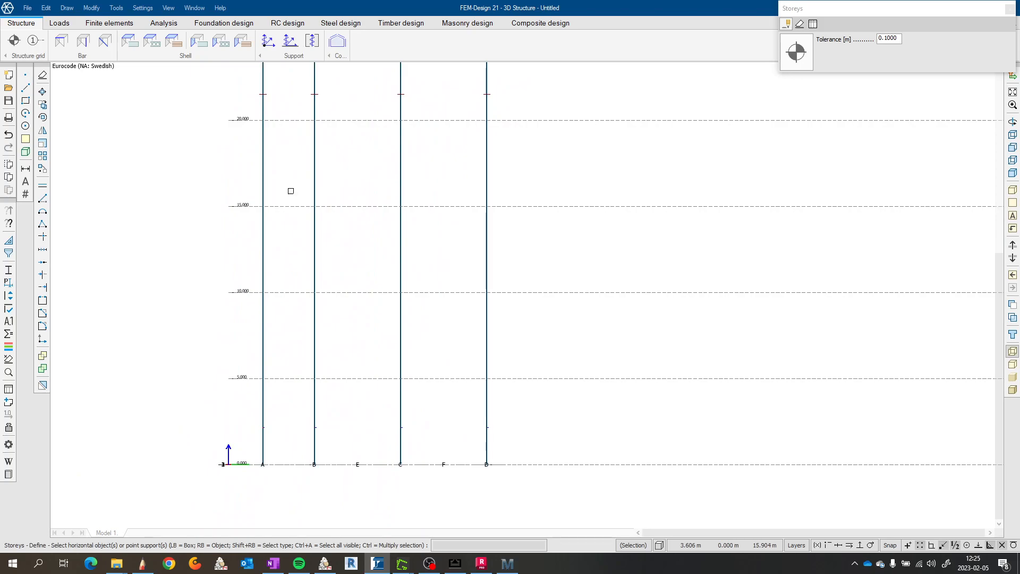
click(289, 41)
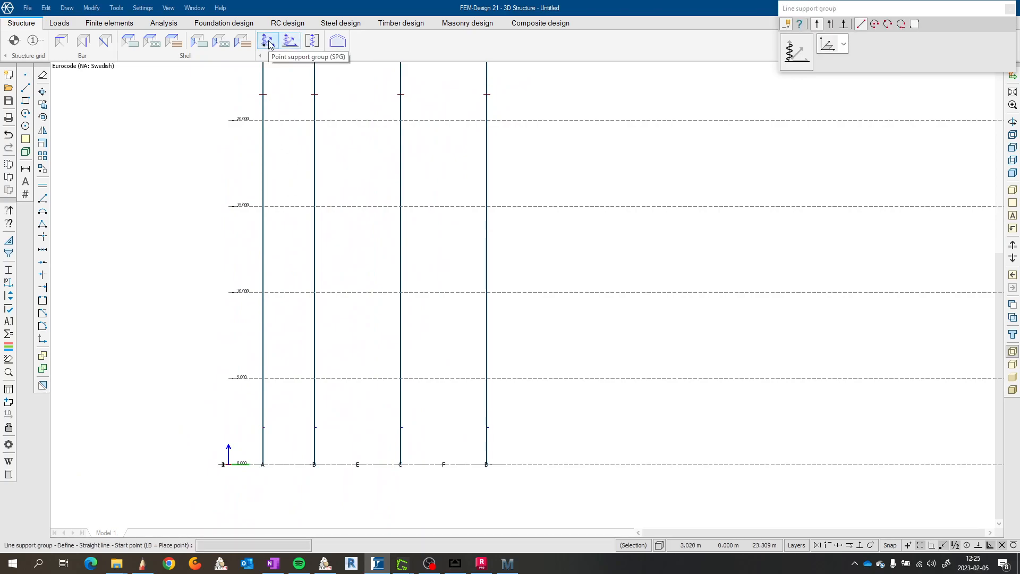
click(268, 41)
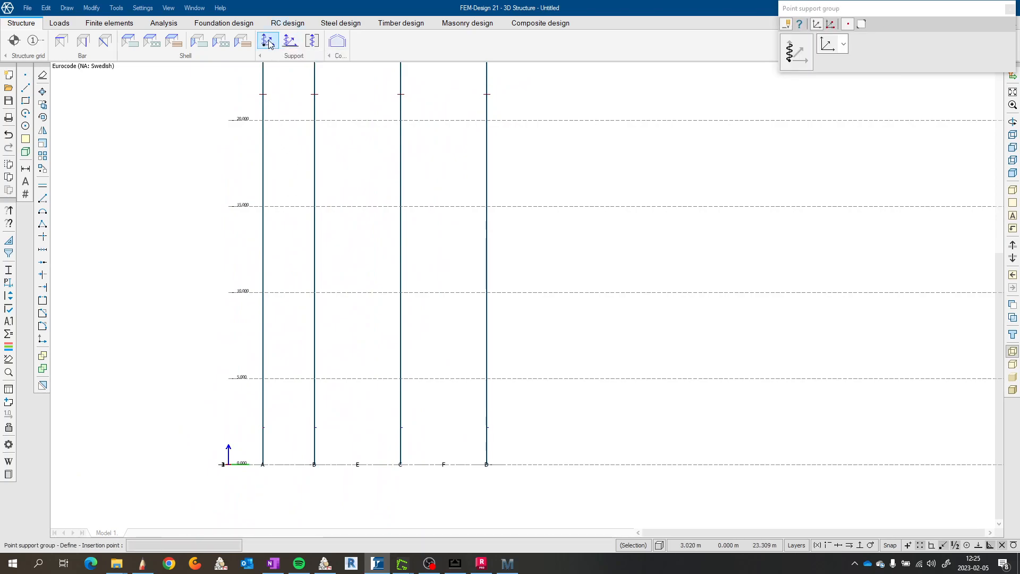
click(799, 53)
click(445, 139)
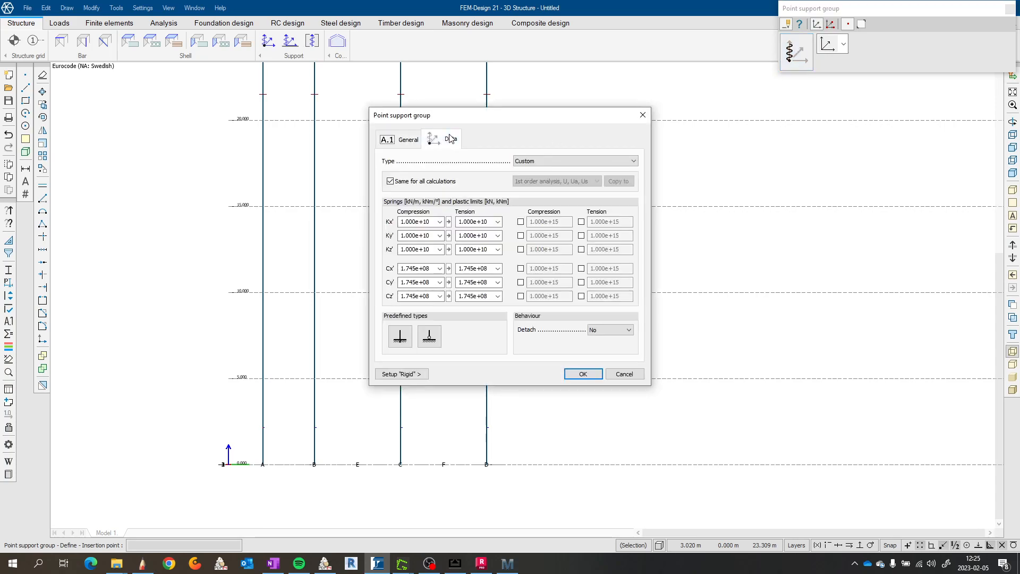
click(430, 339)
click(583, 374)
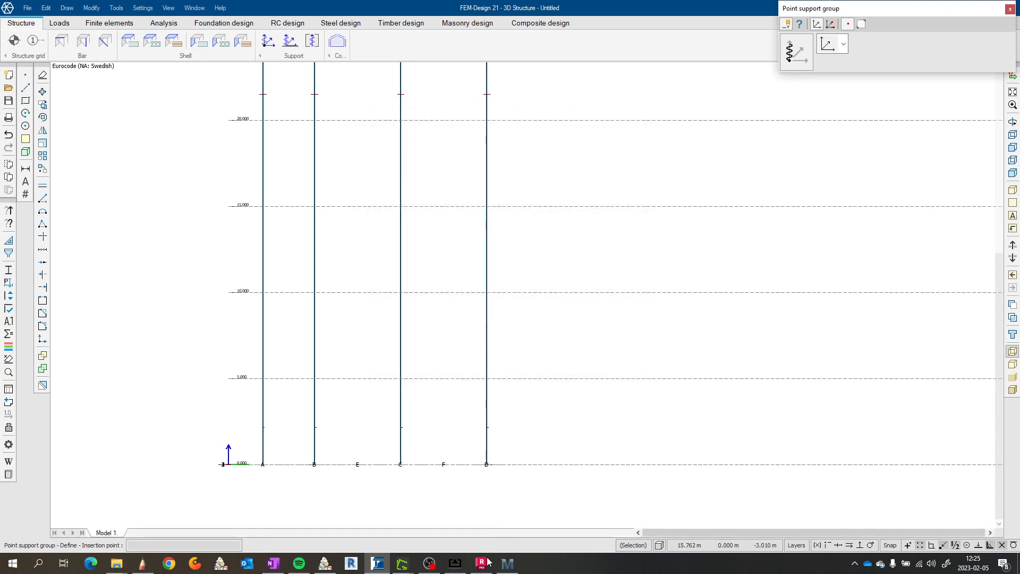
Step: Place hinged point support groups at the base ends of all columns on the ground level
click(862, 24)
drag(523, 492, 122, 424)
key(Escape)
scroll(538, 244, down, 2)
alt+middle_drag(526, 300, 447, 379)
scroll(450, 379, up, 12)
scroll(488, 343, down, 5)
middle_drag(490, 328, 510, 364)
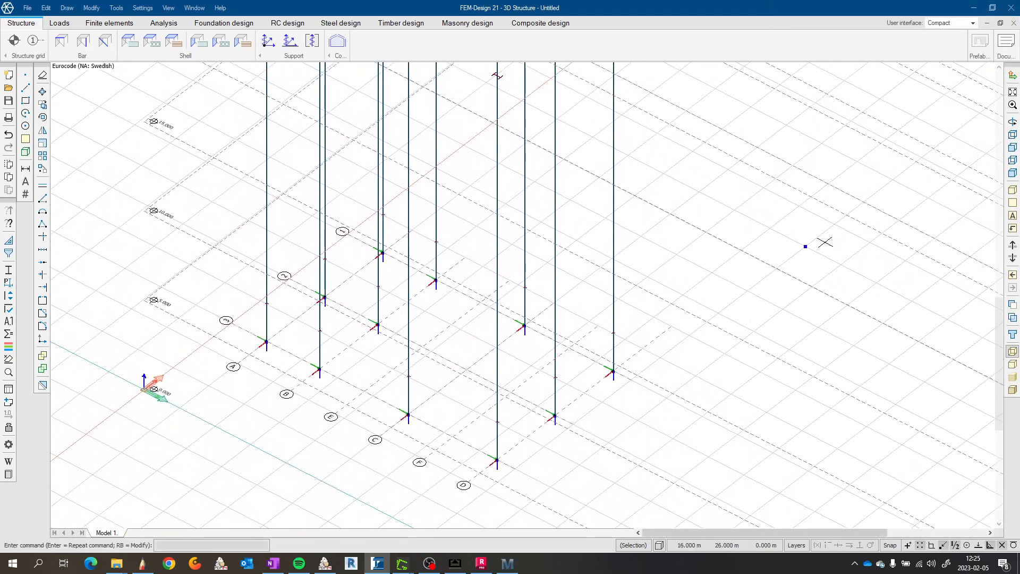
Step: Switch the working view to Storey 1 (+5.000) around grid axes A and 3
click(1013, 246)
click(1013, 245)
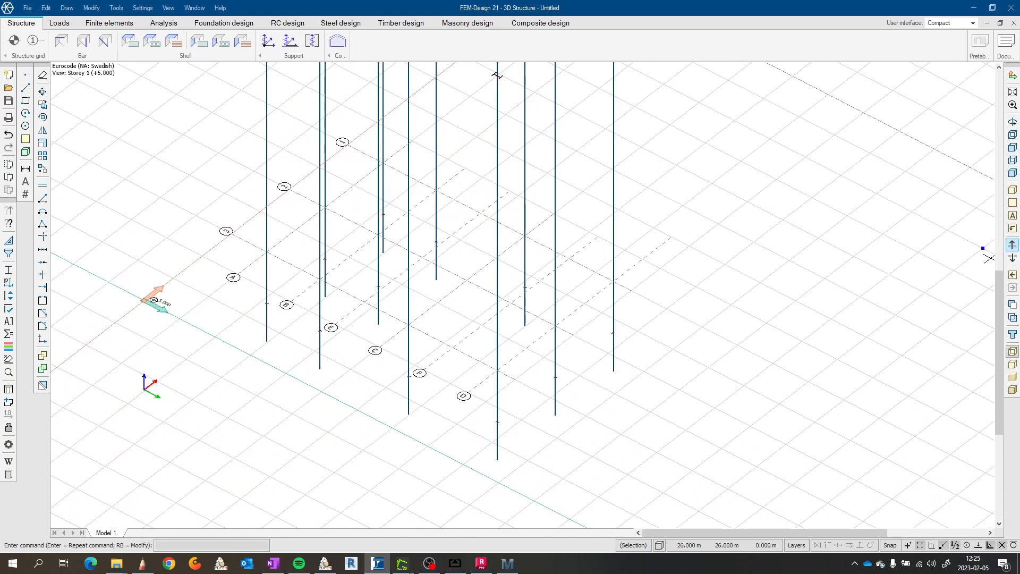
click(1013, 135)
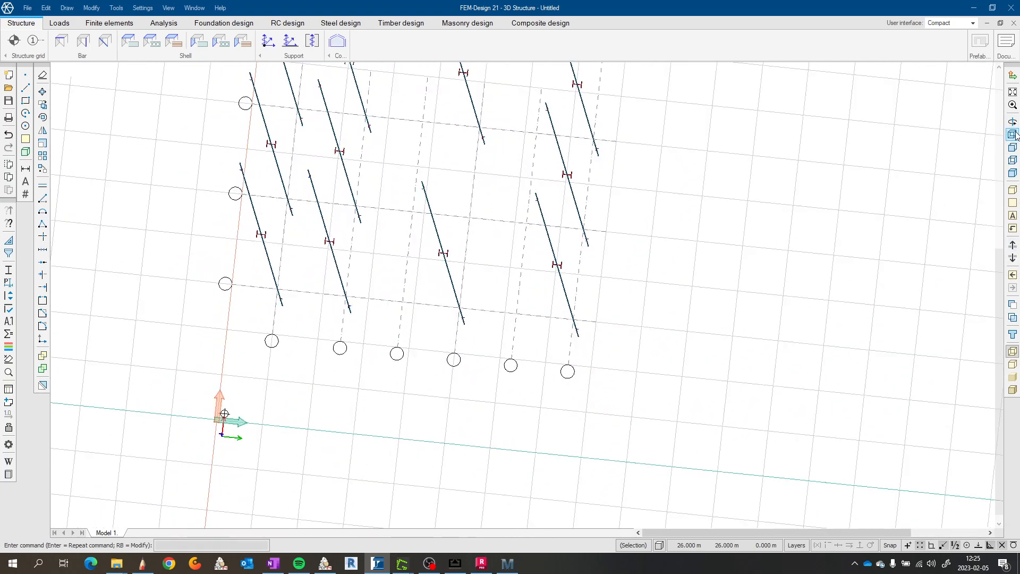
scroll(583, 238, up, 4)
middle_drag(583, 238, 405, 226)
scroll(406, 226, up, 6)
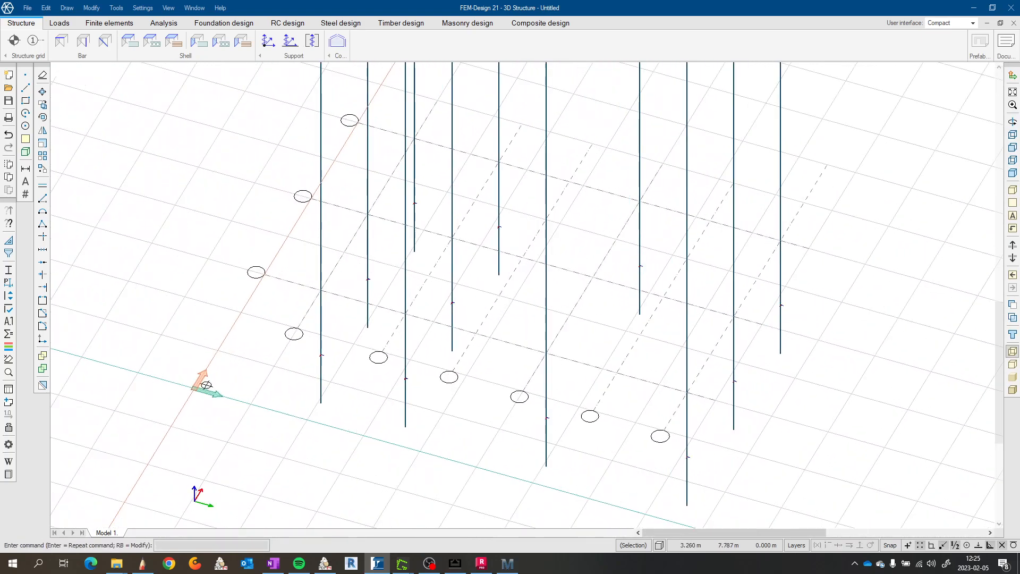
middle_drag(372, 264, 372, 209)
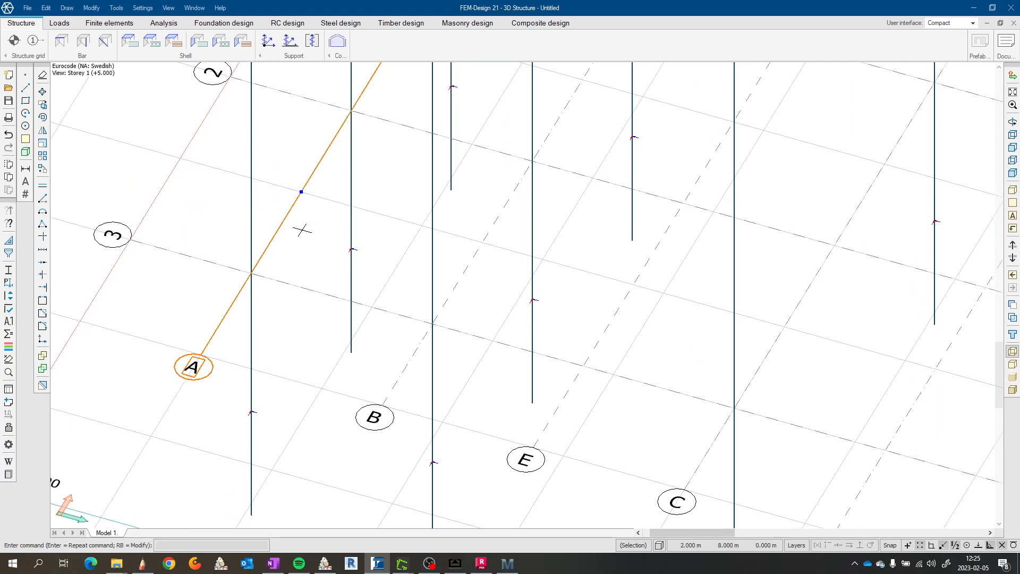
Step: Start a straight beam definition and assign it the steel section HE-A 240
click(61, 41)
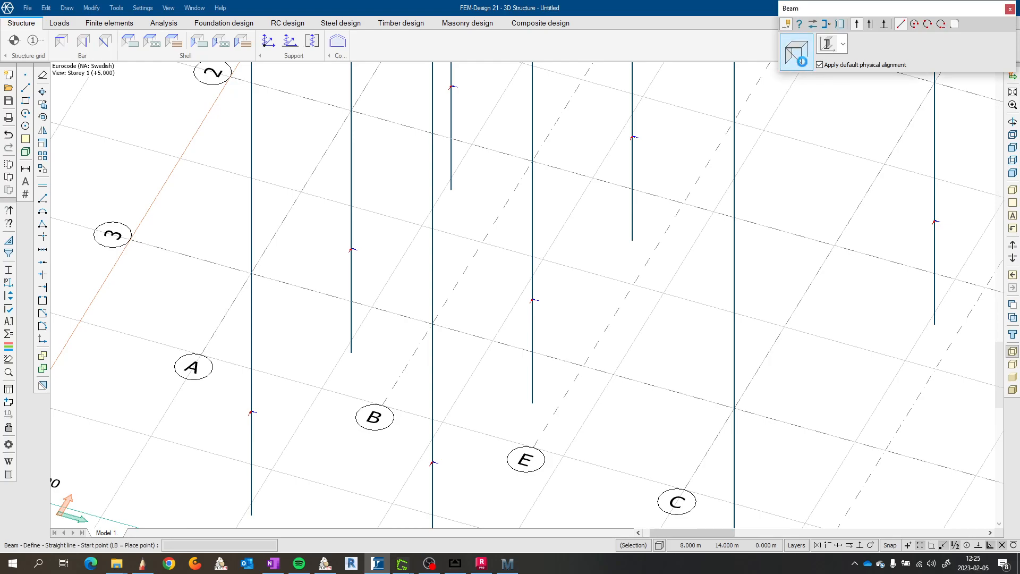
click(803, 64)
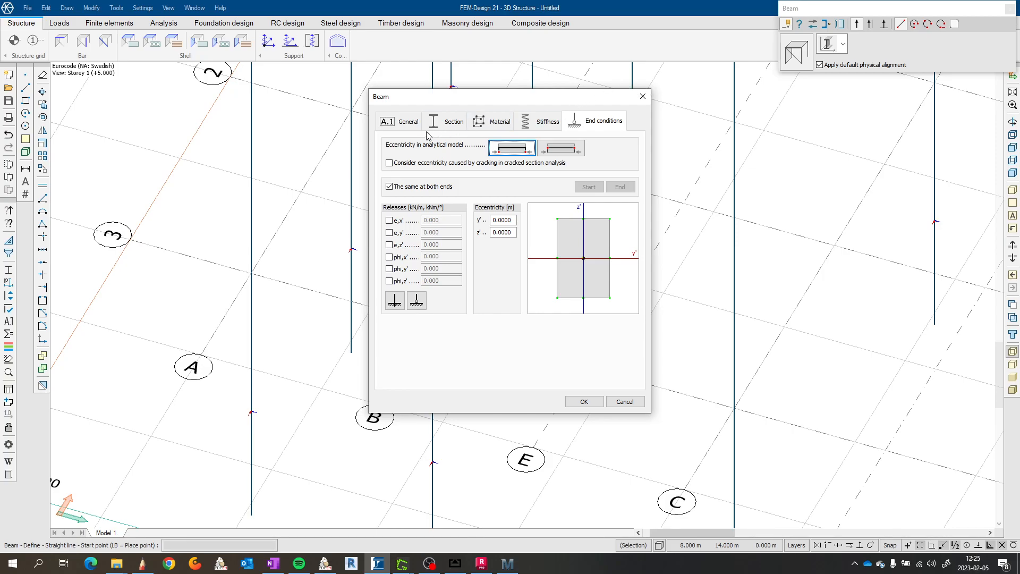
click(447, 123)
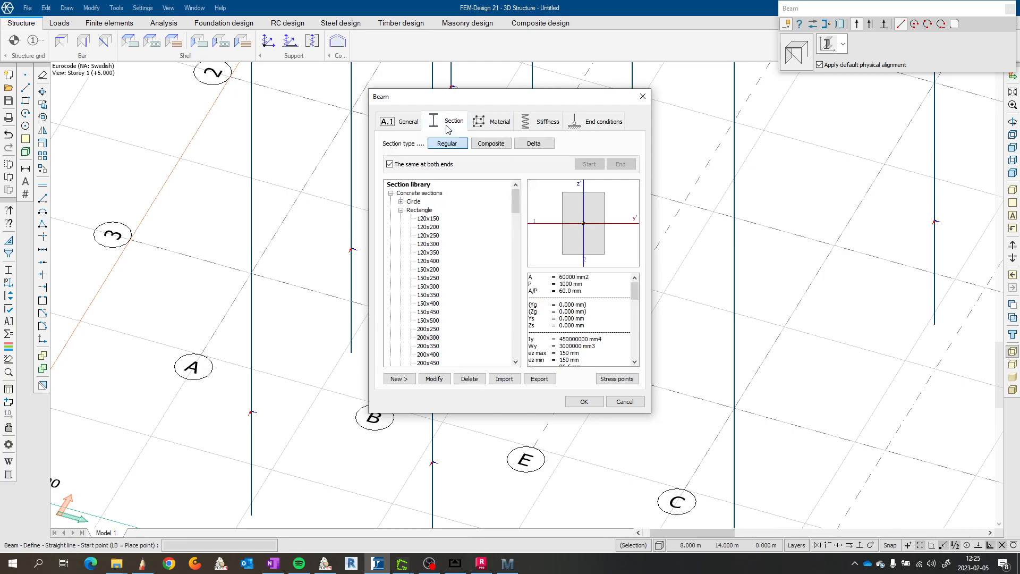
click(403, 210)
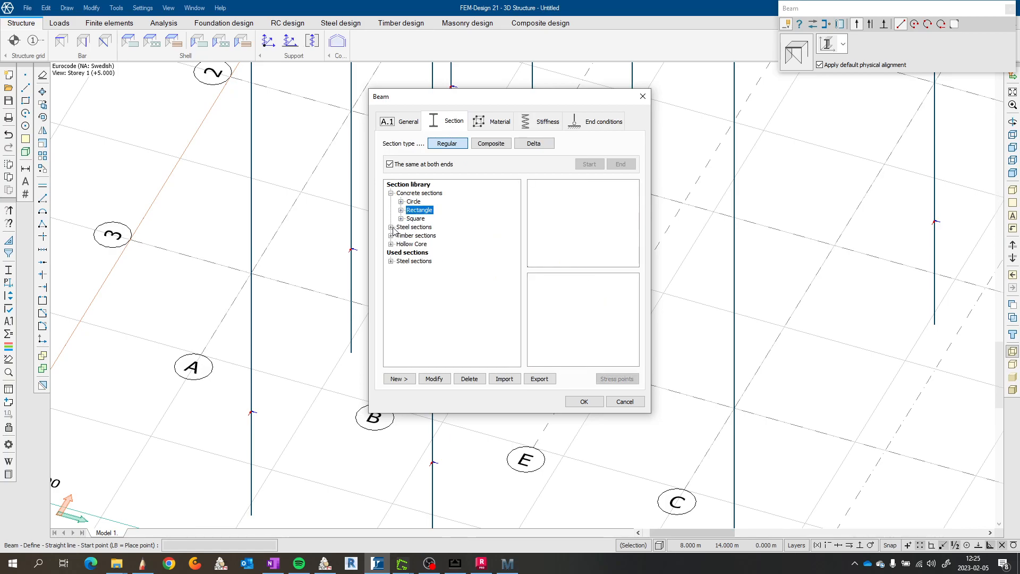
click(392, 227)
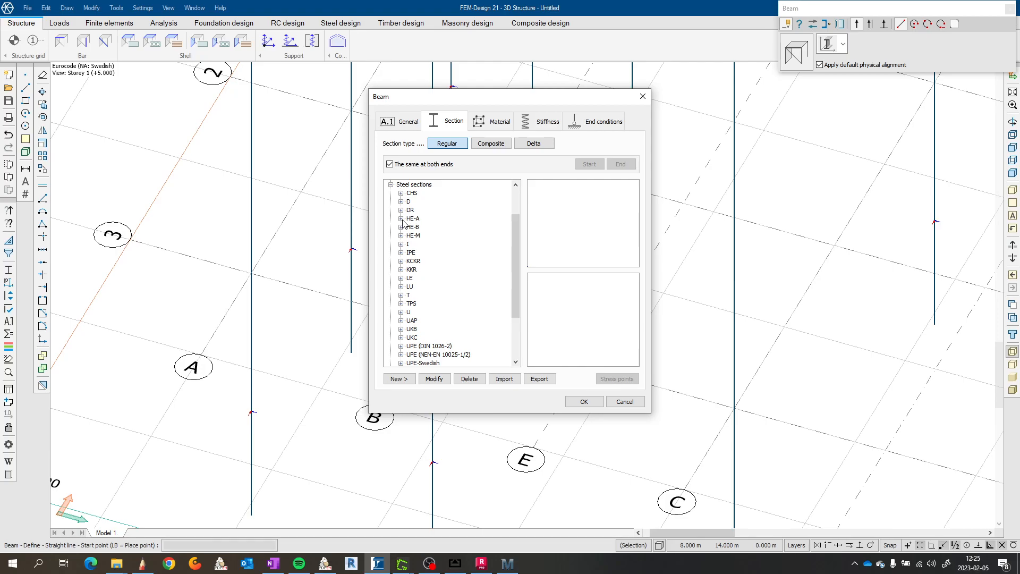
click(401, 219)
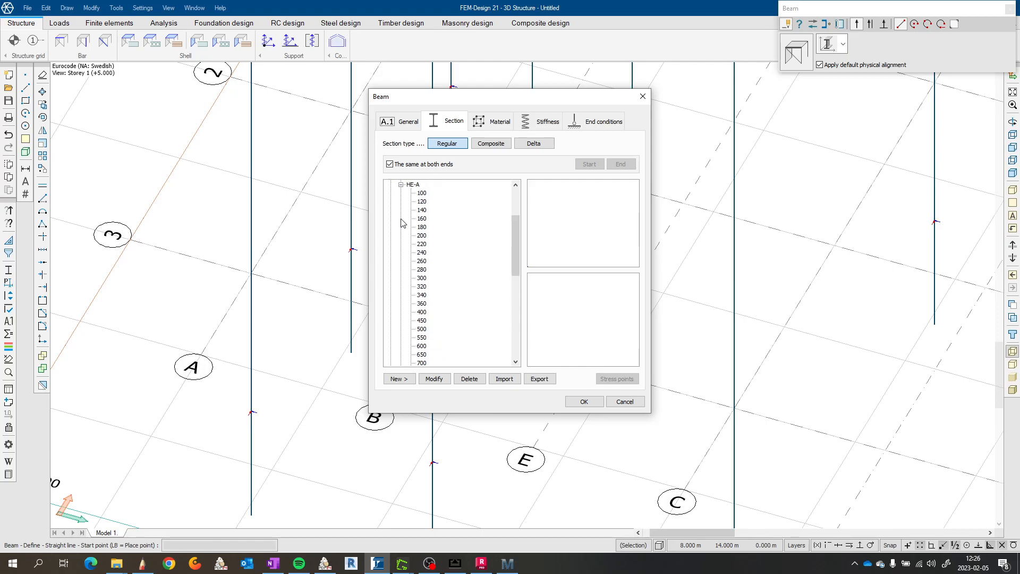
click(422, 253)
Step: Set the beam material to S 355 and use hinged end releases (phi,y' and phi,z') at both ends, accepting the settings
click(493, 119)
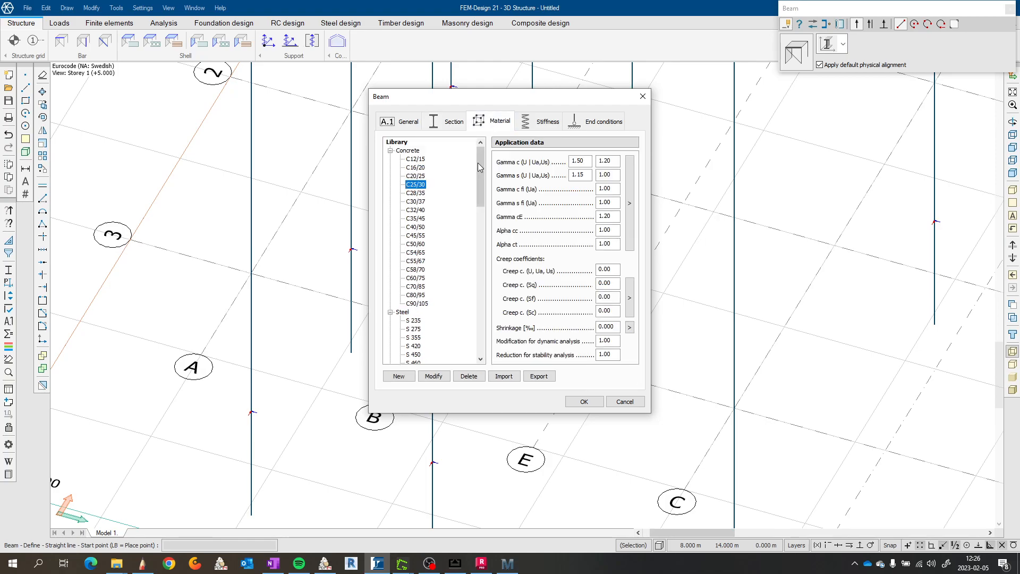
scroll(428, 263, down, 3)
click(413, 261)
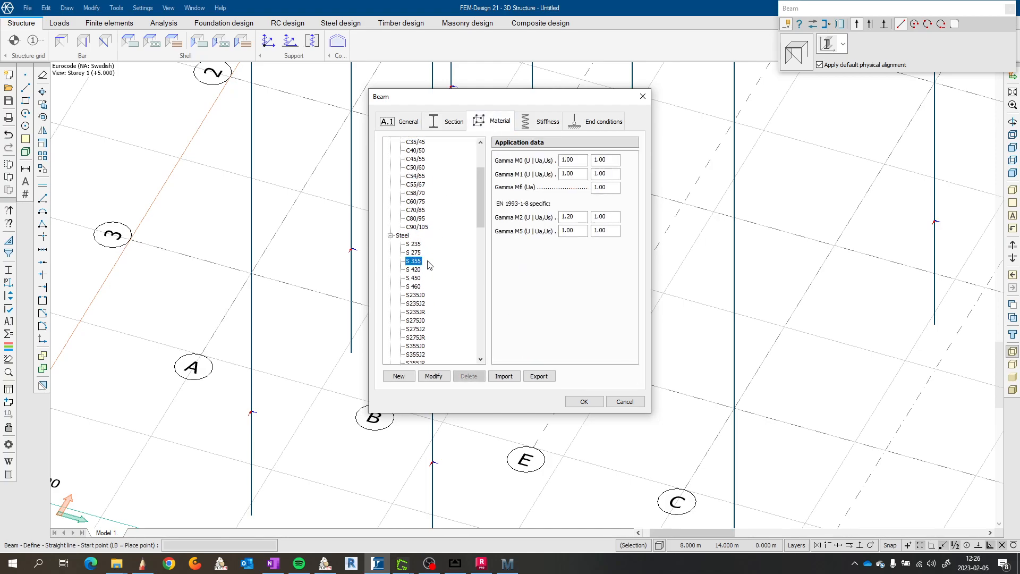
click(600, 122)
click(417, 300)
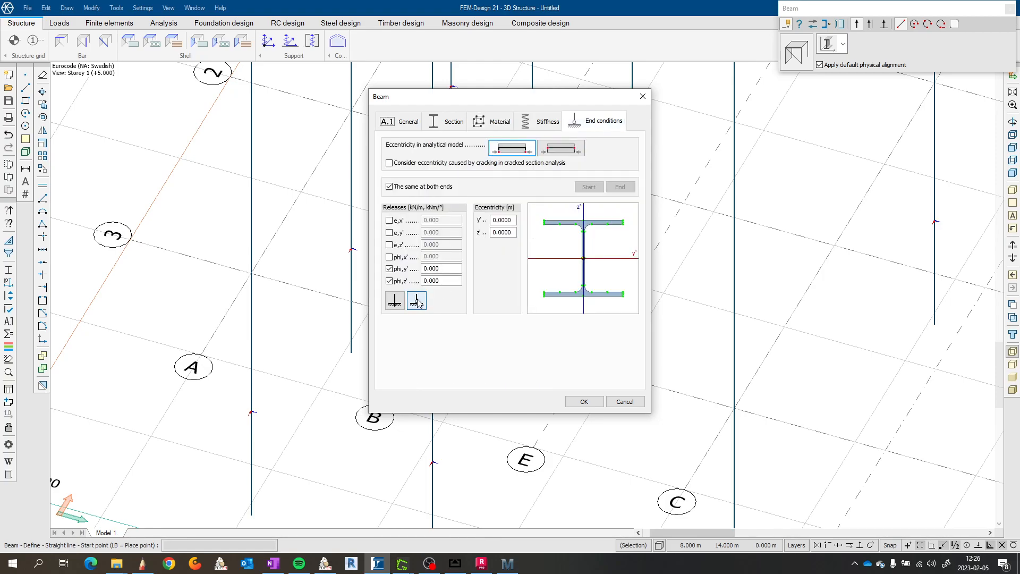
click(584, 402)
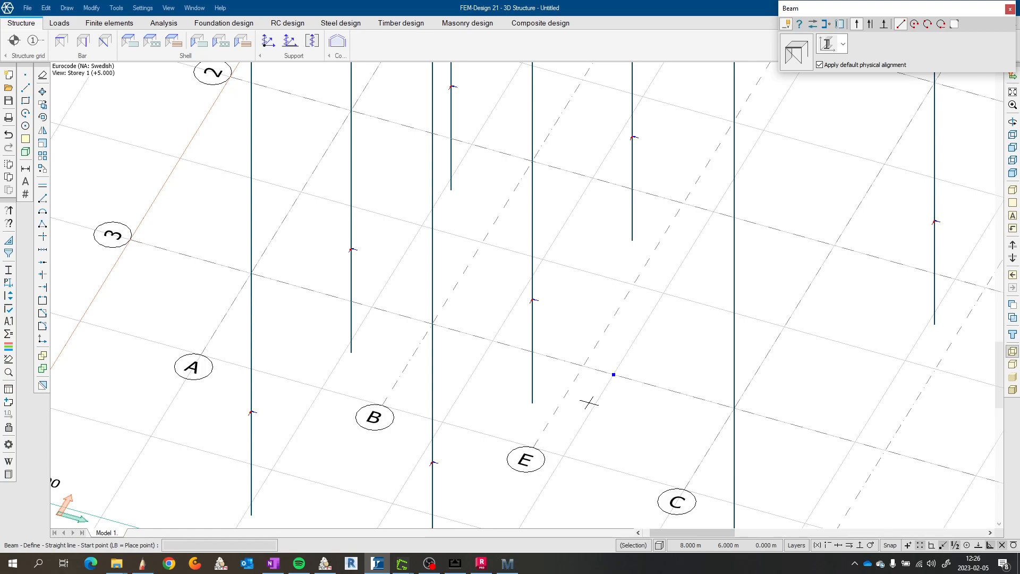
click(252, 273)
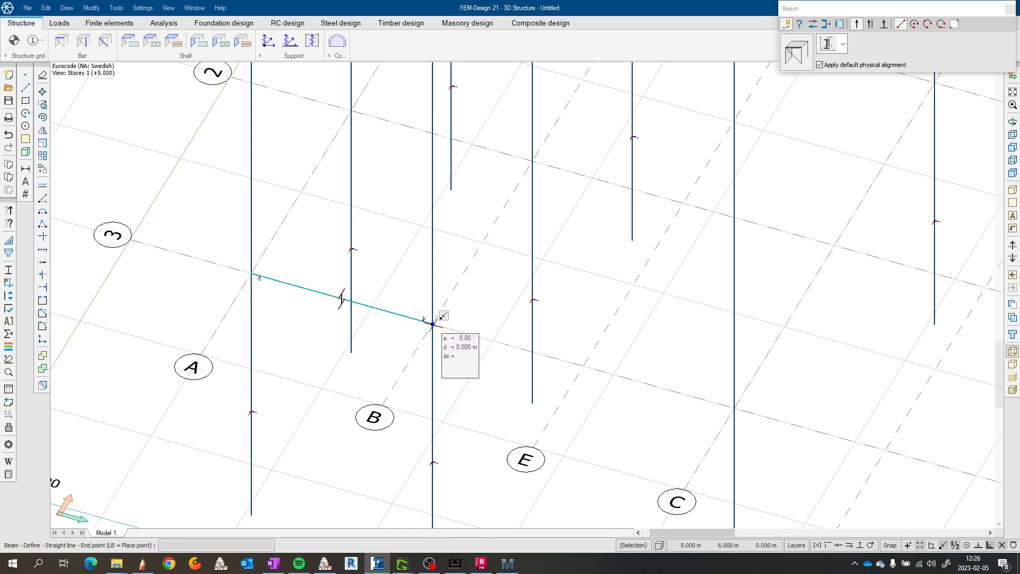
click(433, 322)
key(Escape)
key(ctrl+z)
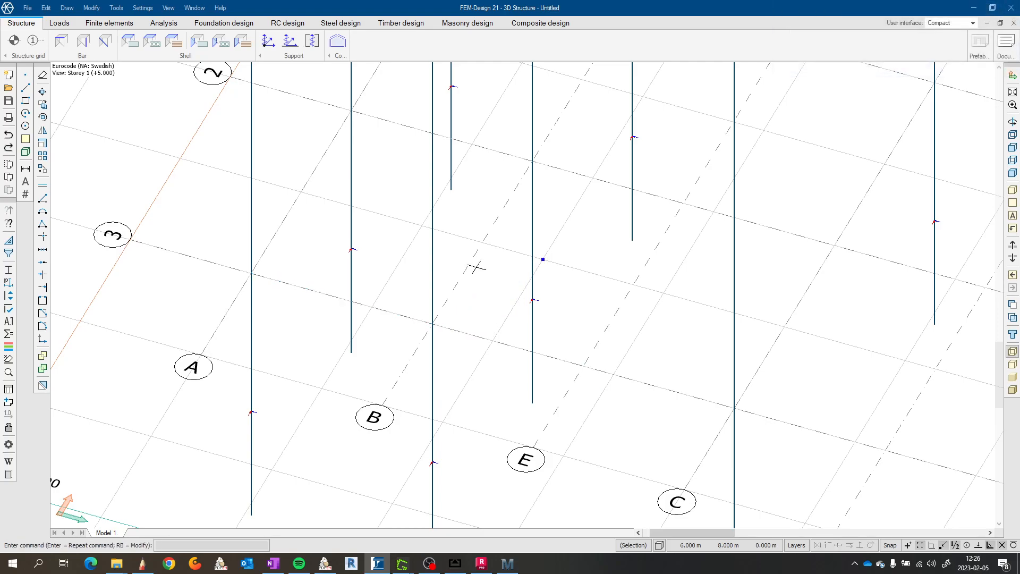
Step: Set the beam identifier to BO in the beam's general properties and accept them
click(68, 43)
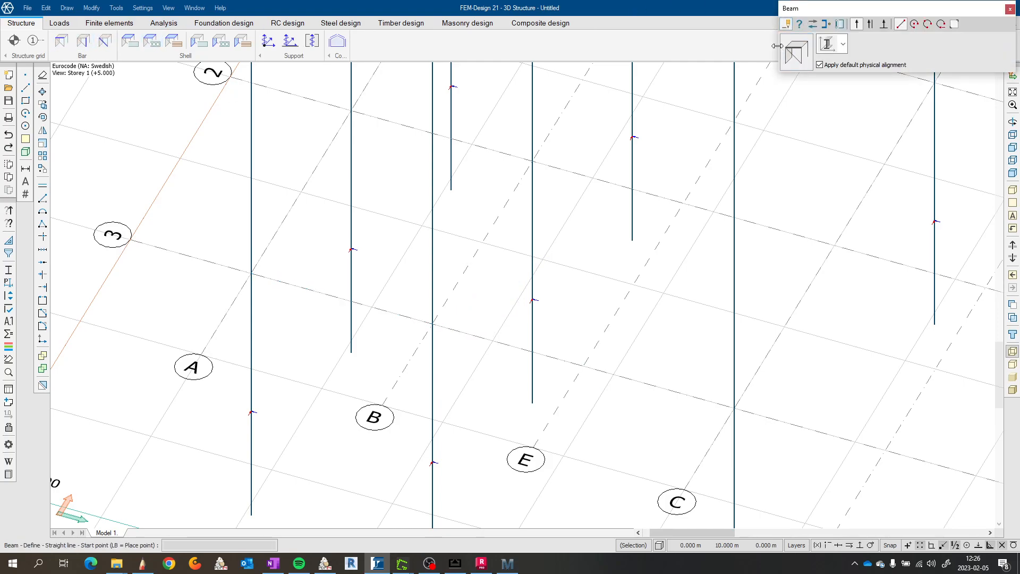
click(797, 55)
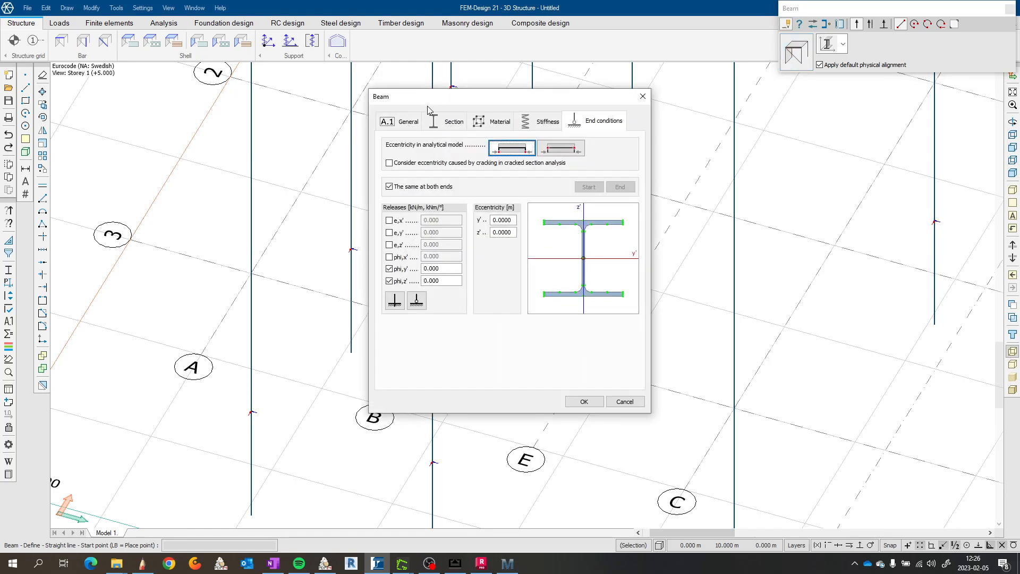
click(421, 119)
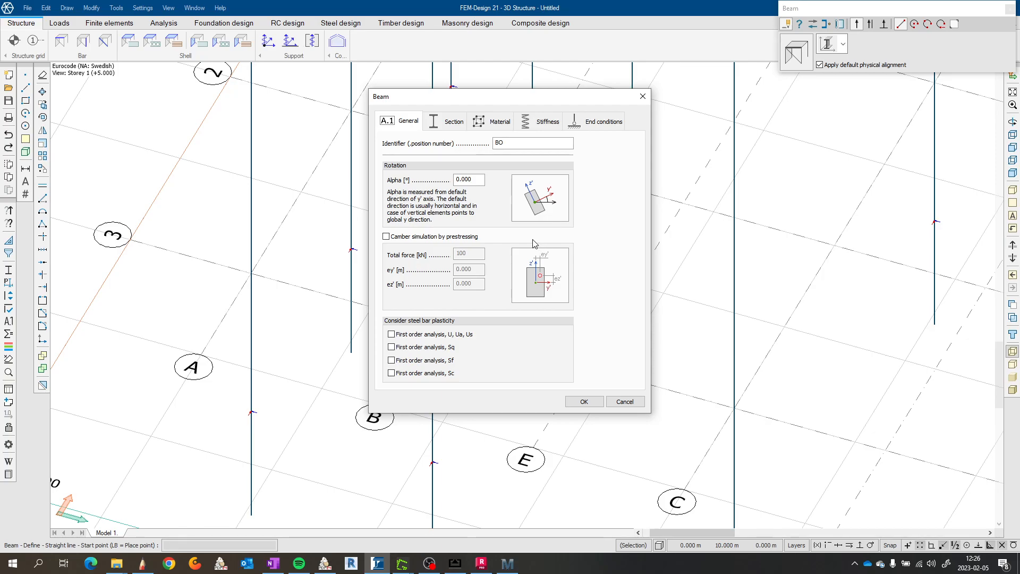
click(584, 402)
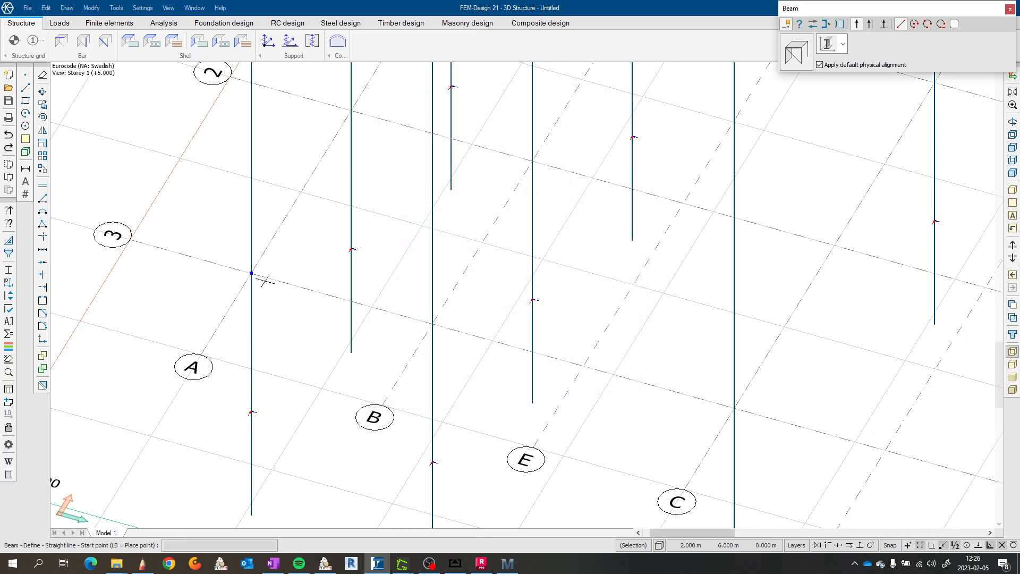
Step: Draw beams along grid axis 3 on Storey 1 from column to column: A to B, B to C and C to D
click(252, 274)
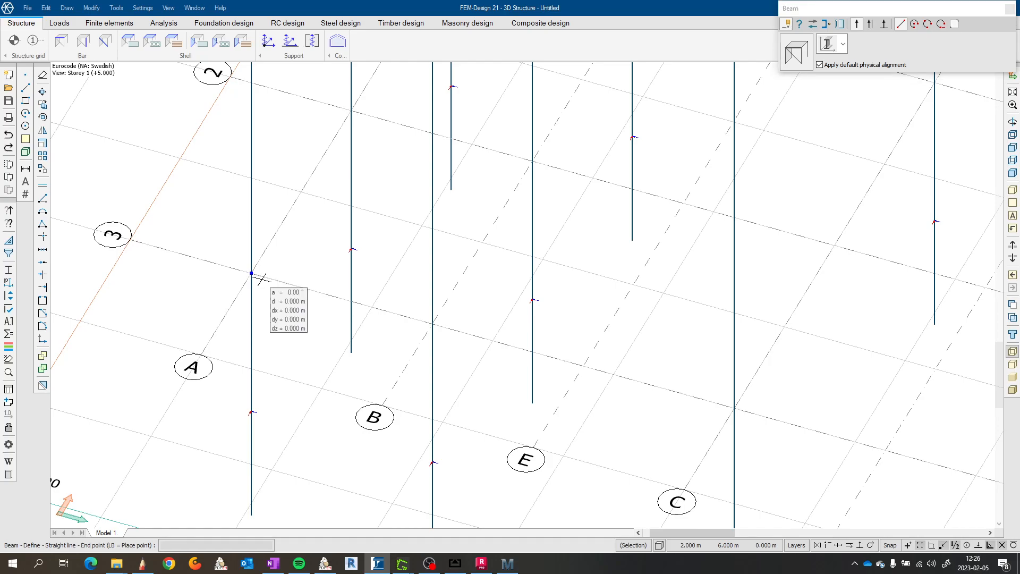
click(433, 325)
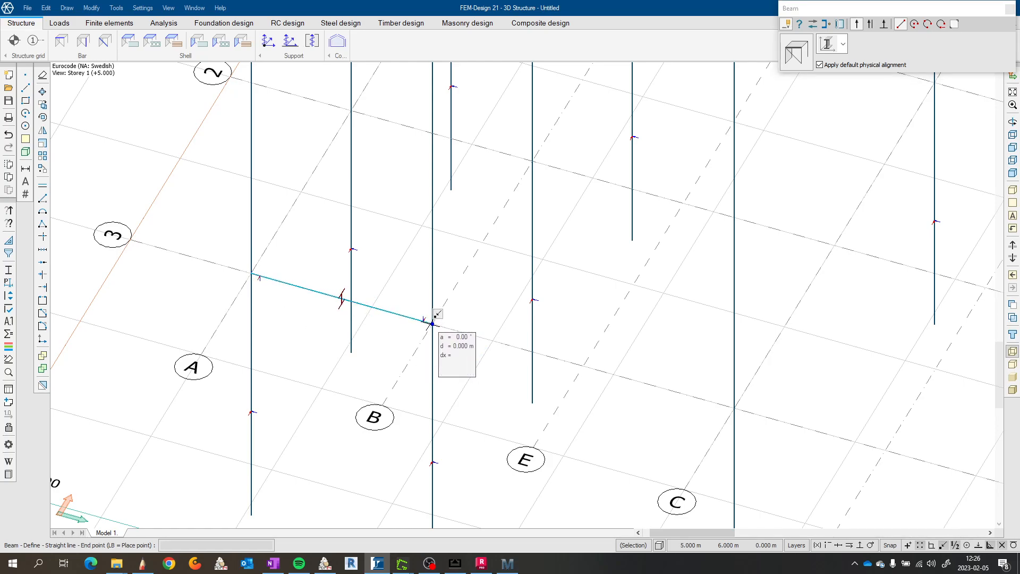
scroll(547, 337, down, 4)
click(664, 380)
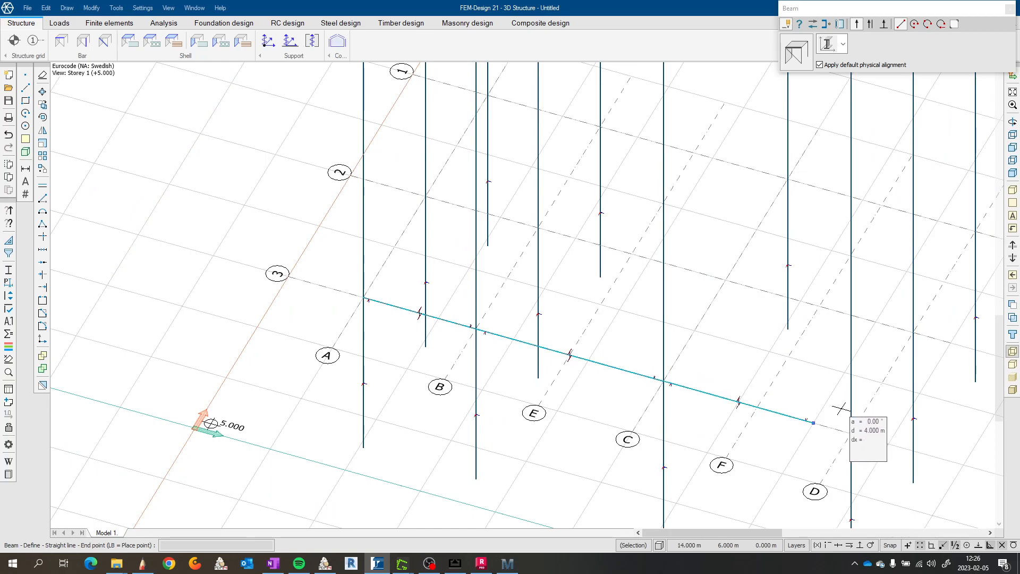
click(853, 431)
Step: Continue the beams along grid axis D from axis 3 through axis 2 to axis 1
scroll(842, 374, down, 5)
shift+middle_drag(796, 338, 733, 311)
middle_drag(861, 347, 697, 265)
scroll(699, 268, down, 1)
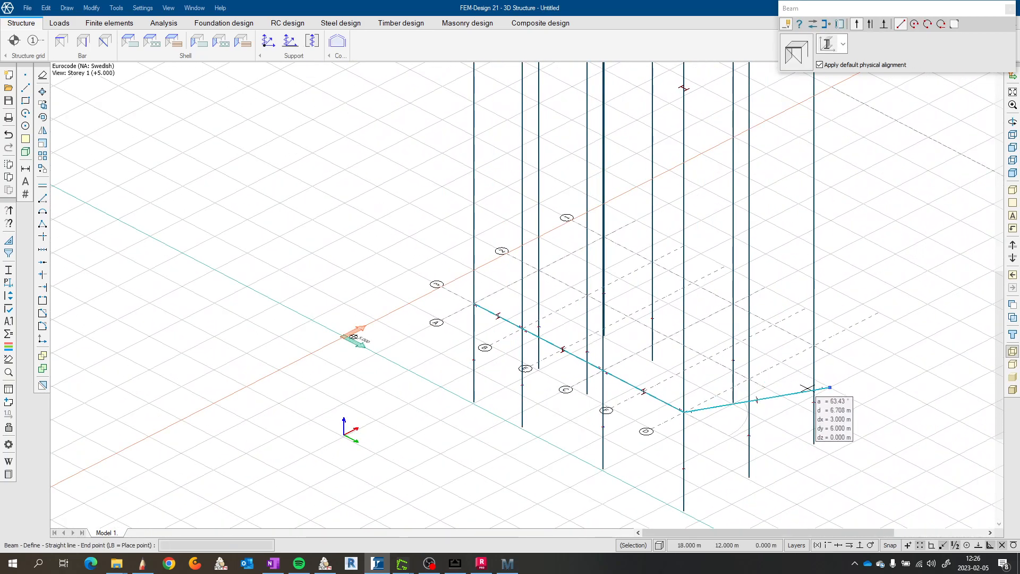
click(749, 380)
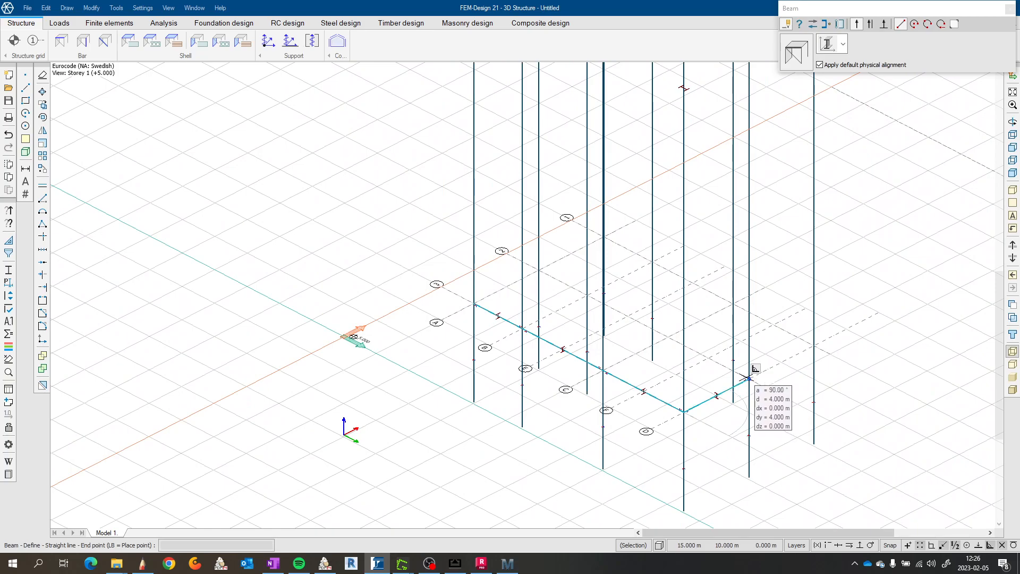
click(810, 345)
Step: Continue the beams along grid axis 1 from column D through column C to column B
shift+middle_drag(819, 325, 684, 318)
scroll(704, 313, down, 3)
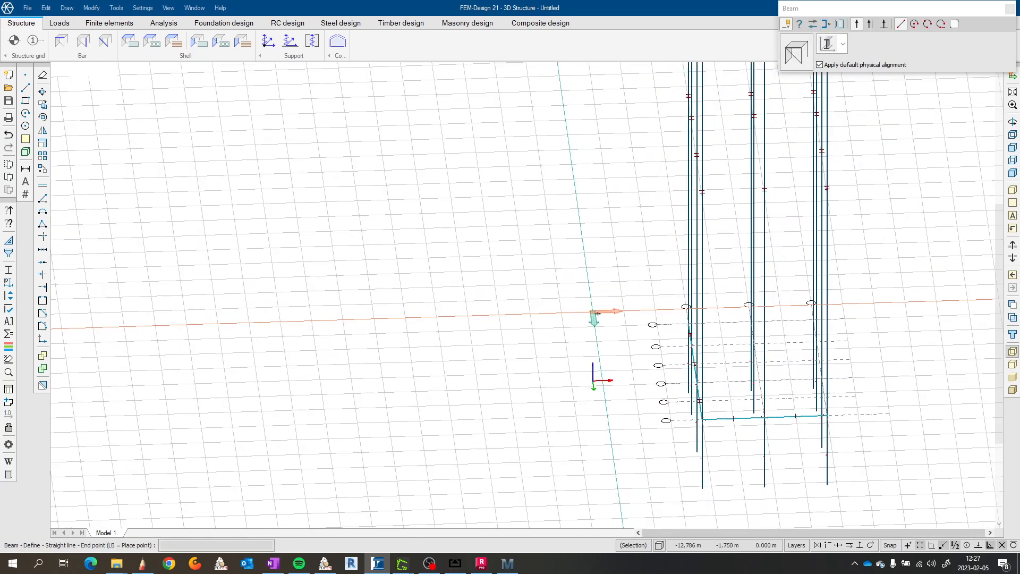
scroll(702, 345, down, 1)
shift+middle_click(620, 357)
scroll(840, 335, down, 3)
middle_drag(726, 377, 478, 243)
shift+middle_drag(611, 278, 736, 247)
scroll(737, 245, up, 5)
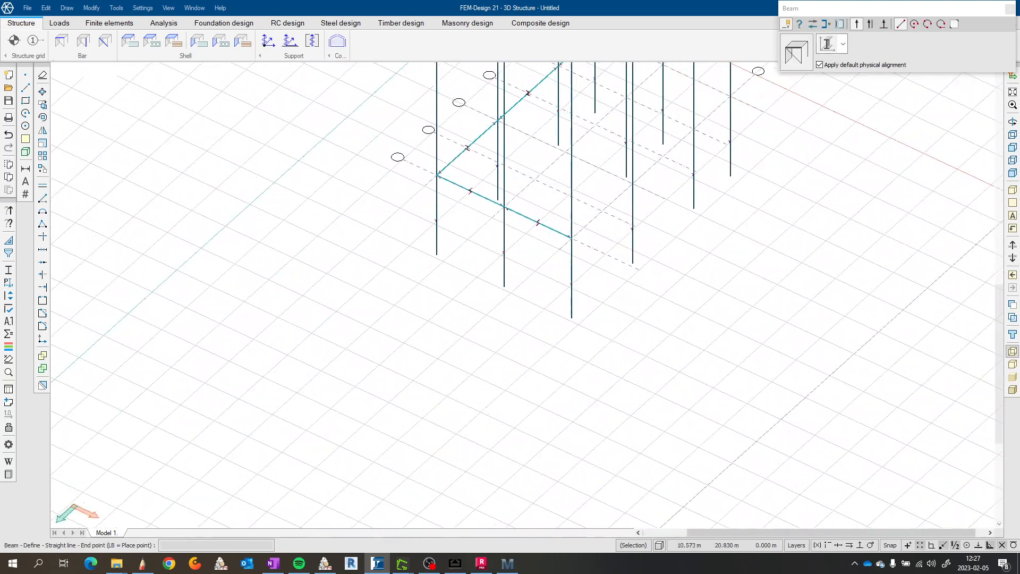
click(582, 158)
scroll(623, 212, up, 1)
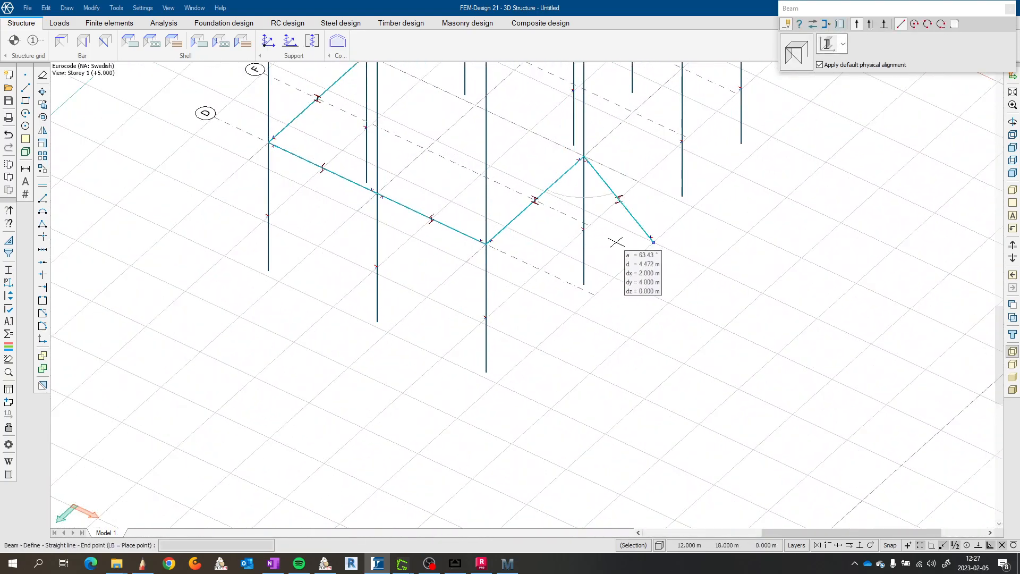
scroll(633, 234, down, 4)
middle_drag(639, 187, 608, 326)
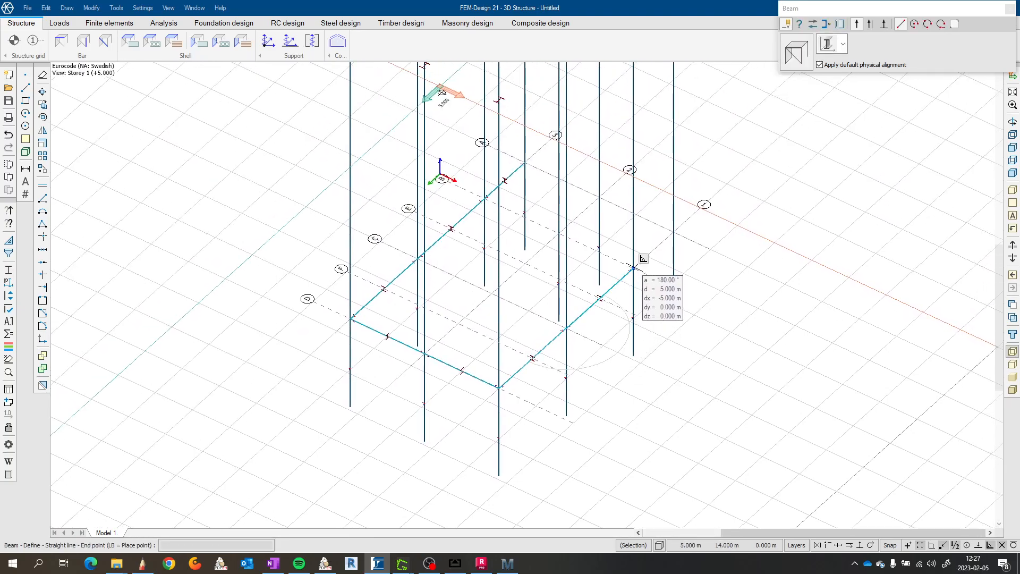
Step: Close the perimeter with beams on axis 1 from B to A and on axis A through axis 2 to axis 3
shift+middle_drag(681, 281, 461, 256)
scroll(675, 254, down, 1)
middle_drag(678, 254, 466, 175)
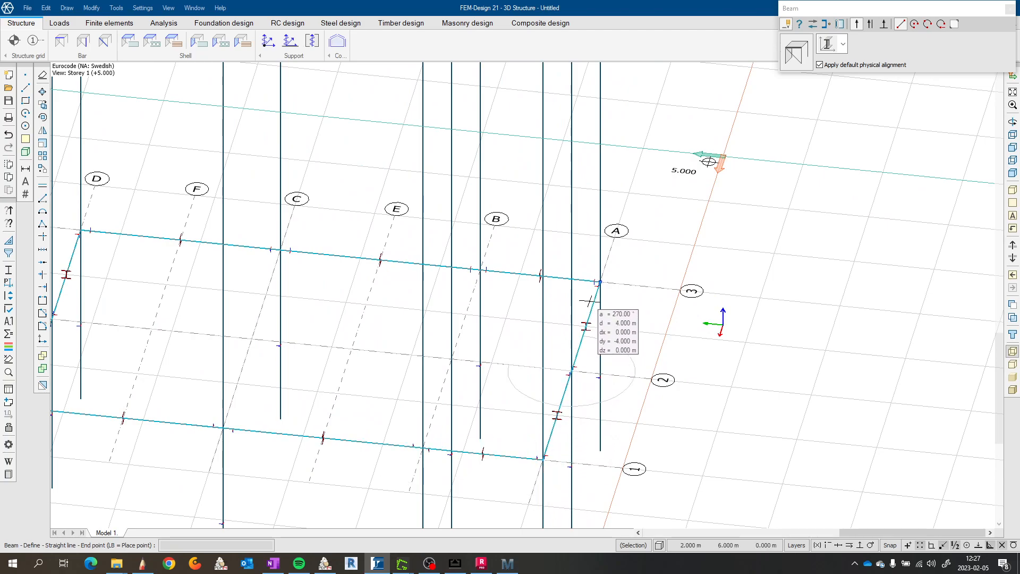
key(Escape)
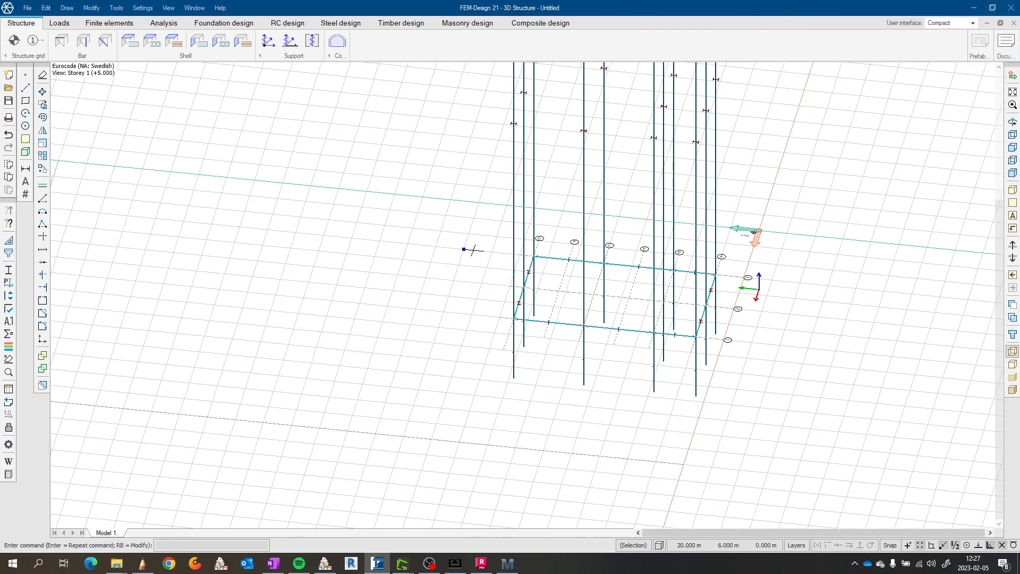
Step: Inspect the Storey 1 perimeter beams and the interior grid lines from several sides
scroll(595, 239, up, 6)
scroll(592, 240, down, 2)
middle_drag(592, 241, 412, 166)
scroll(412, 166, down, 2)
shift+middle_drag(428, 224, 611, 277)
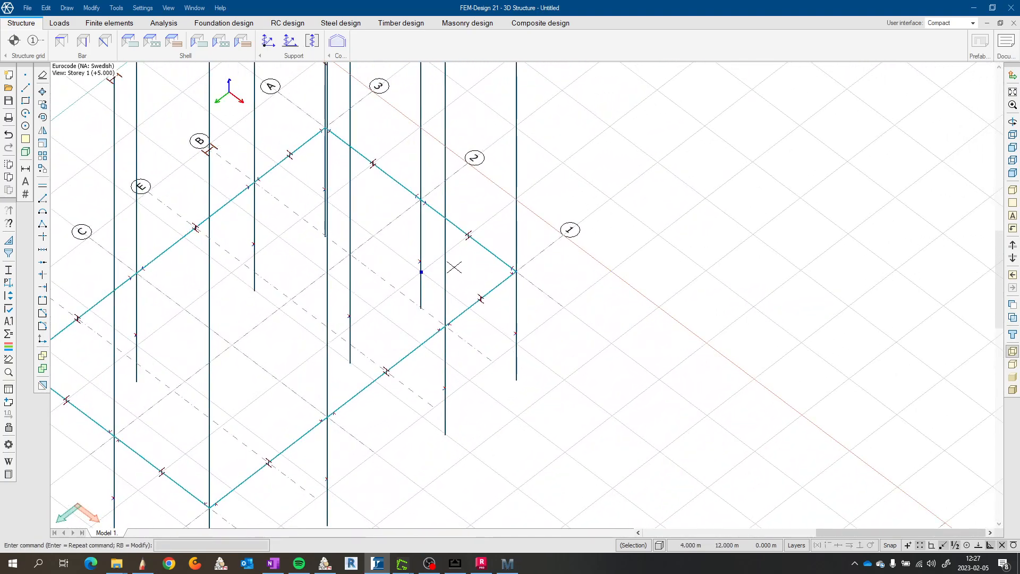
scroll(468, 266, down, 3)
shift+middle_drag(465, 269, 619, 294)
middle_drag(448, 292, 526, 242)
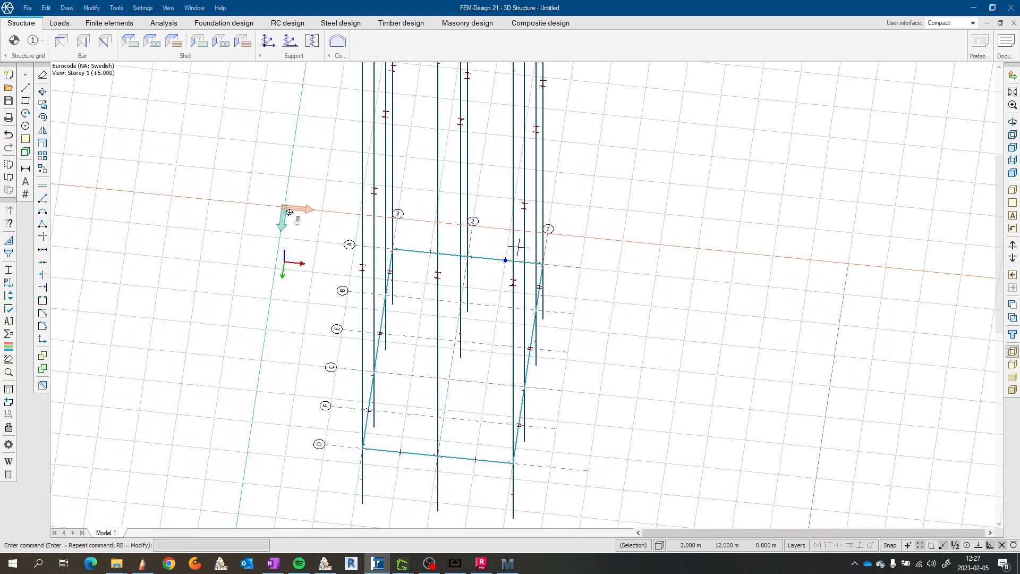
shift+middle_drag(458, 335, 581, 258)
scroll(412, 322, up, 2)
scroll(426, 313, up, 3)
scroll(484, 318, down, 4)
shift+middle_drag(462, 341, 568, 354)
scroll(385, 354, up, 2)
middle_drag(385, 351, 479, 331)
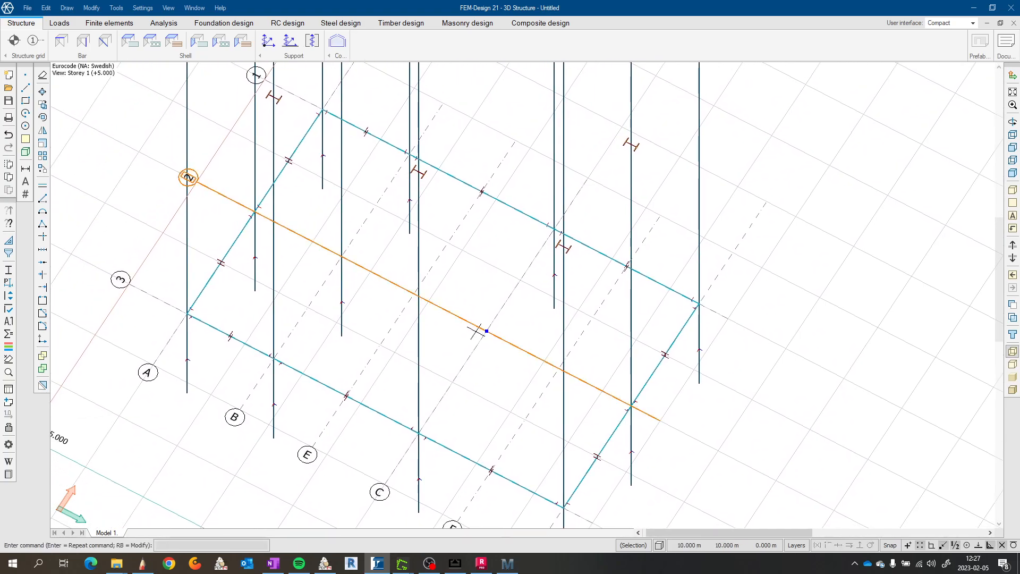
Step: Start a straight beam and set its identifier to BI in the beam properties
click(60, 41)
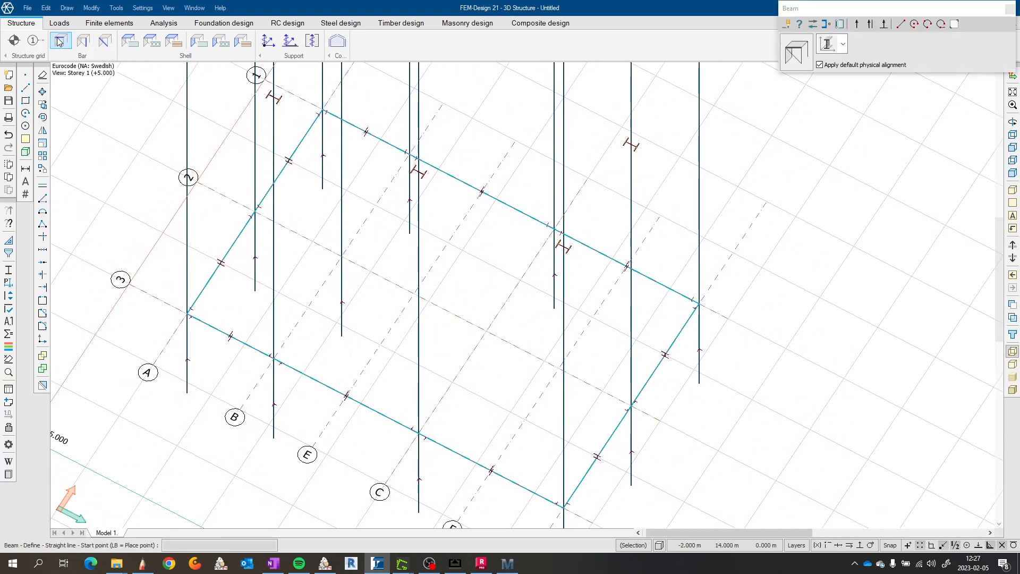
click(795, 47)
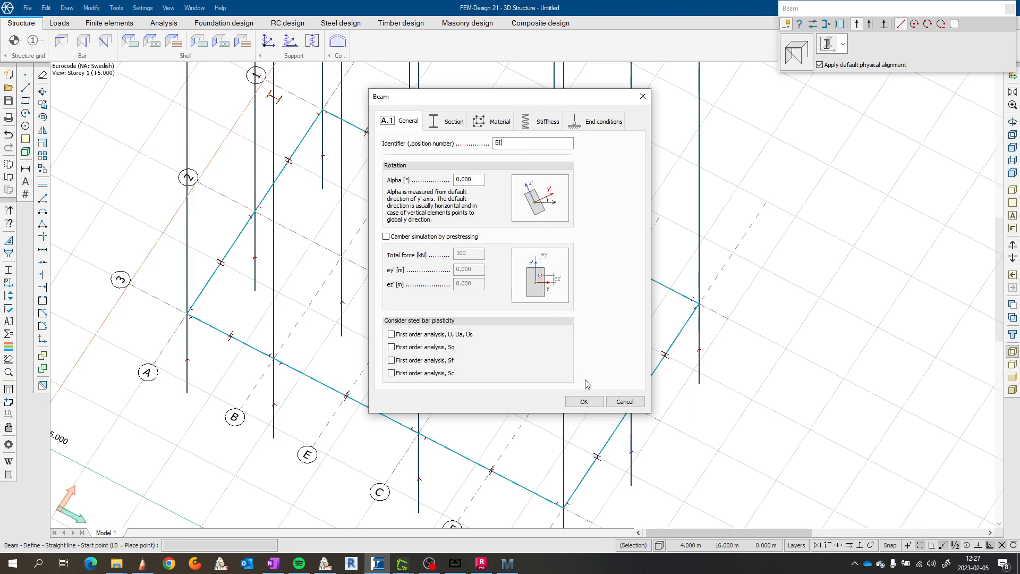
click(584, 401)
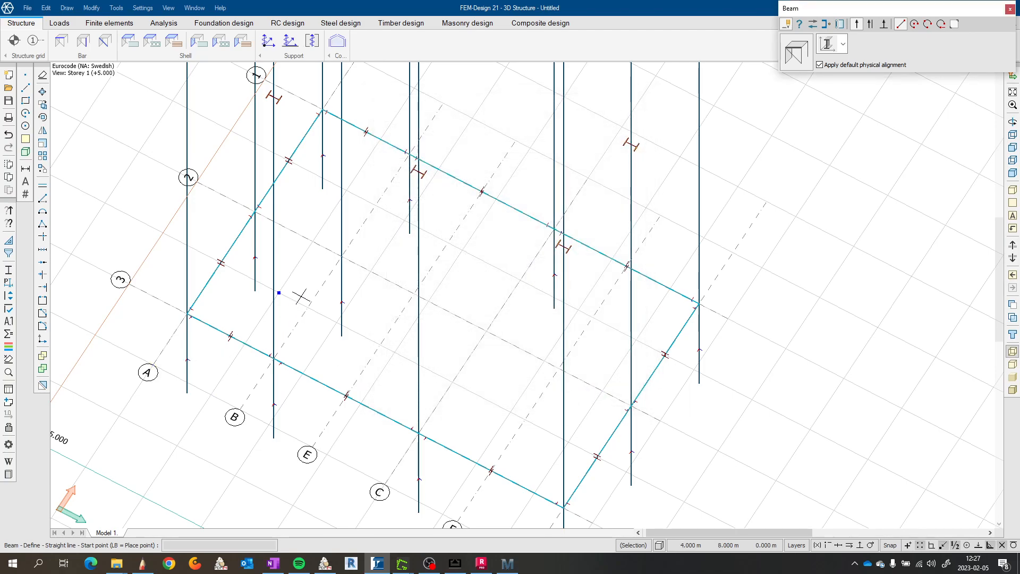
Step: Place beams along grid axis B from axis 3 through the column on axis 2 to axis 1
scroll(287, 293, up, 2)
click(266, 386)
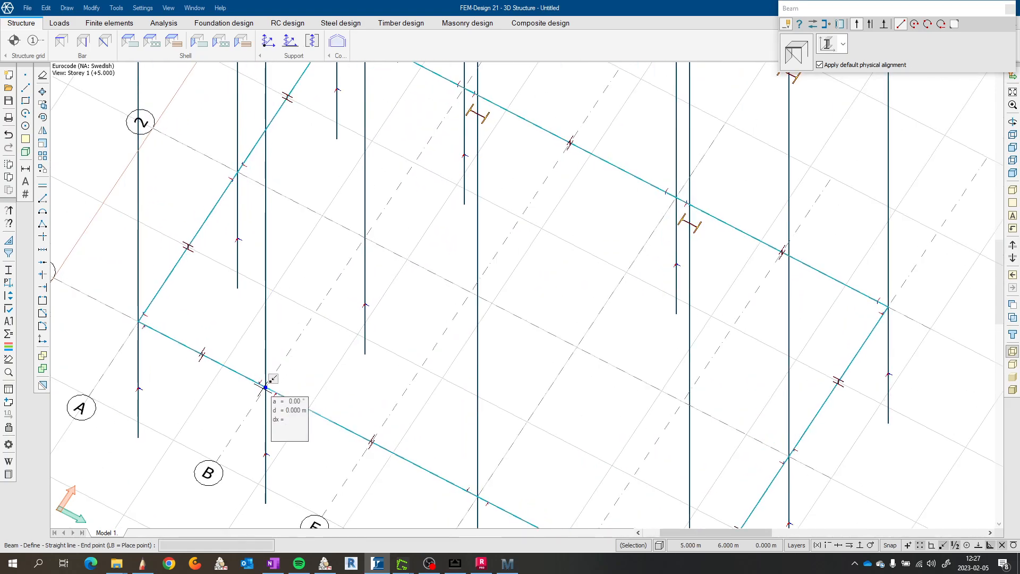
click(364, 236)
click(464, 89)
key(Escape)
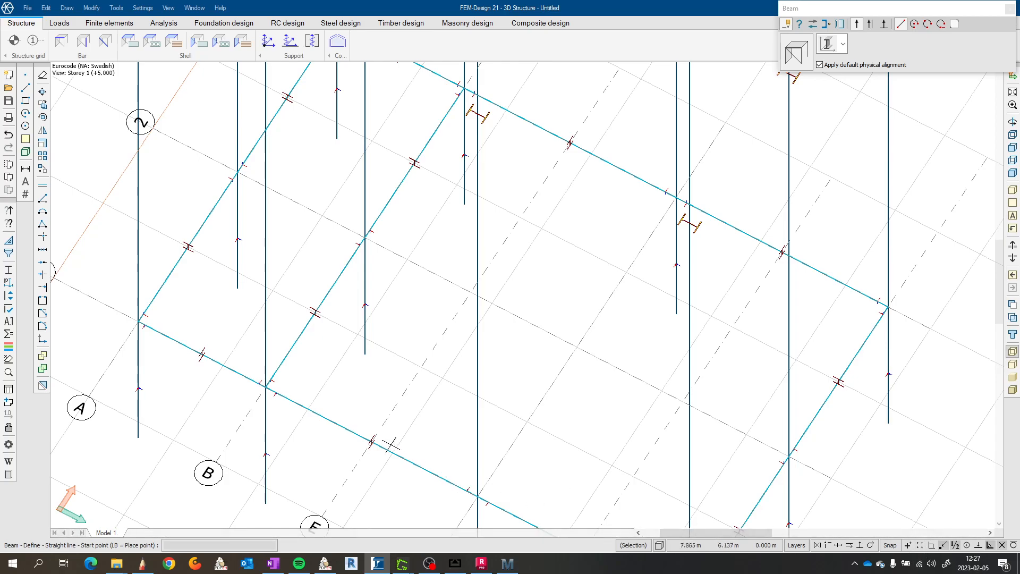
Step: Place single 8 m beams from axis 3 to axis 1 along grid axis E and along the grid line midway between C and D
click(371, 441)
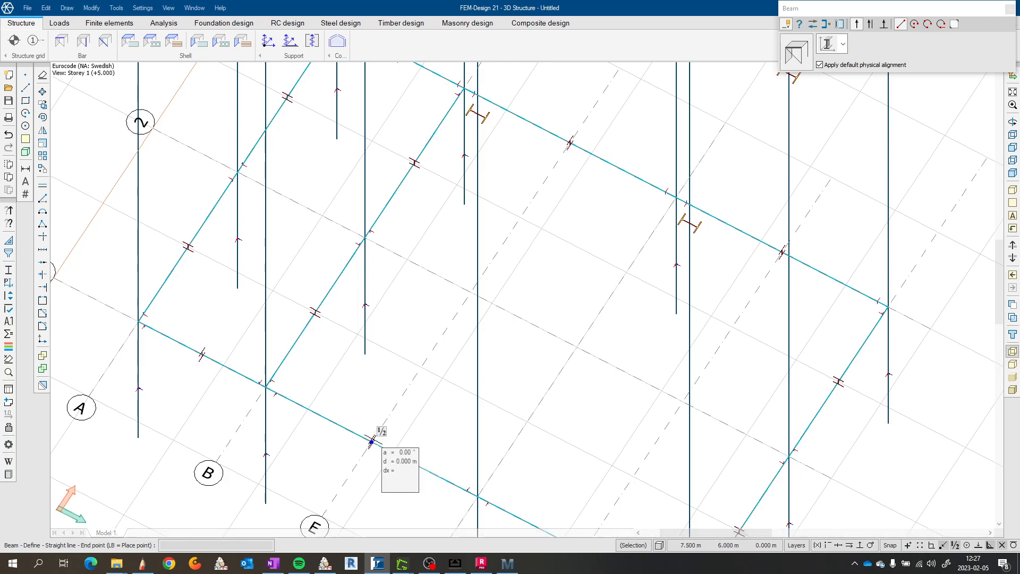
click(570, 143)
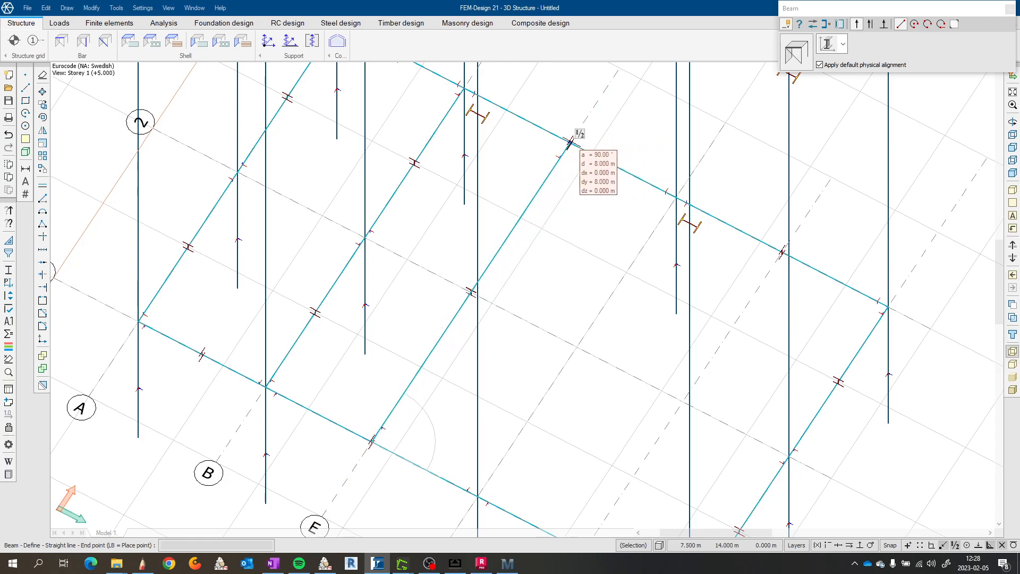
scroll(549, 287, down, 1)
key(Escape)
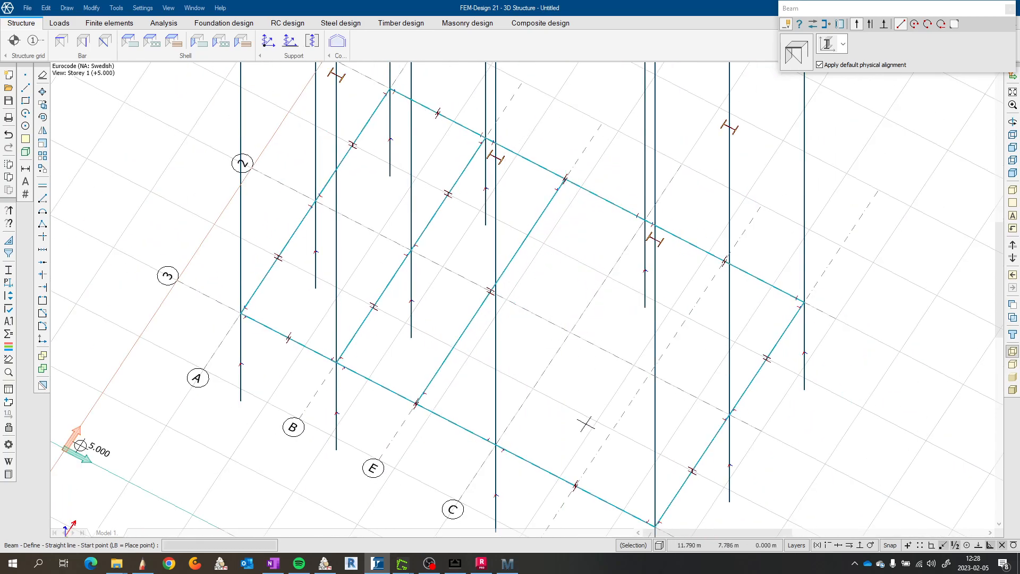
click(575, 486)
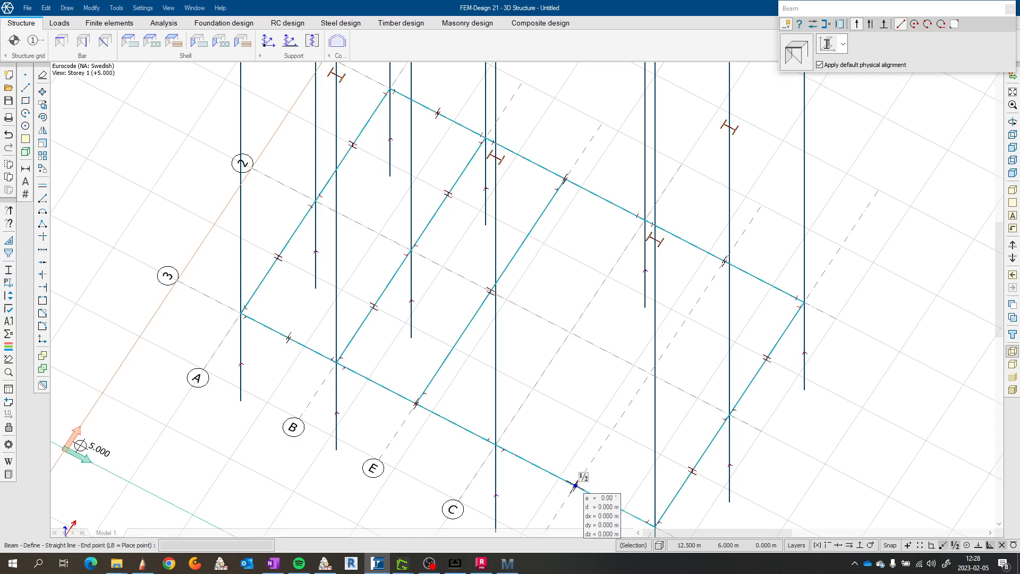
click(725, 261)
key(Escape)
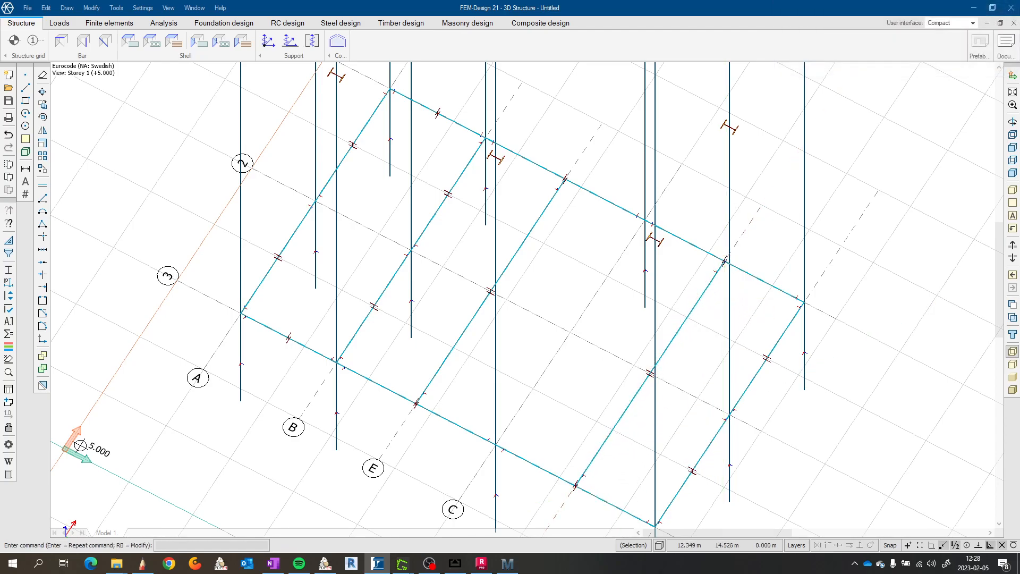
Step: Inspect the new interior beams on Storey 1 from several sides, including nearly in plan
scroll(665, 237, down, 2)
shift+middle_drag(661, 293, 797, 308)
scroll(596, 230, up, 3)
middle_drag(595, 225, 766, 261)
scroll(478, 252, up, 1)
scroll(531, 239, down, 3)
shift+middle_drag(540, 278, 718, 302)
shift+middle_drag(616, 288, 642, 290)
drag(642, 290, 835, 331)
middle_drag(697, 327, 887, 313)
shift+middle_drag(672, 302, 708, 343)
drag(708, 343, 573, 307)
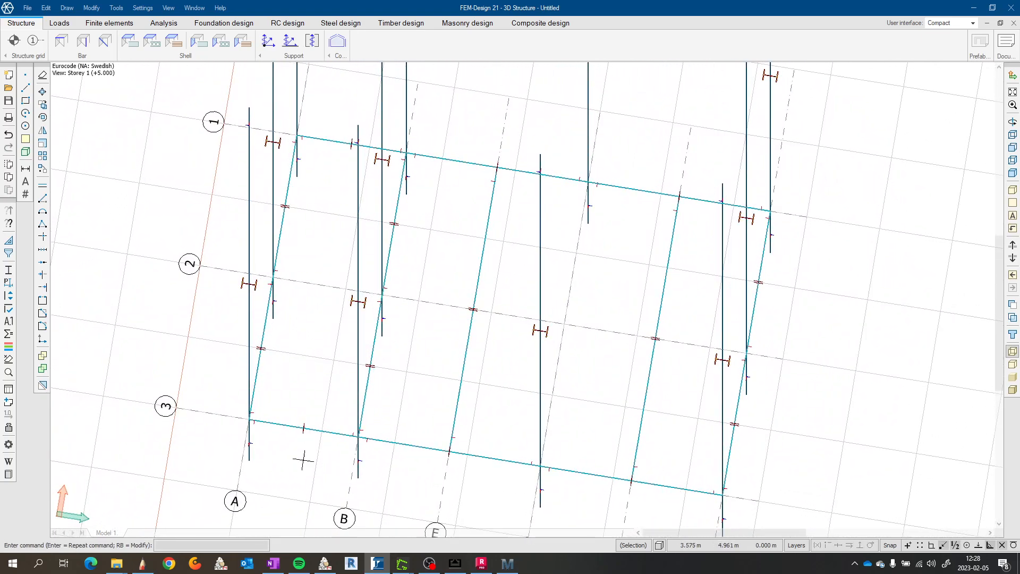
Step: Switch to SketchBook and study the plan sketch, especially the beams framing the central opening between B and D
click(142, 564)
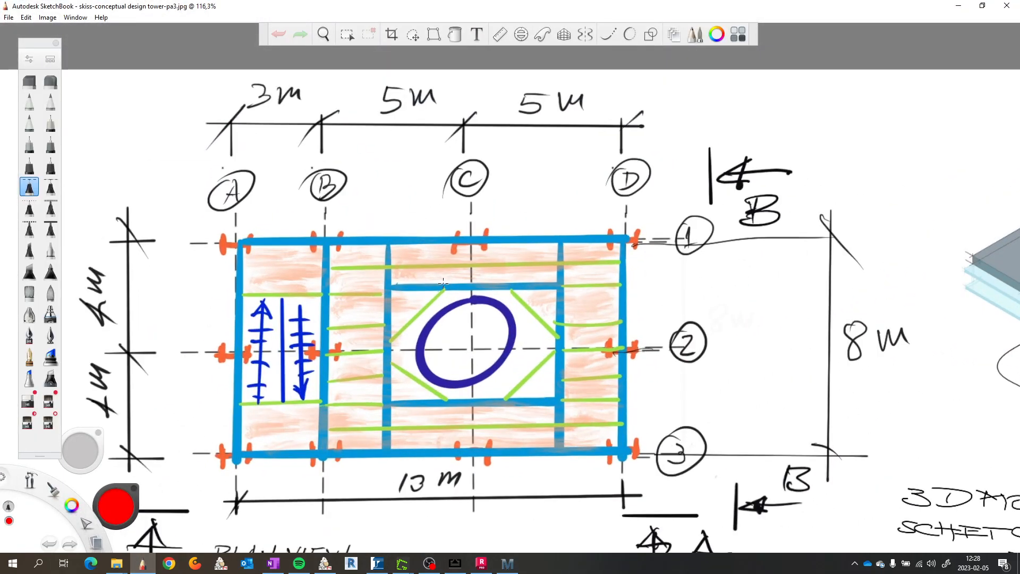
scroll(409, 333, down, 3)
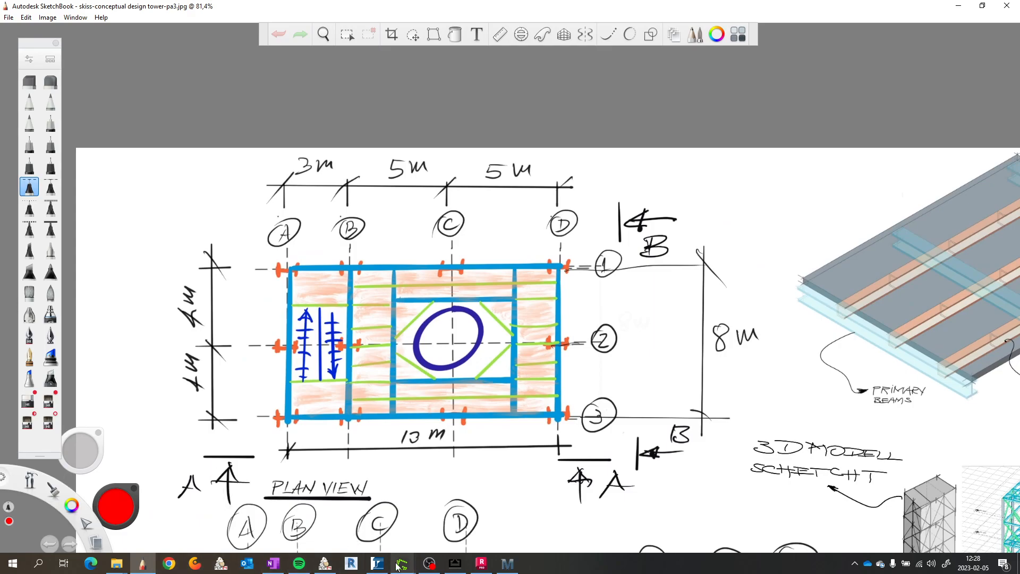
click(367, 569)
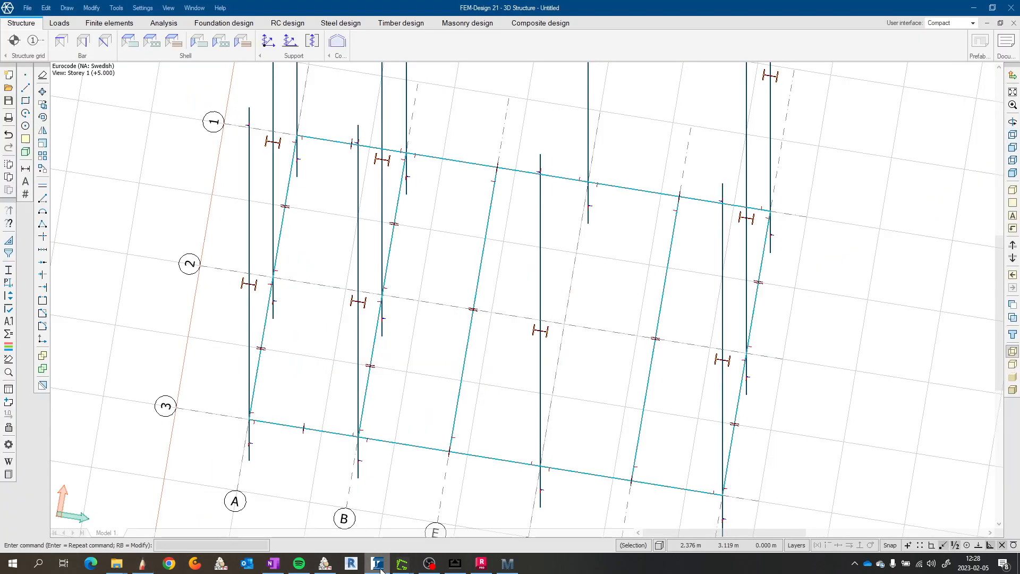
click(380, 570)
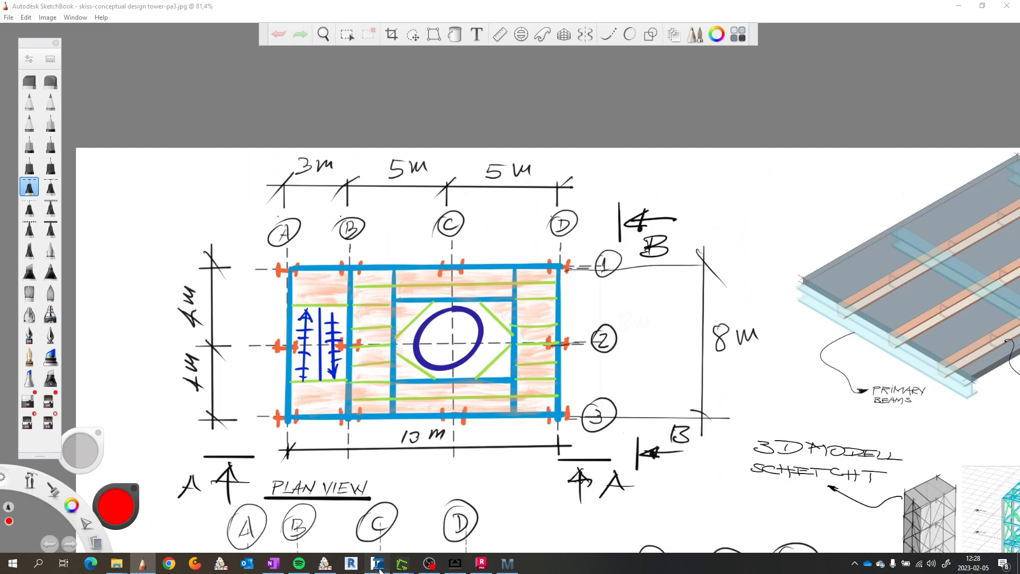
click(379, 569)
click(379, 570)
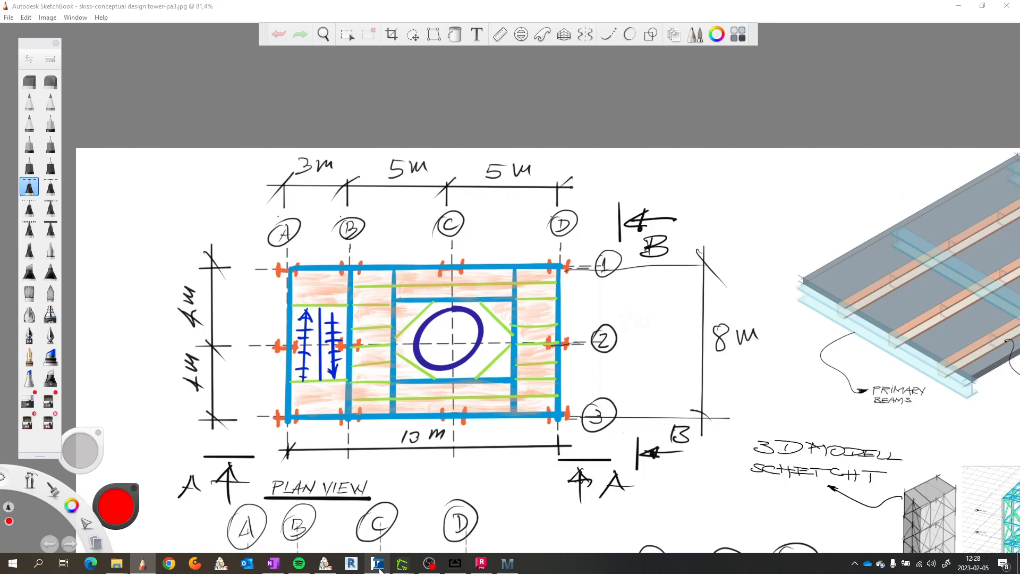
scroll(409, 323, up, 3)
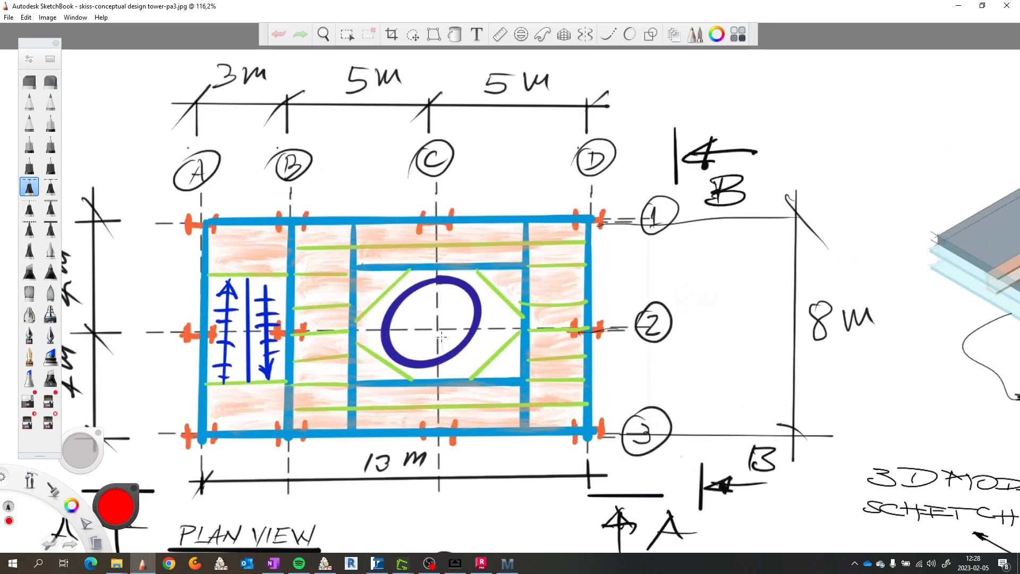
scroll(384, 282, up, 2)
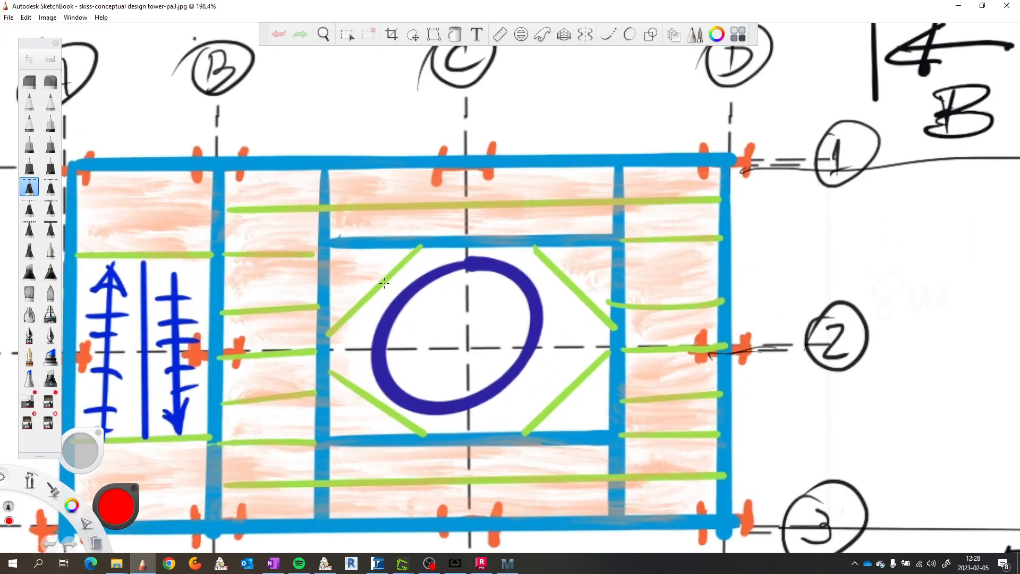
scroll(344, 253, up, 2)
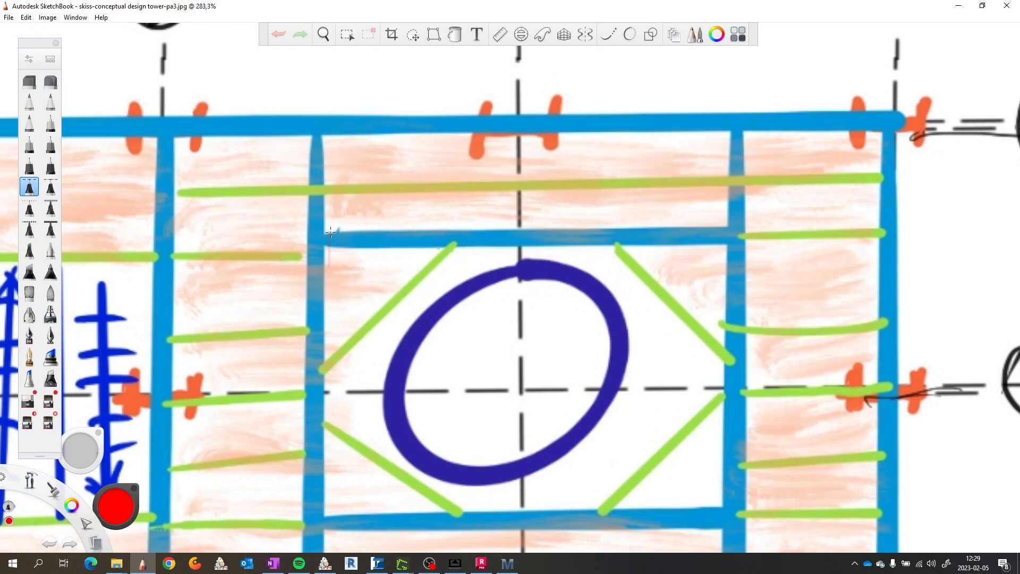
scroll(335, 234, down, 2)
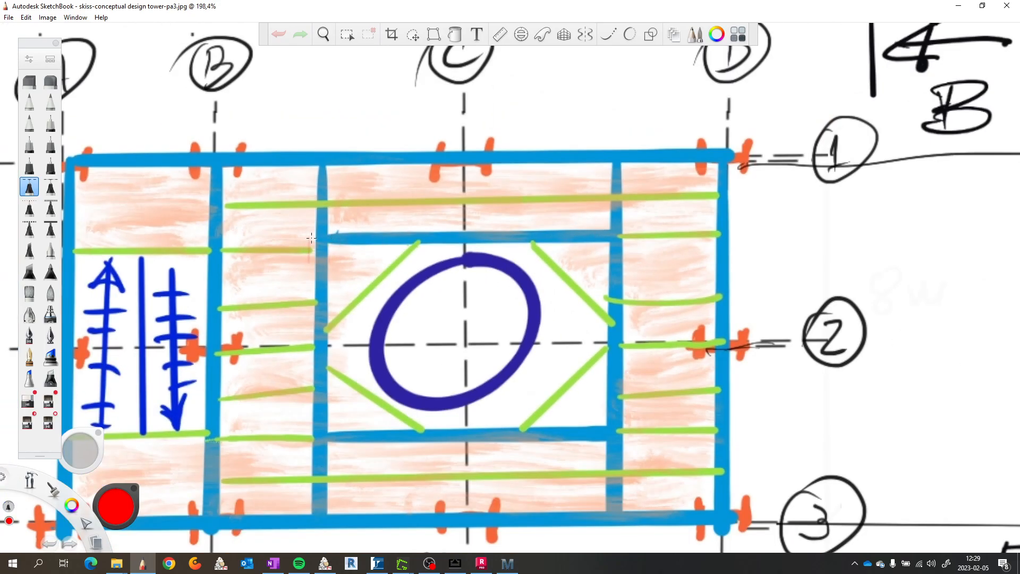
scroll(323, 238, up, 3)
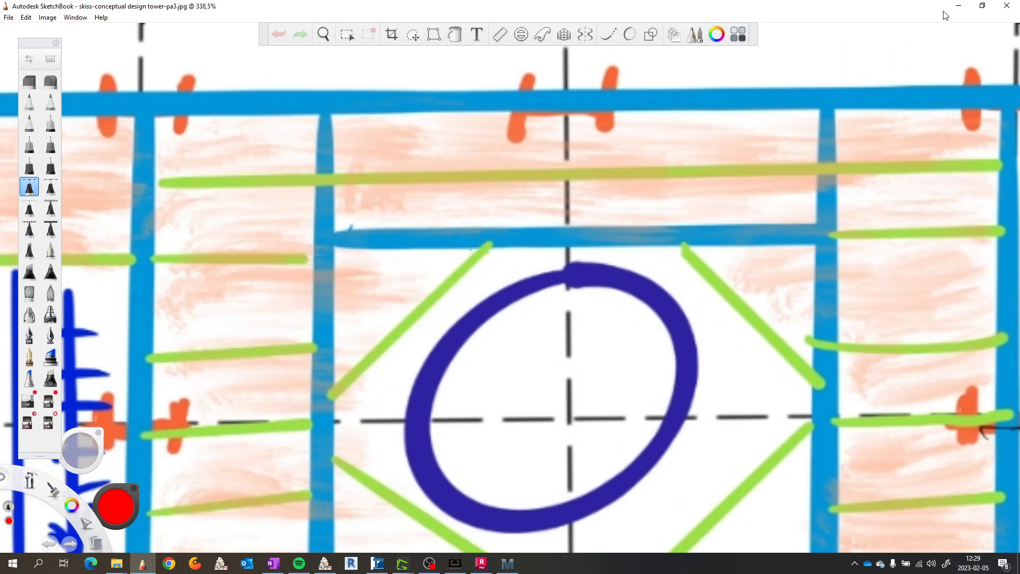
Step: Return to FEM-Design and examine the Storey 1 beams along grid axis 1 near the planned opening
click(961, 8)
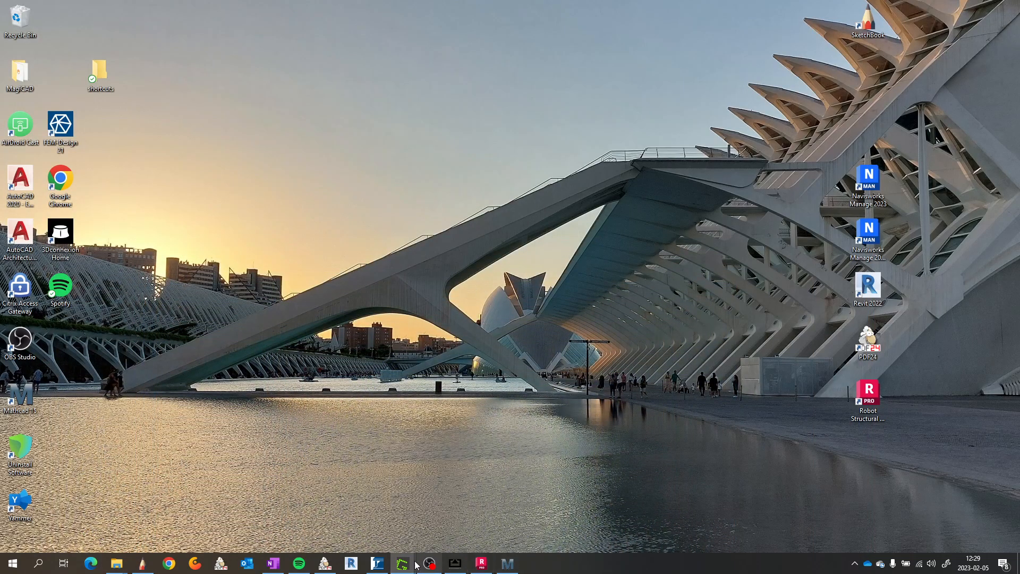
click(358, 568)
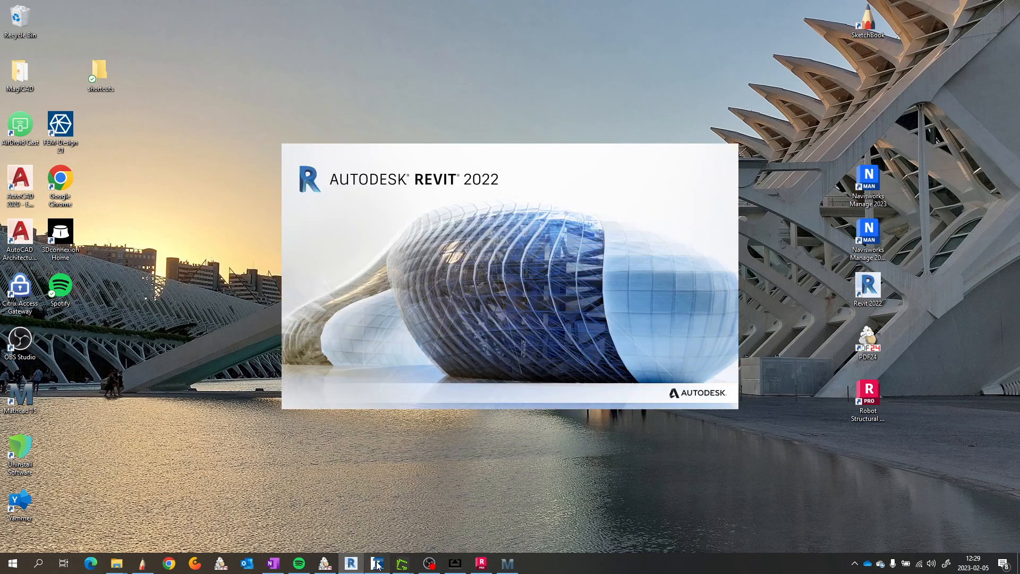
click(377, 563)
scroll(476, 231, up, 5)
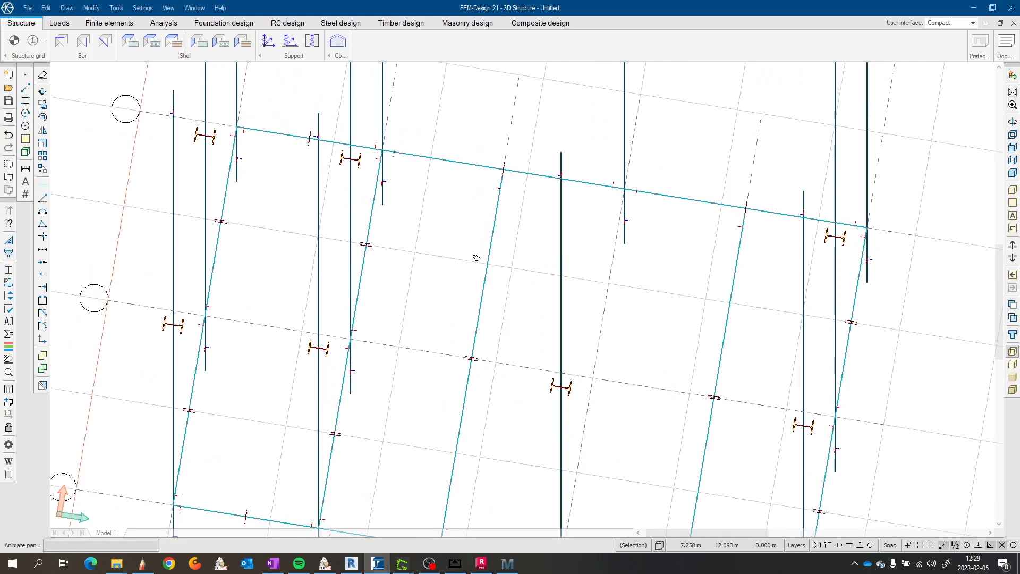
shift+middle_drag(502, 252, 594, 247)
scroll(582, 245, down, 3)
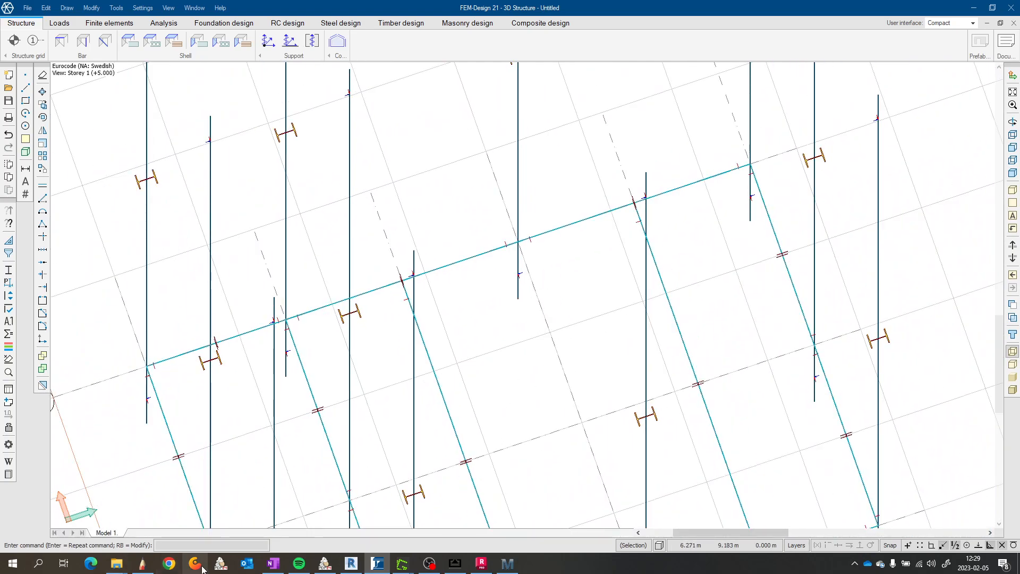
Step: Check the SketchBook plan again for the position of the opening beams relative to grid axes 1 and 2
click(142, 564)
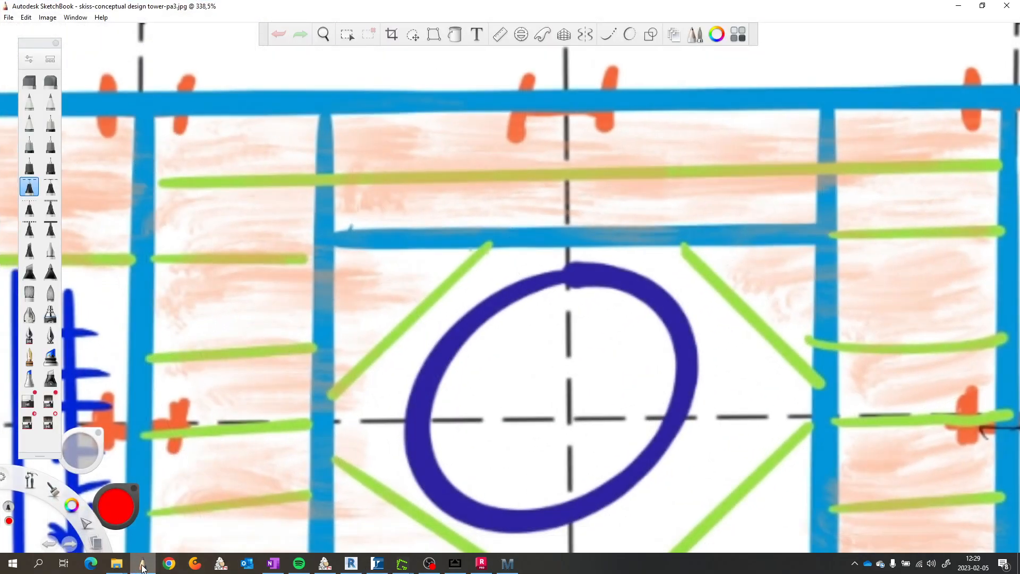
click(142, 564)
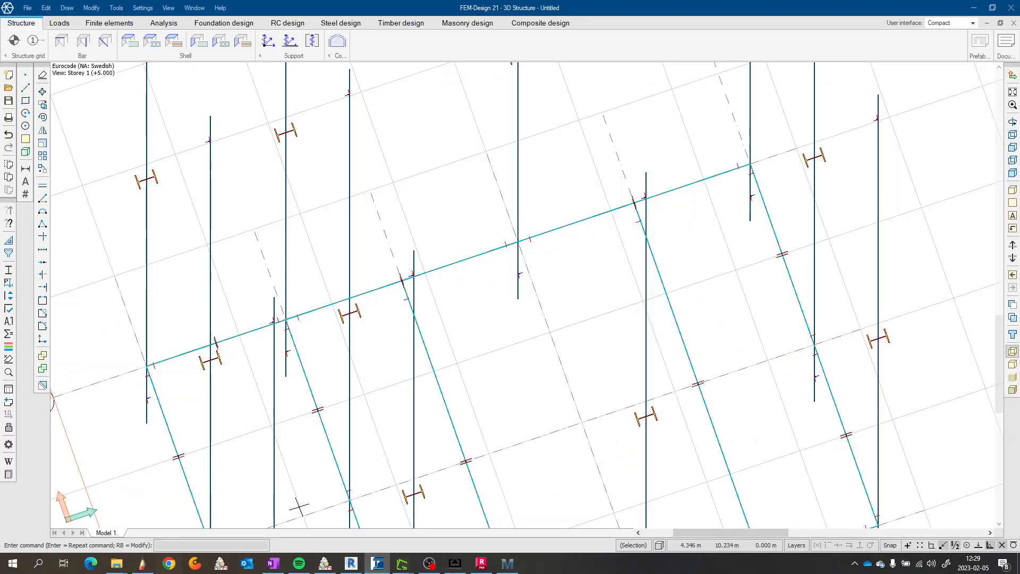
click(143, 564)
scroll(381, 384, down, 4)
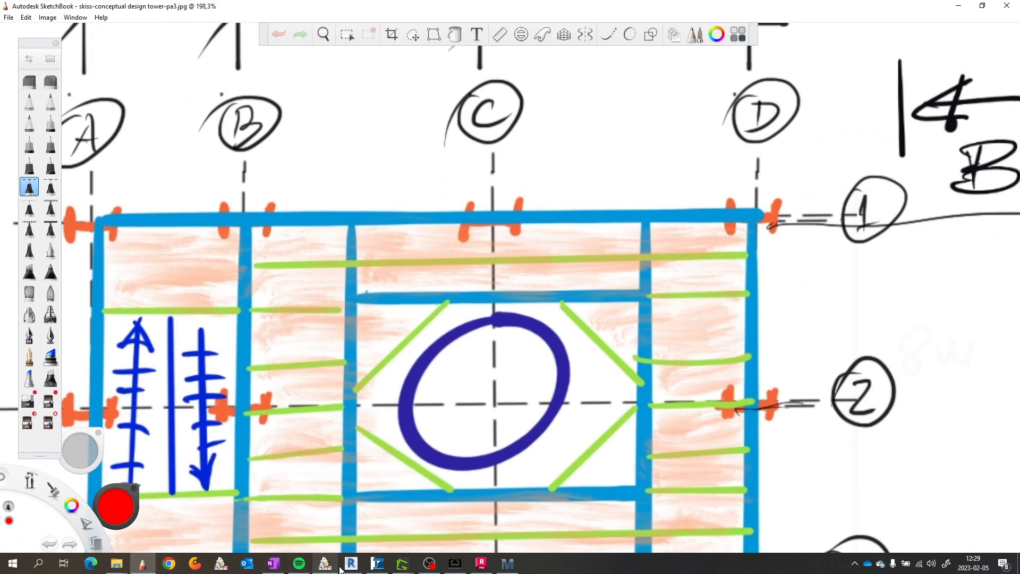
Step: Return to FEM-Design and examine the Storey 1 framing around grid axes B, E and C
click(377, 564)
scroll(354, 375, up, 3)
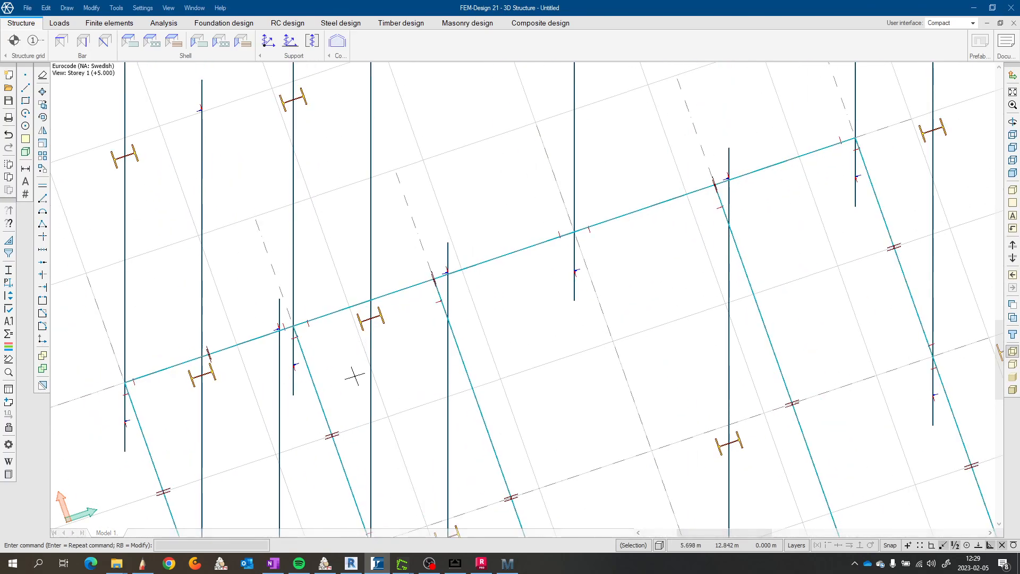
scroll(431, 398, down, 2)
shift+middle_drag(462, 430, 290, 427)
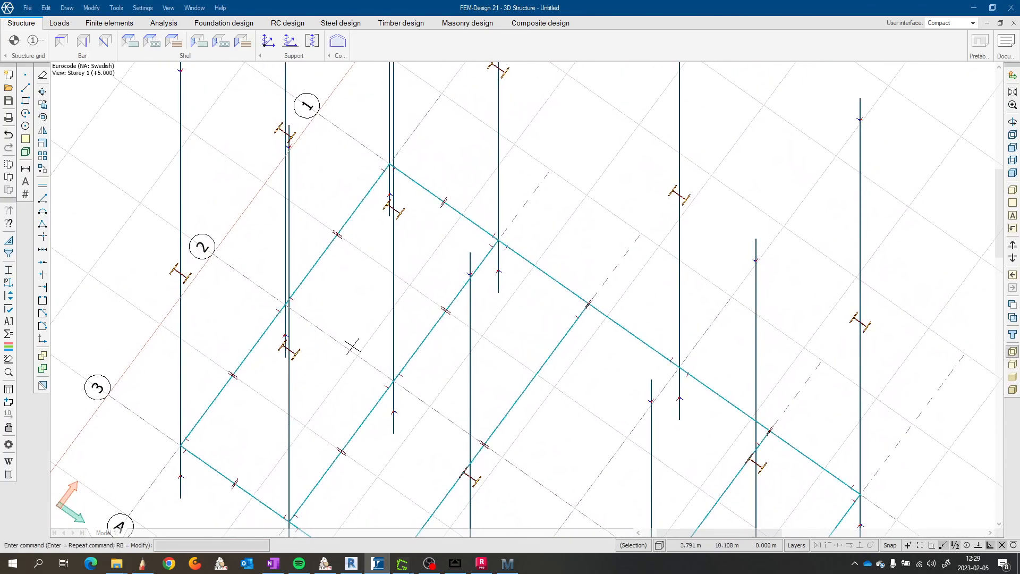
scroll(472, 273, up, 1)
scroll(535, 236, down, 3)
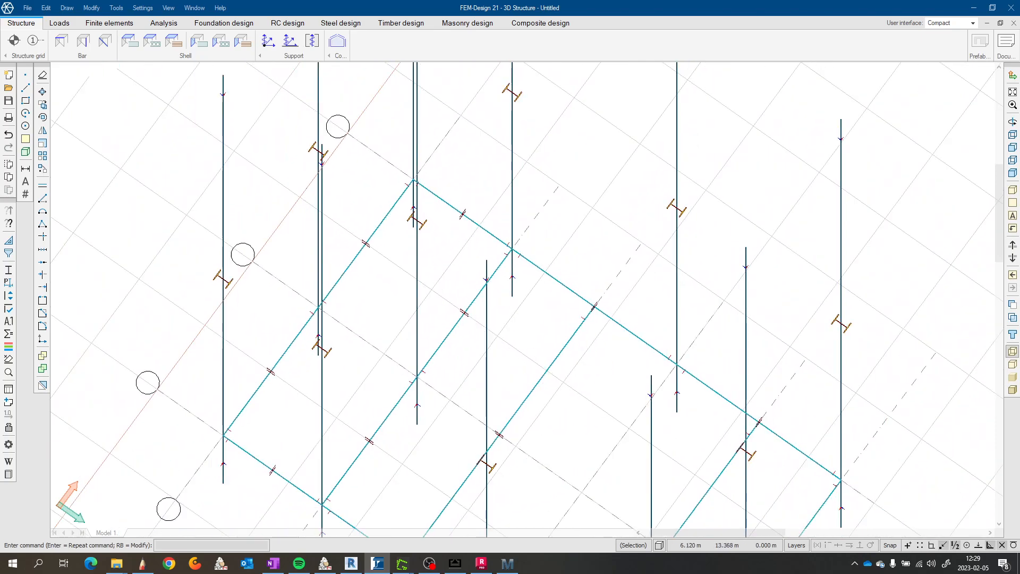
scroll(537, 312, down, 1)
middle_drag(537, 312, 407, 261)
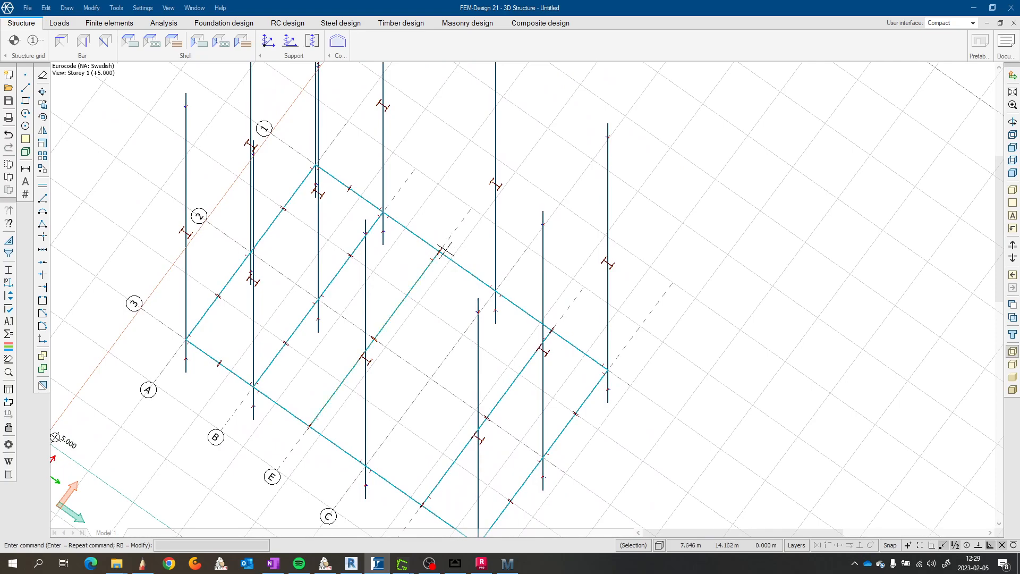
Step: Start a new beam near the intersection of grid axes E and 1 and review its end conditions in the default beam settings
scroll(443, 246, up, 5)
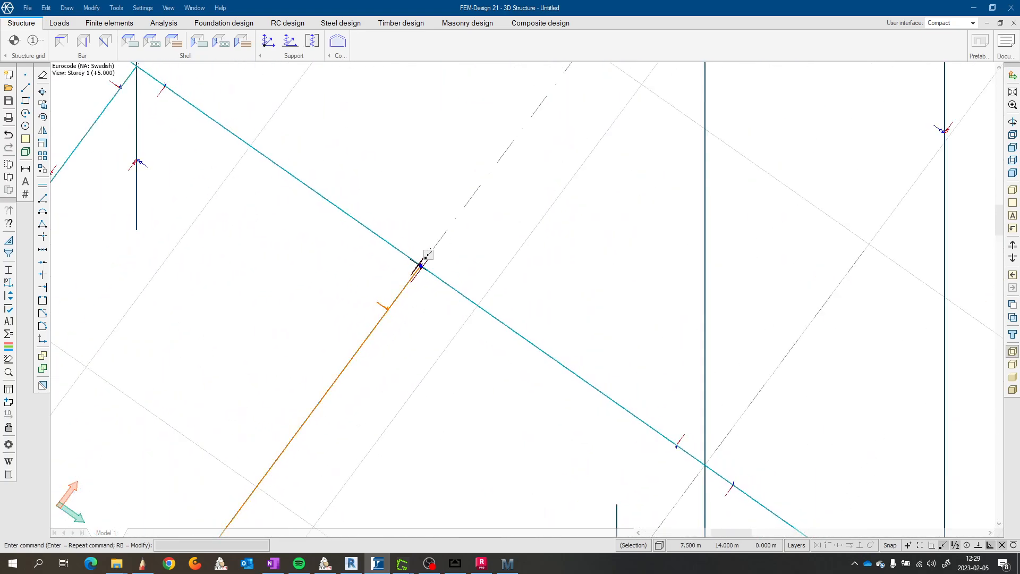
scroll(427, 255, down, 2)
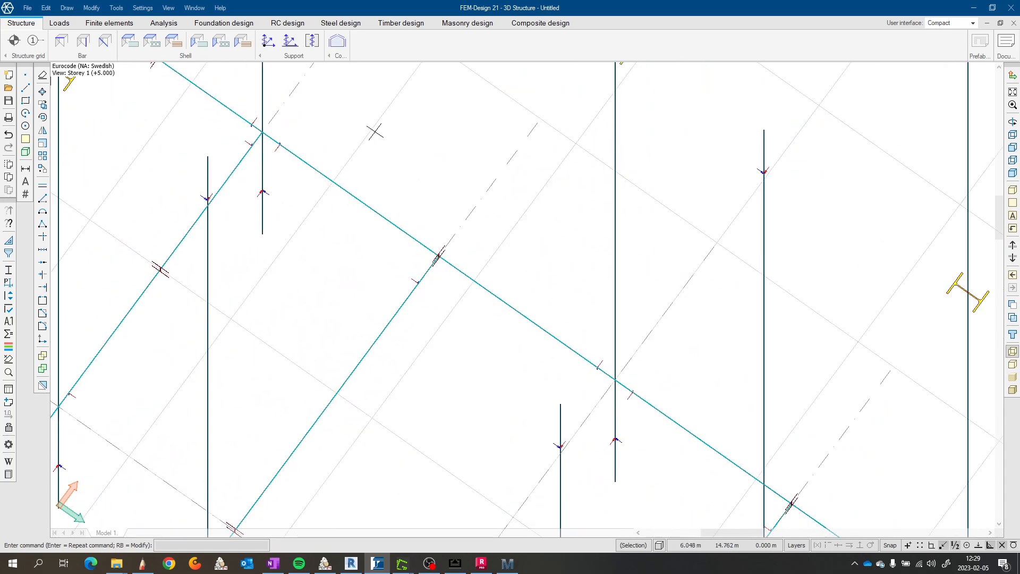
click(101, 43)
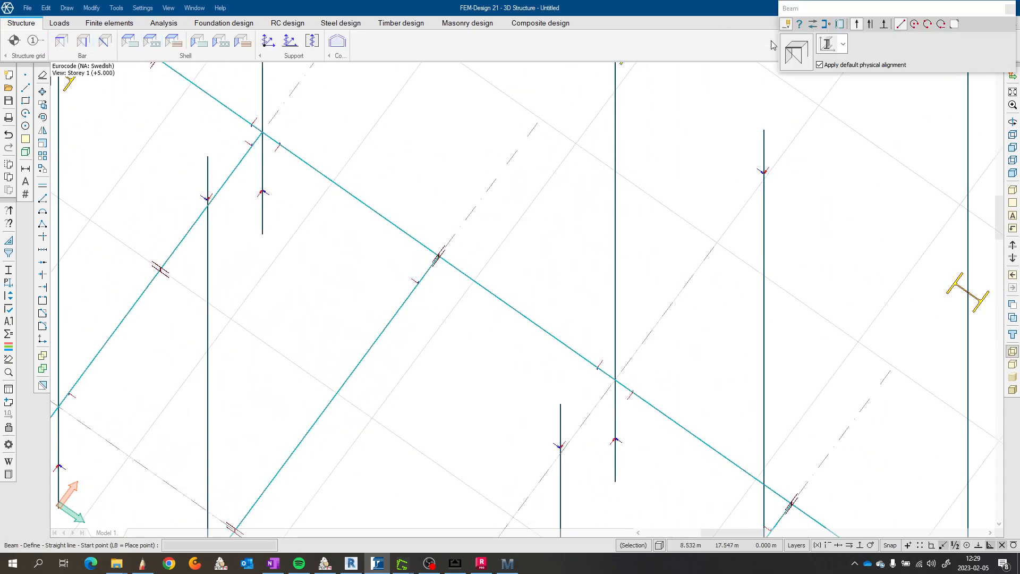
click(800, 49)
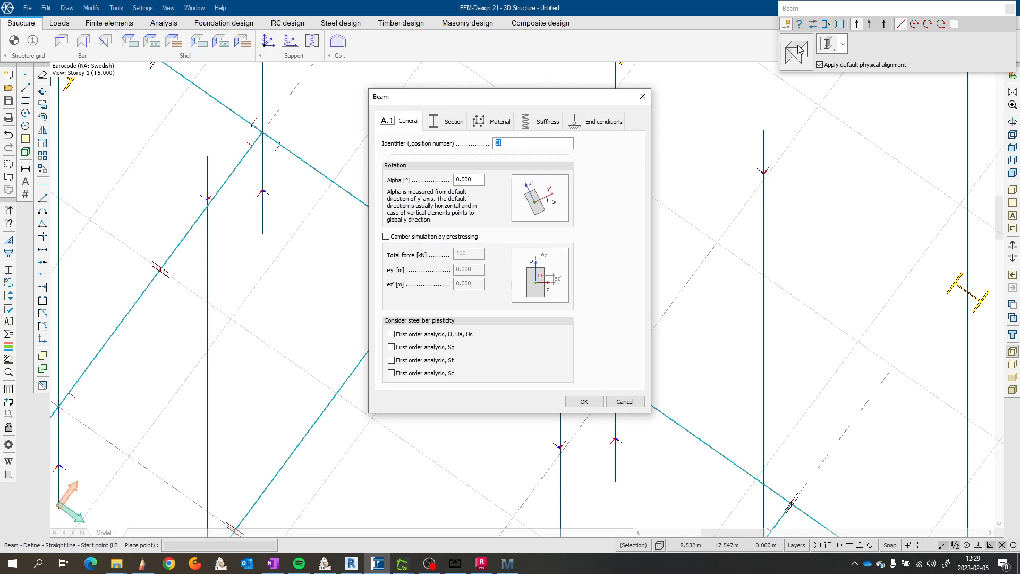
click(604, 123)
key(Return)
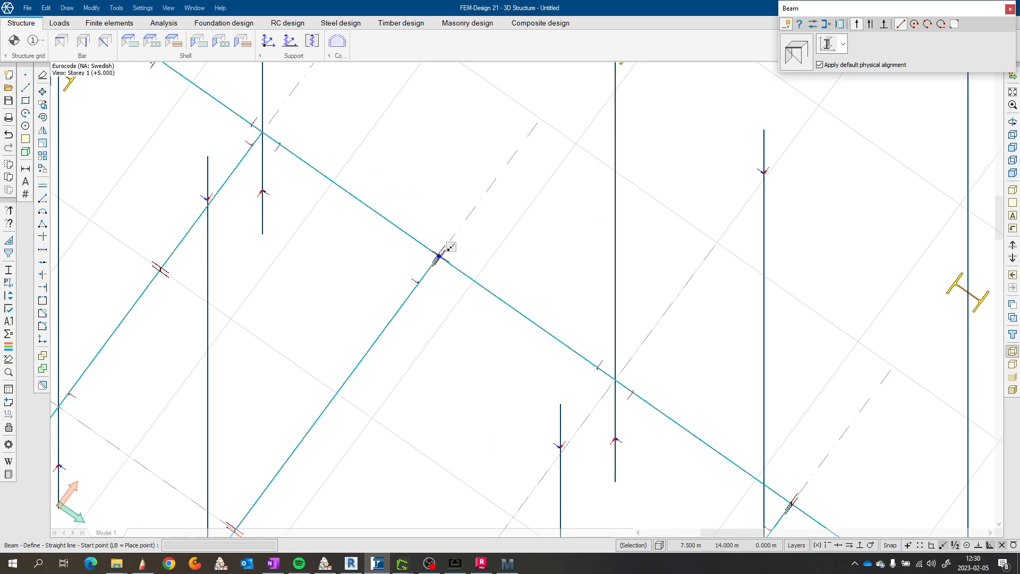
middle_click(441, 257)
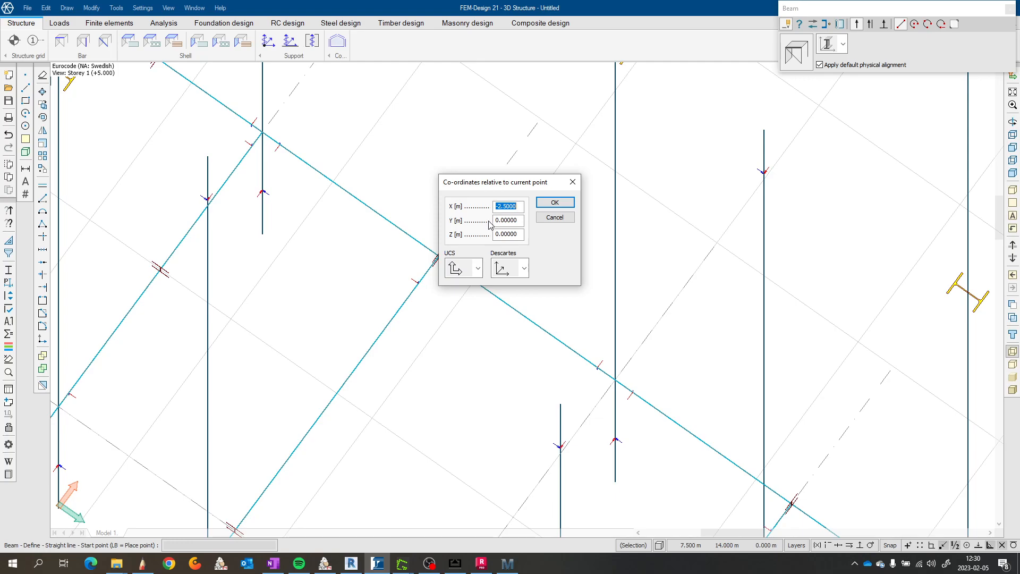
text(0)
text(-)
text(2.5)
key(Return)
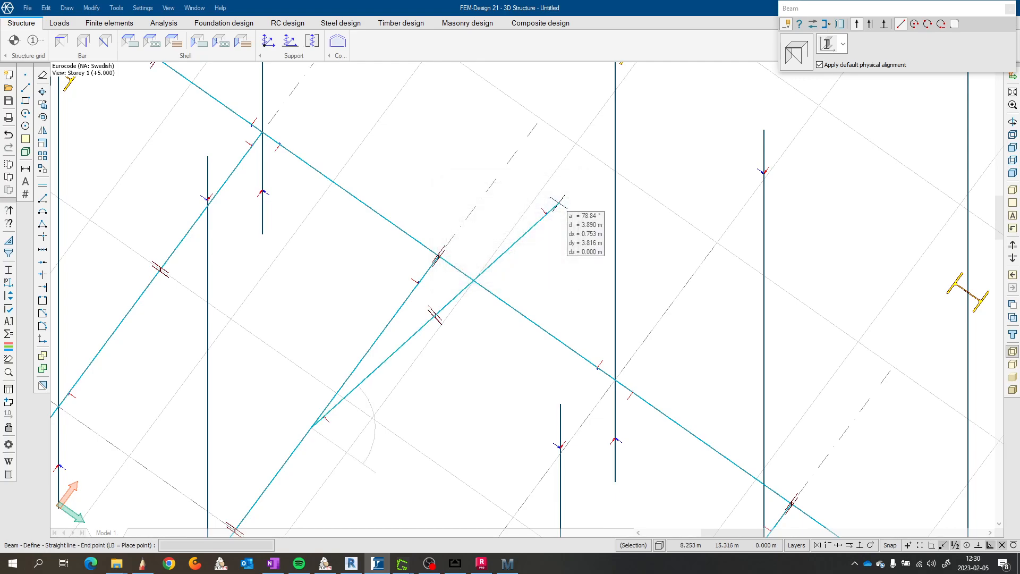
scroll(425, 372, down, 1)
click(436, 287)
scroll(446, 276, up, 1)
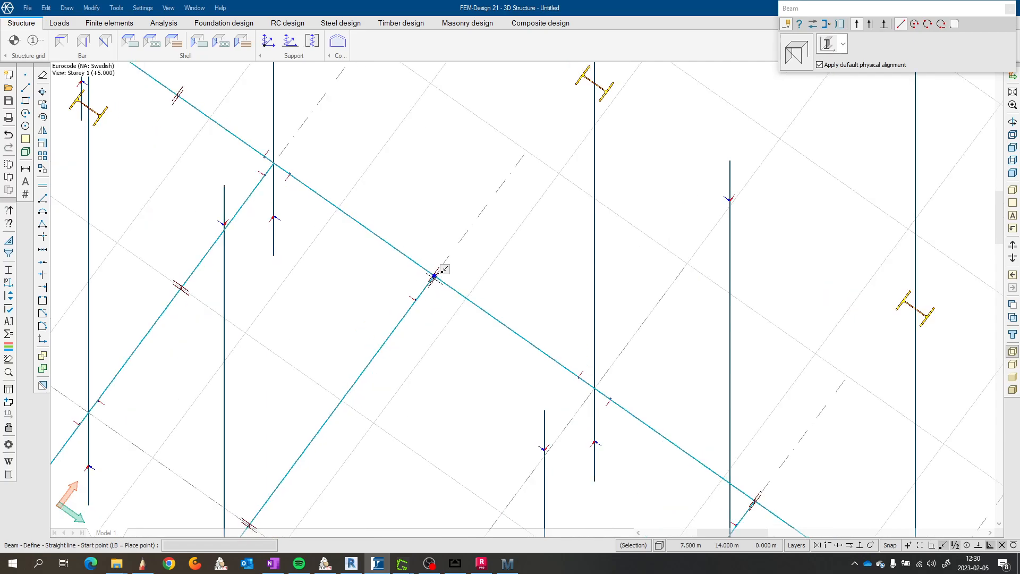
Step: Draw an opening beam between grid axes E and F, parallel to axis 1 and offset -2 m in Y from it
right_click(435, 278)
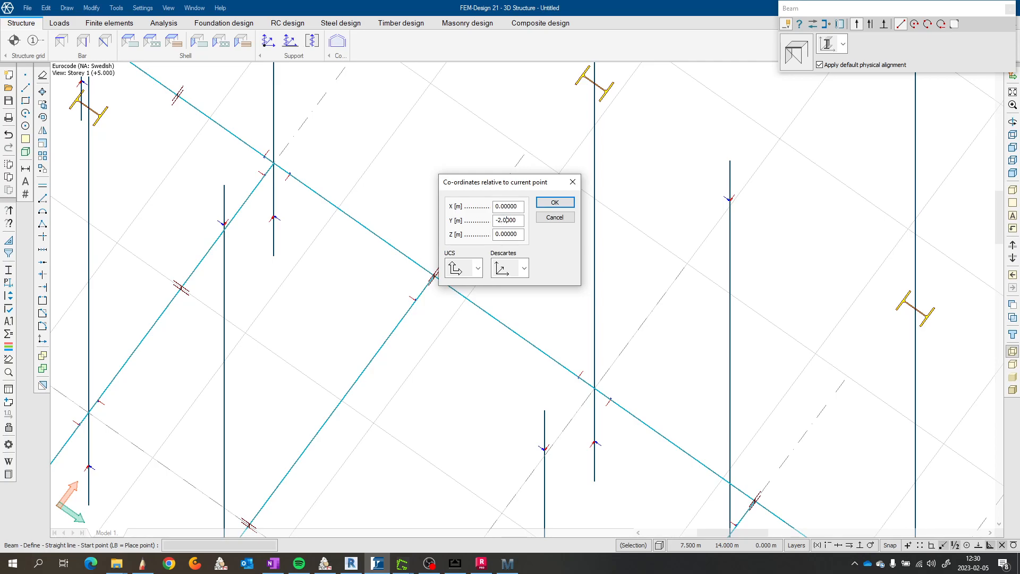
key(Return)
scroll(548, 265, down, 2)
middle_drag(517, 383, 431, 269)
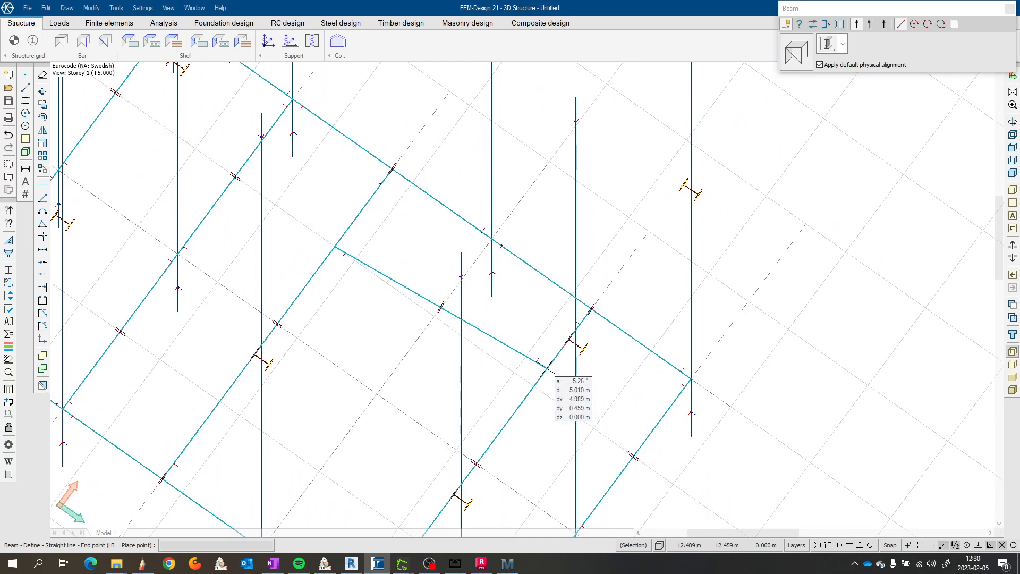
click(534, 385)
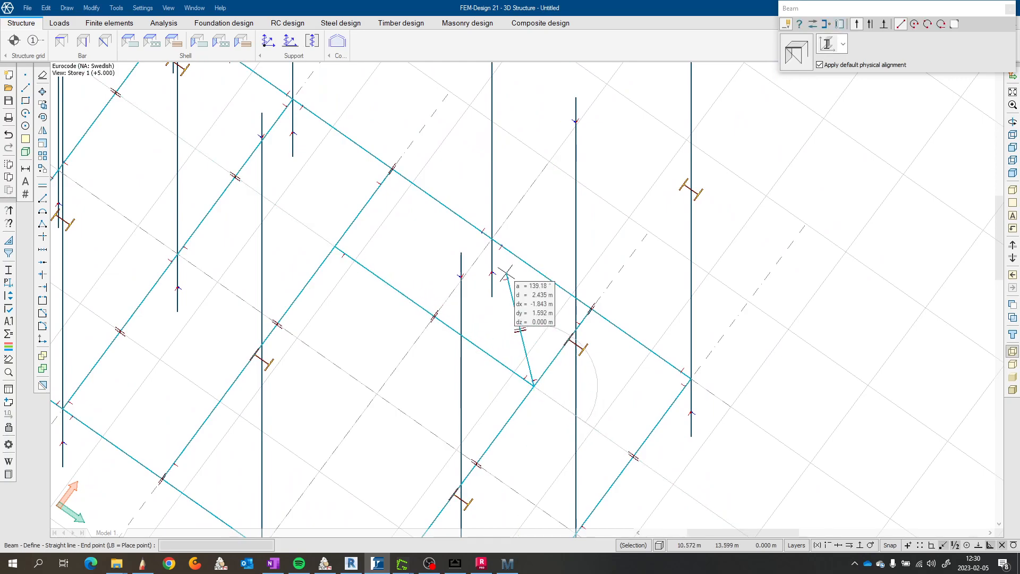
scroll(498, 267, down, 1)
key(Escape)
key(Escape)
Step: Draw a second opening beam between grid axes E and F, parallel to axis 3 and offset 2 m in Y from it
scroll(201, 458, up, 3)
scroll(340, 372, up, 4)
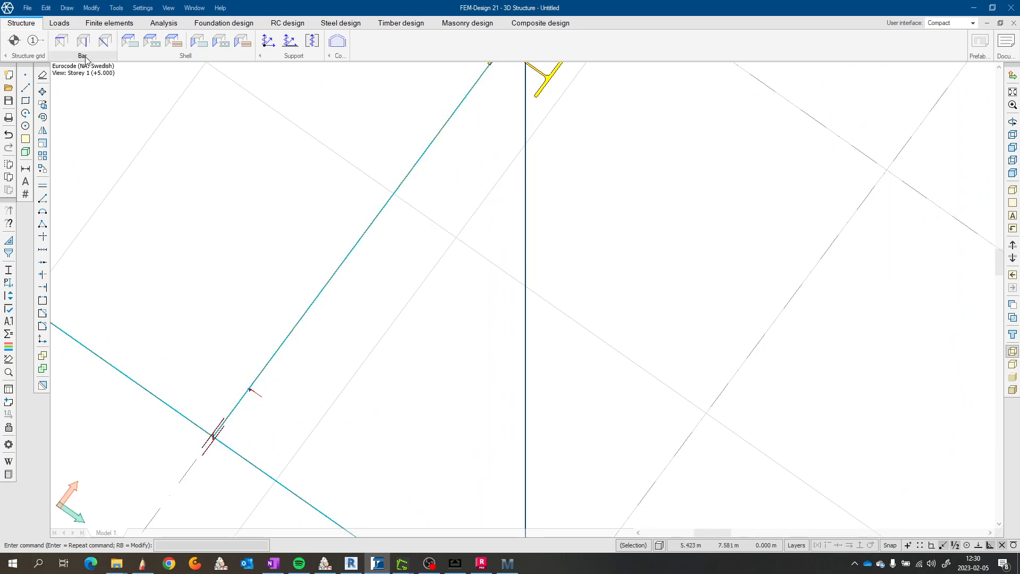
click(61, 41)
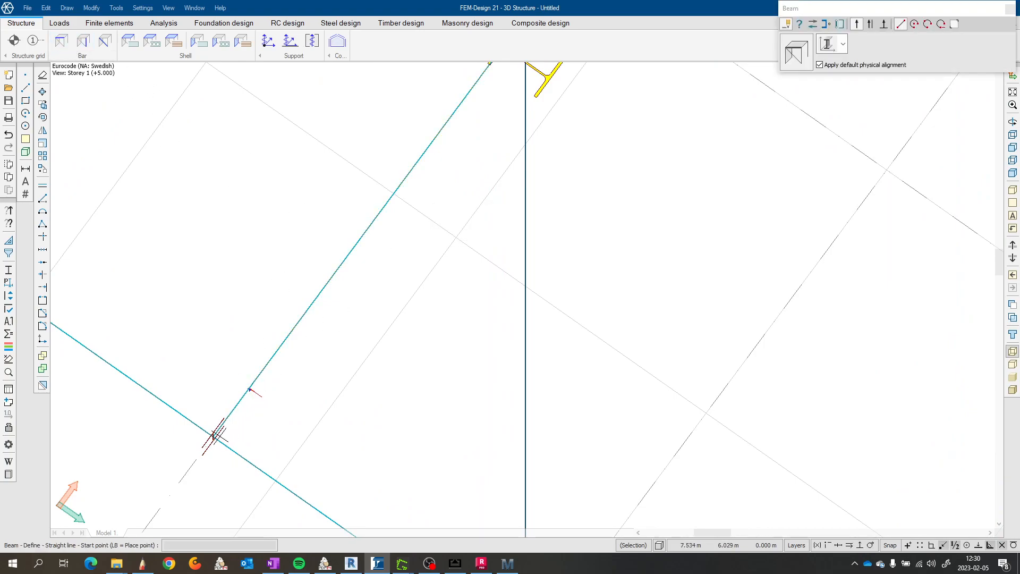
middle_click(211, 439)
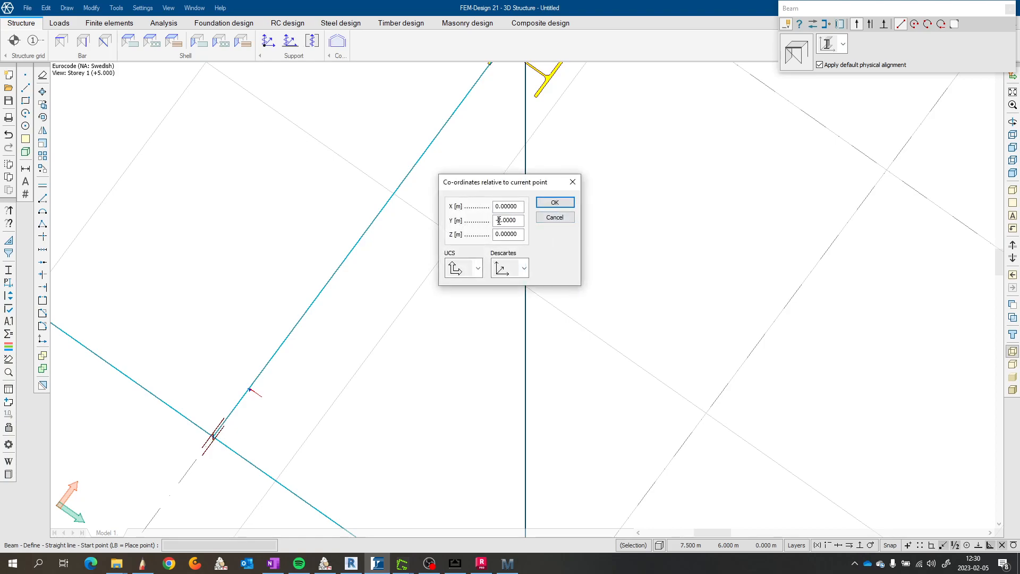
click(569, 206)
scroll(610, 242, down, 4)
middle_drag(728, 304, 713, 289)
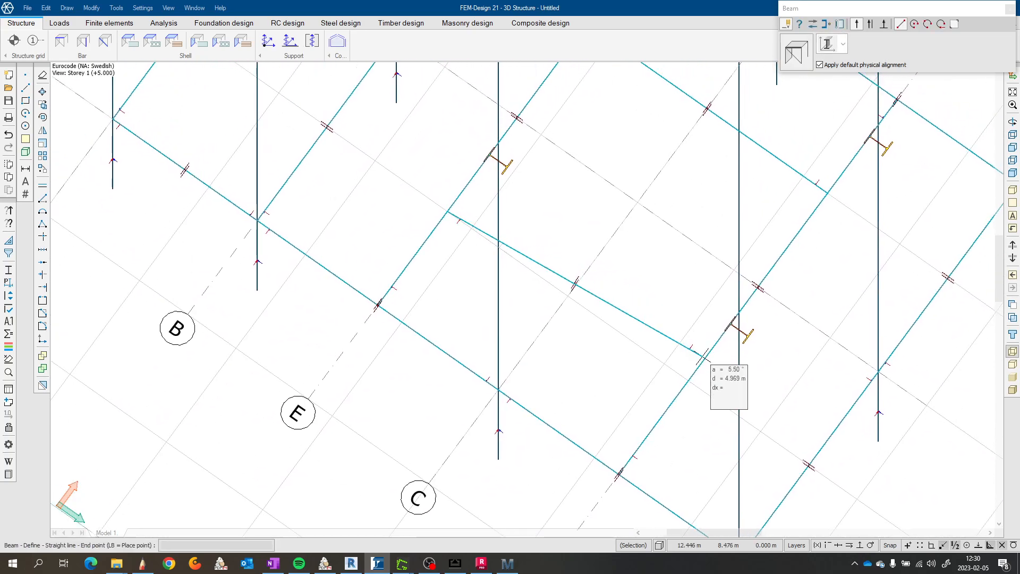
click(689, 378)
scroll(652, 262, down, 2)
right_click(652, 262)
right_click(652, 262)
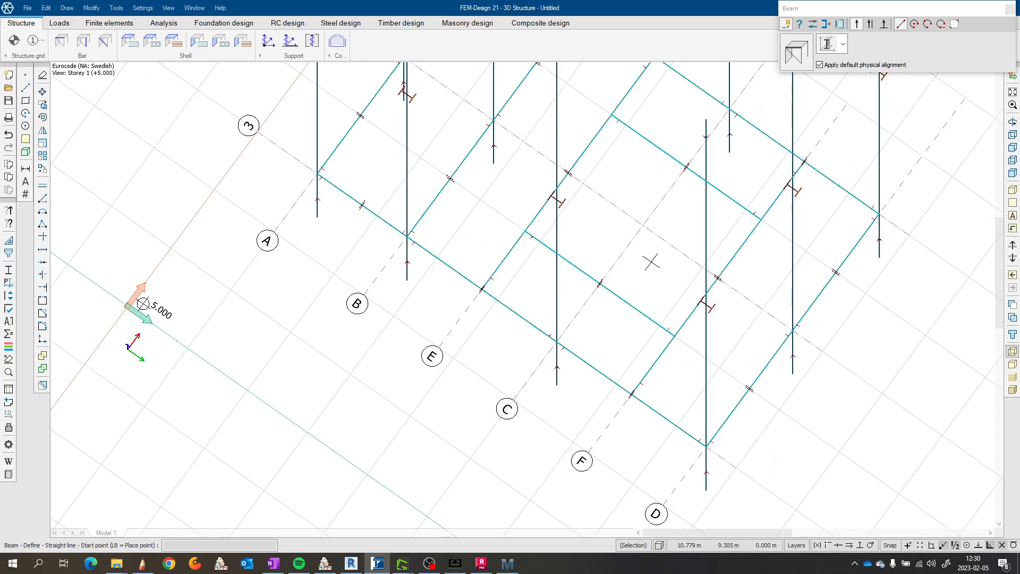
Step: Examine the Storey 1 framing and the two new opening beams from another viewing angle
scroll(649, 222, up, 6)
scroll(649, 257, down, 7)
scroll(649, 260, up, 1)
alt+middle_drag(649, 259, 170, 282)
scroll(632, 293, down, 3)
scroll(255, 337, up, 2)
middle_drag(233, 349, 501, 206)
scroll(434, 235, up, 4)
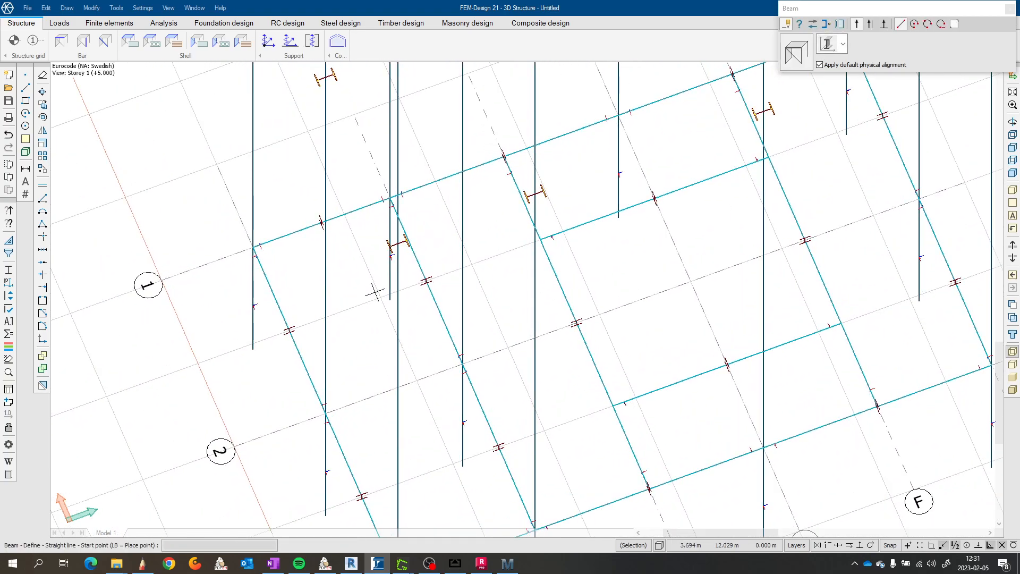
Step: Switch to SketchBook to study the beam layout in the plan sketch, and check the UPE calculation notes in AirServer
click(145, 563)
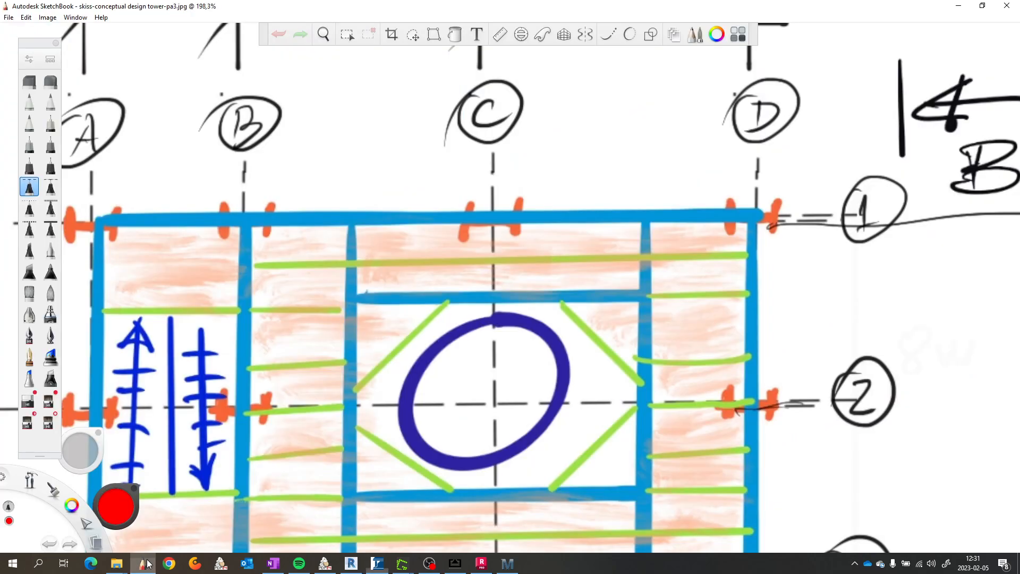
scroll(371, 312, down, 3)
scroll(370, 312, up, 3)
scroll(439, 312, down, 3)
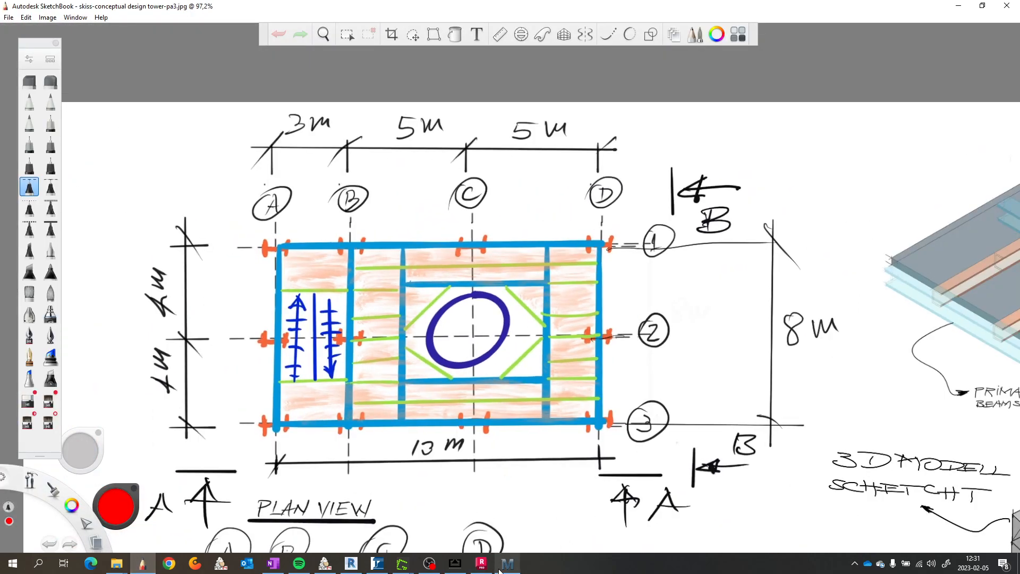
mouse_move(499, 570)
click(456, 564)
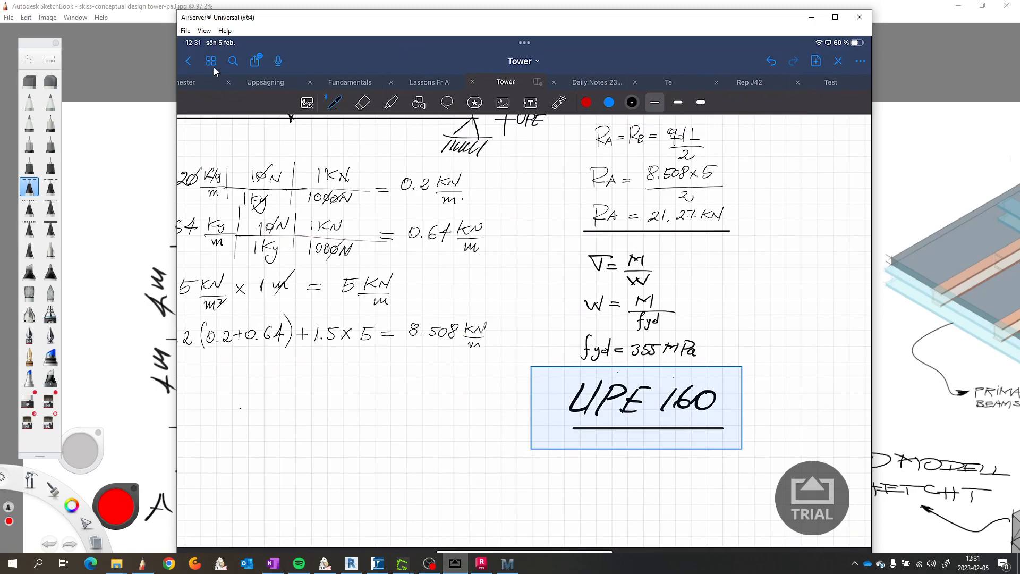
click(136, 14)
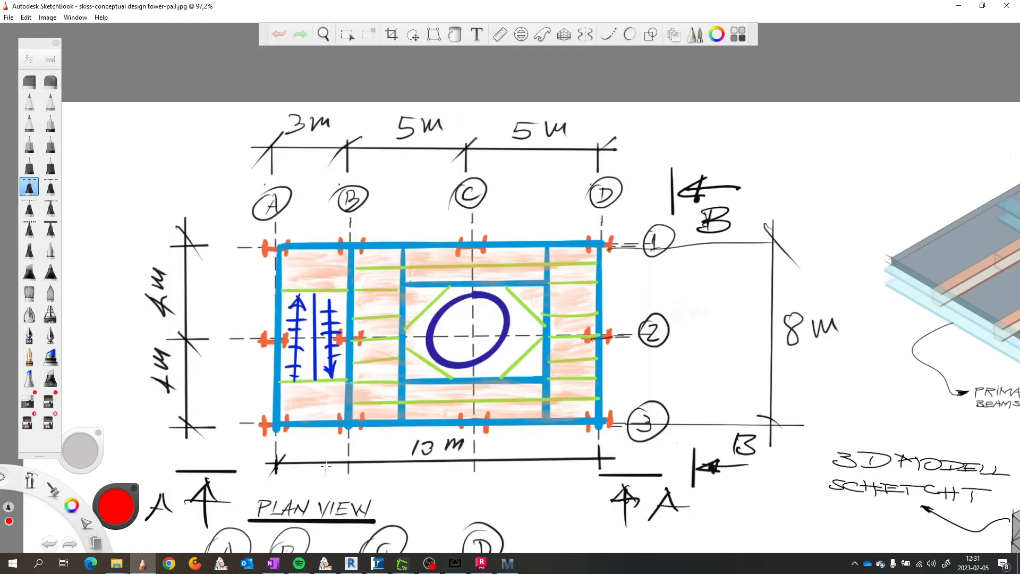
Step: Return to FEM-Design and compare the Storey 1 framing between grid axes A and D with the SketchBook plan
click(377, 564)
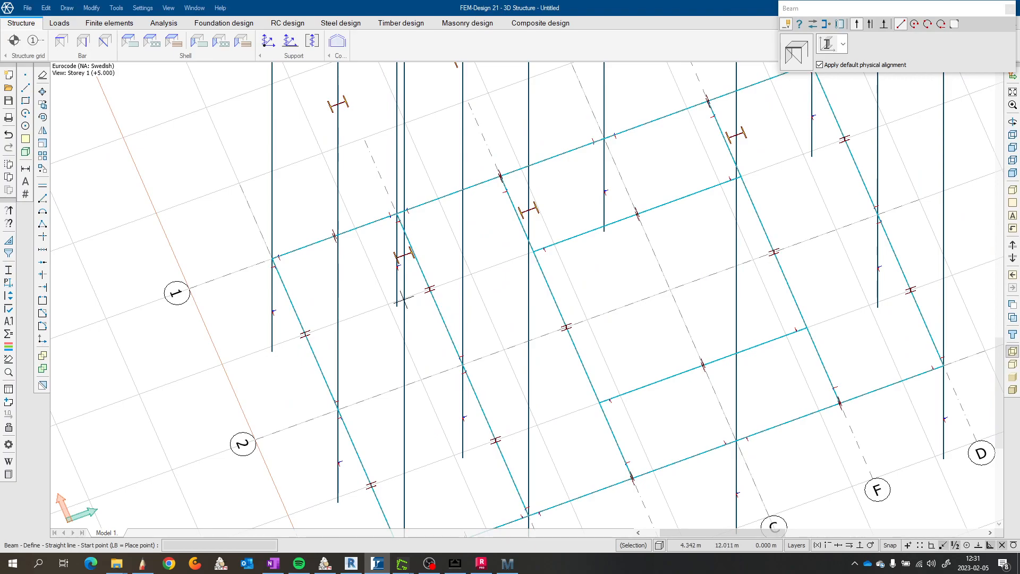
scroll(450, 318, down, 1)
middle_drag(483, 329, 380, 295)
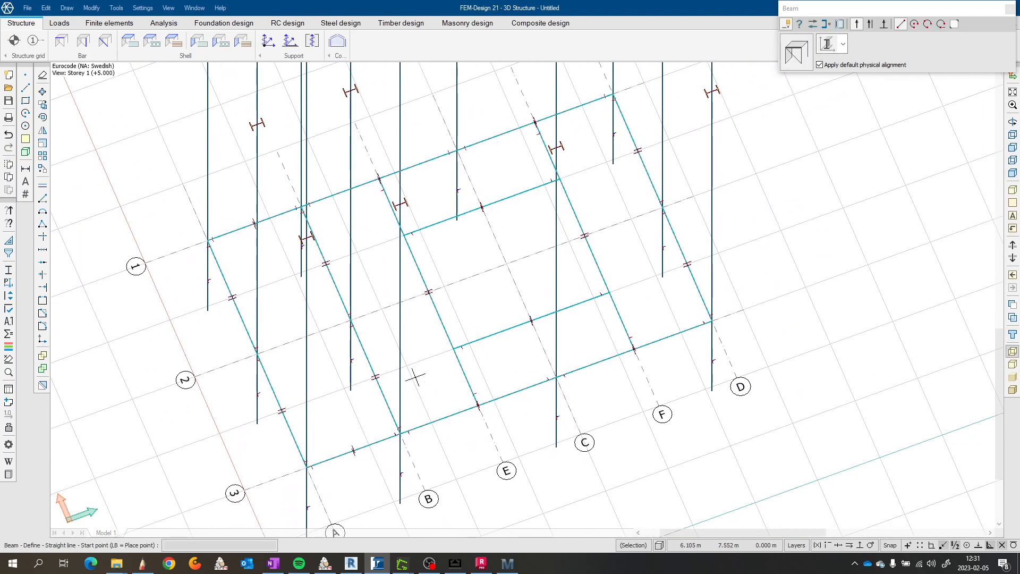
scroll(415, 377, up, 1)
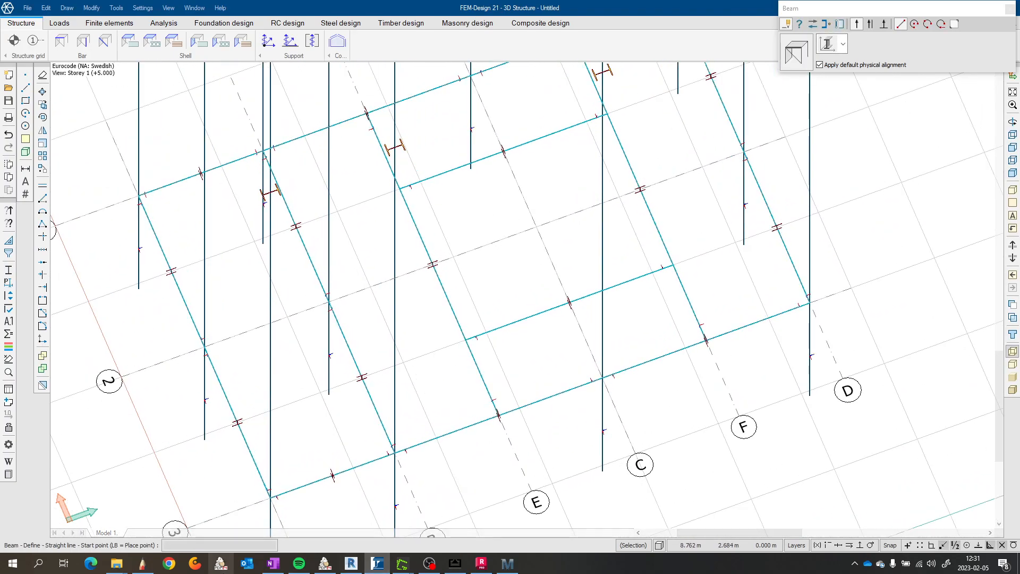
click(143, 564)
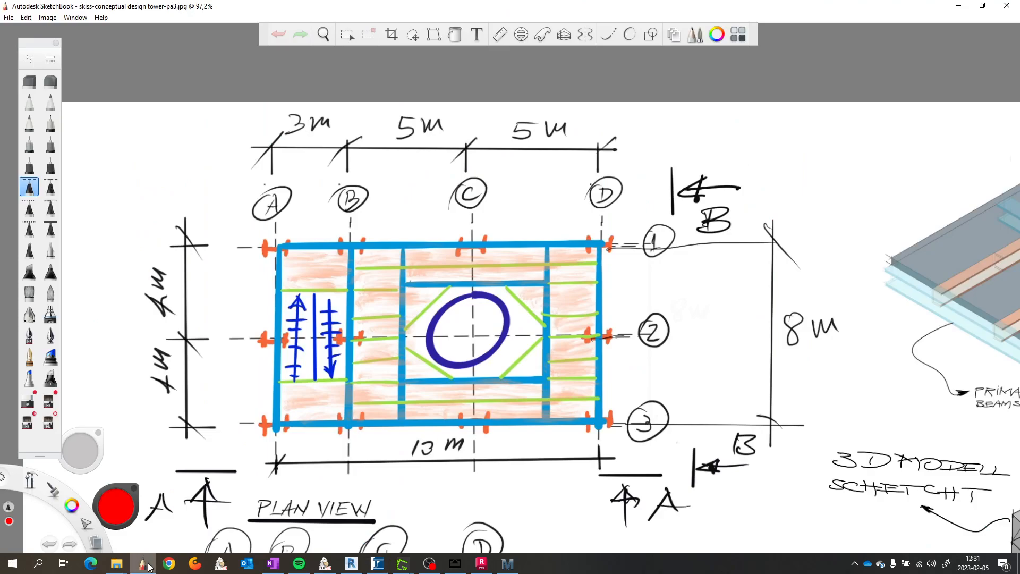
click(377, 563)
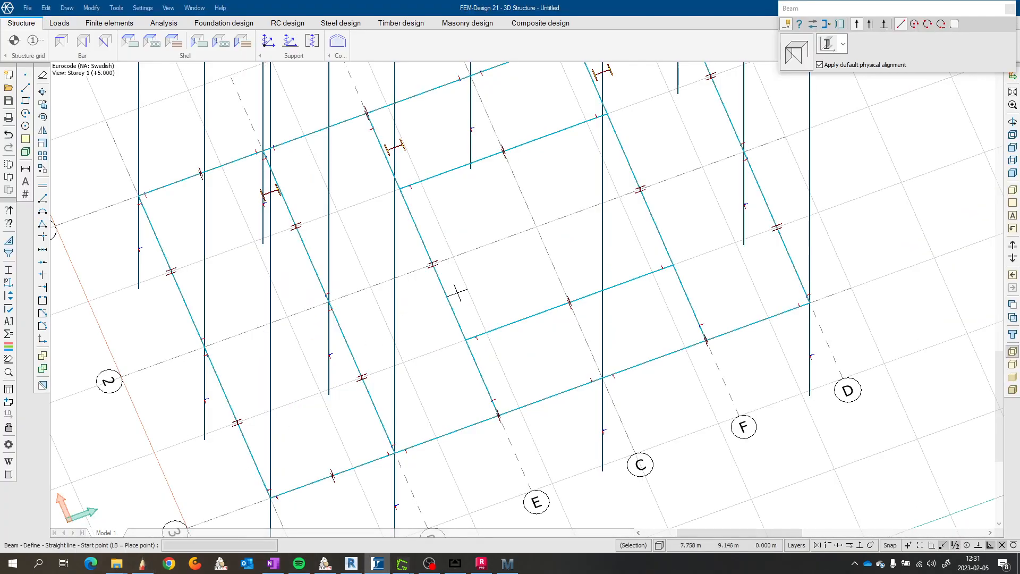
middle_drag(457, 292, 406, 370)
middle_drag(229, 232, 351, 271)
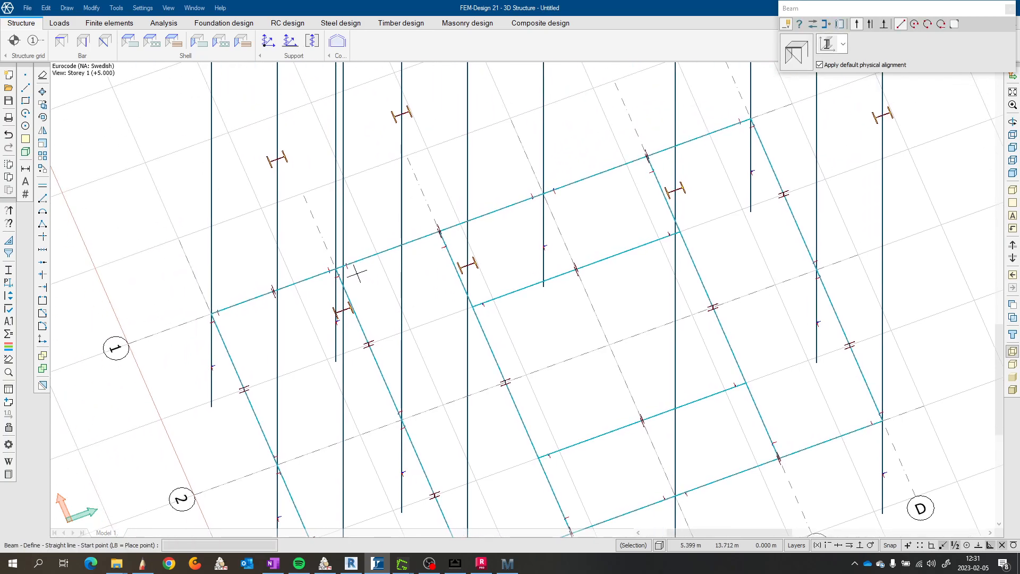
Step: Switch to SketchBook and study the secondary beams in the plan and the 3D detail of primary beams, secondary beams and grating
click(143, 563)
scroll(537, 248, up, 4)
scroll(623, 285, down, 9)
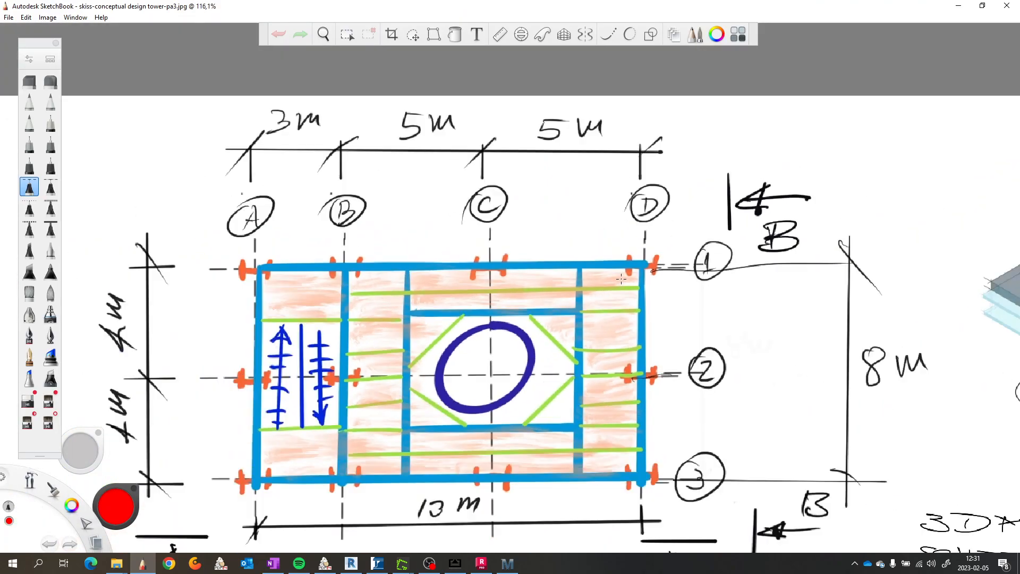
scroll(719, 306, up, 8)
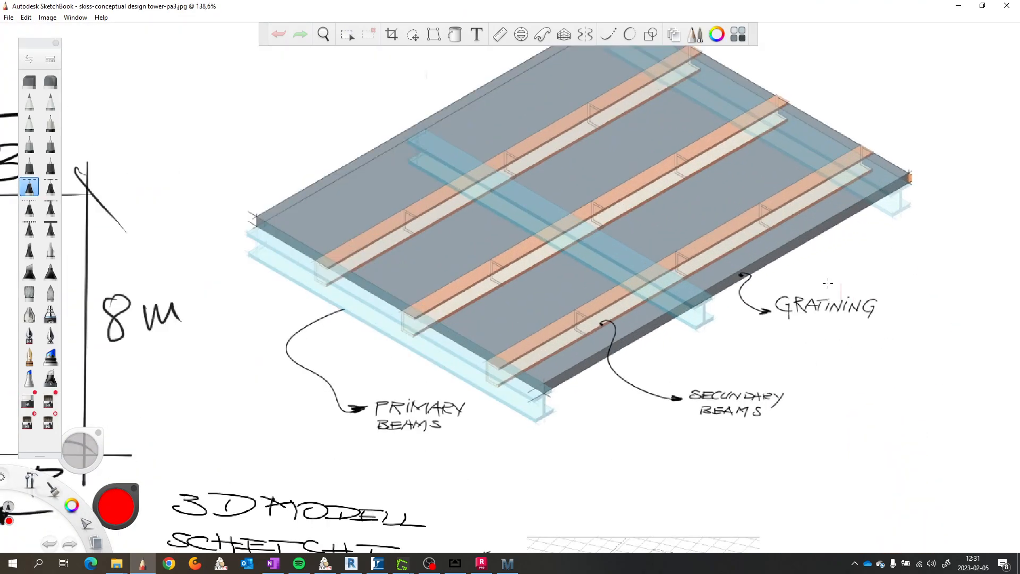
scroll(779, 253, up, 1)
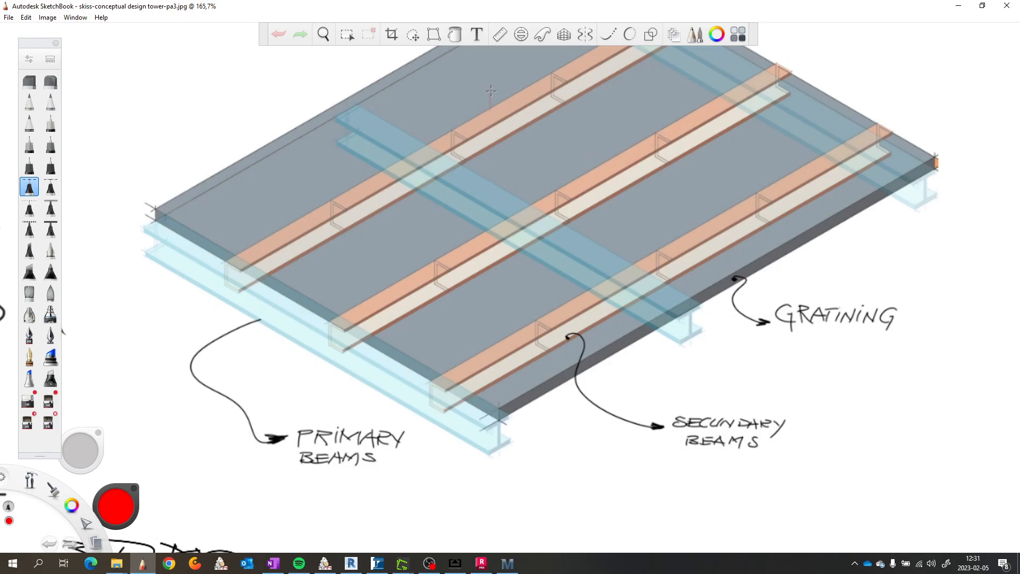
scroll(612, 196, down, 4)
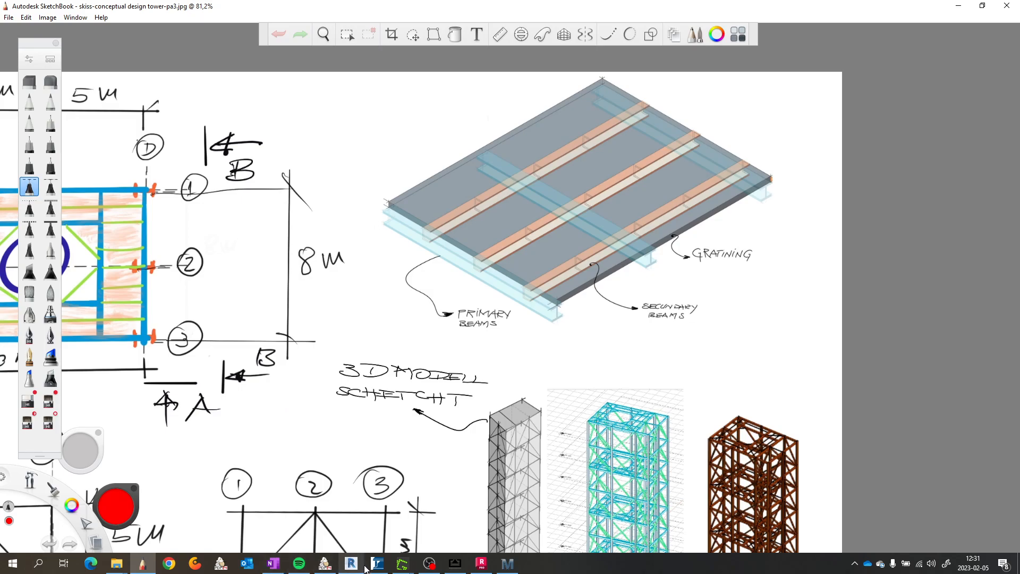
Step: Switch to FEM-Design and choose a channel from the UPE-Swedish steel sections as the section for the new beams
click(375, 564)
middle_drag(508, 380, 483, 438)
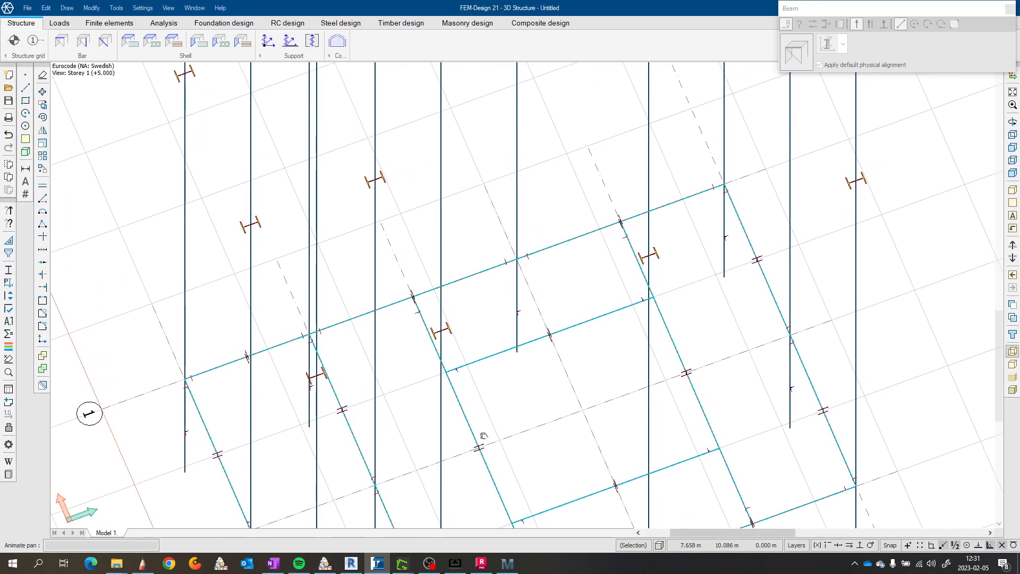
scroll(484, 439, down, 1)
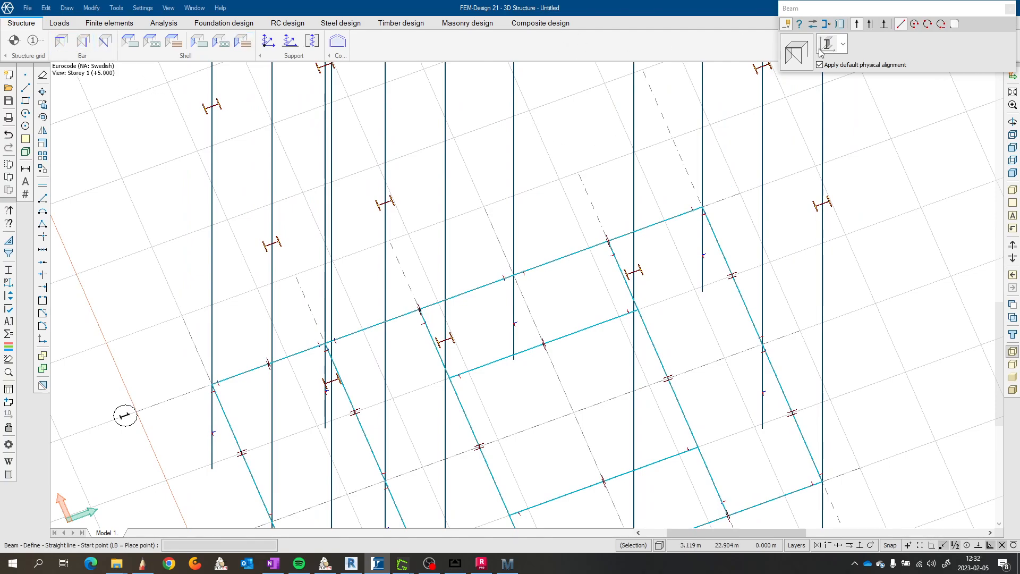
click(799, 55)
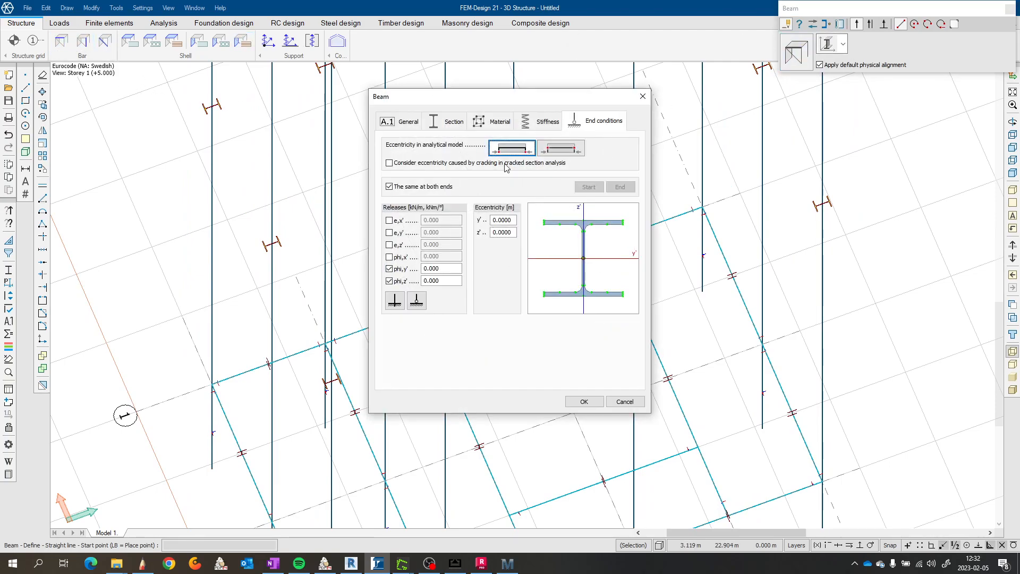
click(445, 121)
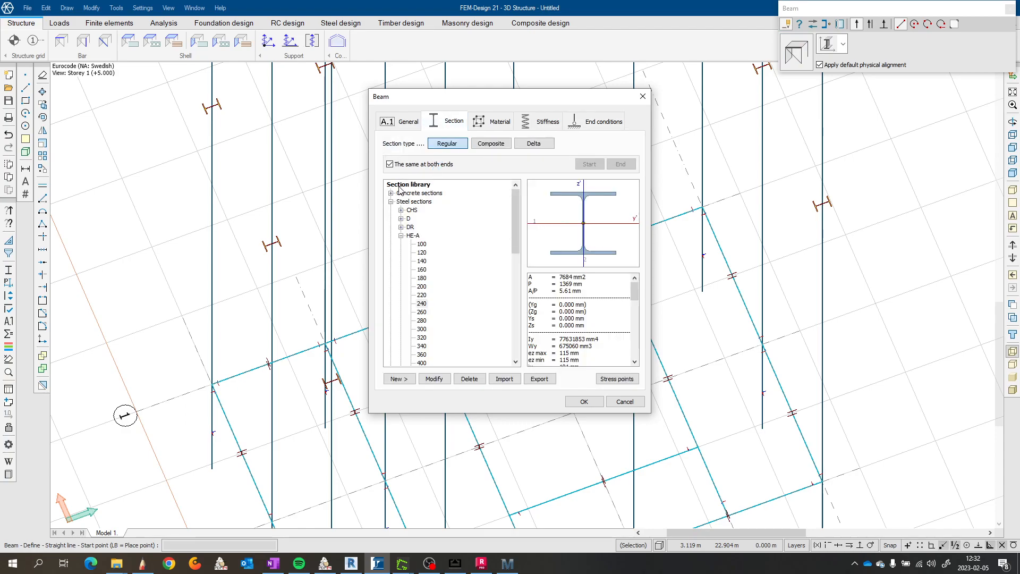
click(402, 237)
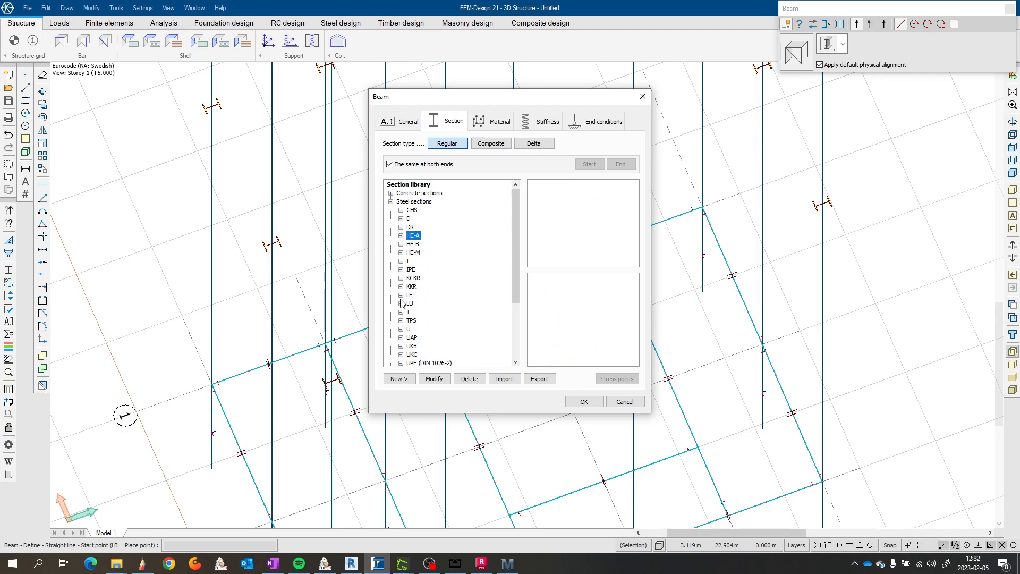
scroll(402, 346, down, 2)
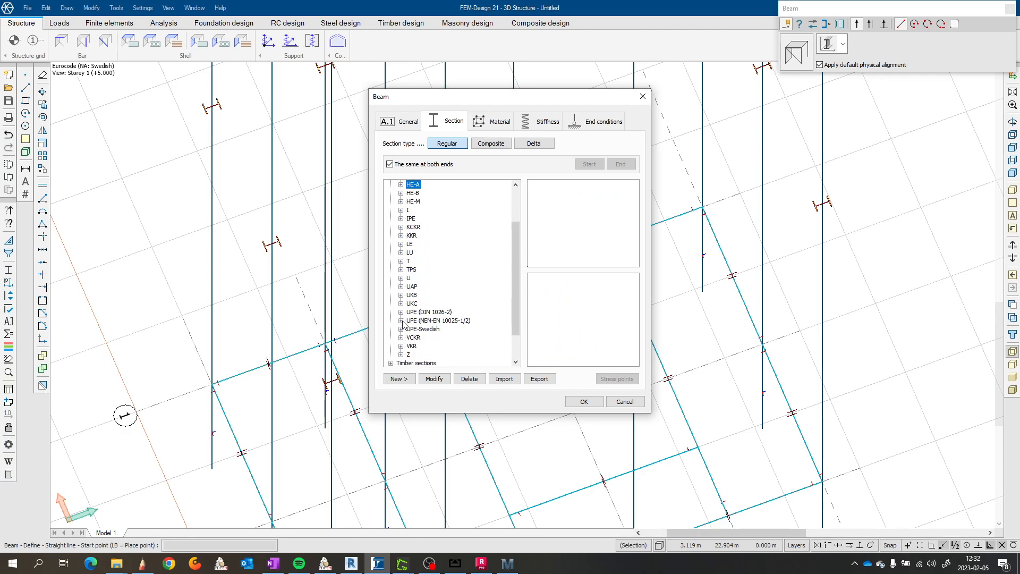
click(402, 328)
scroll(405, 308, down, 6)
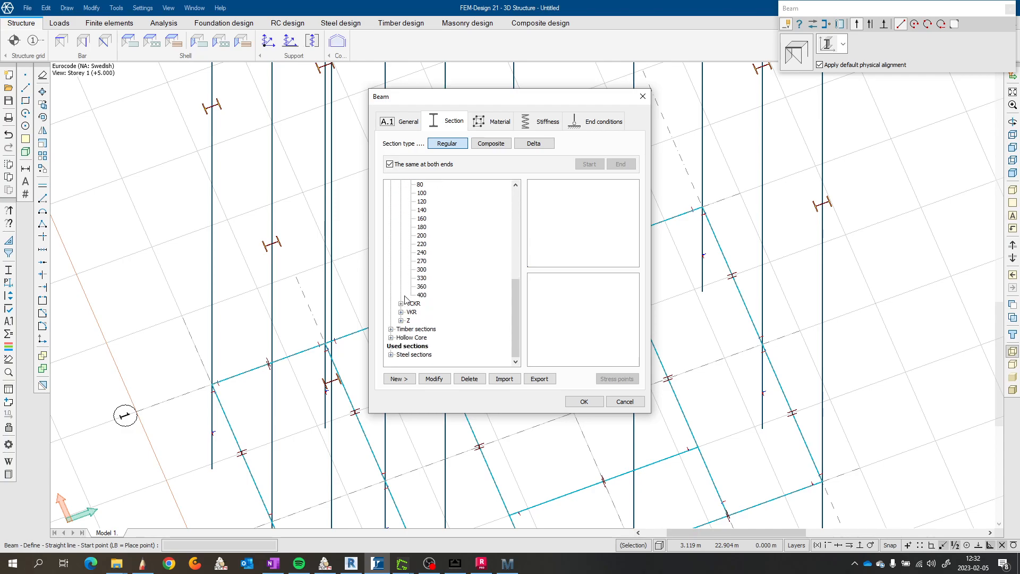
click(417, 212)
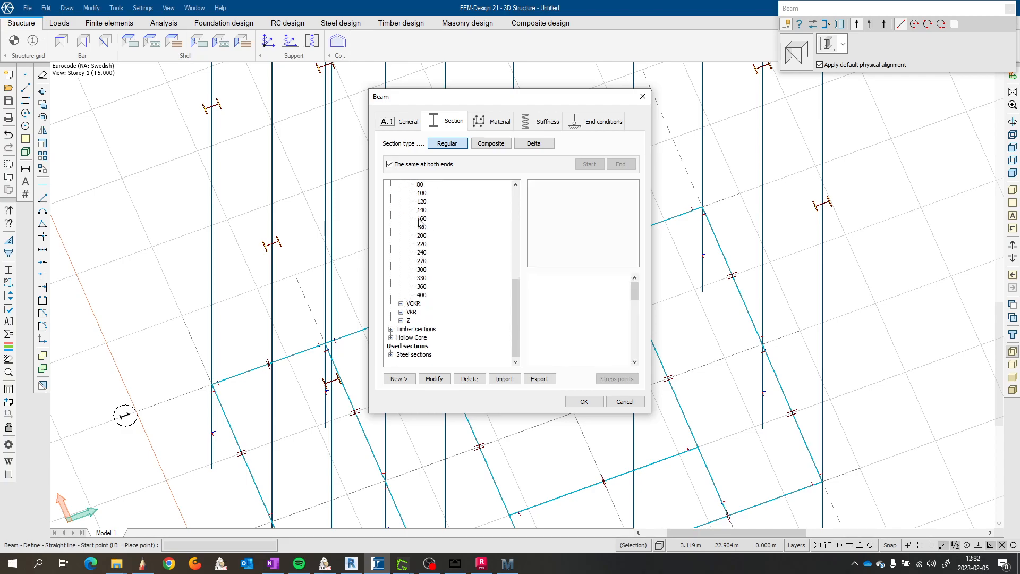
Step: Review the new beam's material and end conditions, and accept the beam properties
click(495, 122)
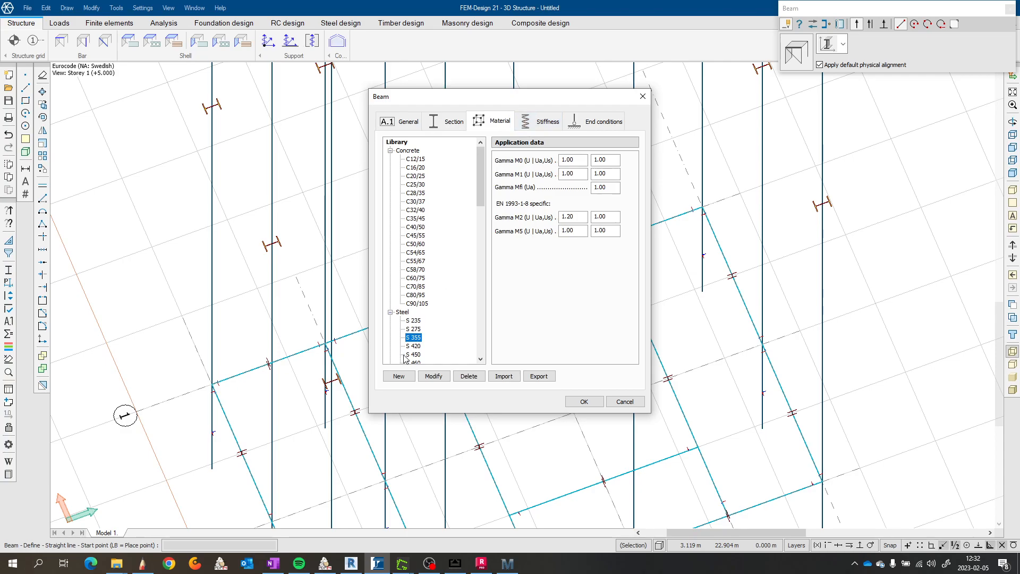
click(608, 122)
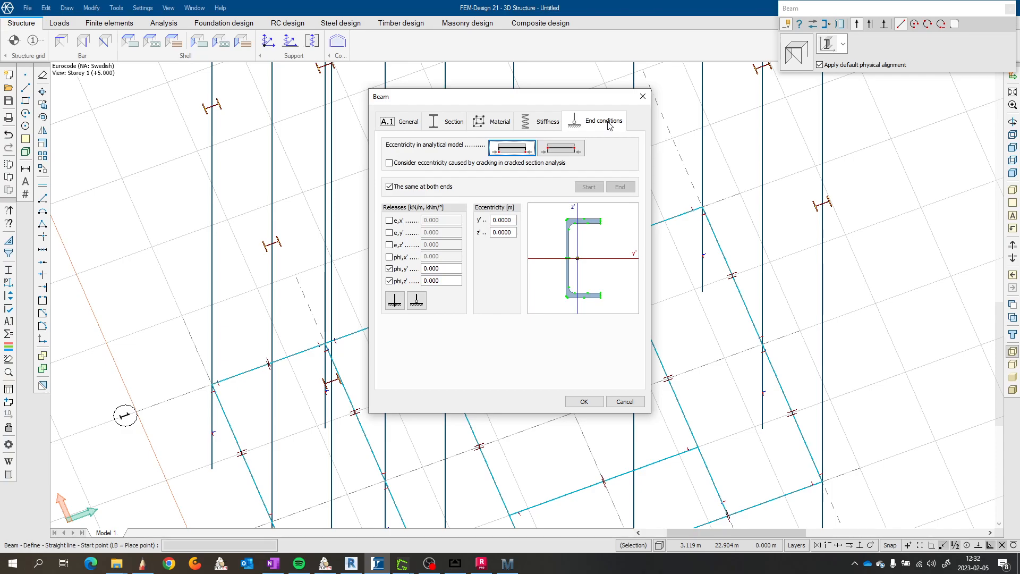
click(584, 402)
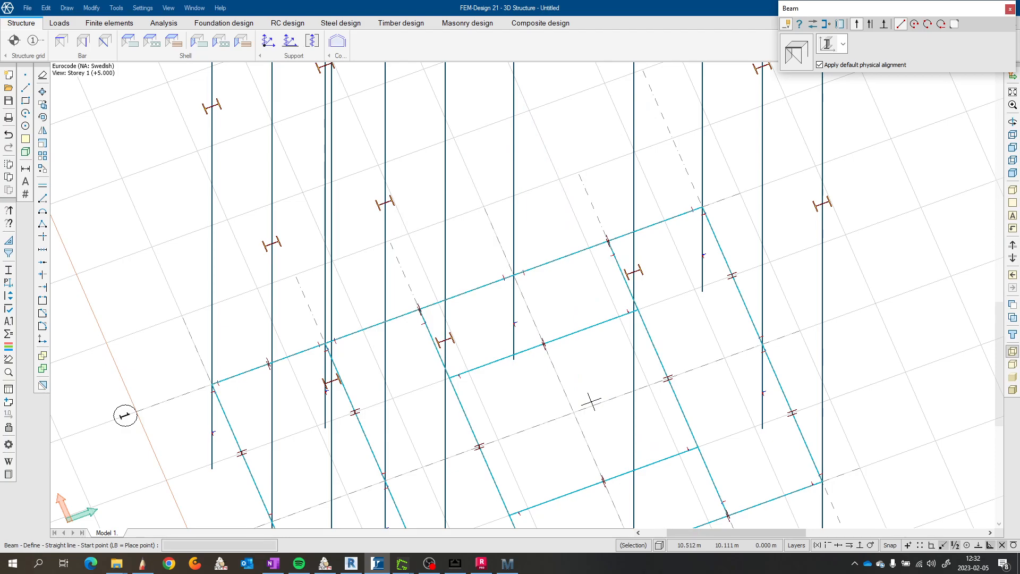
Step: Switch to SketchBook and study the green secondary beams between axes B and D in the plan view
scroll(397, 340, down, 4)
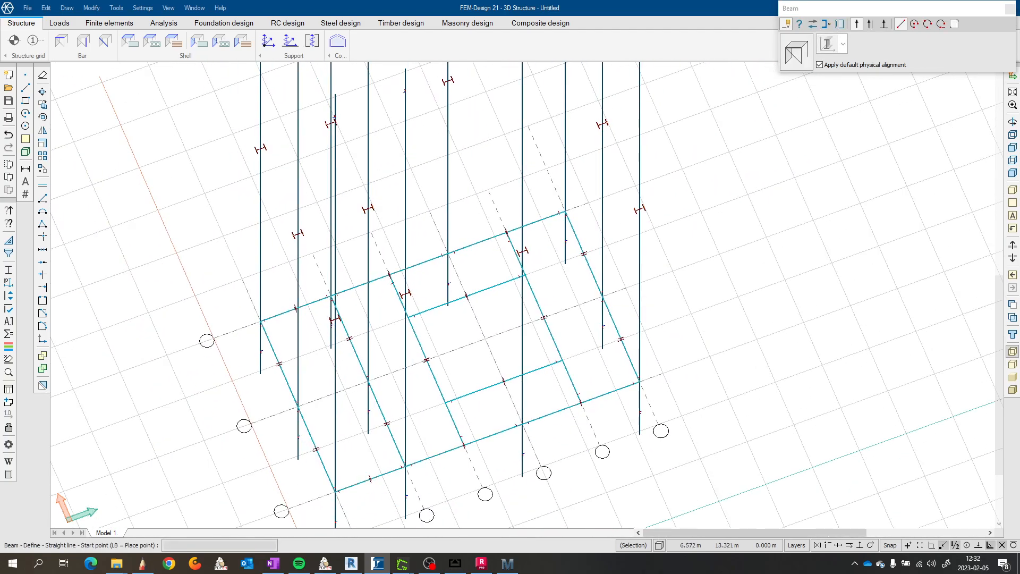
scroll(386, 376, up, 4)
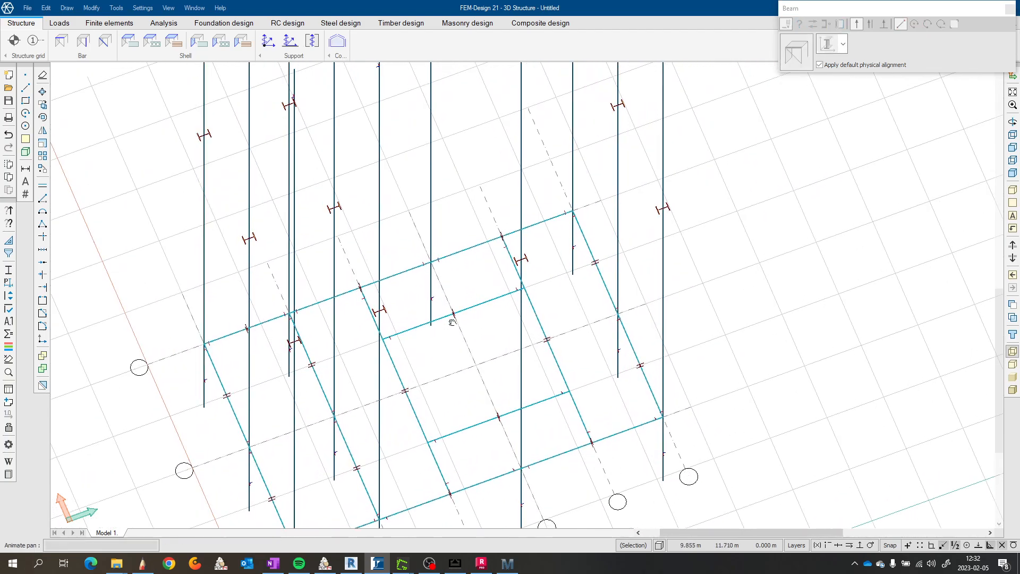
click(144, 564)
scroll(386, 323, down, 2)
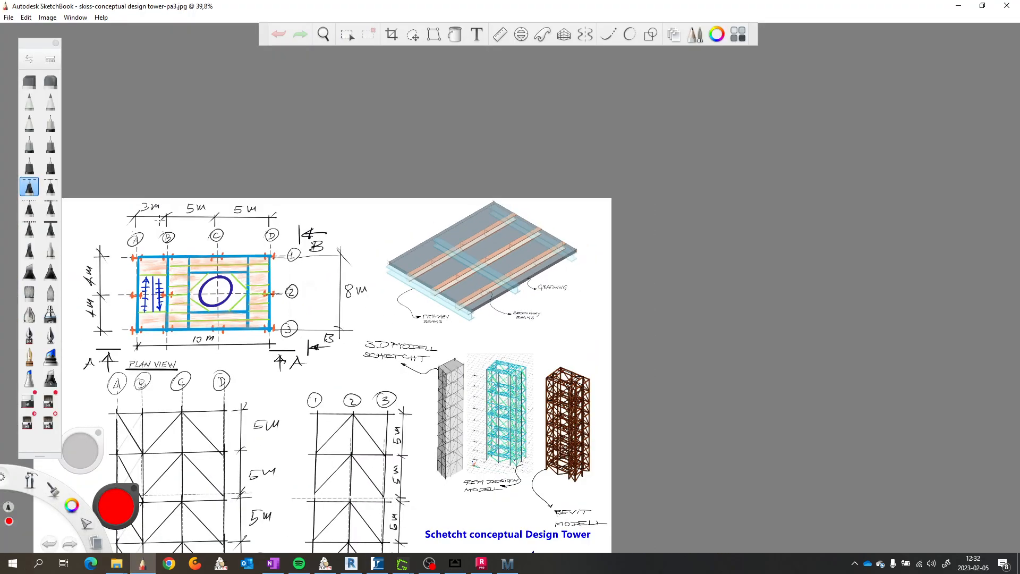
scroll(138, 223, up, 2)
scroll(271, 294, up, 2)
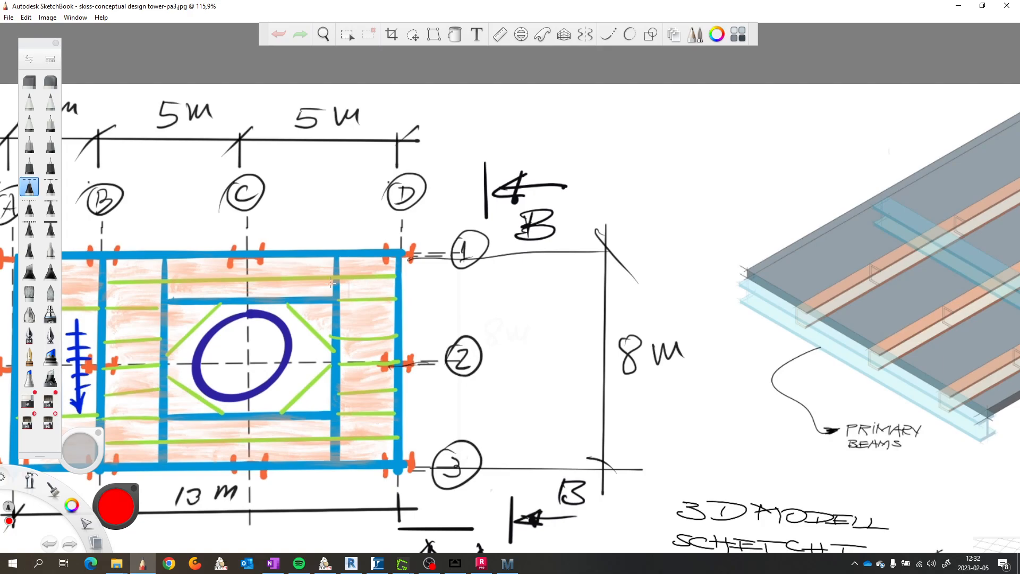
scroll(349, 287, down, 3)
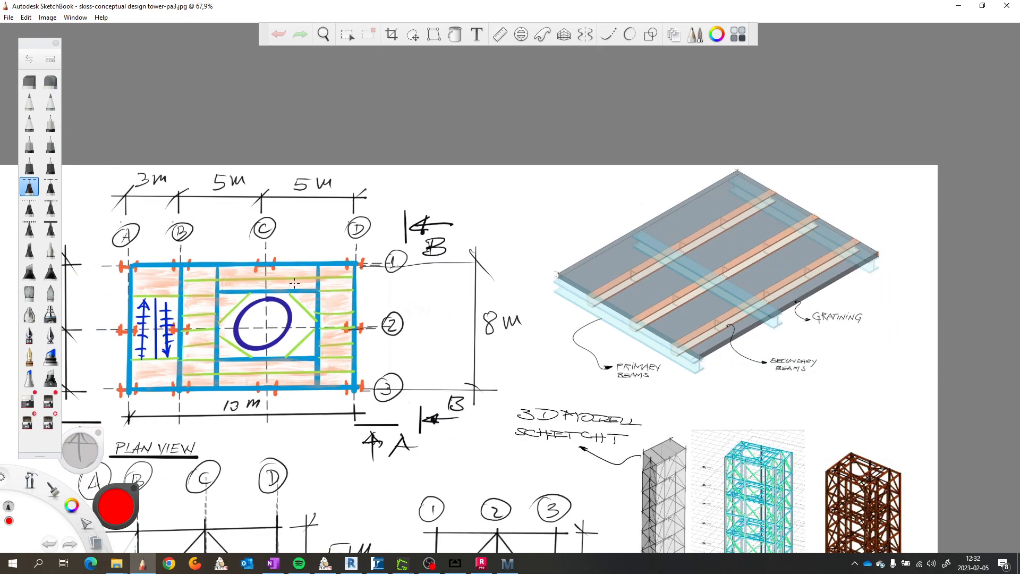
Step: Return to FEM-Design and set the new beam's identifier to BI-sec in its general properties
click(145, 562)
scroll(519, 398, down, 2)
mouse_move(531, 381)
shift+middle_down()
mouse_move(404, 362)
mouse_move(405, 331)
shift+middle_up()
scroll(399, 313, up, 3)
scroll(708, 348, up, 6)
scroll(694, 367, up, 1)
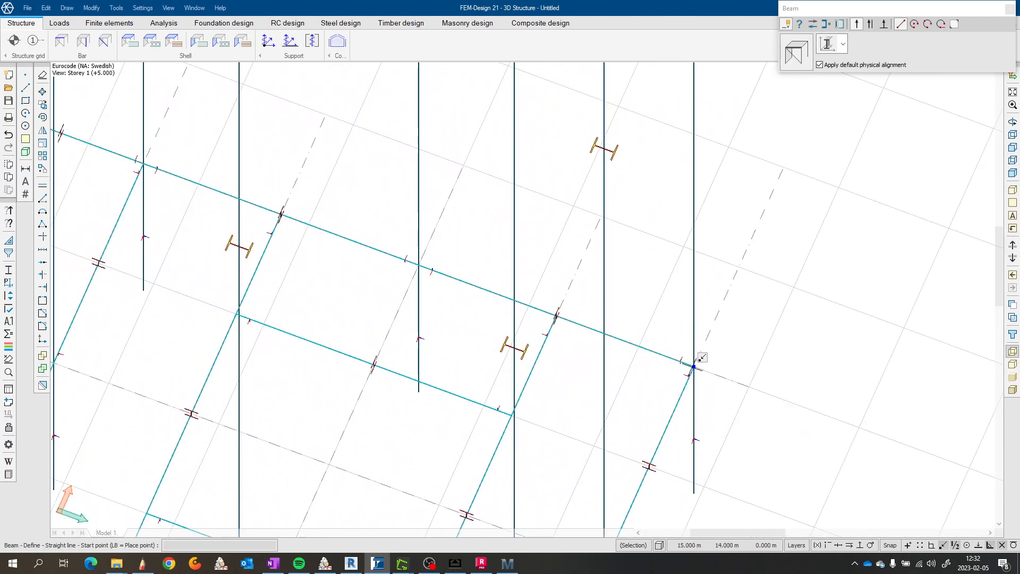
click(796, 53)
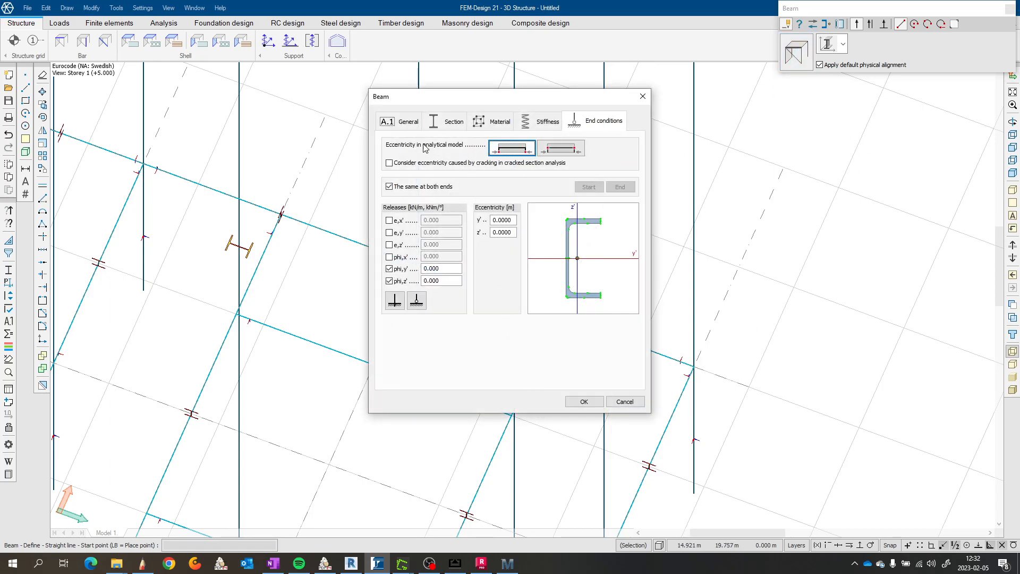
click(404, 121)
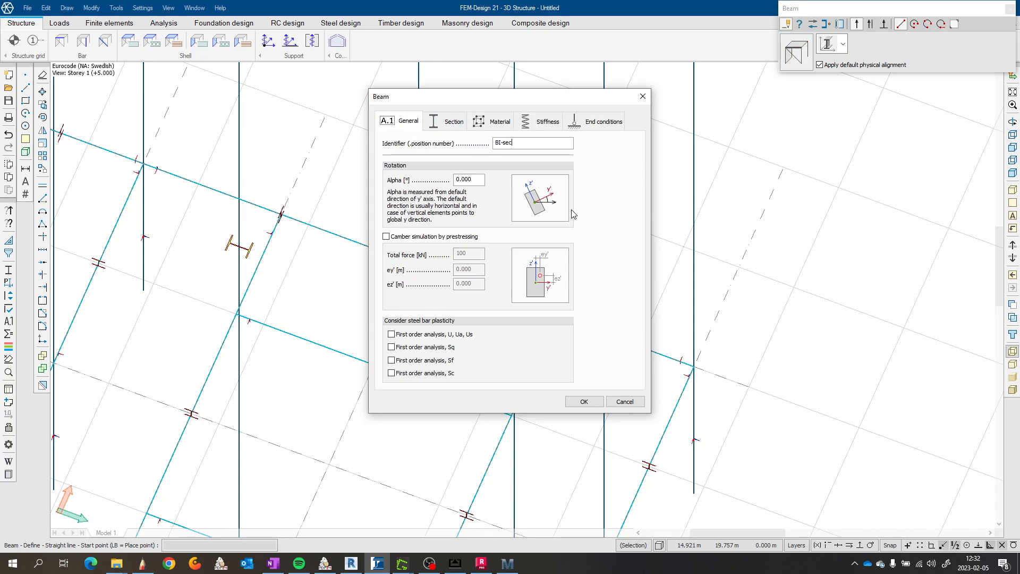
click(588, 403)
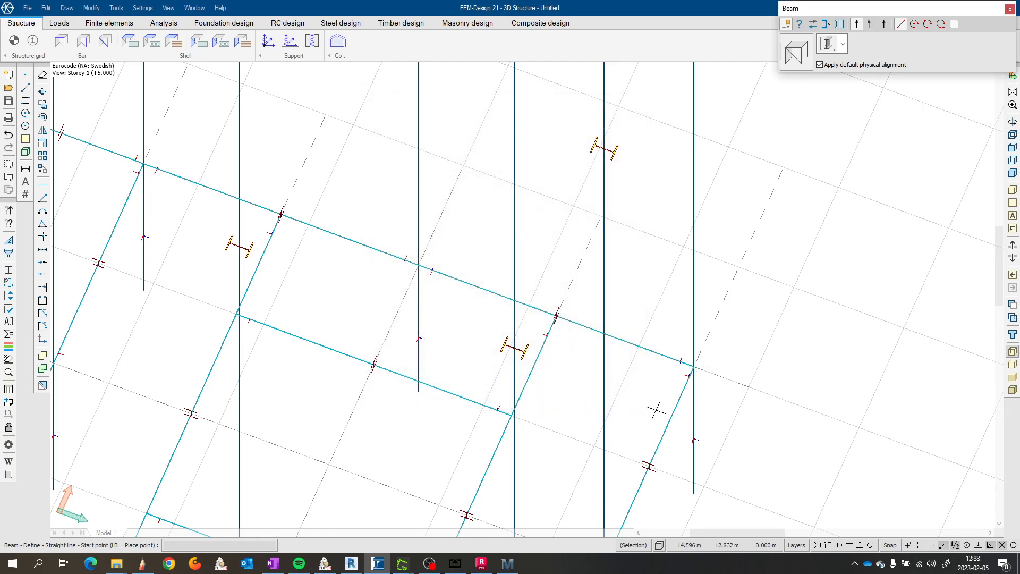
Step: Draw secondary beams in three segments from axis D to axis B, starting at Y -1 m from the corner of axes D and 1
middle_drag(591, 373, 609, 348)
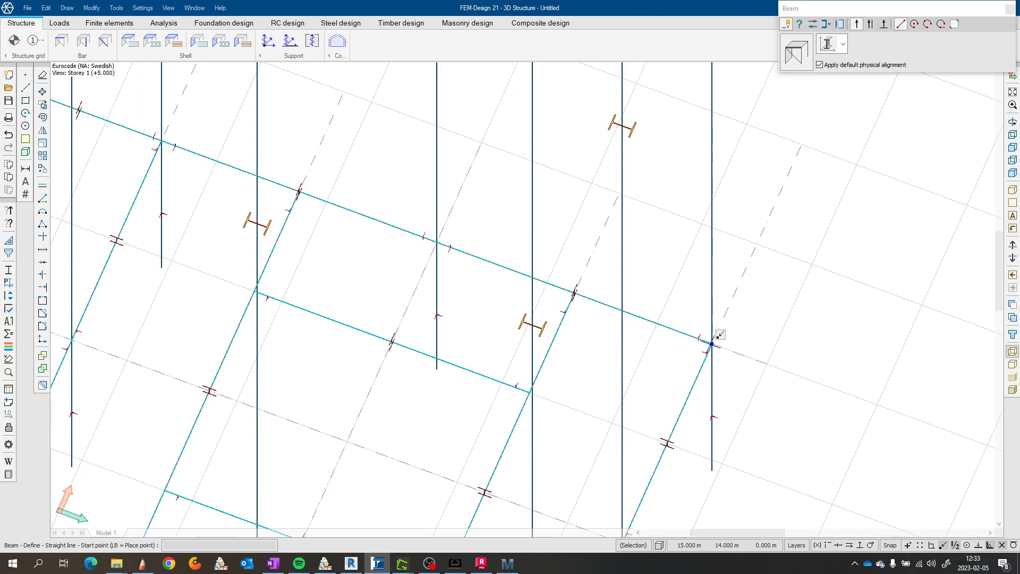
middle_click(712, 345)
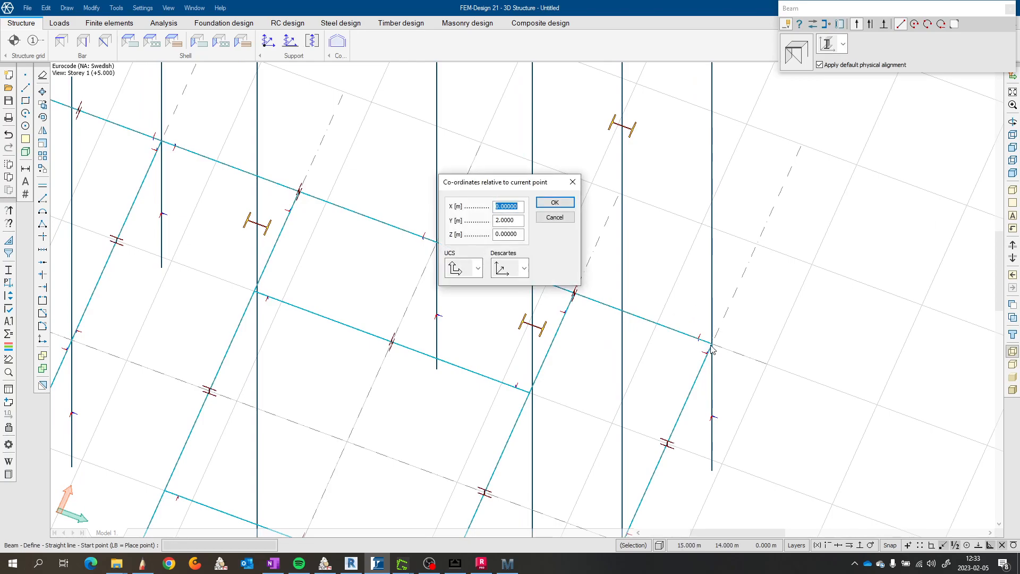
drag(515, 223, 461, 222)
text(-1)
click(555, 203)
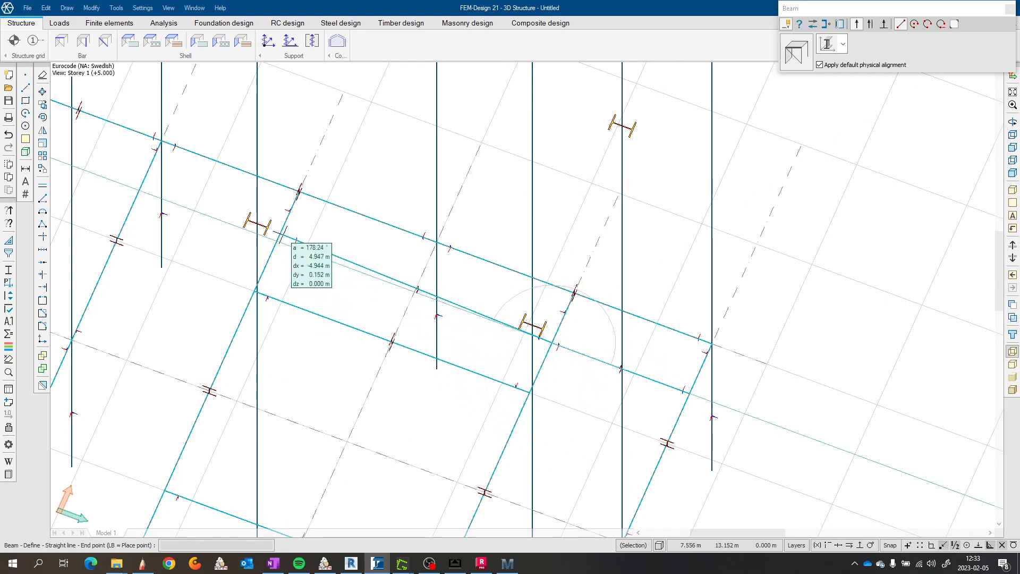
click(276, 241)
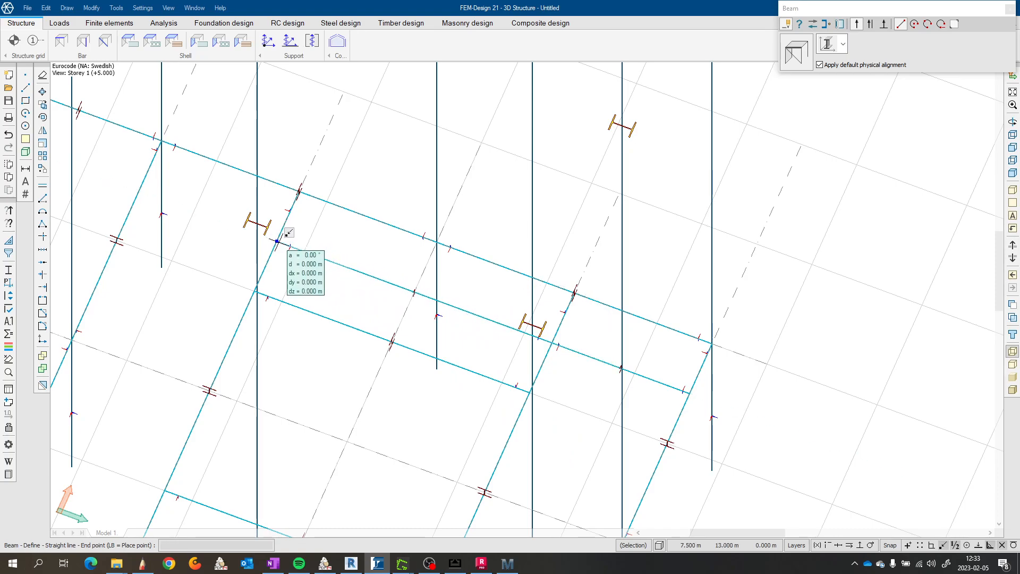
click(139, 190)
scroll(178, 182, down, 8)
middle_drag(194, 199, 336, 281)
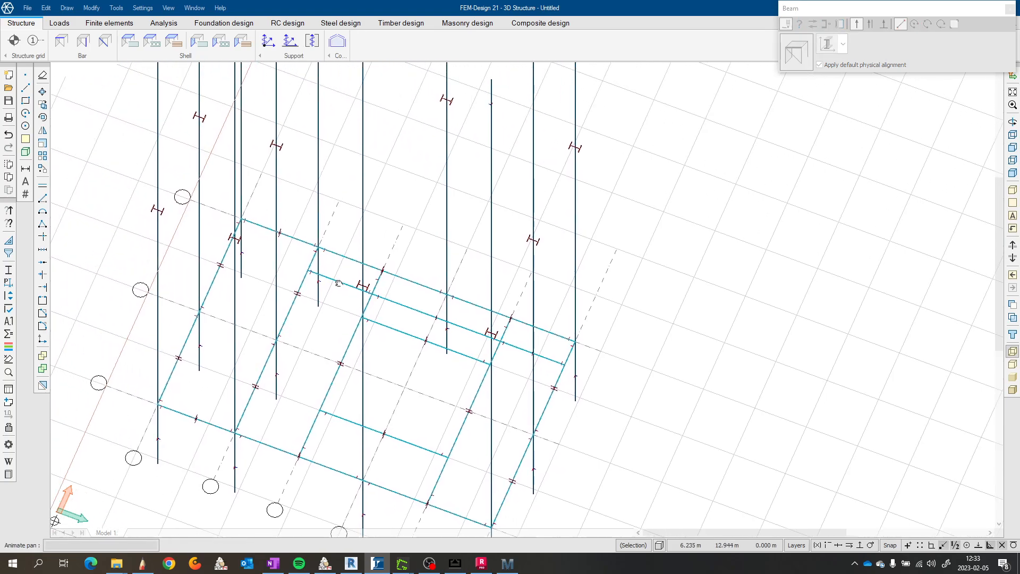
key(Escape)
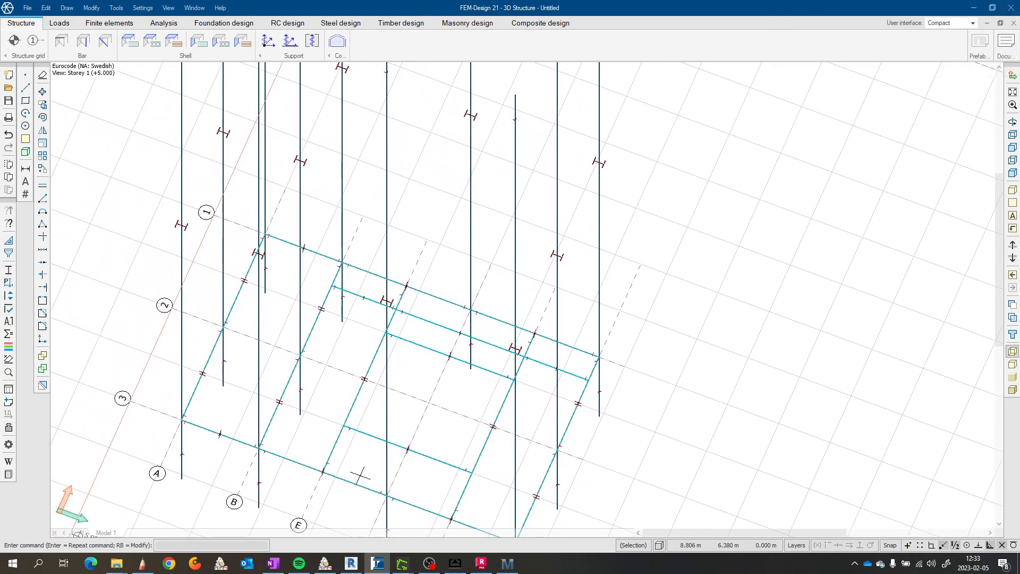
scroll(461, 370, up, 2)
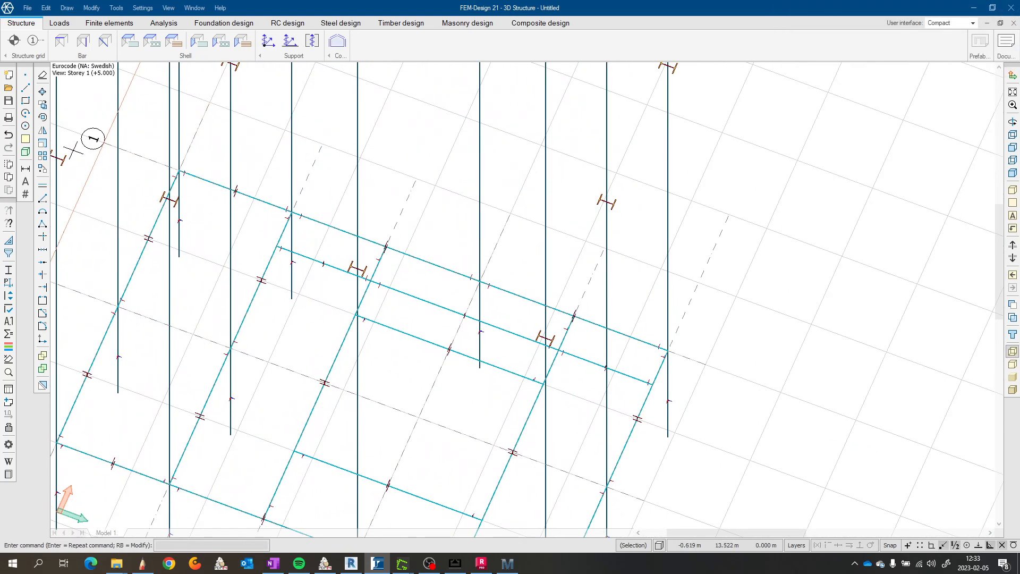
click(42, 104)
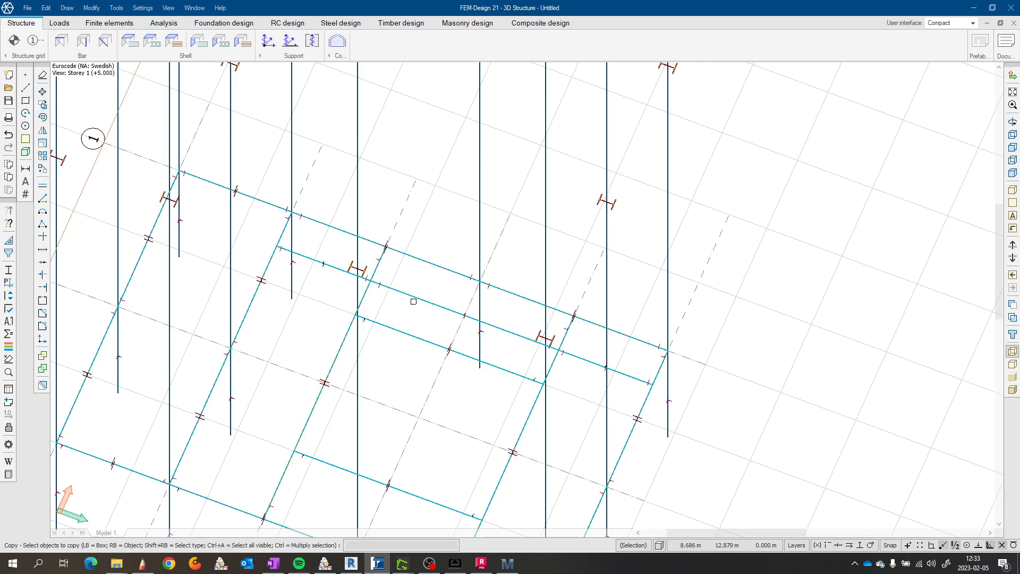
click(321, 249)
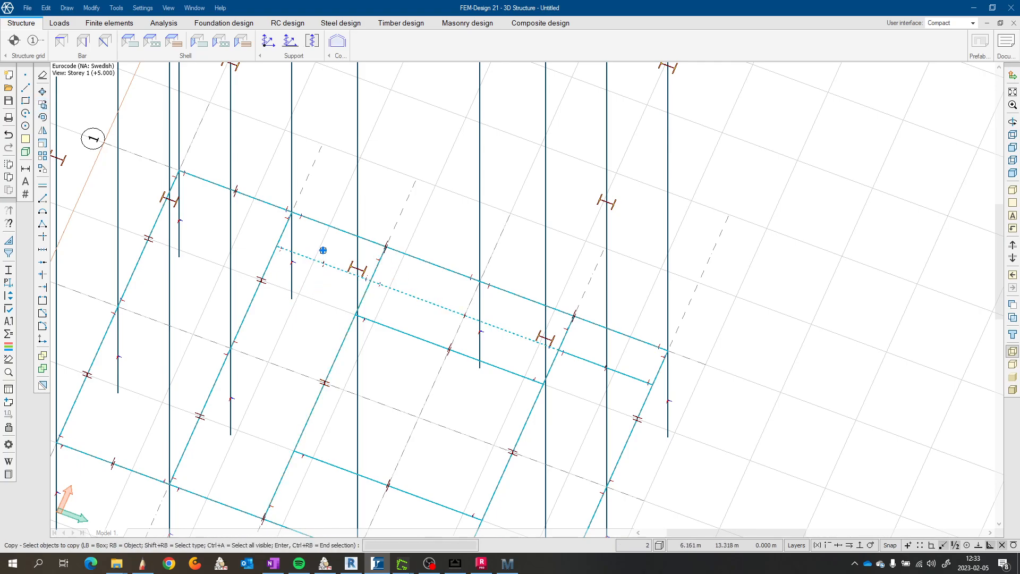
click(597, 368)
key(Escape)
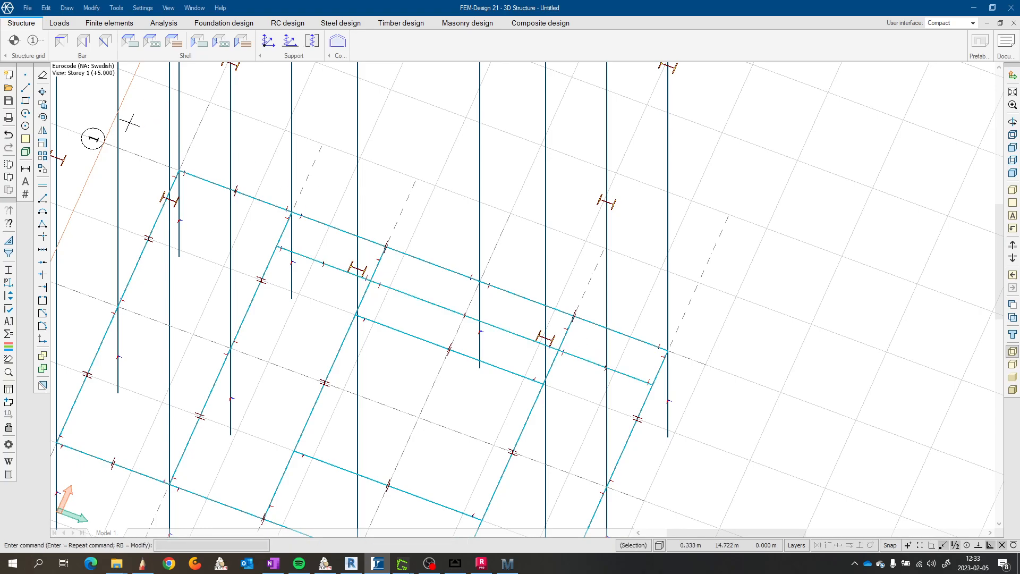
Step: Copy the two outer secondary beam segments, the one next to axis B and the one next to axis D
click(43, 104)
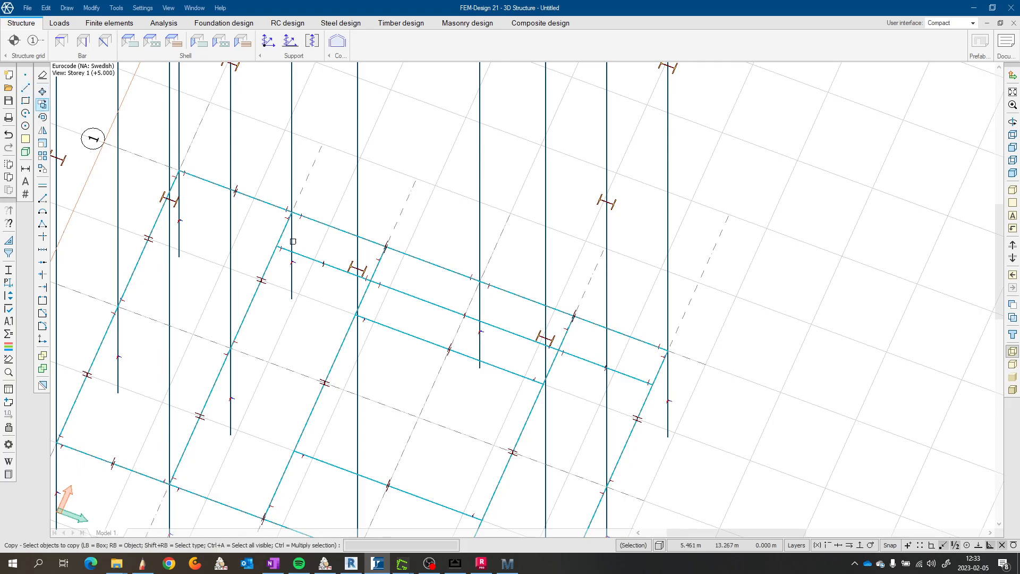
click(311, 252)
click(637, 385)
key(Return)
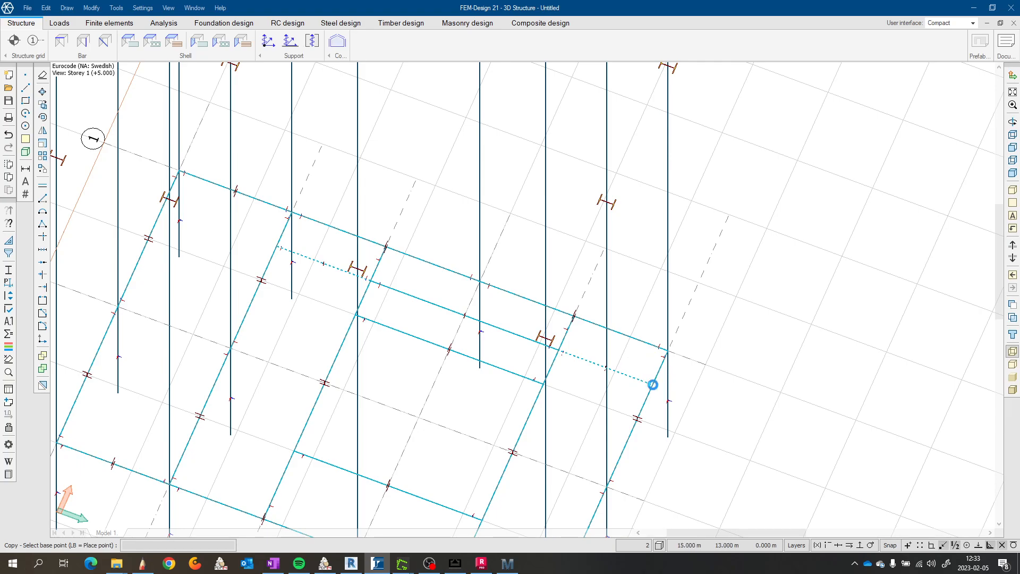
middle_click(653, 385)
click(554, 202)
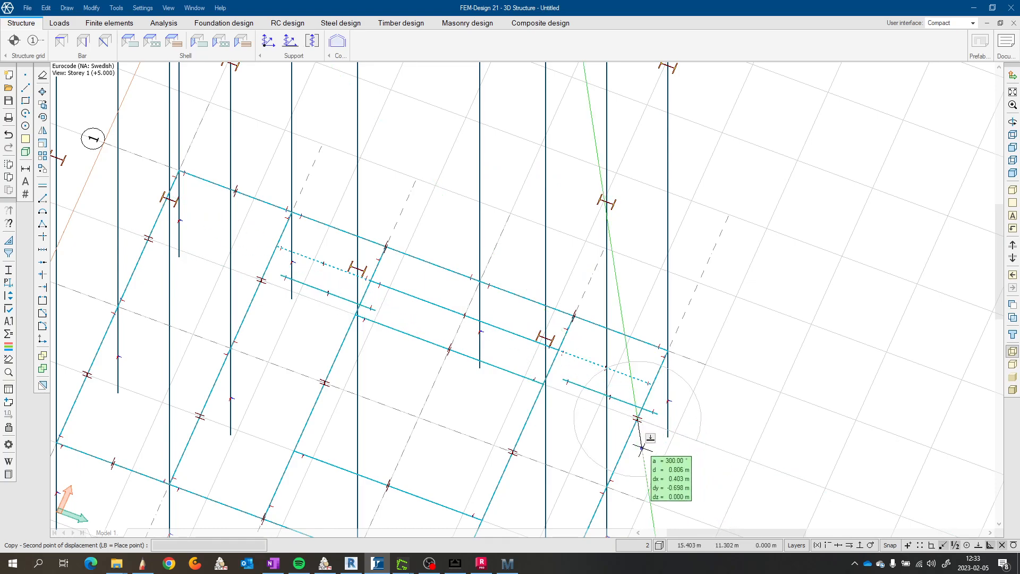
key(Escape)
key(Escape)
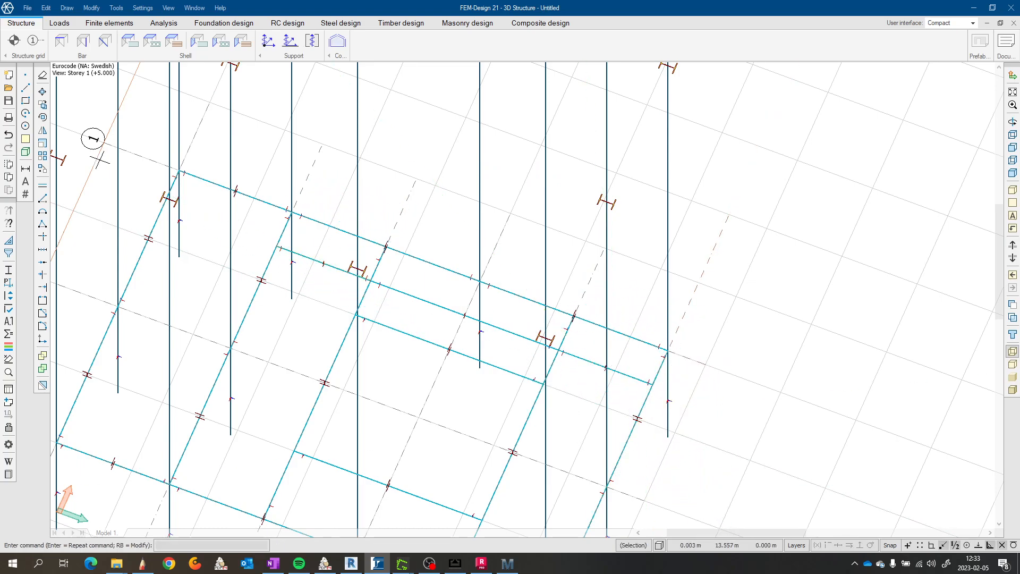
Step: Copy the two secondary beams spanning B–E and F–D in the row nearest axis 1 by -1 m in Y
click(43, 104)
click(597, 374)
click(584, 348)
click(337, 269)
click(324, 250)
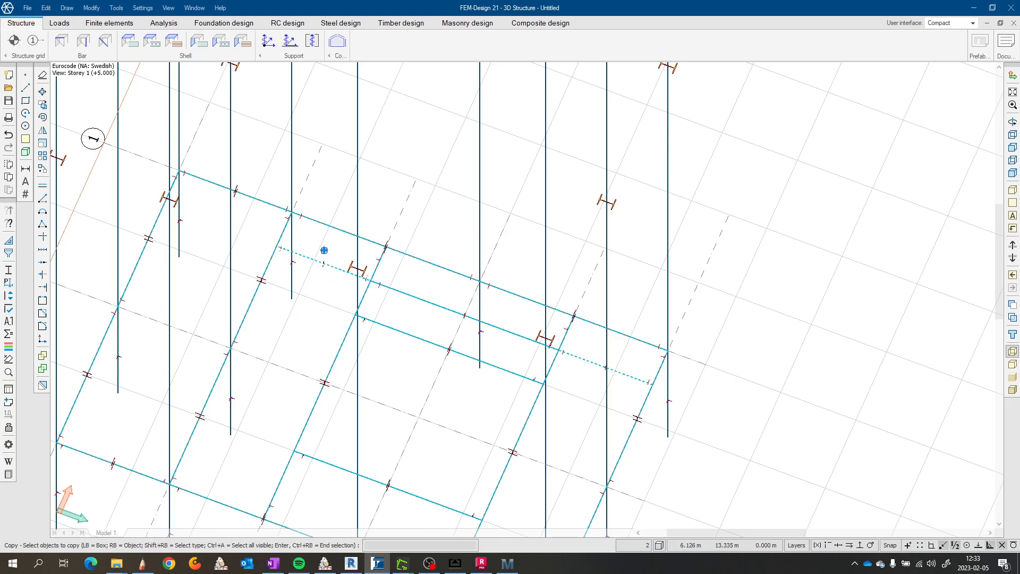
key(Return)
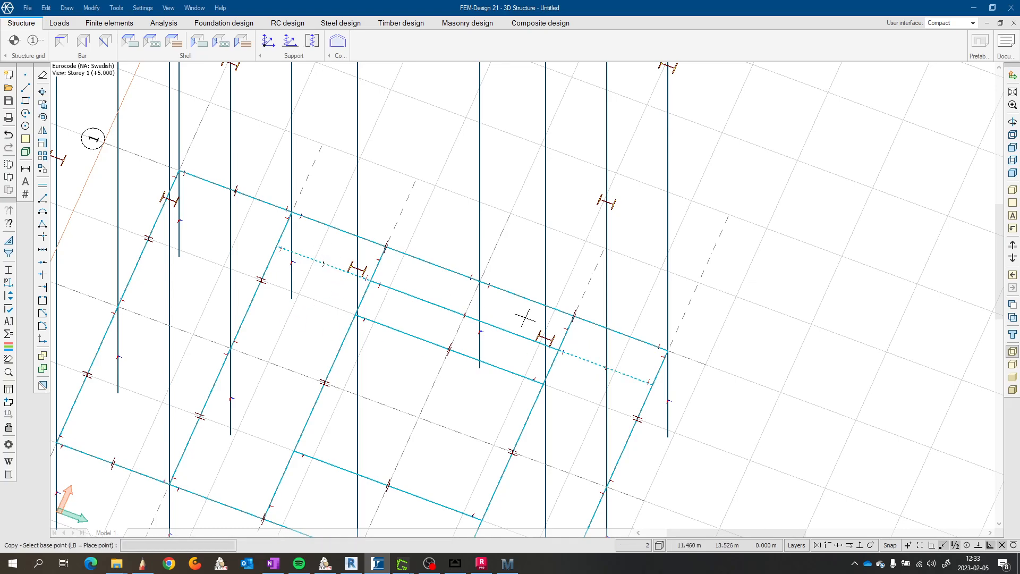
click(651, 382)
key(x)
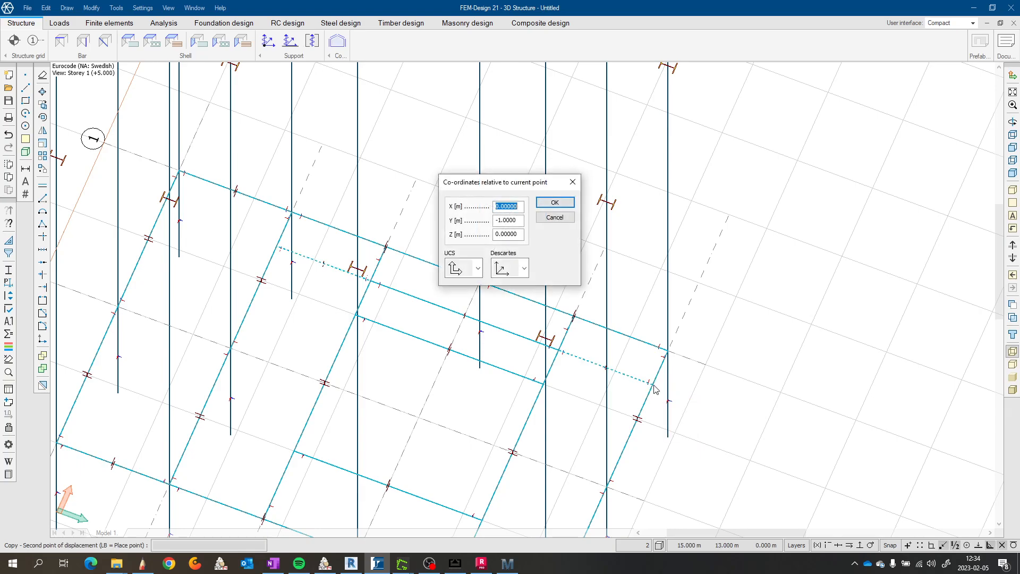
click(569, 203)
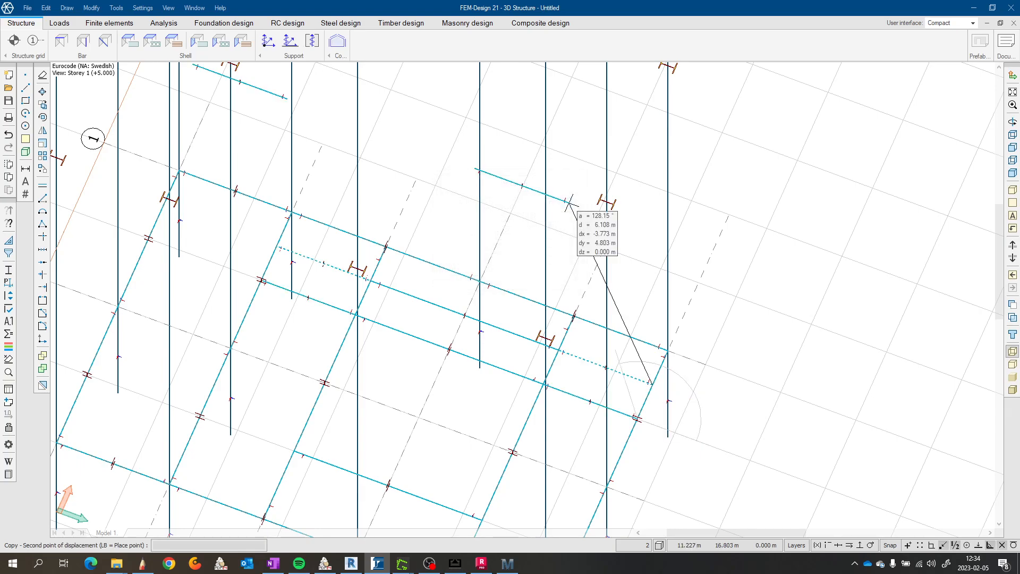
key(Escape)
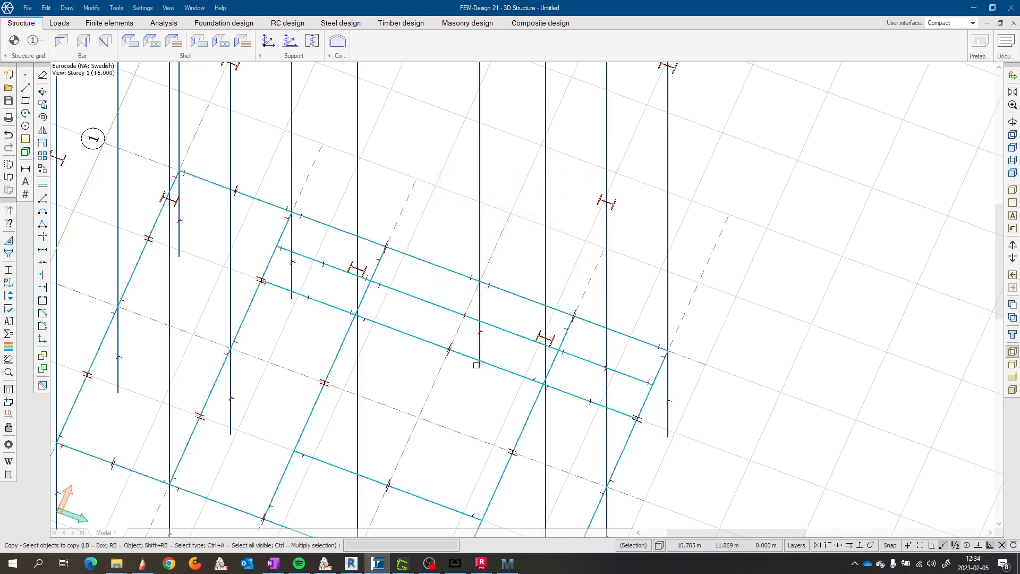
Step: Copy the three secondary beams in the row nearest axis 1 by -3 m in Y
middle_drag(477, 365, 476, 306)
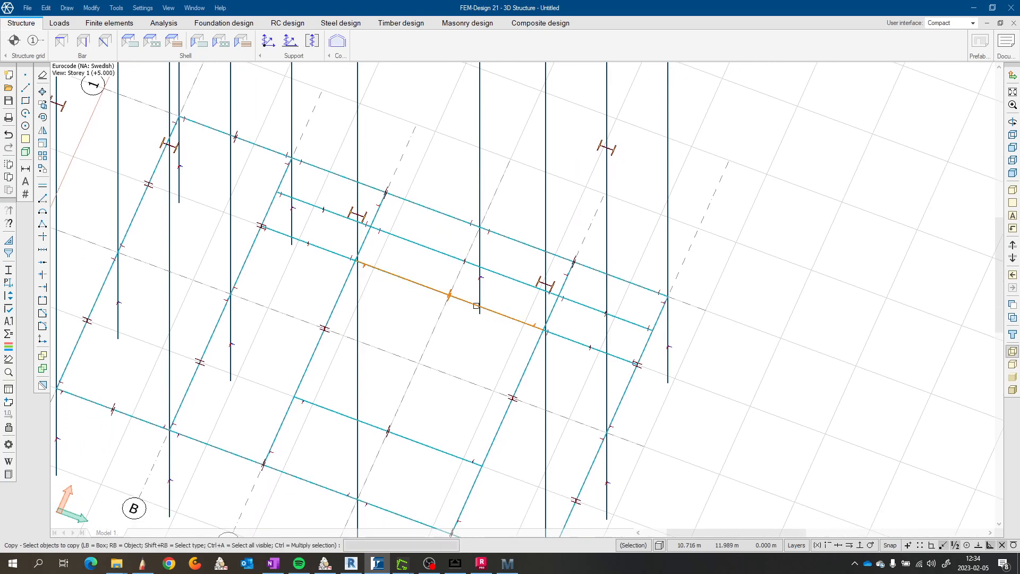
middle_drag(477, 371, 476, 408)
scroll(425, 348, up, 1)
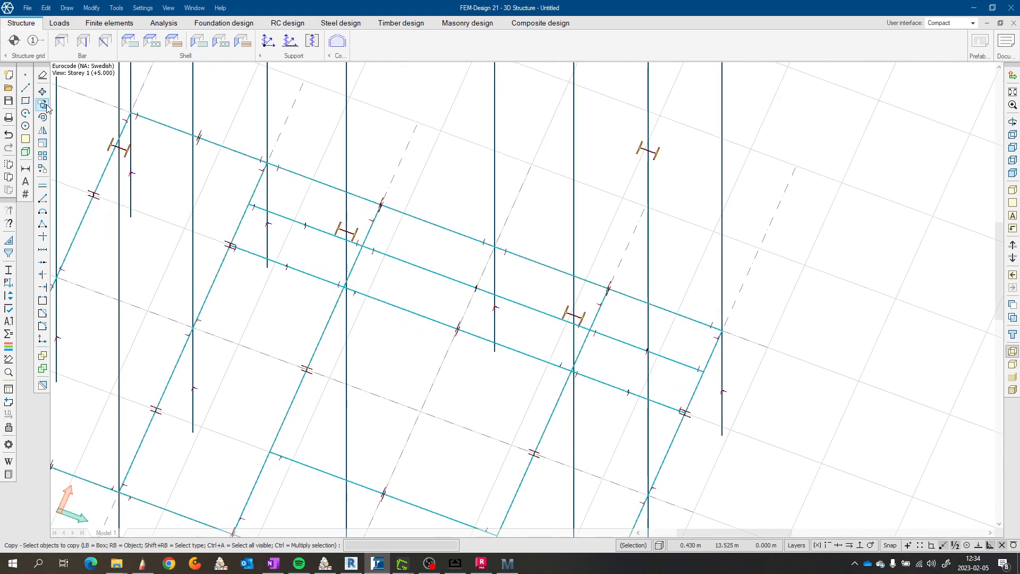
ctrl+click(312, 246)
ctrl+click(292, 197)
ctrl+click(434, 285)
click(411, 232)
click(684, 372)
click(681, 340)
key(Return)
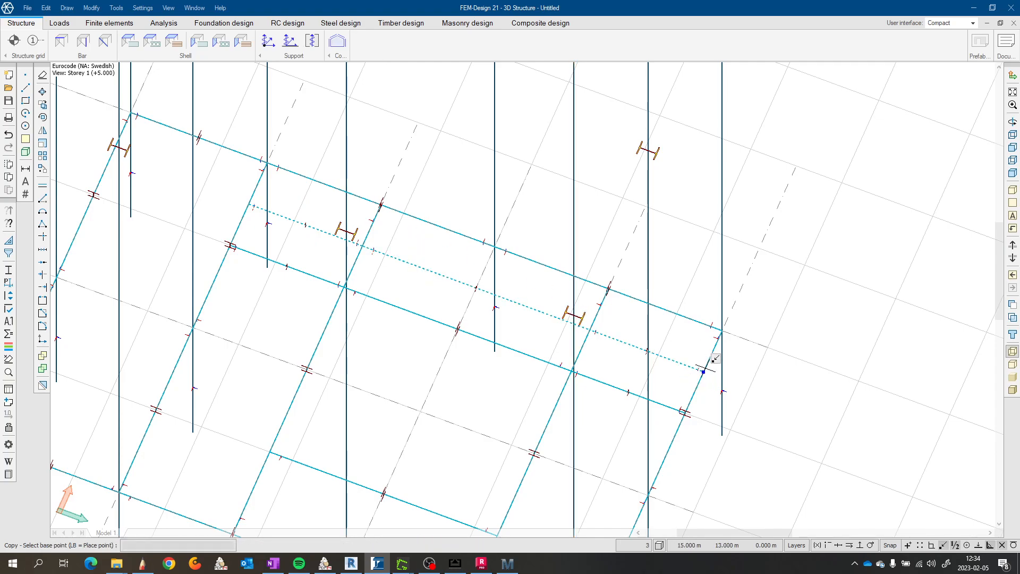
click(704, 371)
middle_click(704, 372)
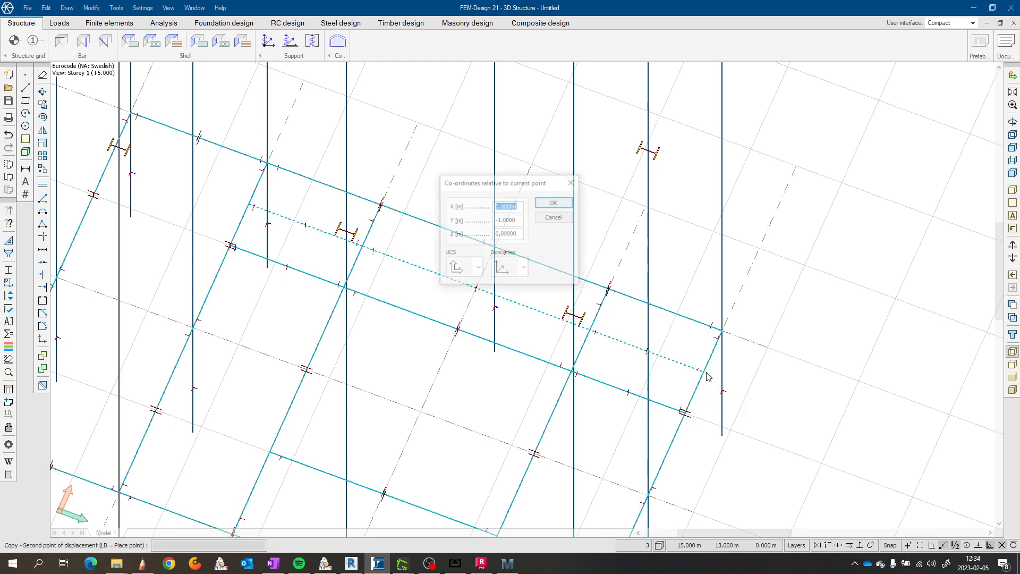
click(501, 220)
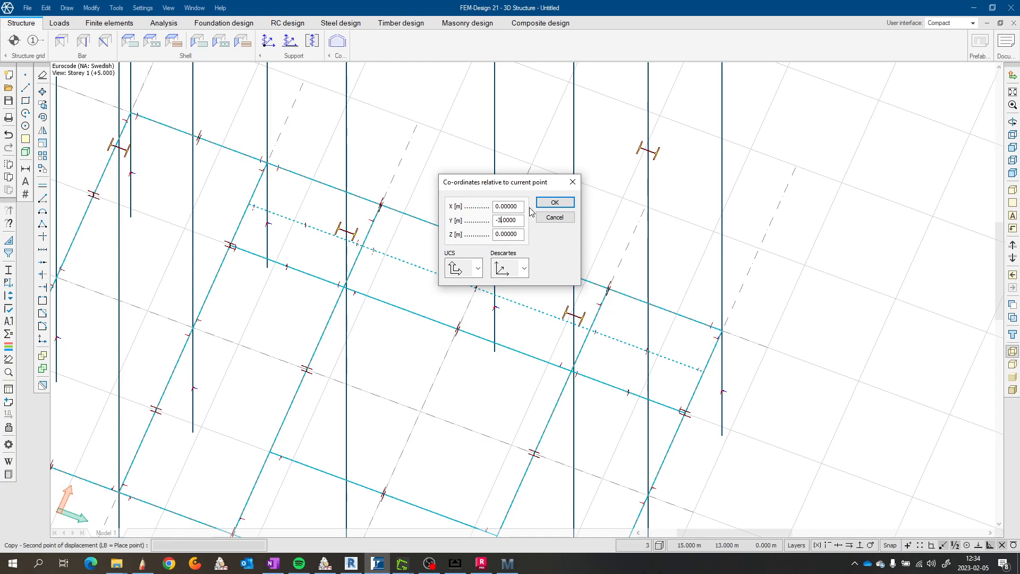
click(553, 203)
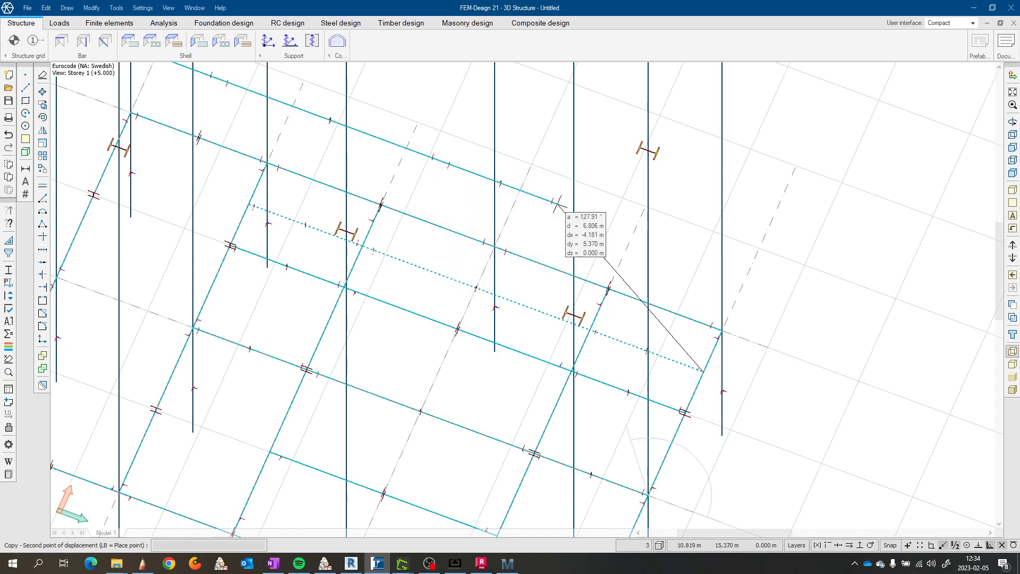
key(Escape)
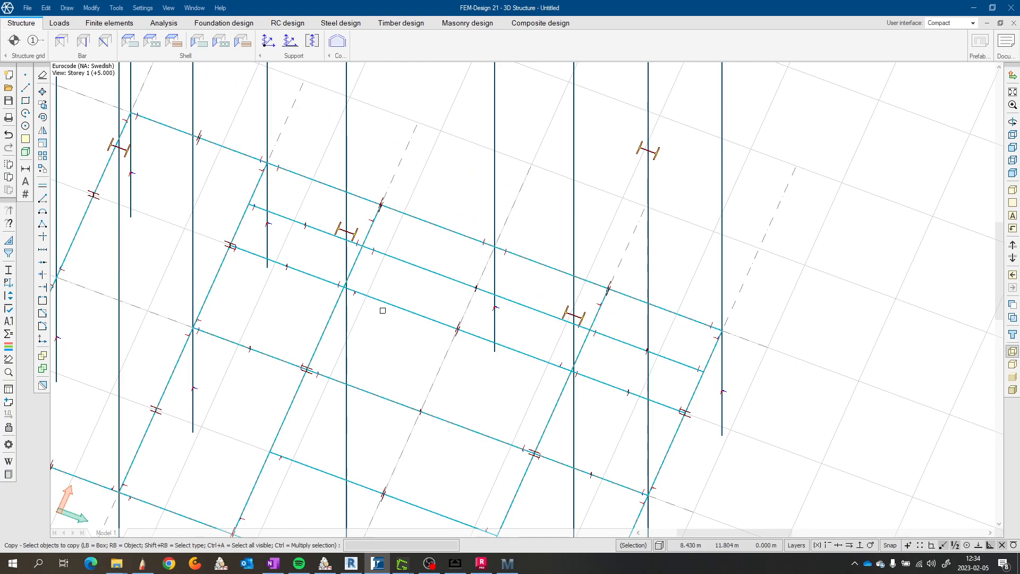
scroll(414, 348, down, 2)
middle_drag(480, 333, 375, 224)
scroll(295, 255, up, 3)
drag(145, 259, 128, 209)
key(Escape)
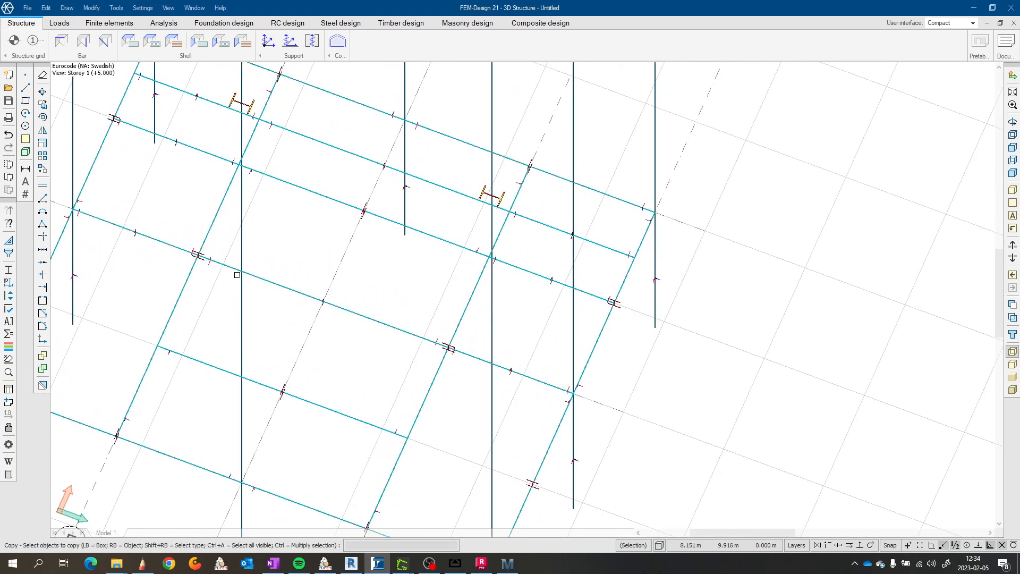
click(45, 102)
ctrl+drag(164, 248, 154, 210)
click(293, 289)
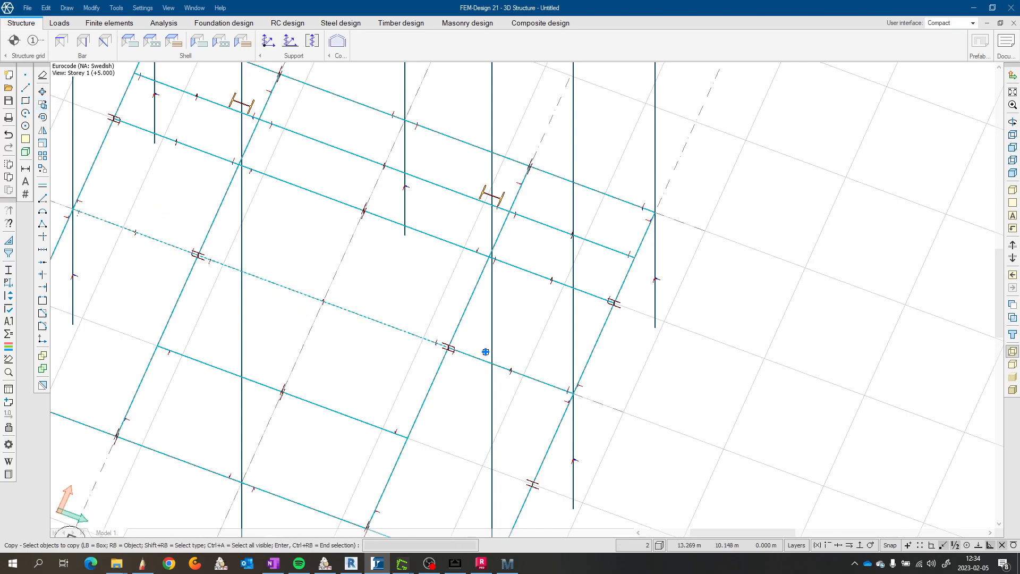
click(542, 381)
key(Return)
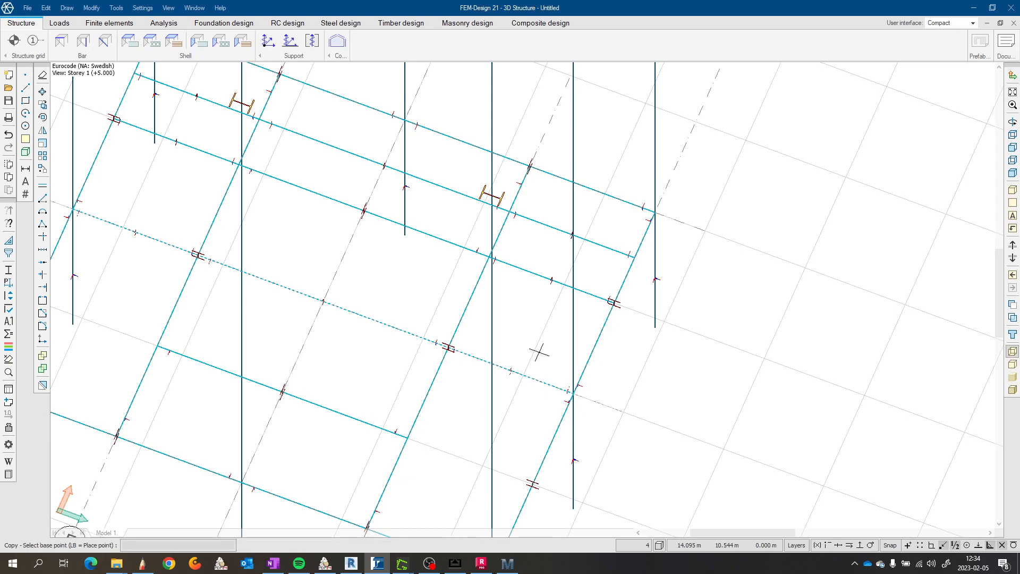
middle_drag(540, 352, 494, 384)
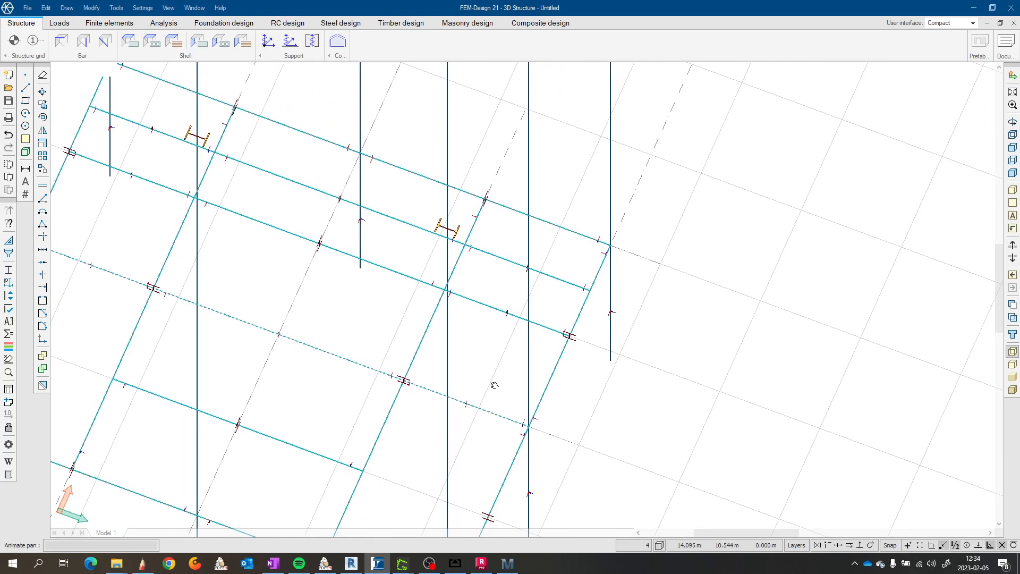
scroll(485, 346, down, 1)
shift+middle_drag(486, 346, 398, 332)
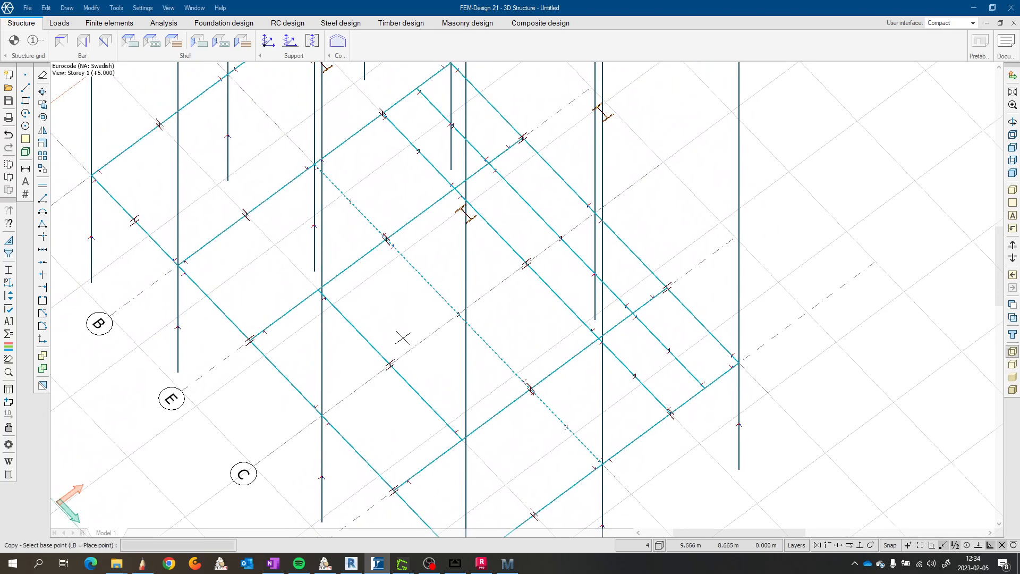
Step: Undo the 3 m copy of the three secondary beams
key(ctrl+z)
middle_drag(503, 342, 346, 318)
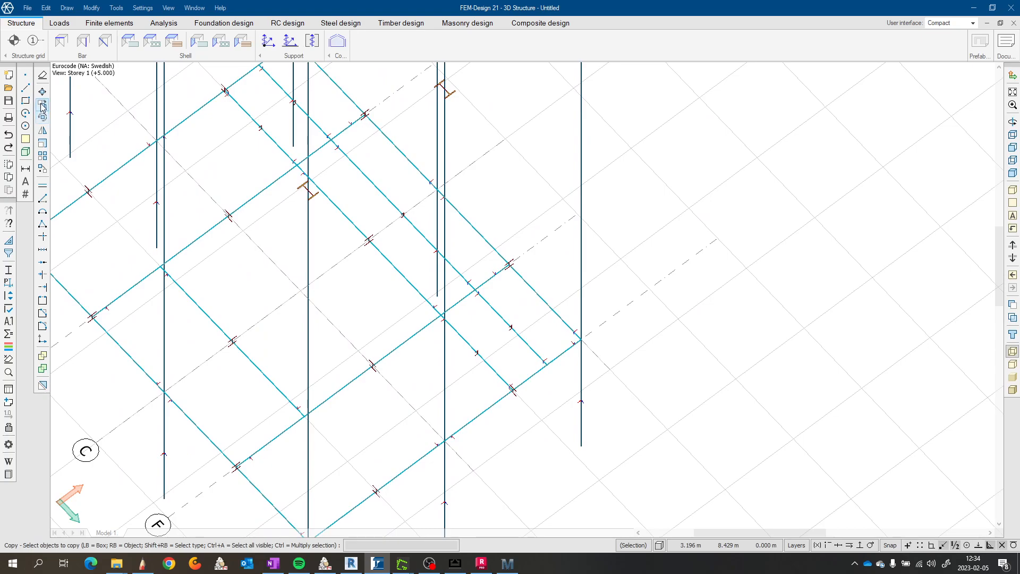
drag(273, 156, 251, 110)
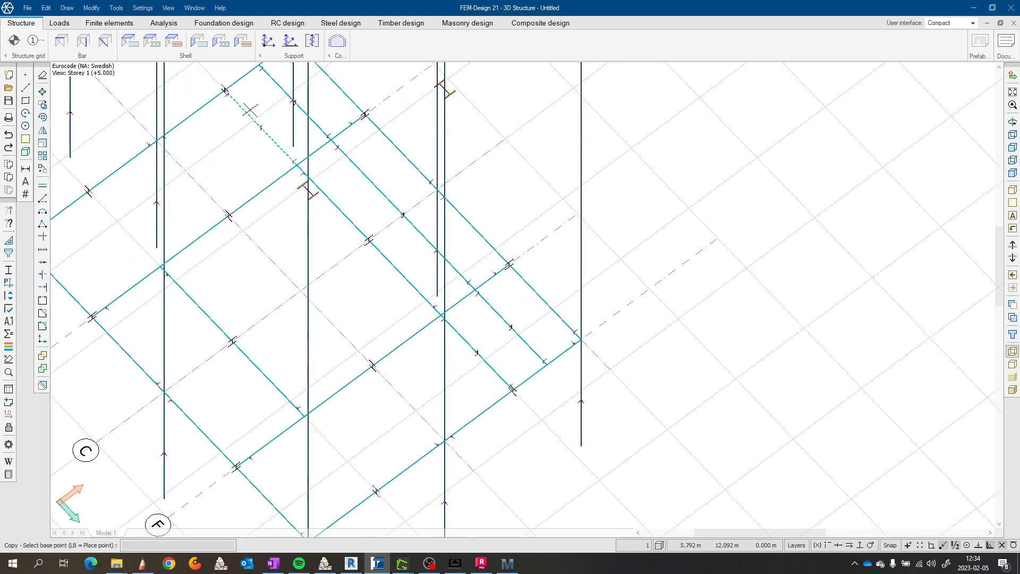
key(Escape)
click(44, 105)
right_click(260, 127)
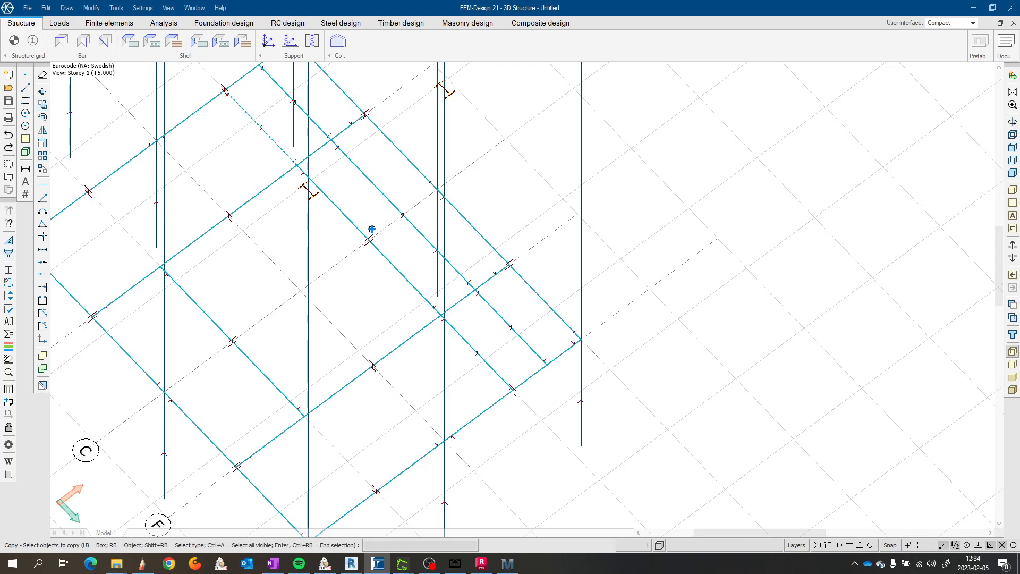
key(Return)
key(Escape)
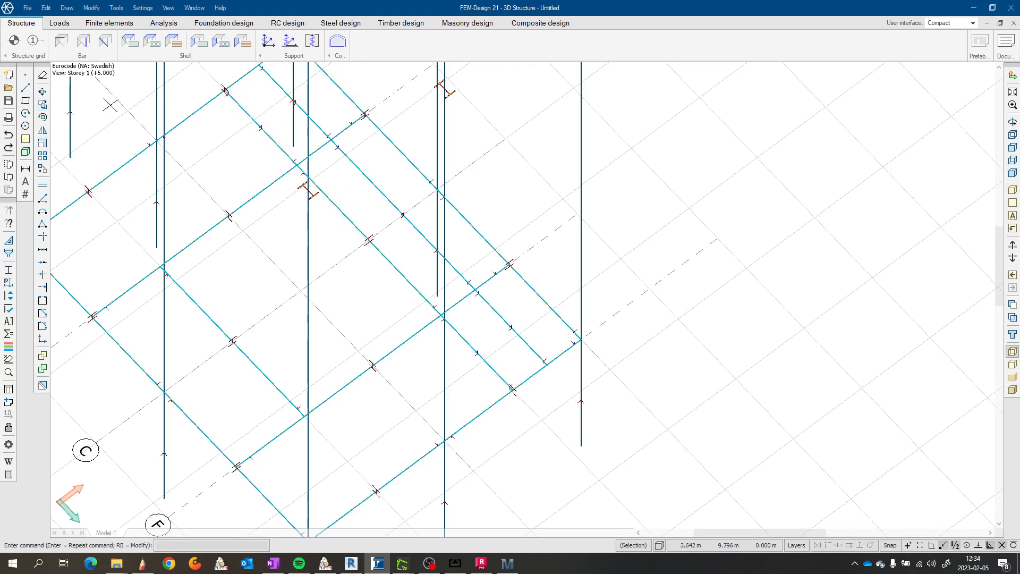
Step: Create a rectangular array of the three secondary beams in the second row: 1 column and 7 rows spaced 1 m towards axis 3
click(43, 156)
drag(271, 147, 248, 114)
drag(385, 253, 375, 244)
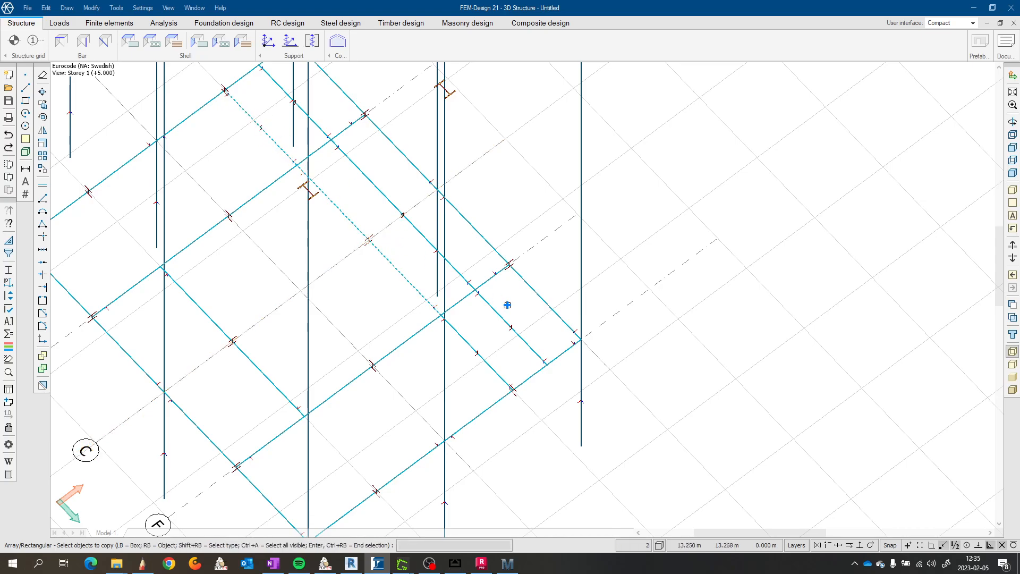
drag(478, 360, 471, 338)
key(Return)
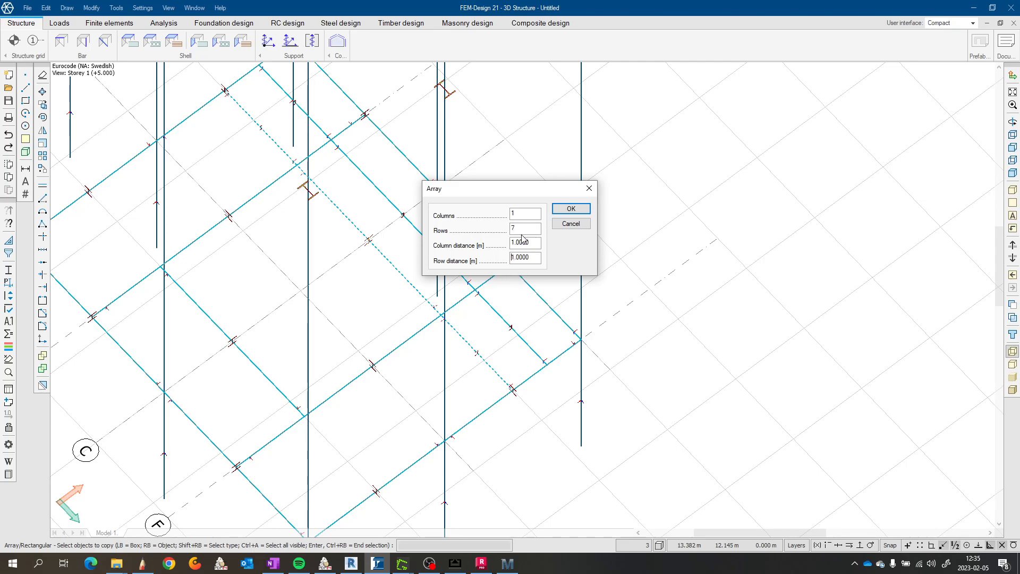
click(579, 209)
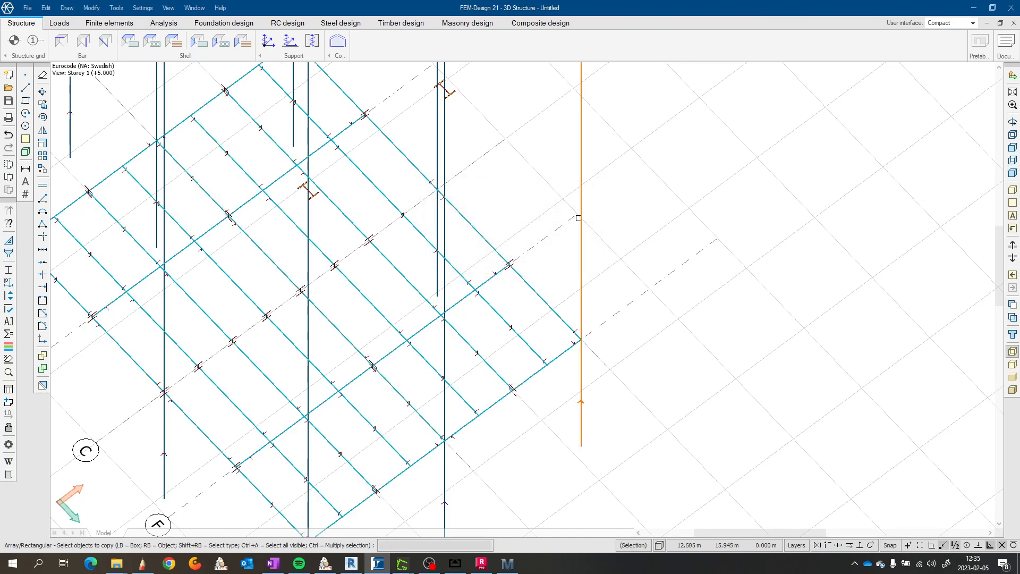
Step: Inspect the arrayed secondary beams between axes B and D and compare the layout with the plan view sketch in SketchBook
middle_drag(578, 218, 588, 271)
key(Escape)
scroll(533, 292, down, 2)
alt+middle_drag(527, 299, 636, 325)
middle_drag(517, 308, 749, 248)
scroll(511, 308, up, 2)
alt+middle_drag(510, 307, 407, 261)
scroll(422, 287, down, 1)
scroll(406, 260, up, 1)
middle_drag(423, 329, 367, 264)
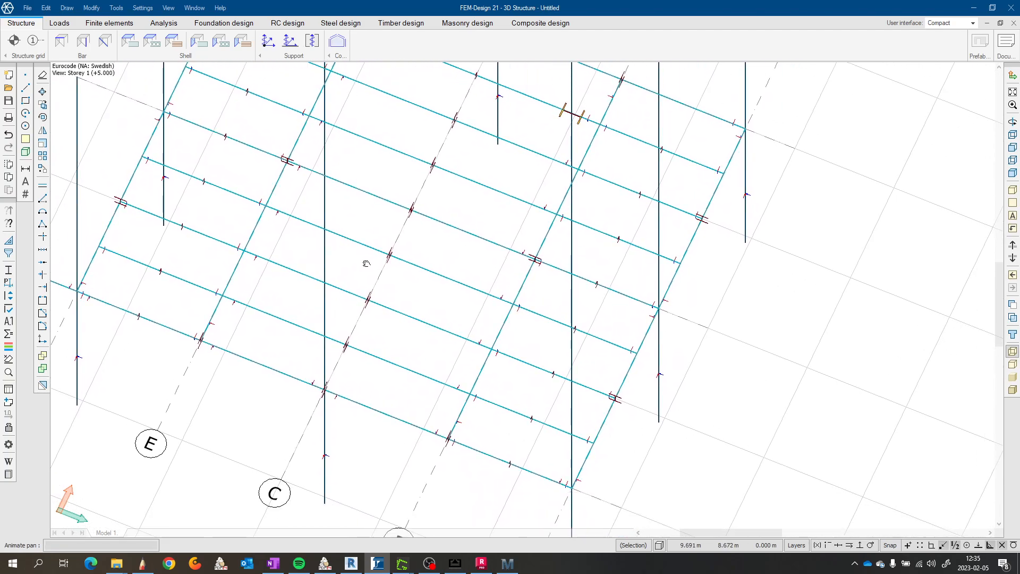
scroll(368, 263, down, 1)
middle_drag(410, 296, 455, 361)
scroll(454, 360, down, 1)
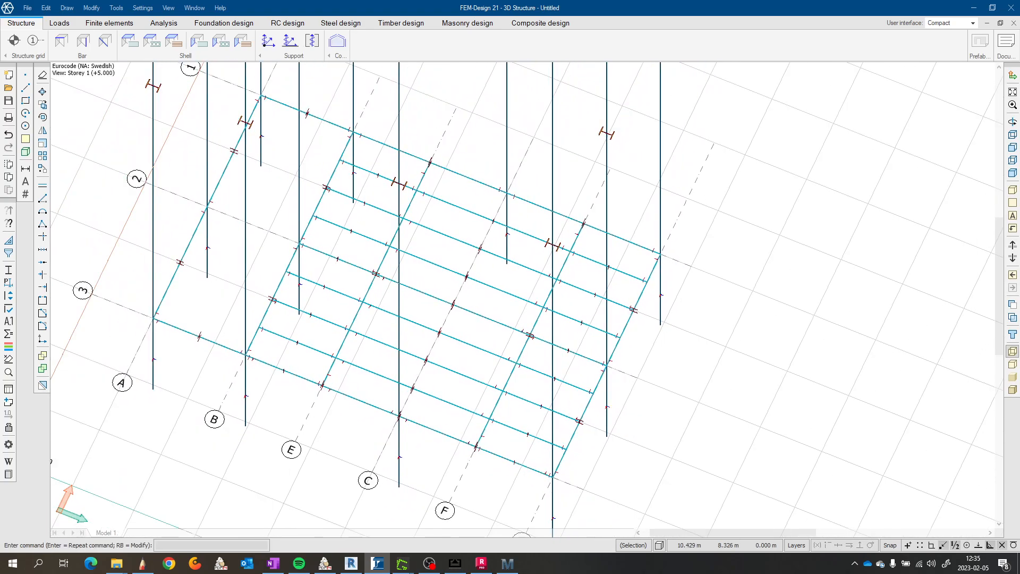
click(143, 564)
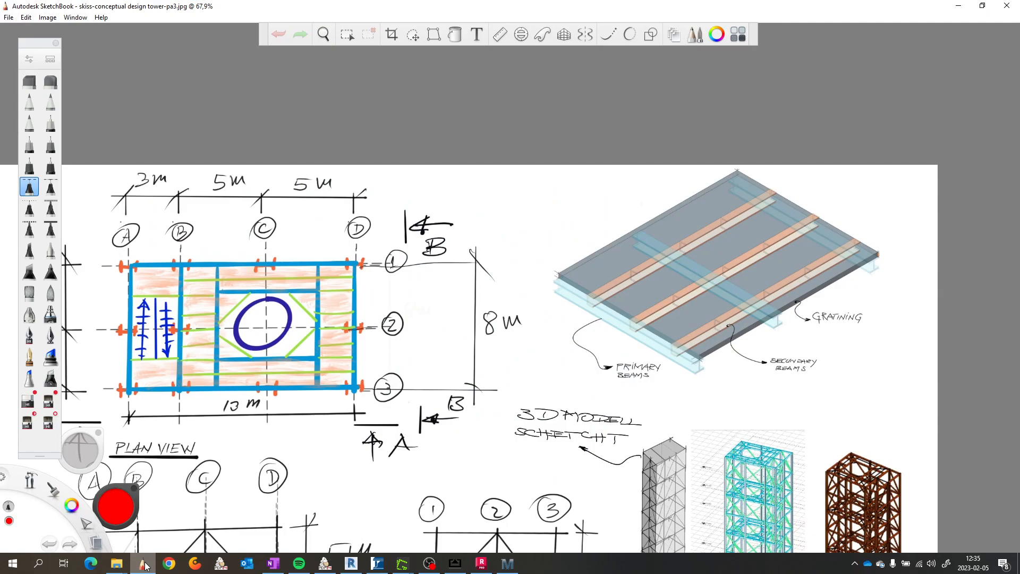
click(145, 564)
Step: Erase the secondary beam between axes E and F in the first row below axis 2, towards axis 3
middle_drag(541, 392, 505, 413)
middle_drag(440, 379, 425, 403)
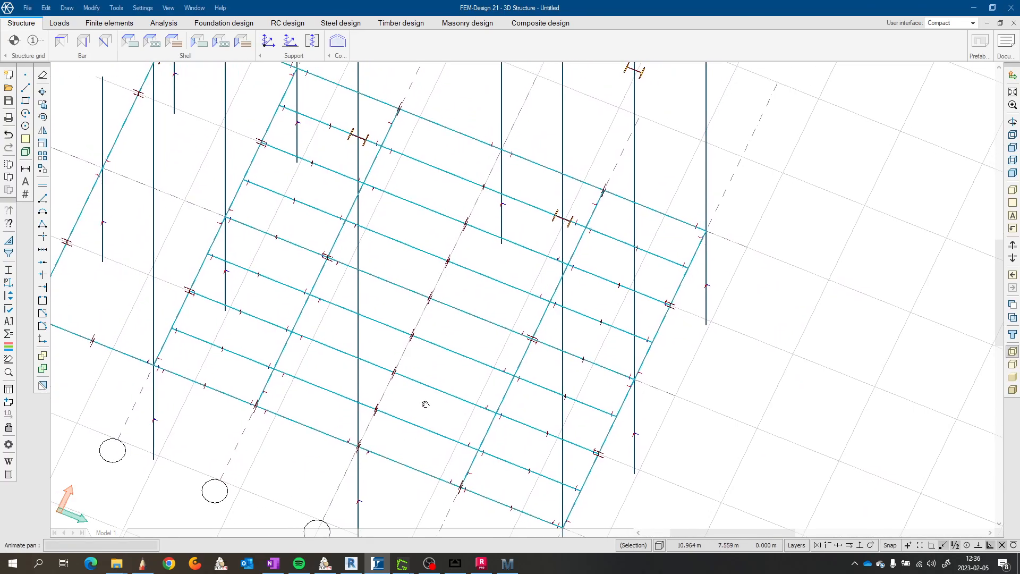
click(42, 75)
click(471, 358)
click(458, 364)
Step: Try erasing the secondary beam between axes E and F on axis 2, and undo that erase
click(483, 316)
click(456, 322)
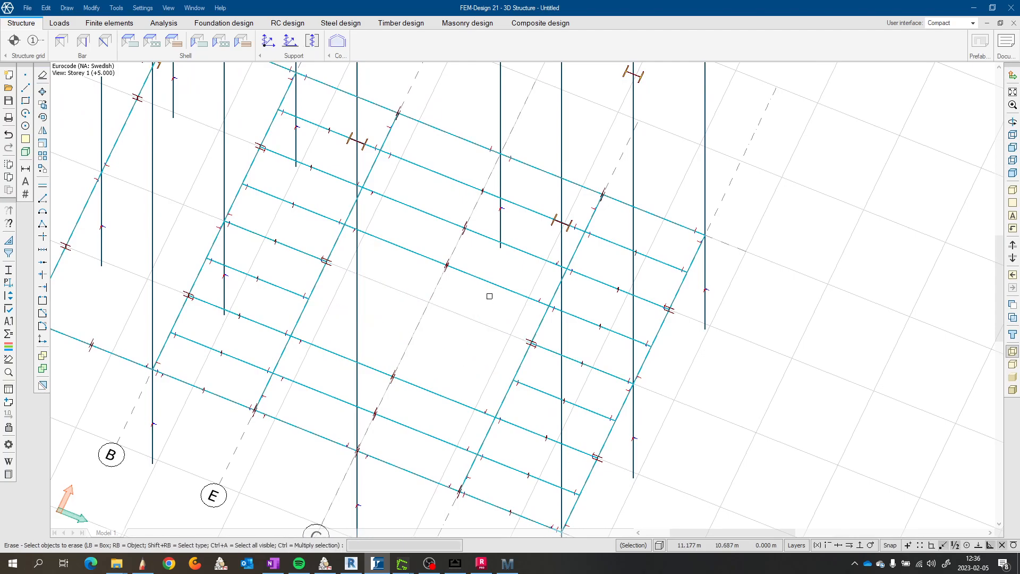
scroll(490, 296, down, 5)
key(ctrl+z)
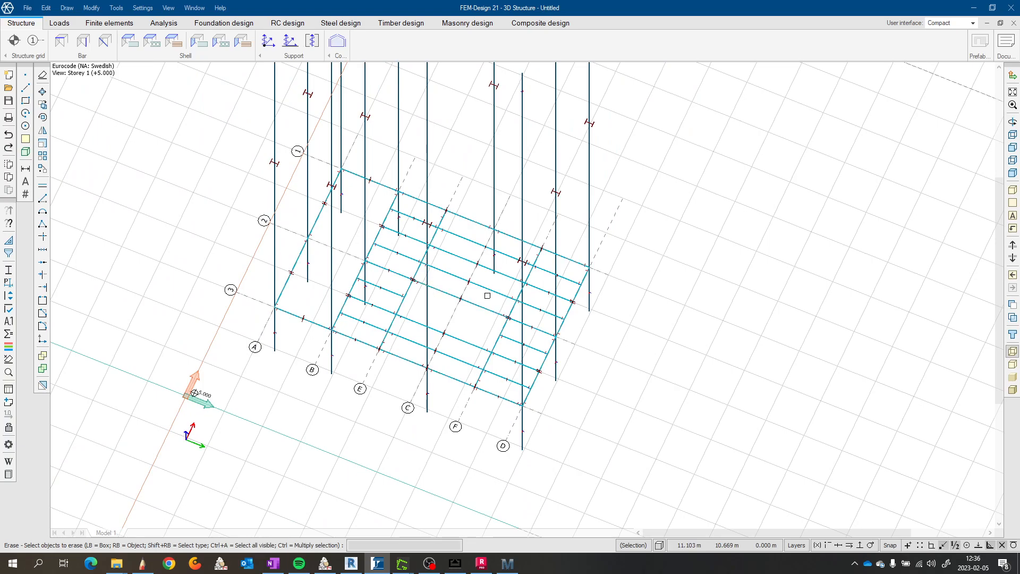
scroll(486, 296, up, 1)
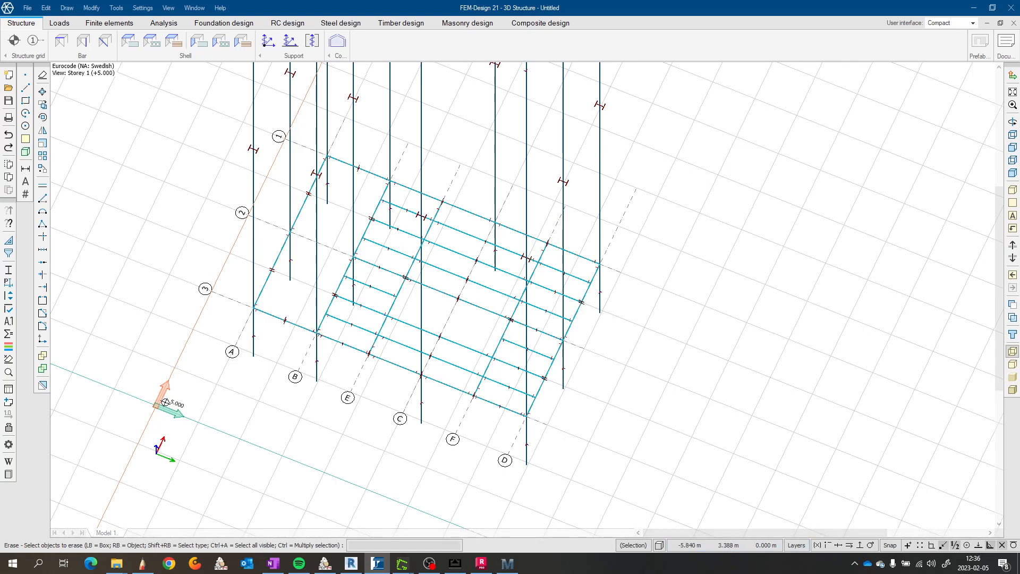
Step: Lock the Axes object layer so that the axes are protected from erasing
mouse_move(0, 196)
mouse_down()
mouse_move(347, 141)
mouse_move(346, 111)
mouse_up()
scroll(349, 213, down, 2)
scroll(349, 213, down, 1)
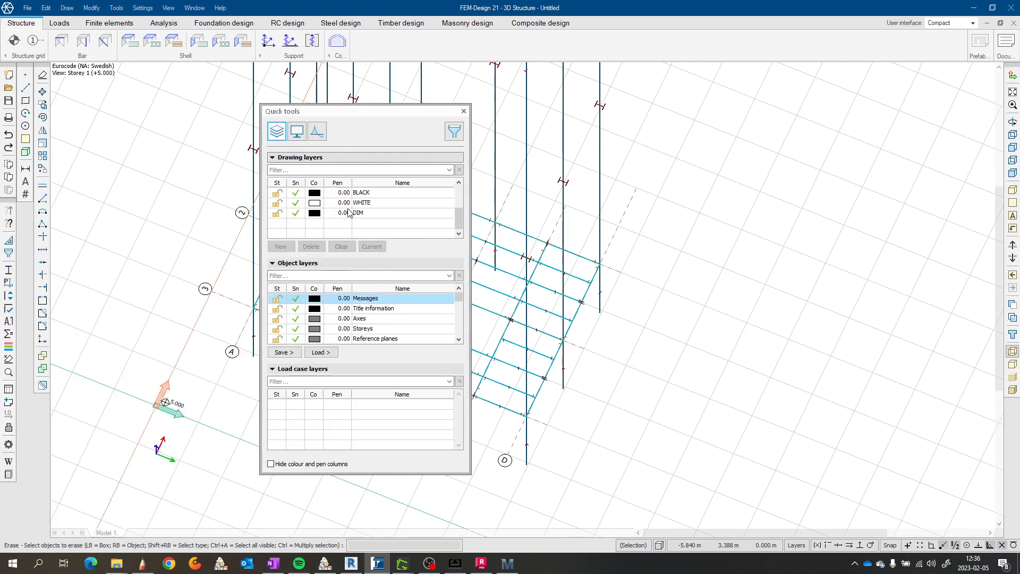
scroll(345, 331, down, 1)
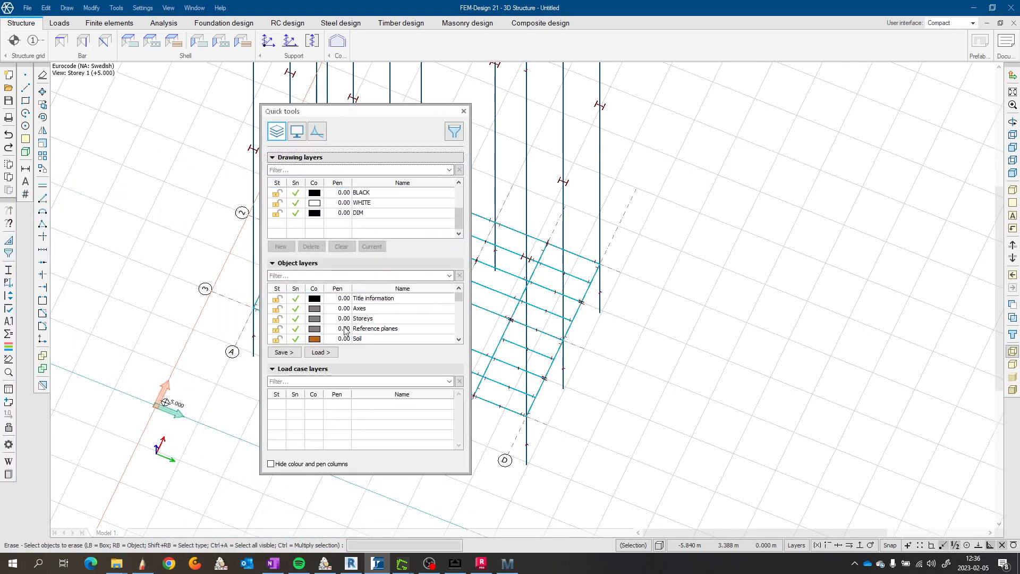
click(279, 310)
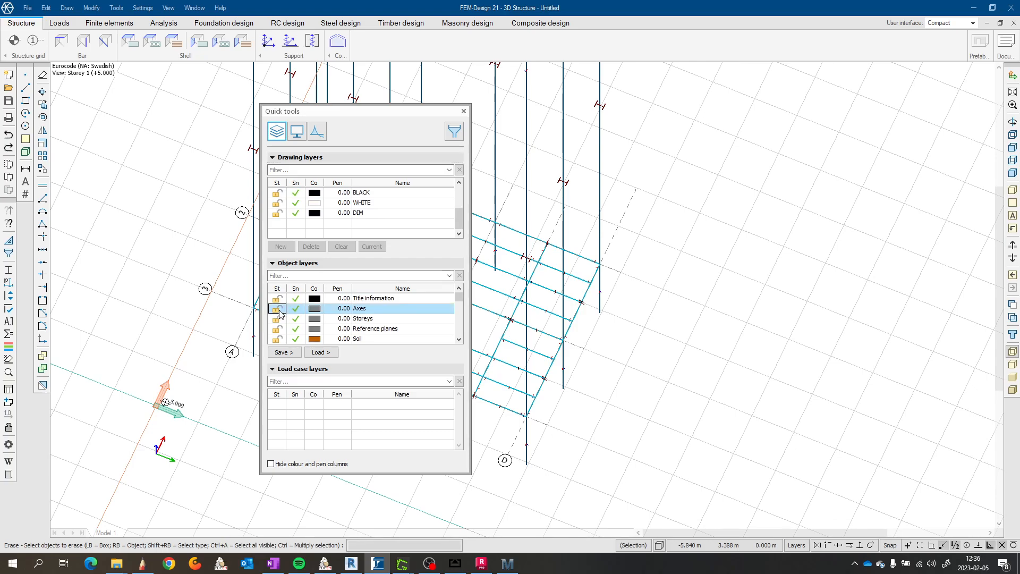
click(279, 309)
click(279, 310)
drag(389, 110, 0, 106)
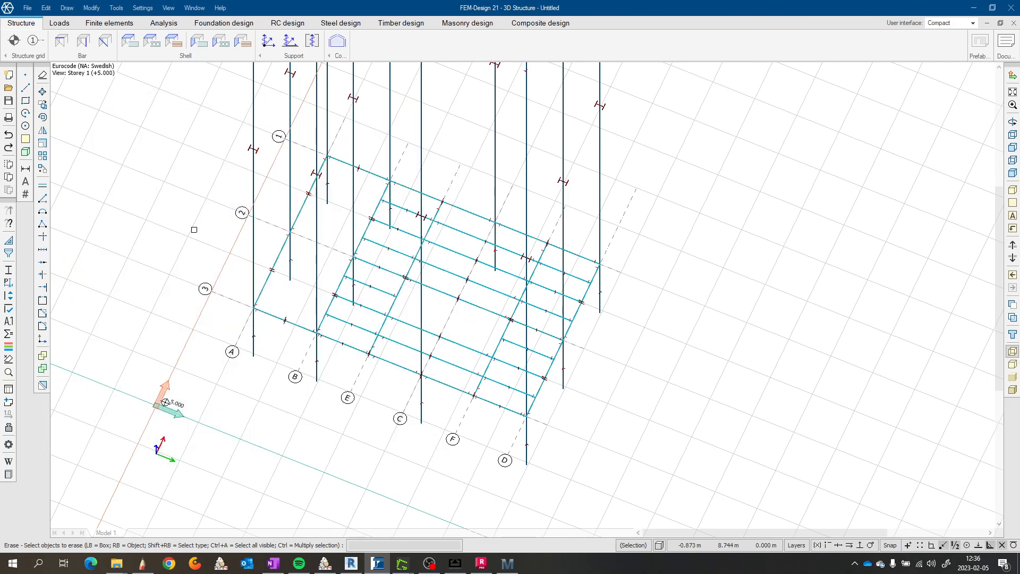
Step: Erase the secondary beams between axes E and F on axis 2 and in the first row from axis 2 towards axis 1
scroll(394, 266, up, 3)
middle_drag(389, 306, 390, 370)
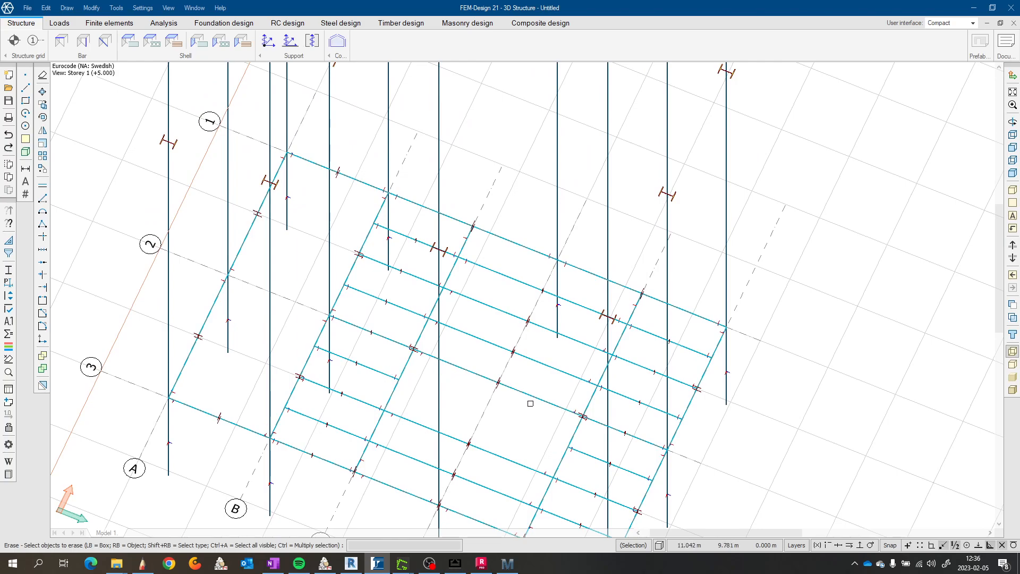
click(521, 397)
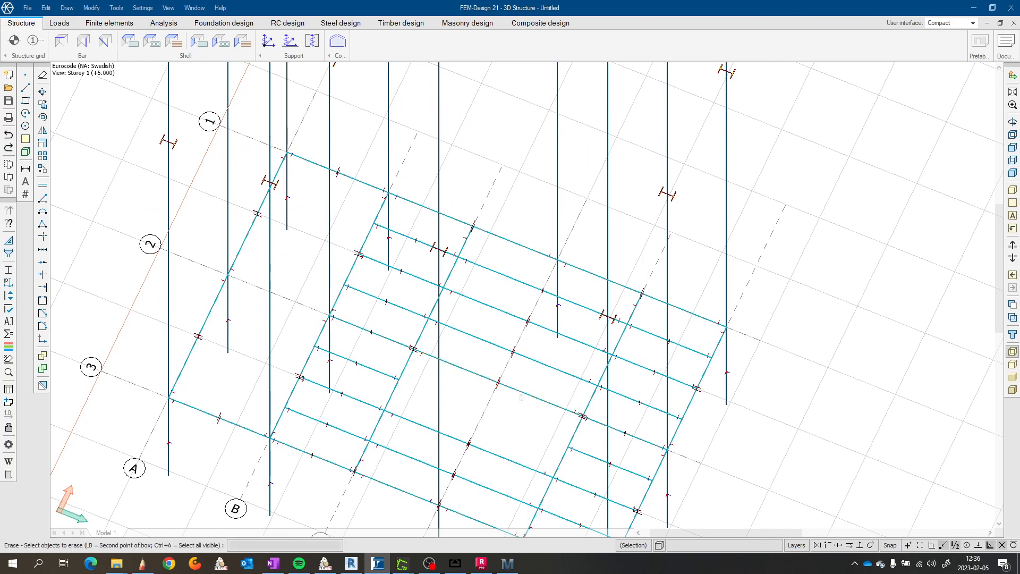
scroll(505, 372, down, 2)
click(539, 372)
click(537, 351)
scroll(523, 360, down, 1)
middle_drag(519, 362, 549, 381)
mouse_move(550, 380)
mouse_down()
mouse_move(610, 392)
mouse_move(631, 451)
mouse_move(604, 402)
mouse_move(531, 383)
mouse_move(877, 180)
mouse_move(507, 372)
mouse_move(466, 339)
mouse_up()
scroll(452, 325, up, 2)
middle_drag(448, 313, 539, 379)
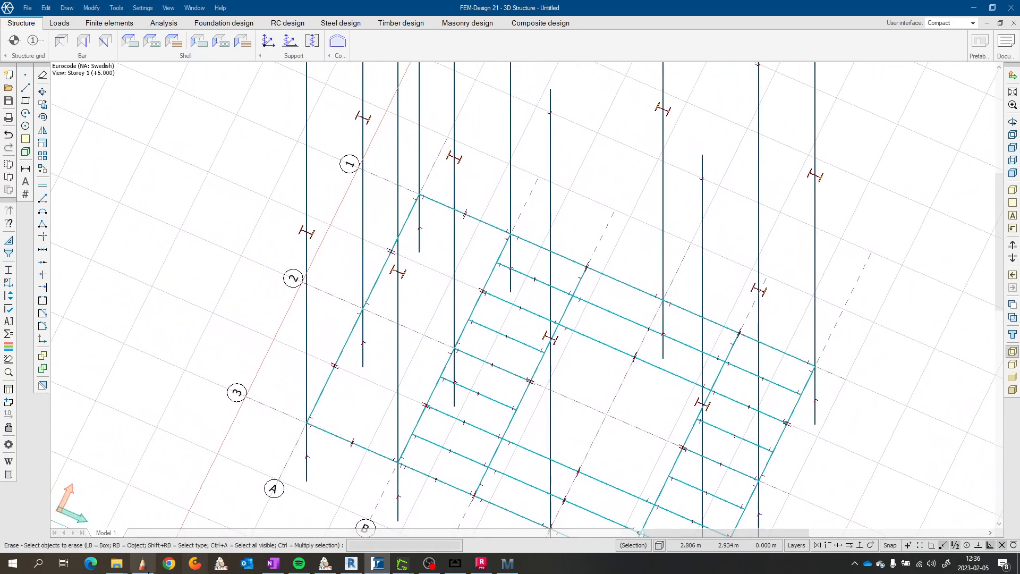
Step: Check the plan view sketch in SketchBook and draw two 3 m secondary beams in FEM-Design between axes A and B, 2 m inside axes 1 and 3
click(146, 565)
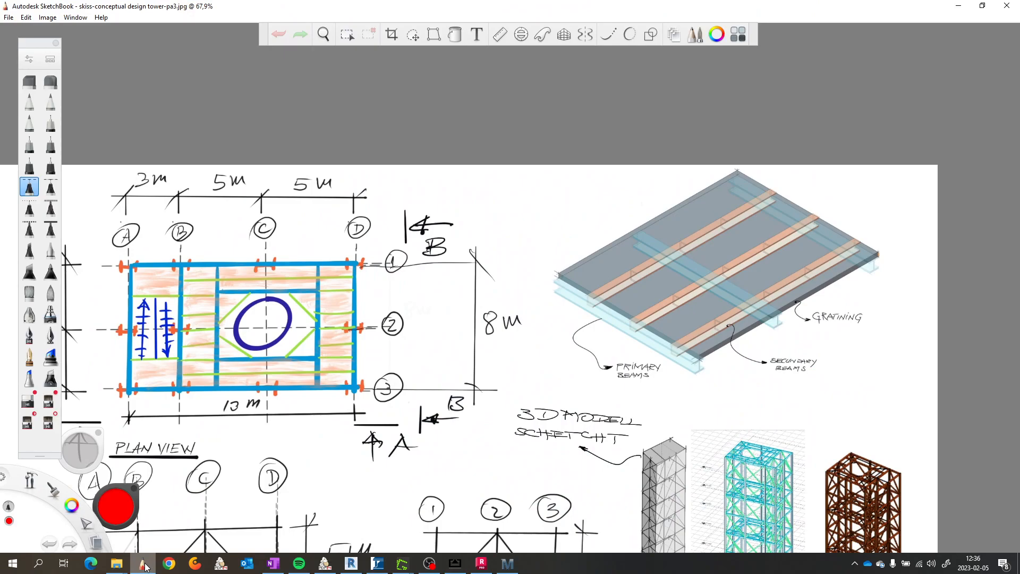
scroll(108, 326, up, 5)
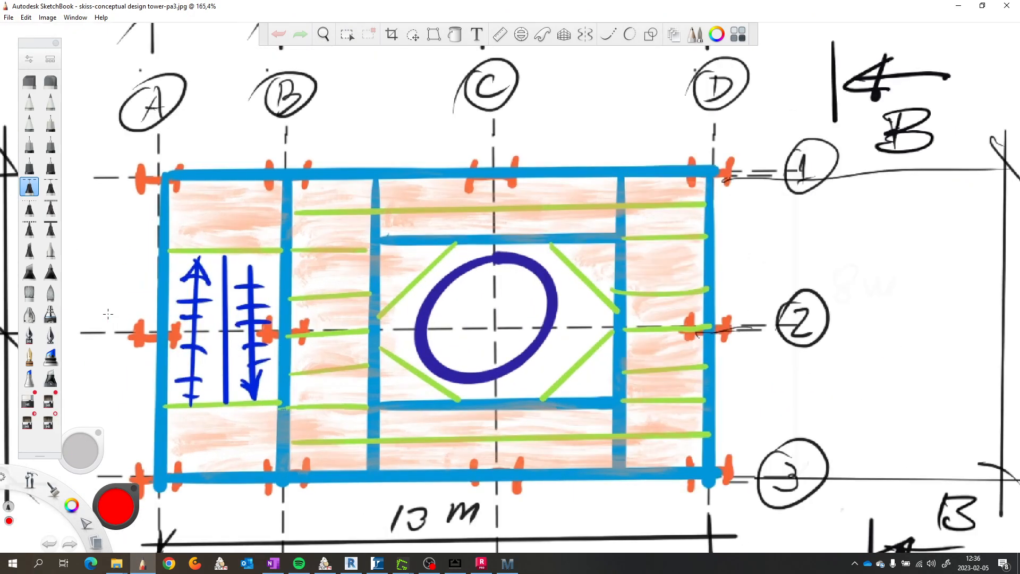
scroll(168, 240, down, 3)
scroll(171, 242, up, 3)
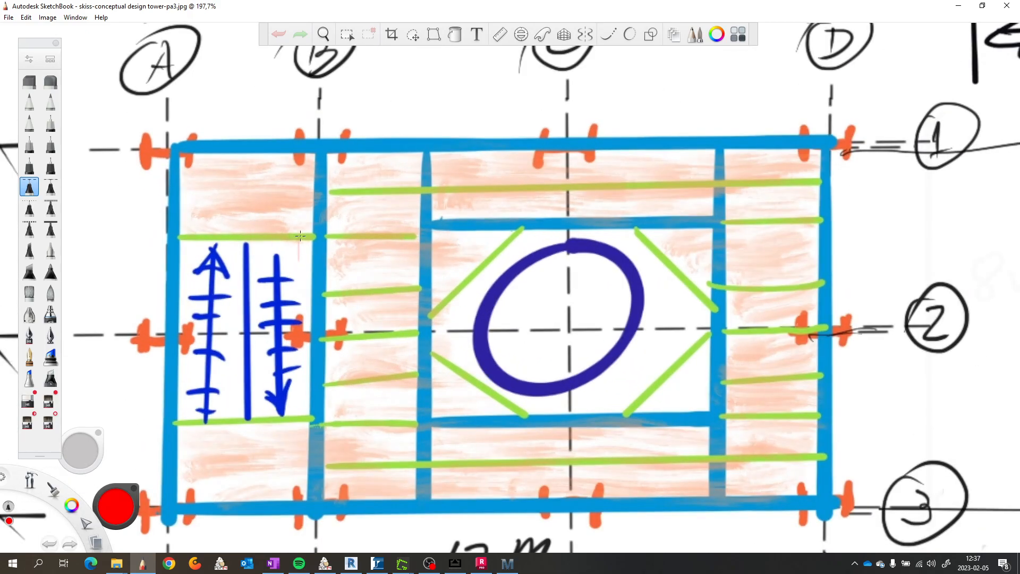
click(956, 9)
scroll(546, 192, up, 1)
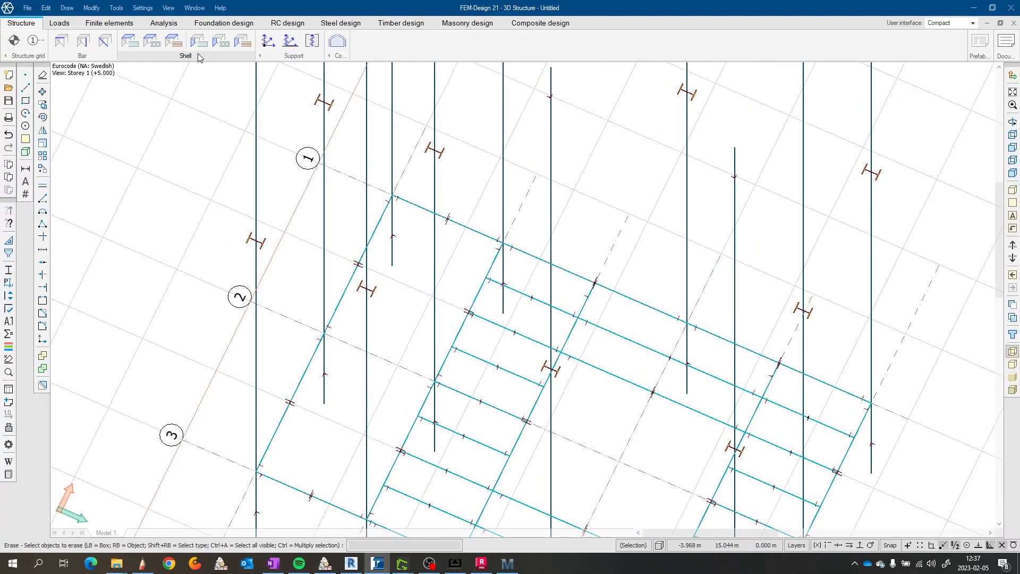
click(62, 47)
click(469, 311)
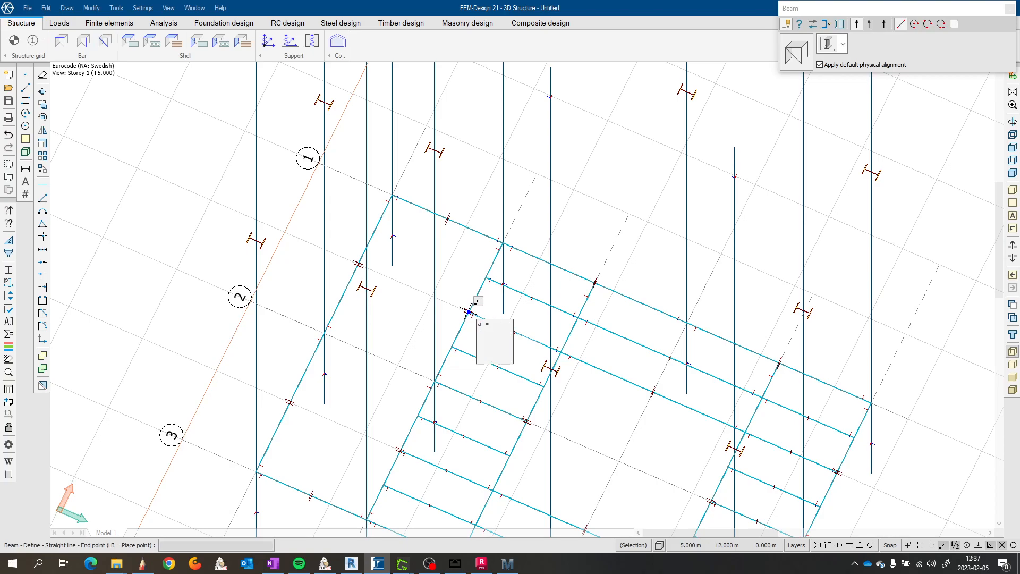
click(360, 264)
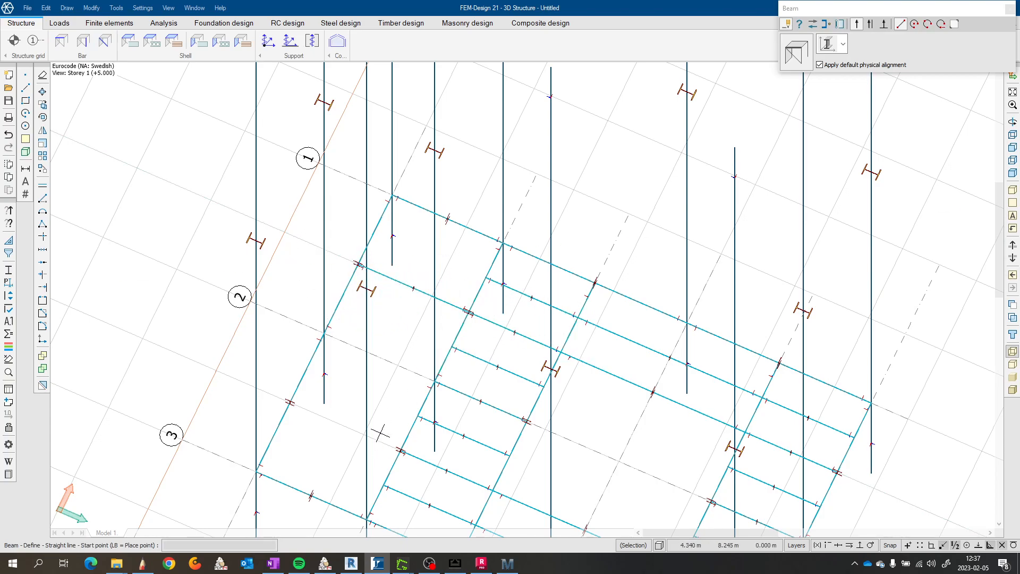
click(401, 450)
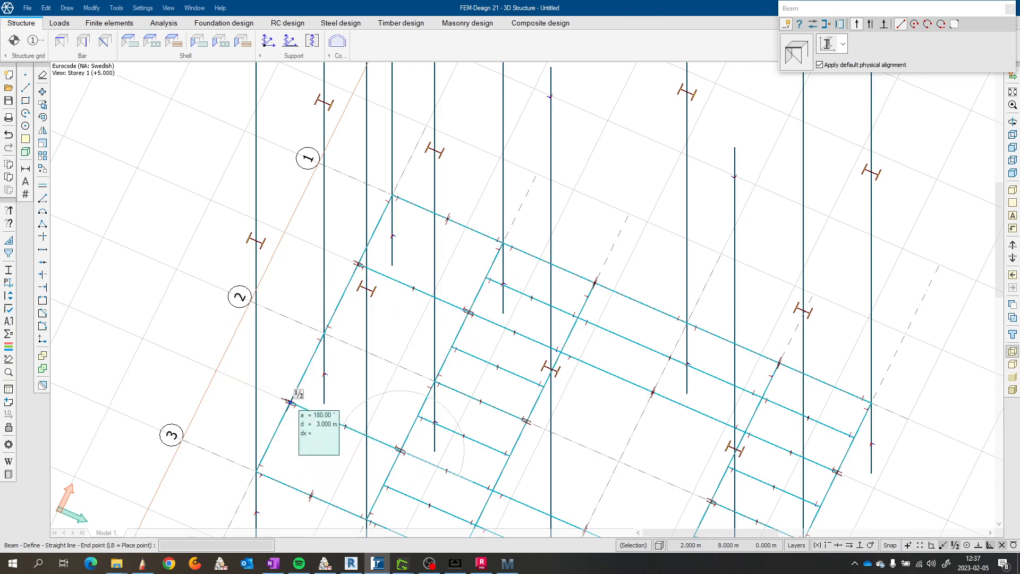
scroll(290, 404, up, 3)
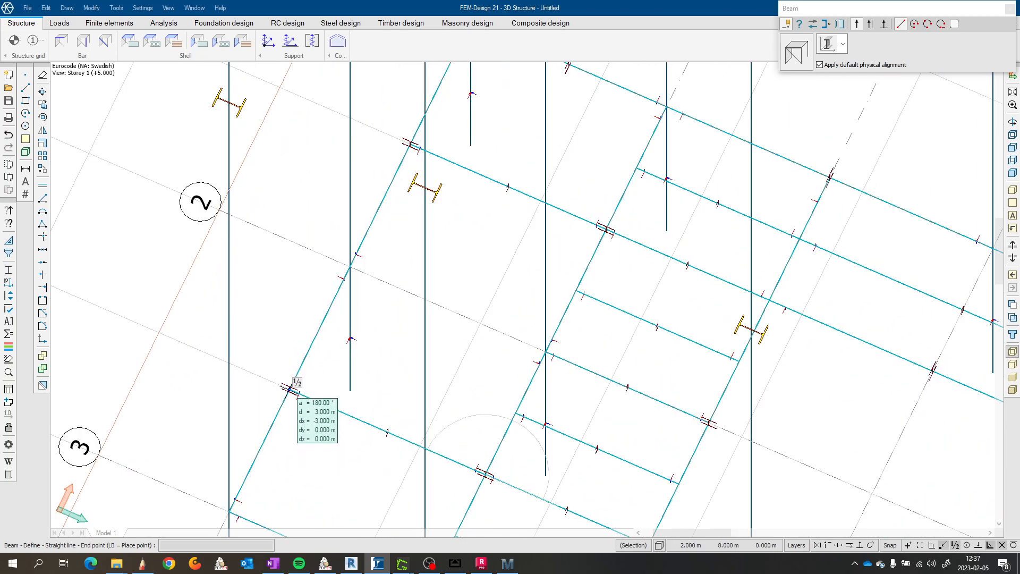
scroll(497, 324, down, 2)
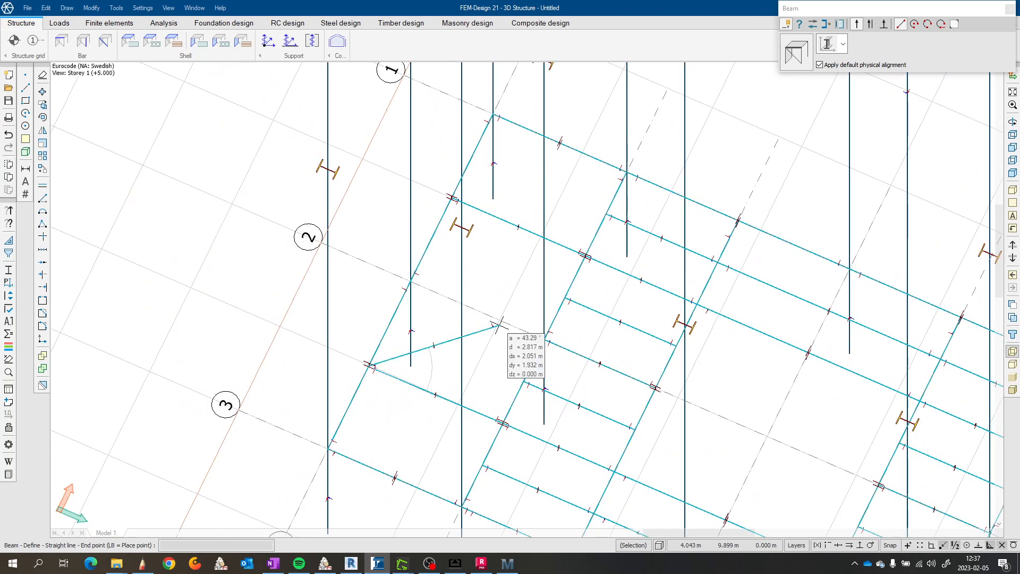
key(Escape)
key(Escape)
Step: Inspect the floor beam layout and check the plan view sketch in SketchBook for the diagonal beams around the central opening
scroll(558, 271, down, 5)
shift+middle_drag(699, 348, 789, 331)
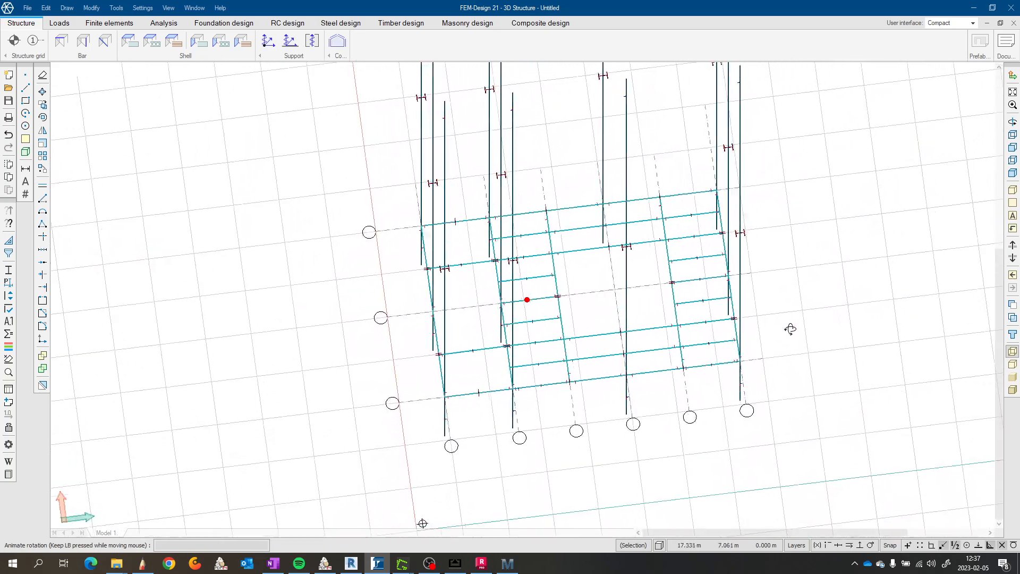
scroll(640, 268, up, 6)
scroll(624, 255, up, 1)
shift+middle_drag(624, 255, 530, 263)
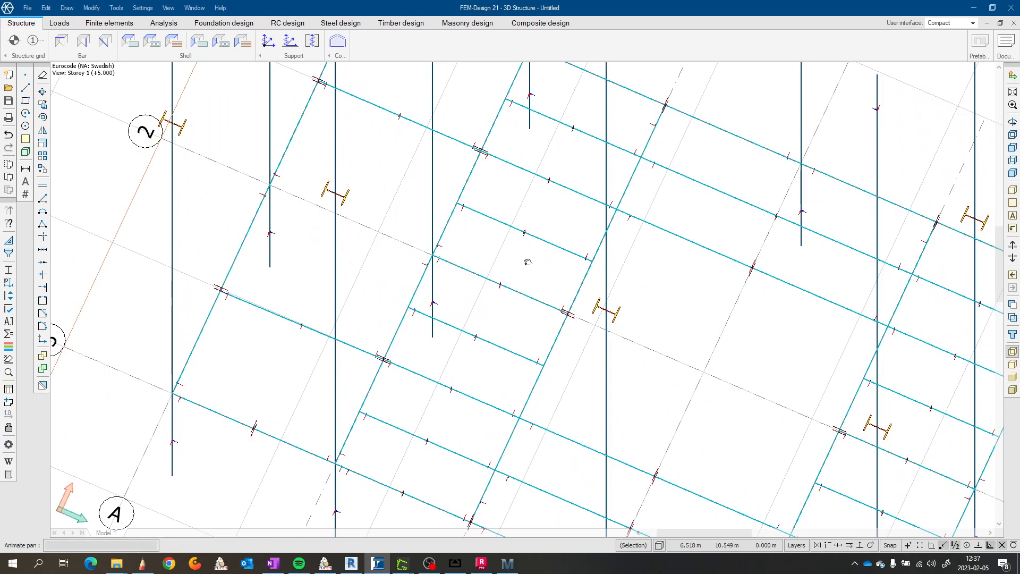
scroll(350, 239, down, 2)
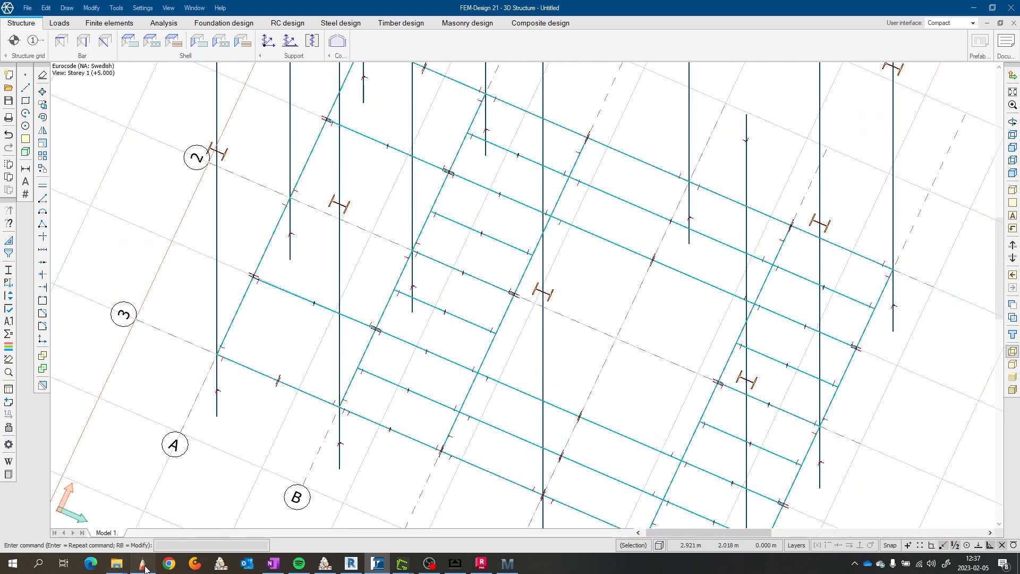
click(143, 563)
scroll(327, 344, down, 2)
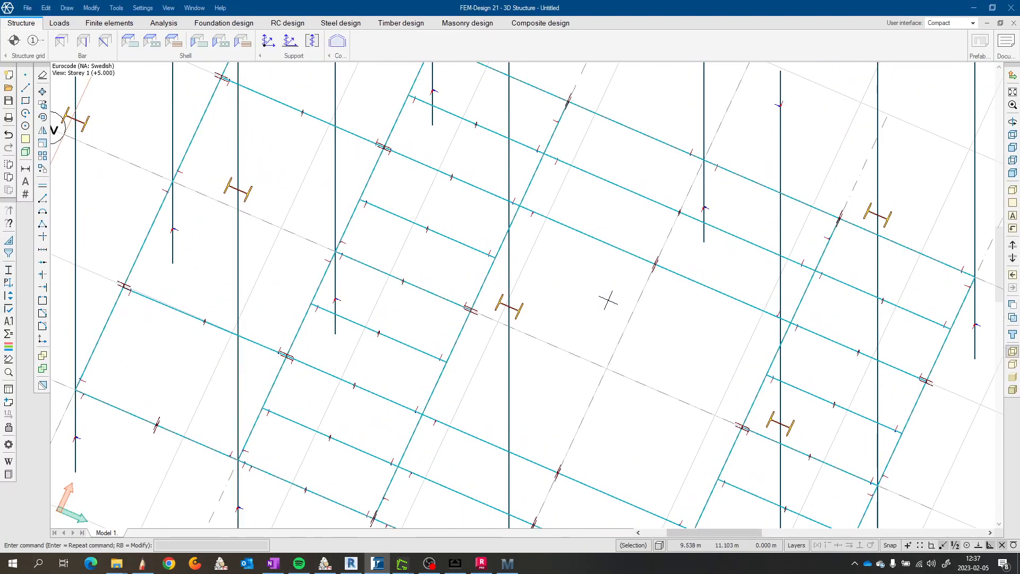
middle_drag(608, 299, 519, 280)
scroll(519, 280, down, 1)
scroll(498, 300, down, 3)
scroll(470, 250, up, 4)
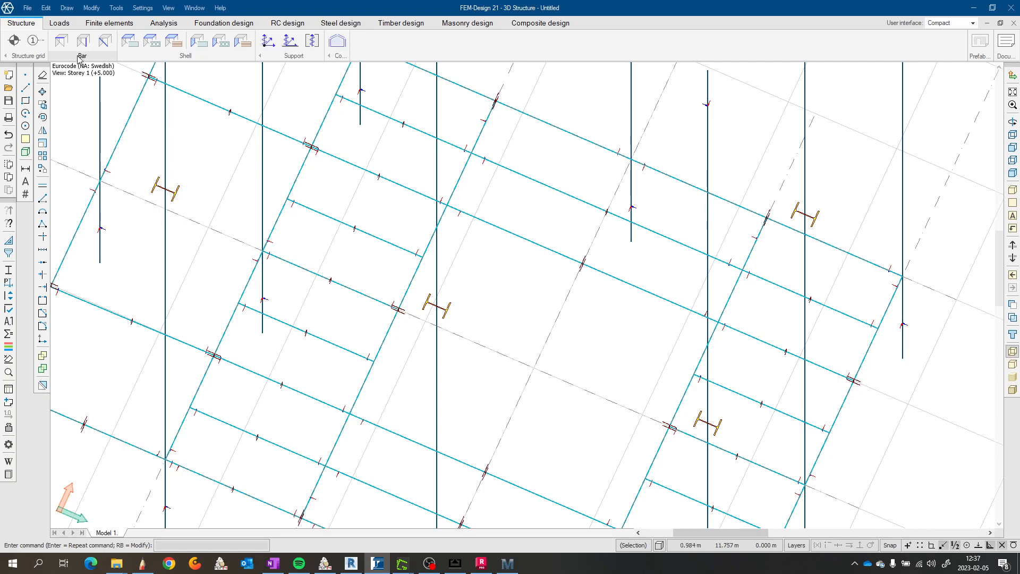
Step: Draw a diagonal beam across the opening's corner on axis E towards axis 1, from 1.5 m in X to about 1.5 m down axis E
click(61, 40)
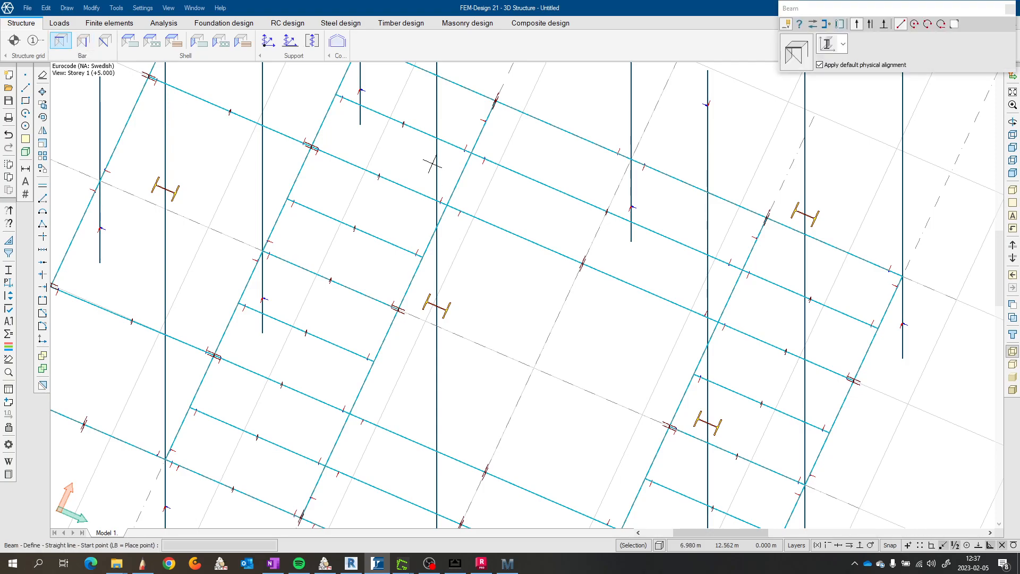
right_click(447, 206)
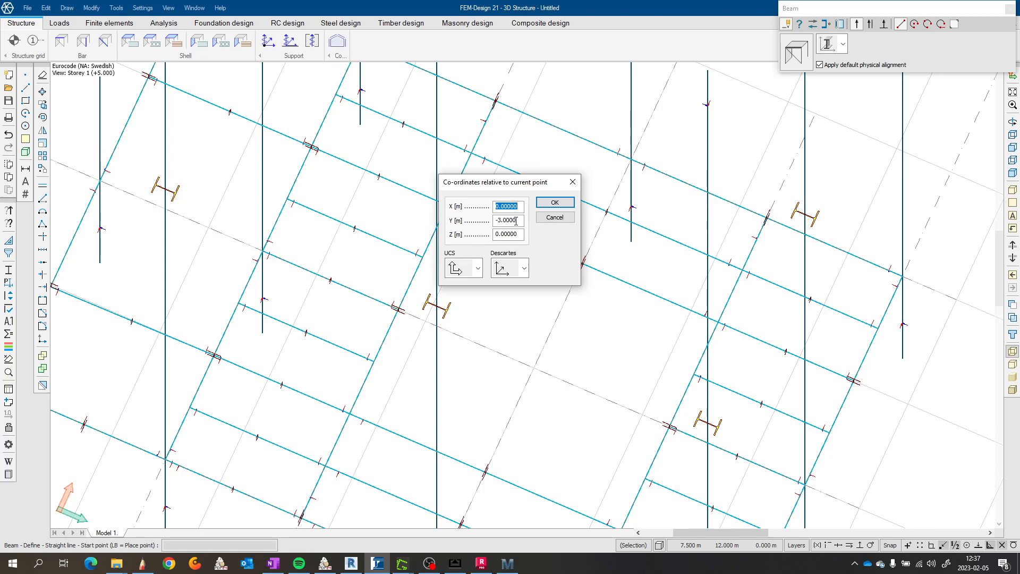
key(Tab)
text(0)
double_click(519, 206)
text(1.5)
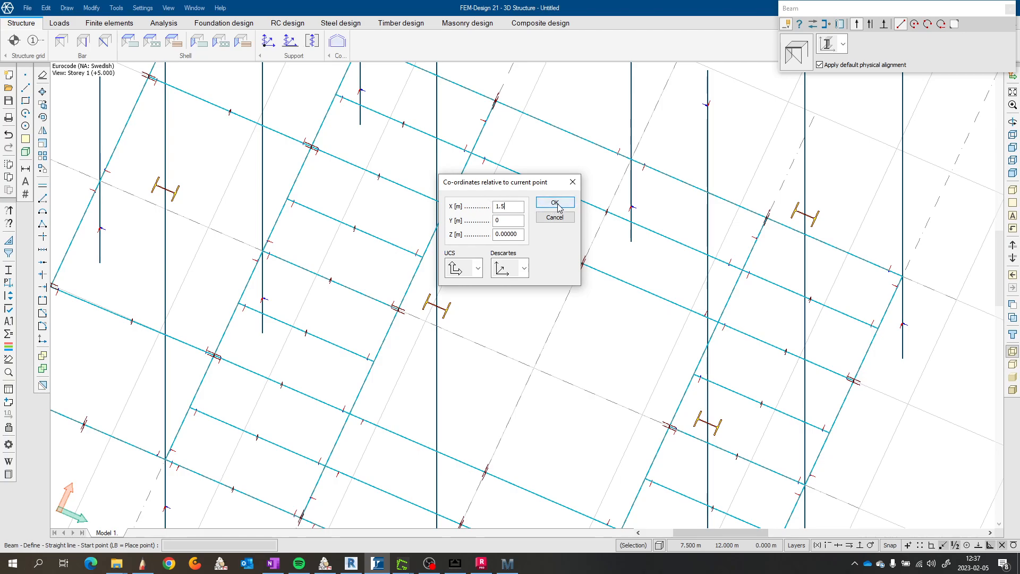
click(555, 202)
scroll(454, 201, up, 1)
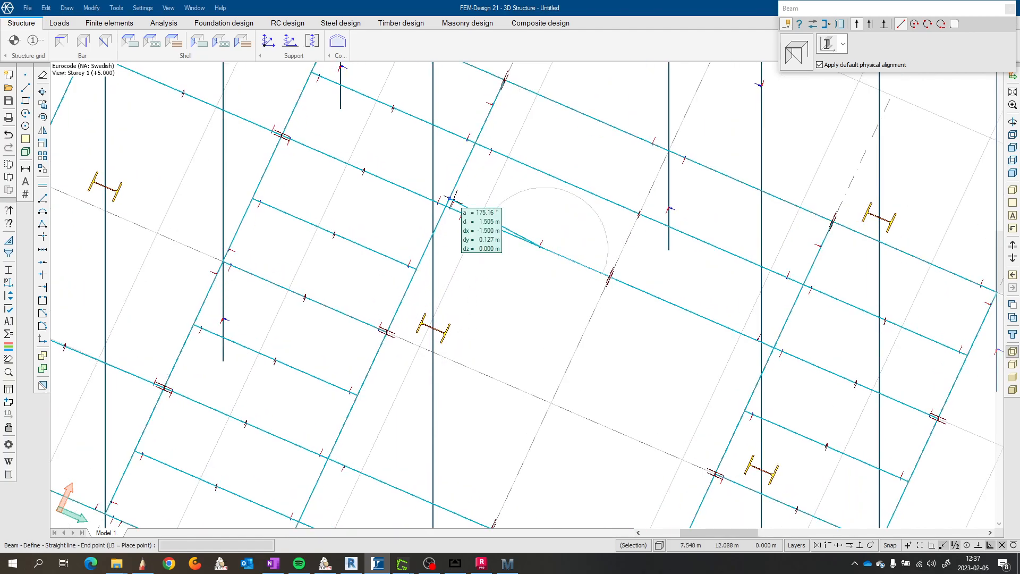
middle_click(447, 206)
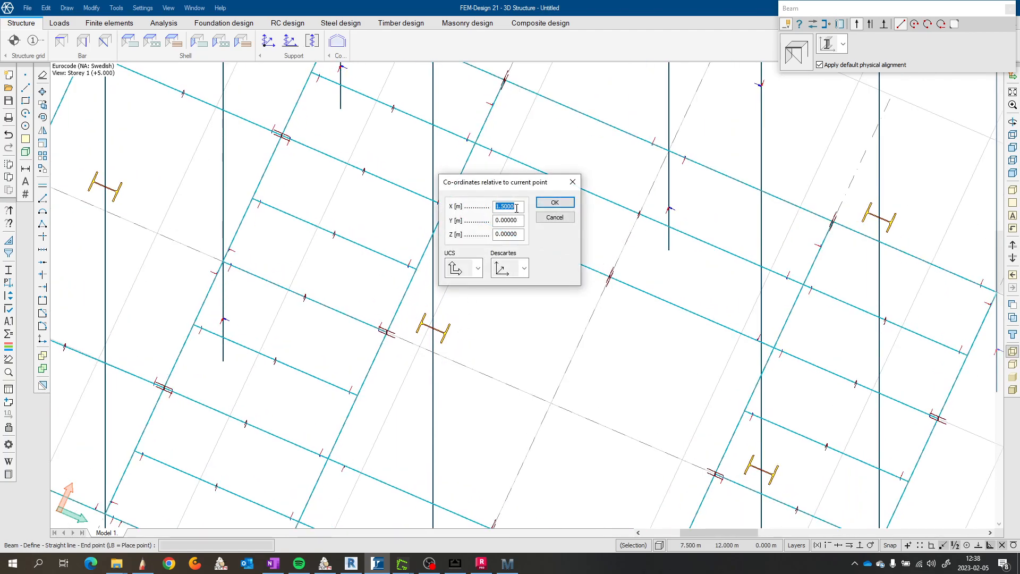
text(0)
key(Tab)
text(-)
click(555, 203)
mouse_move(499, 307)
middle_down()
mouse_move(672, 277)
mouse_move(633, 260)
mouse_move(516, 243)
middle_up()
scroll(656, 254, down, 2)
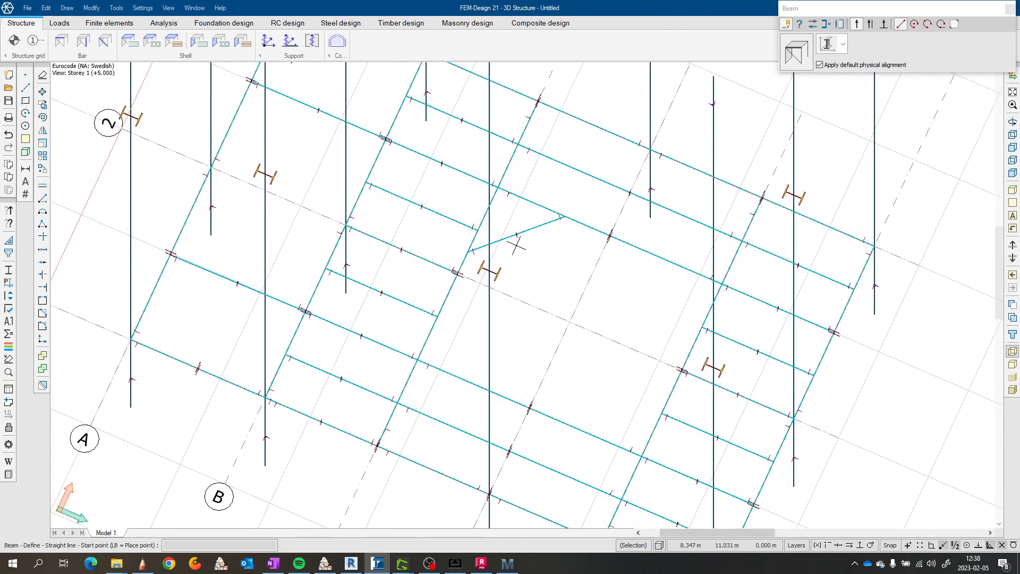
Step: Mirror the diagonal corner beam about axis 2, using a mirror line from axis E to axis F
scroll(527, 282, down, 2)
shift+middle_drag(517, 292, 474, 292)
scroll(531, 300, up, 6)
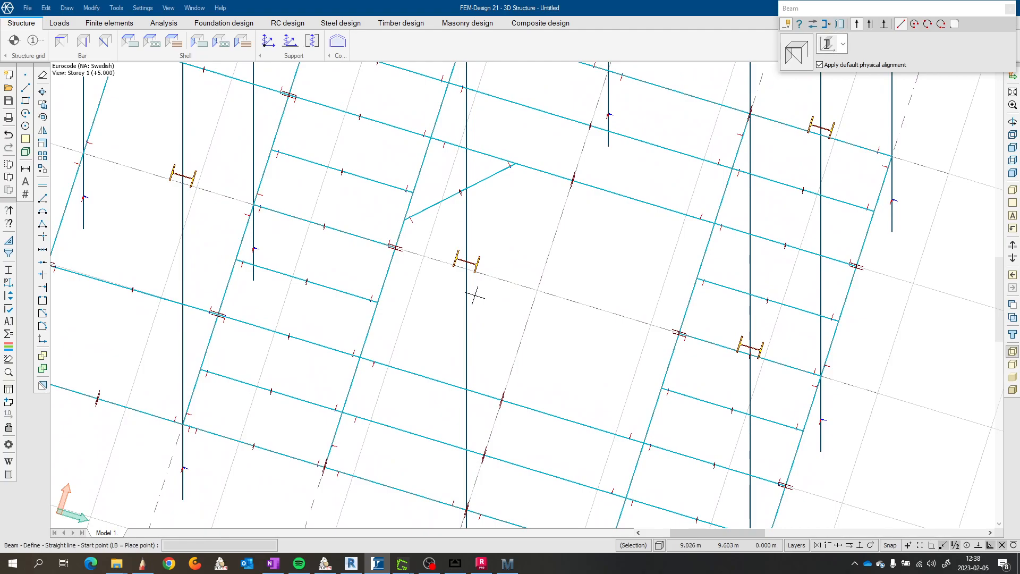
scroll(478, 264, up, 2)
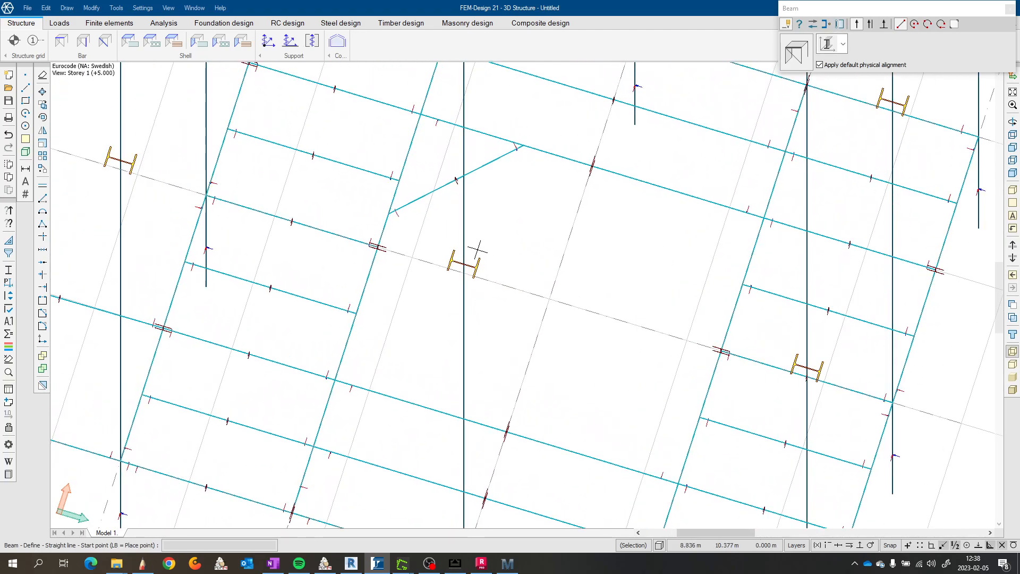
scroll(477, 249, down, 1)
middle_drag(473, 299, 441, 242)
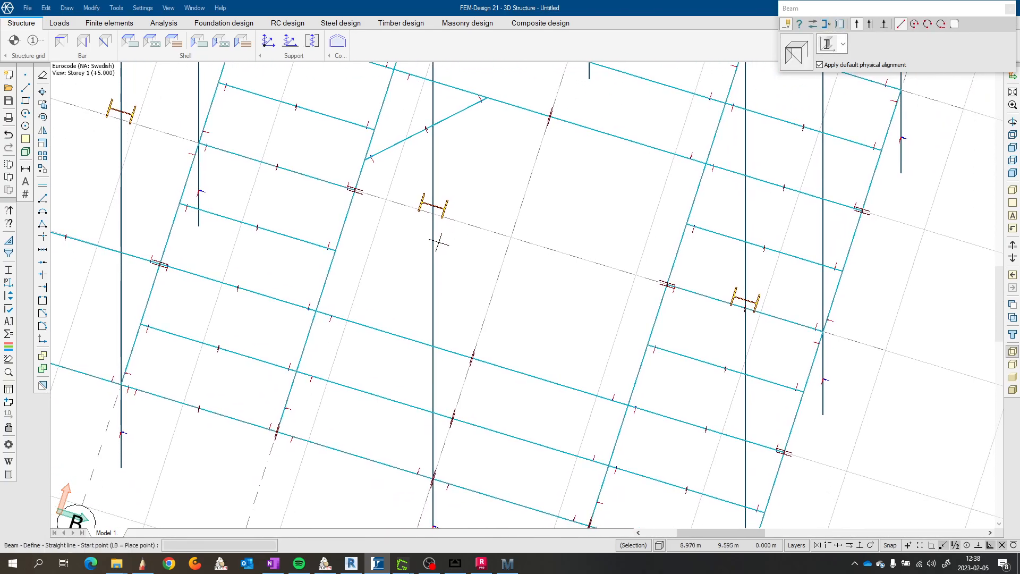
middle_drag(415, 253, 416, 306)
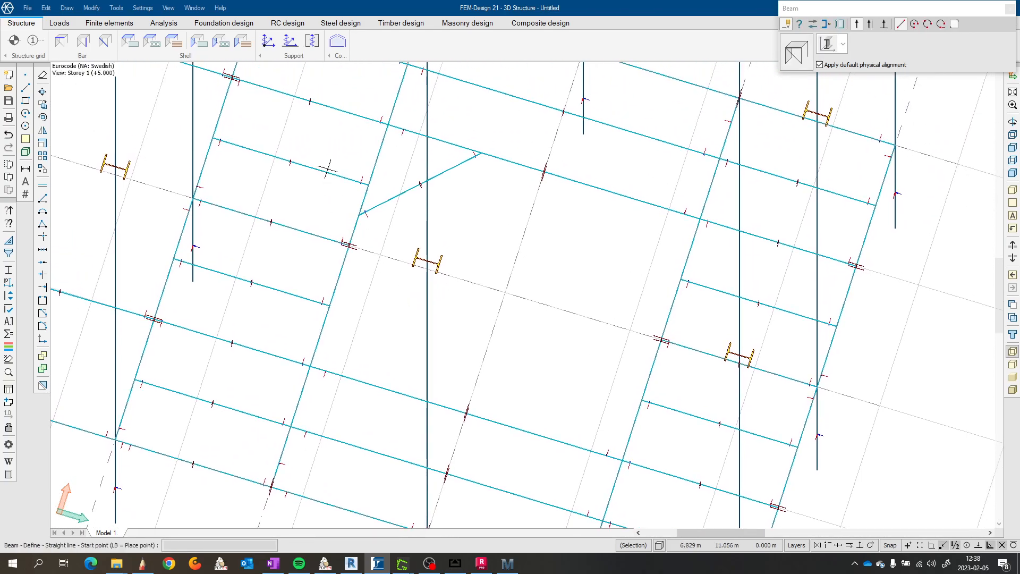
click(42, 130)
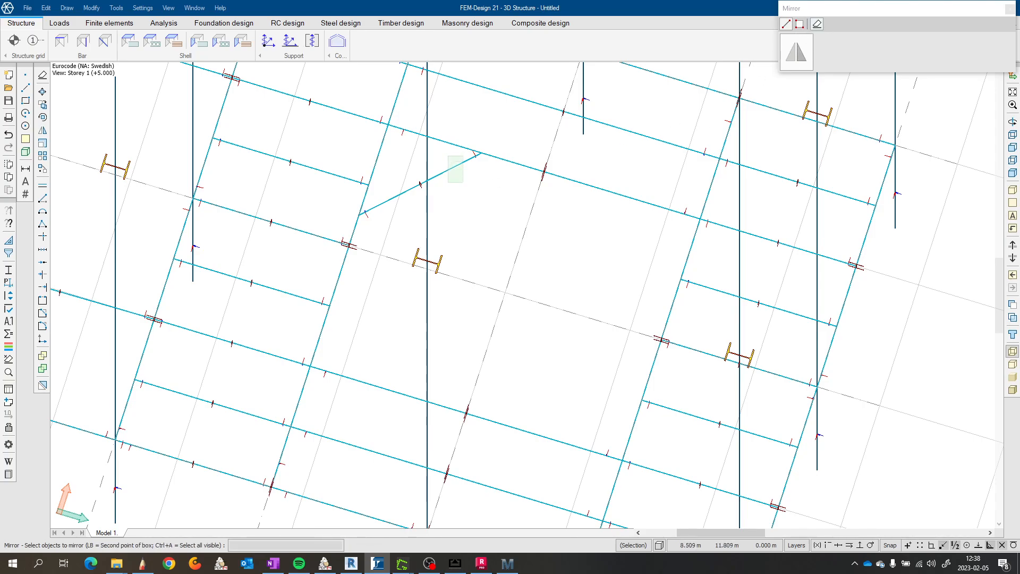
click(456, 165)
click(348, 245)
click(663, 340)
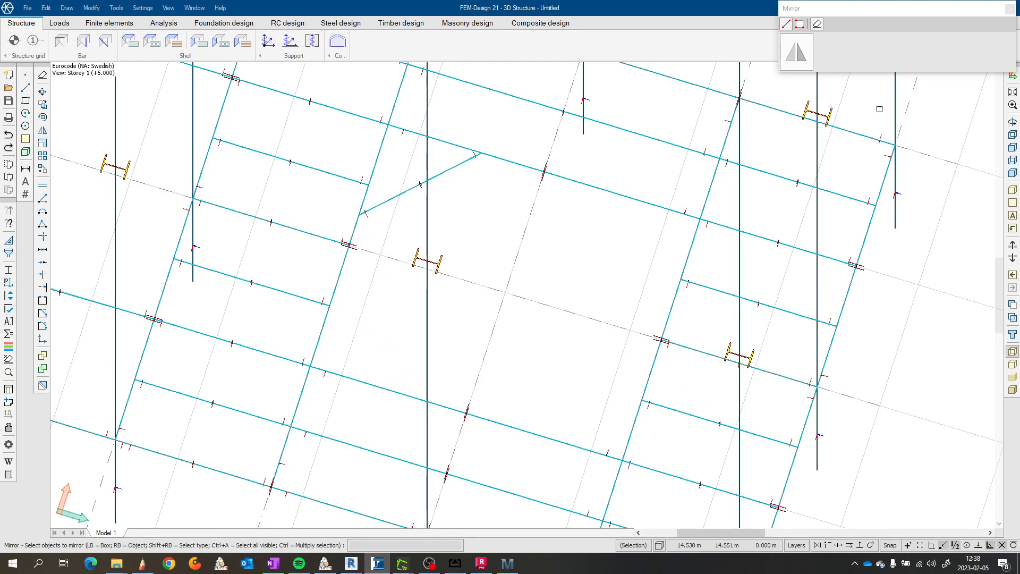
right_click(405, 193)
click(349, 245)
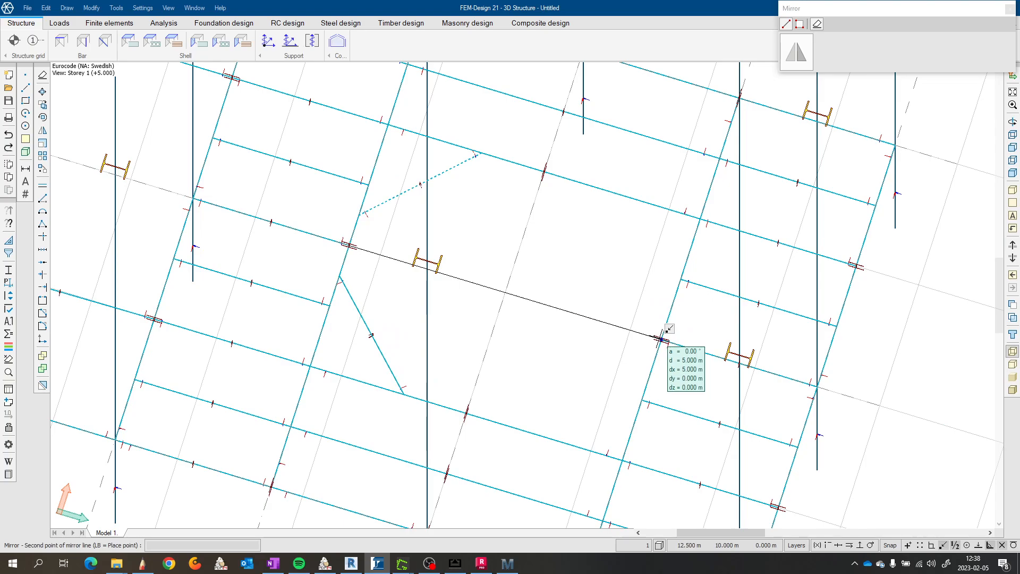
click(661, 338)
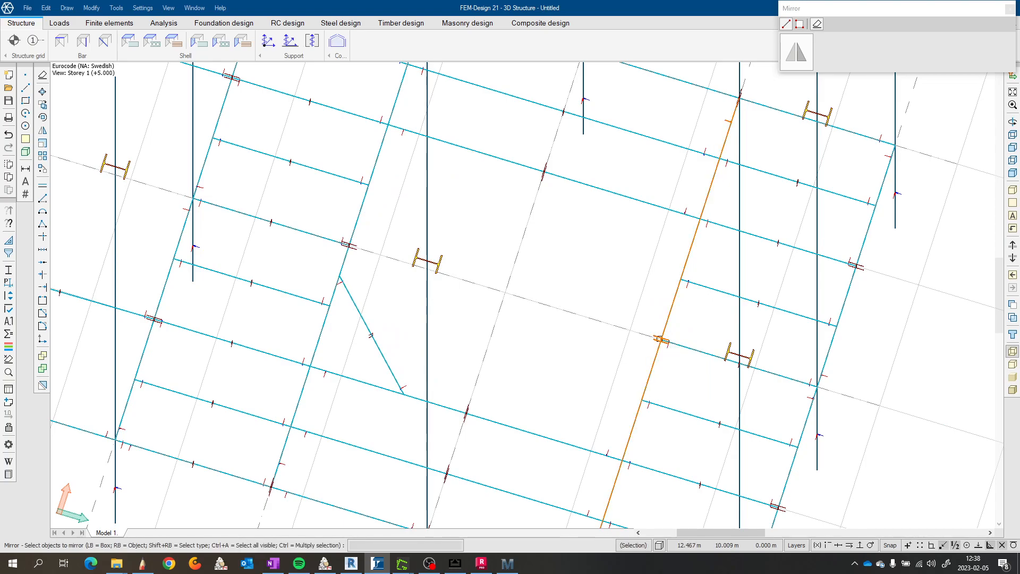
Step: Mirror the diagonal corner beam on axis E about axis 2, keeping the original beam on the axis 1 side
click(818, 24)
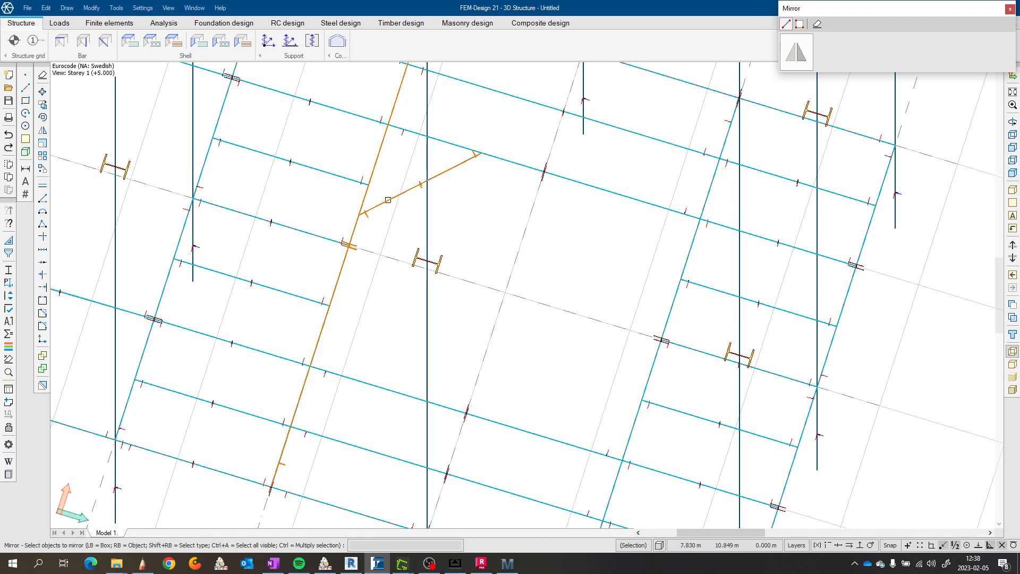
click(397, 212)
click(390, 179)
click(346, 244)
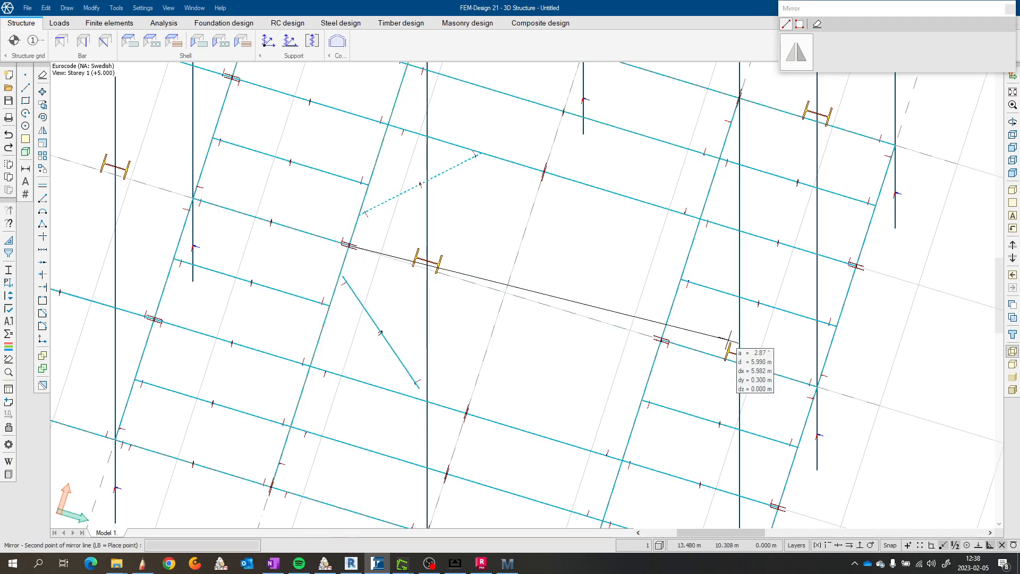
click(662, 339)
middle_drag(498, 298, 447, 294)
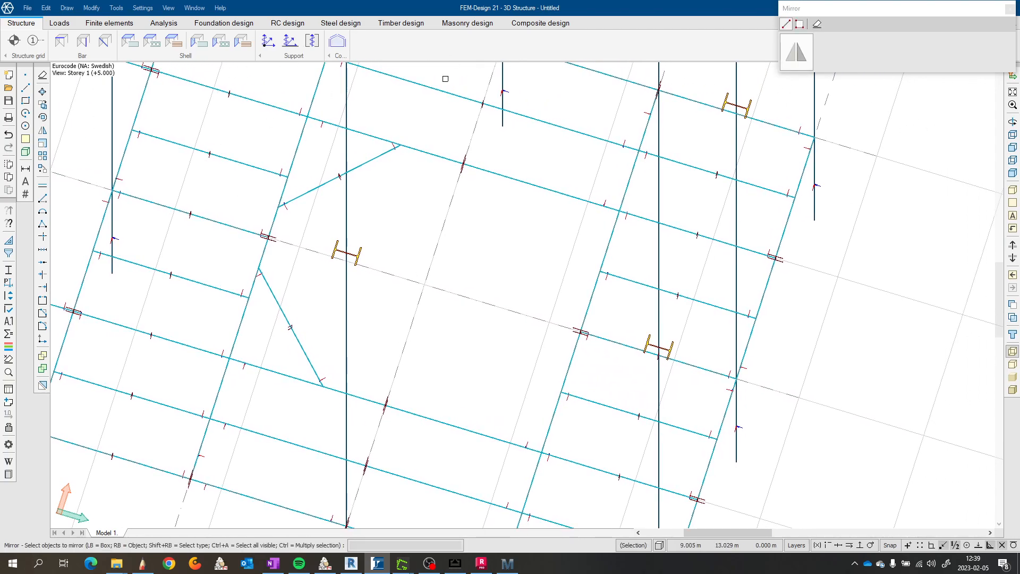
click(42, 104)
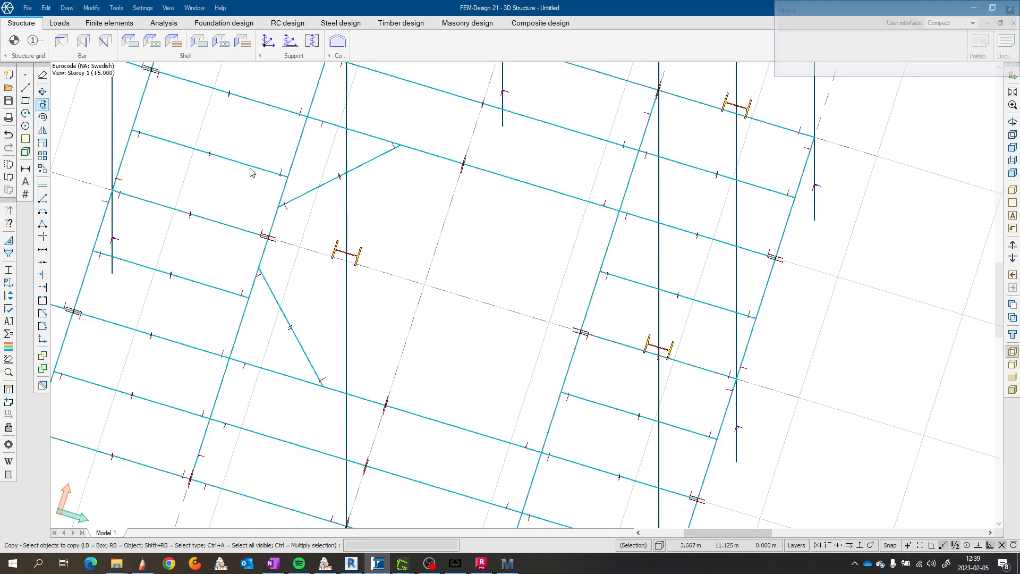
drag(321, 193, 313, 173)
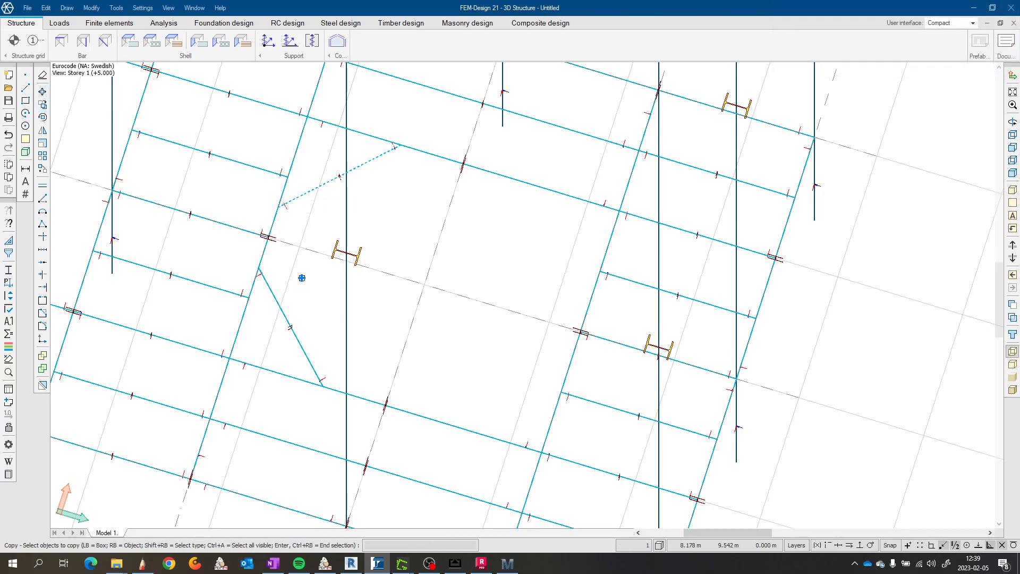
click(269, 291)
key(Return)
click(387, 405)
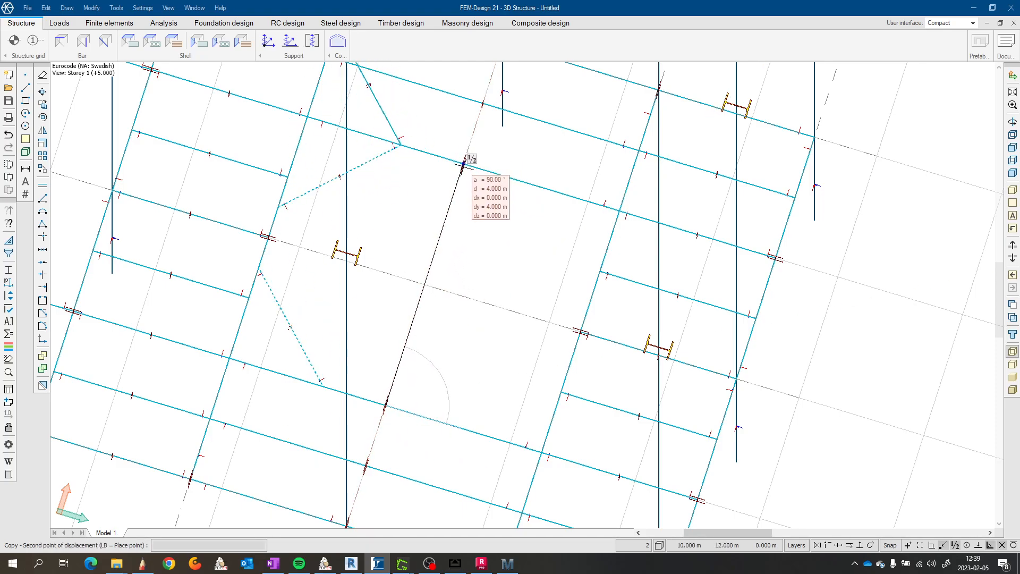
scroll(462, 164, down, 5)
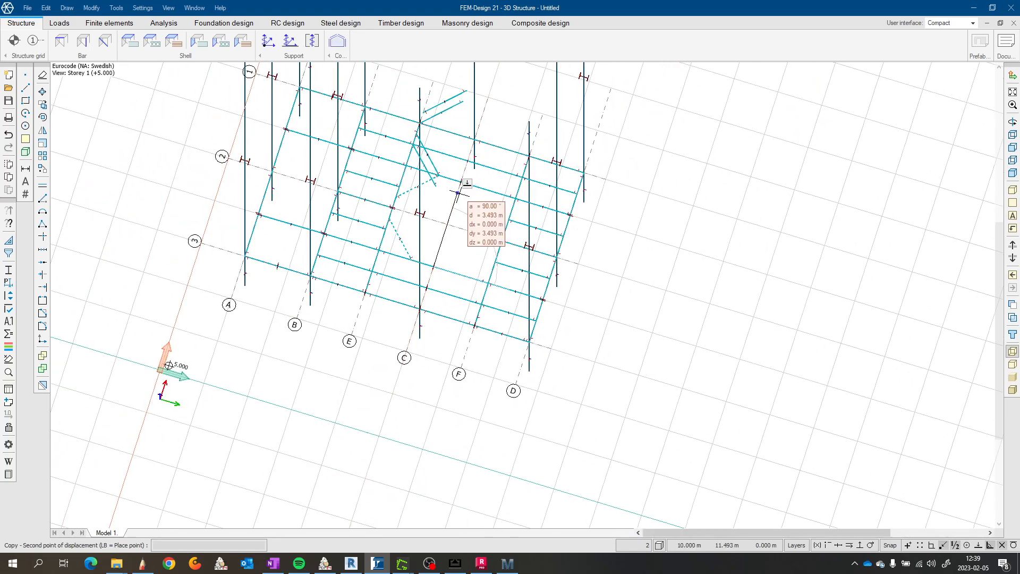
click(459, 194)
scroll(459, 194, up, 3)
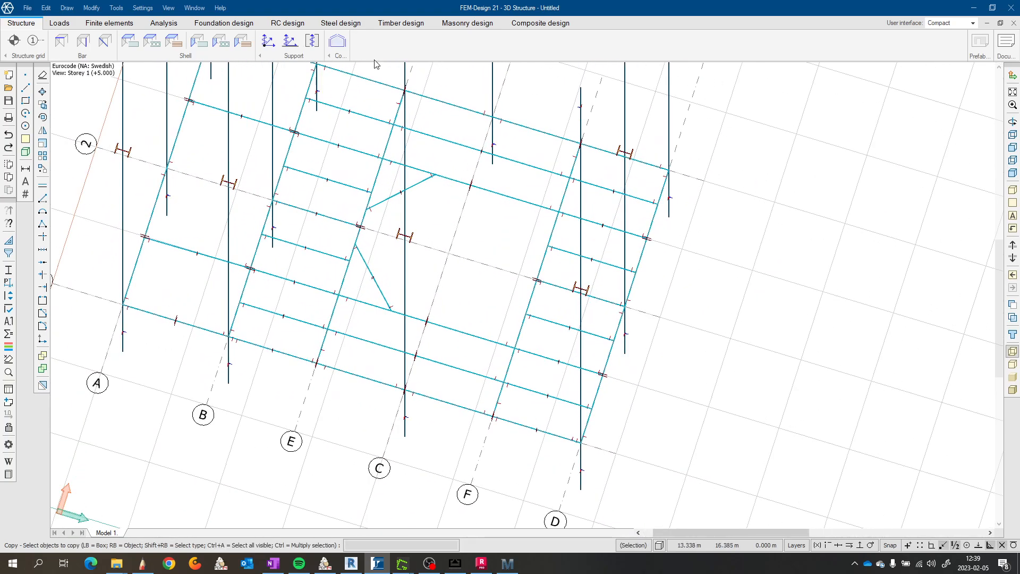
click(42, 131)
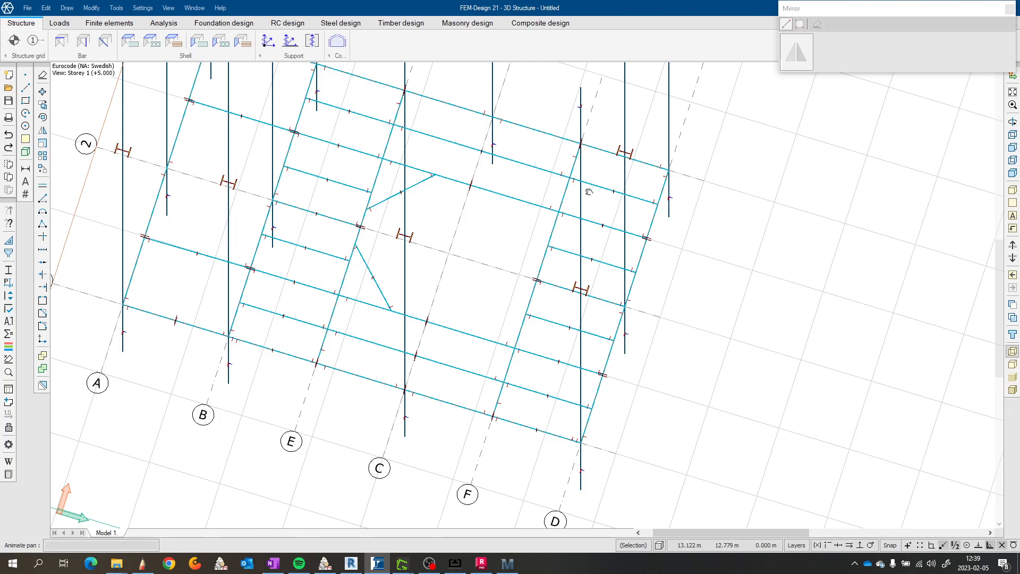
middle_drag(590, 192, 552, 265)
scroll(552, 258, down, 1)
key(Escape)
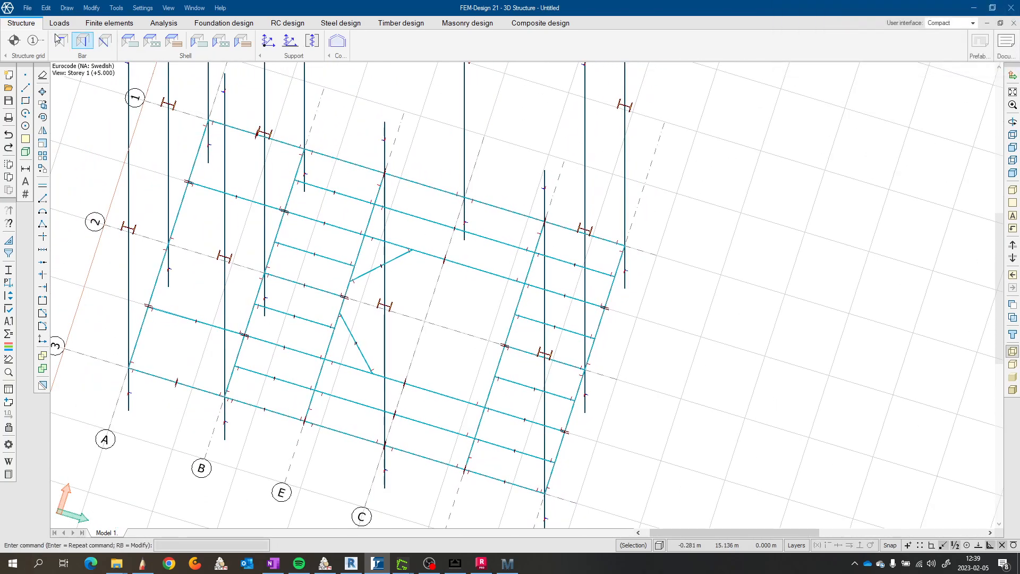
Step: Draw a diagonal beam across the opening's corner on axis F towards axis 1, from -1.5 m in X to -1.5 m in Y off the corner
click(60, 39)
scroll(470, 231, up, 2)
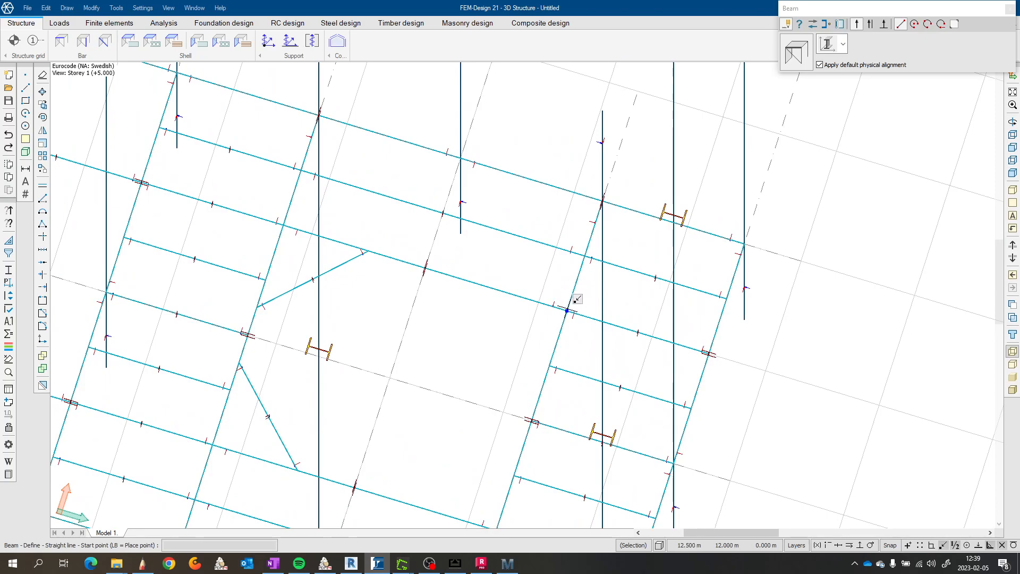
middle_click(568, 310)
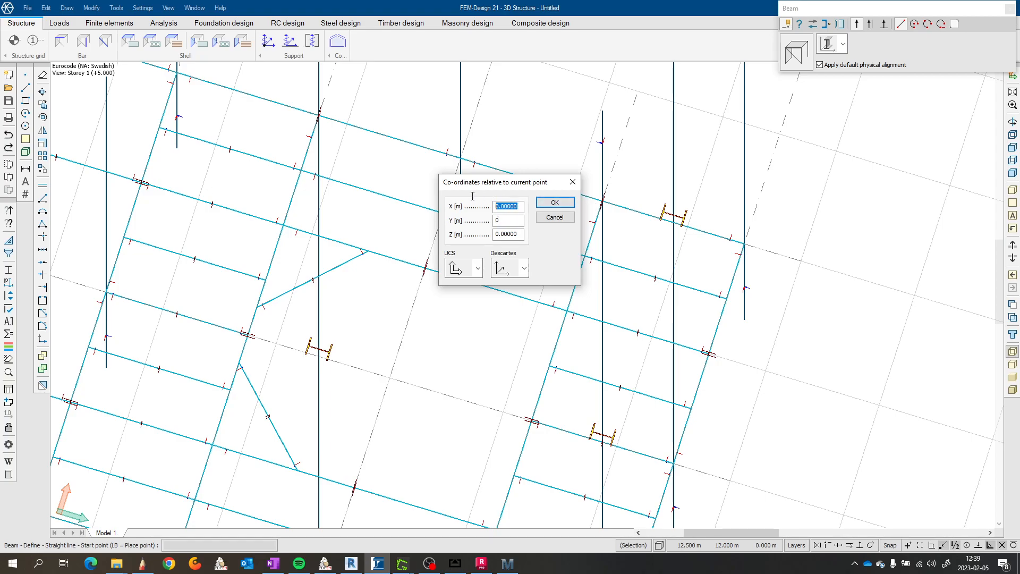
text(-1.5)
click(555, 202)
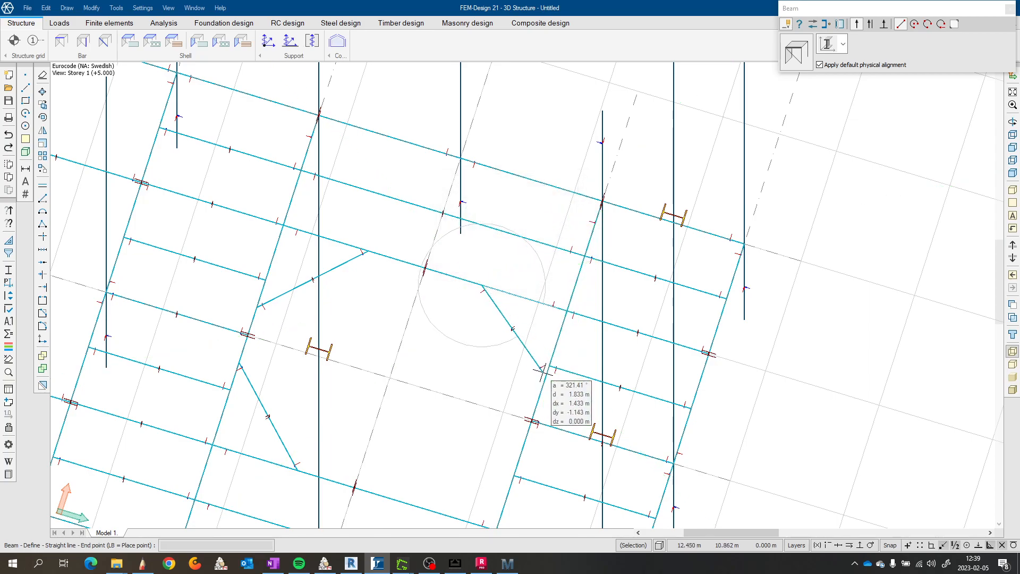
middle_click(567, 312)
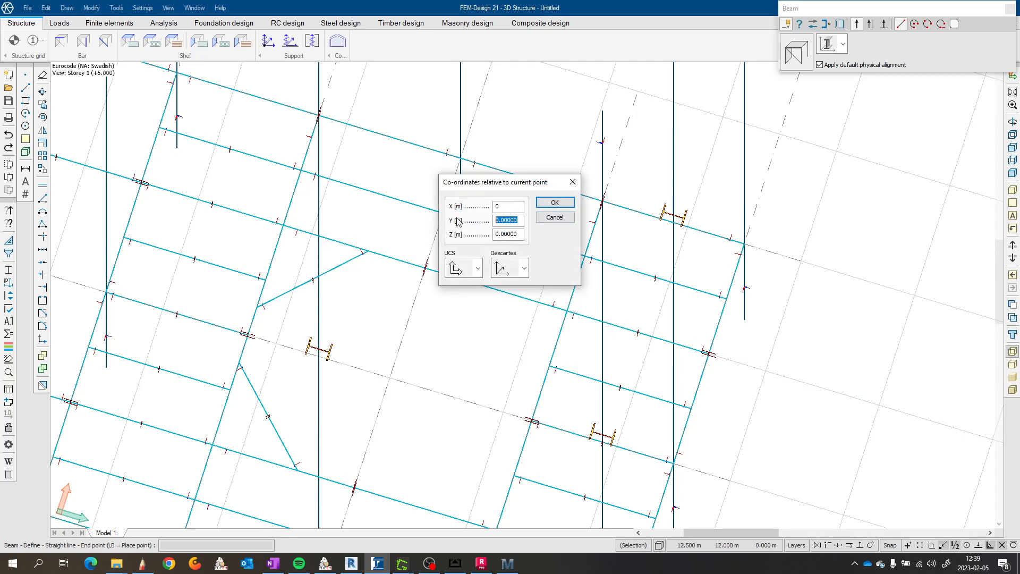
click(499, 220)
text(-1.5)
click(554, 202)
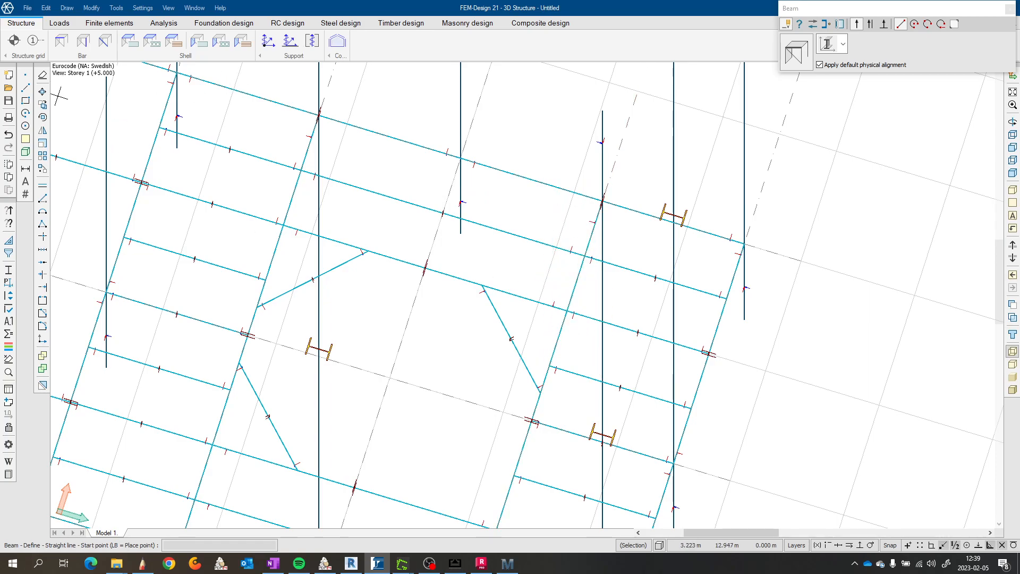
Step: Mirror the diagonal beam at axis F about axis 2, using a mirror line from axis F to axis E
click(42, 130)
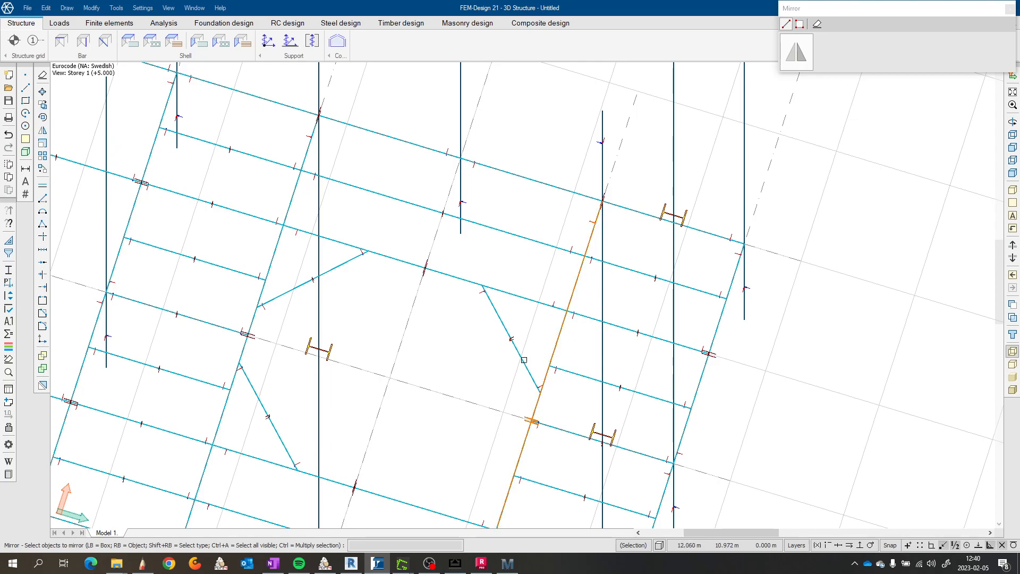
click(524, 360)
click(540, 414)
click(248, 335)
scroll(505, 335, down, 5)
key(Escape)
Step: Inspect the storey's floor beam layout and the diagonal beams around the central opening
scroll(526, 250, up, 2)
shift+middle_drag(540, 243, 655, 235)
drag(654, 235, 577, 228)
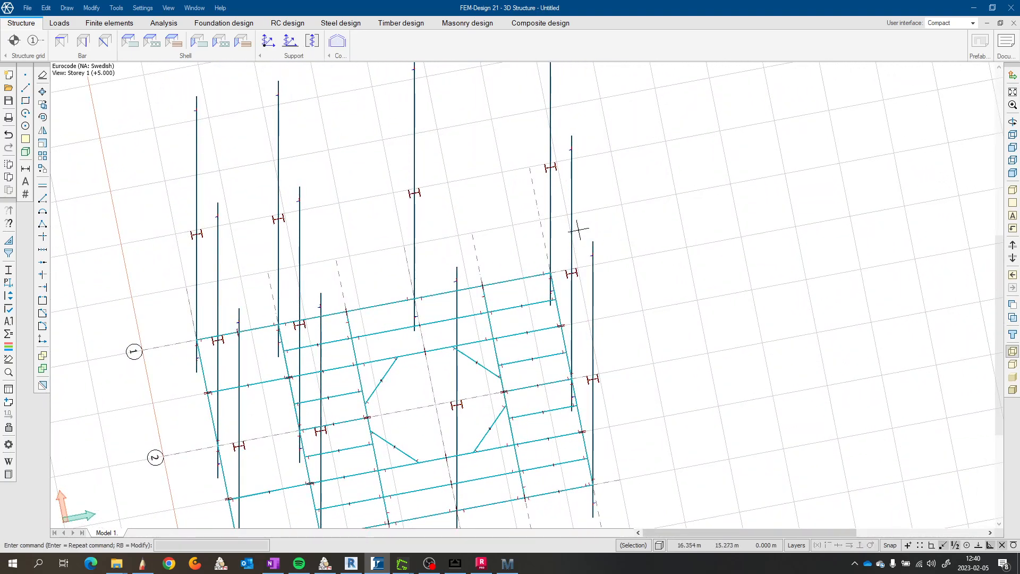
scroll(577, 227, down, 1)
scroll(632, 194, up, 2)
middle_drag(632, 194, 669, 165)
scroll(669, 165, down, 1)
drag(645, 228, 677, 244)
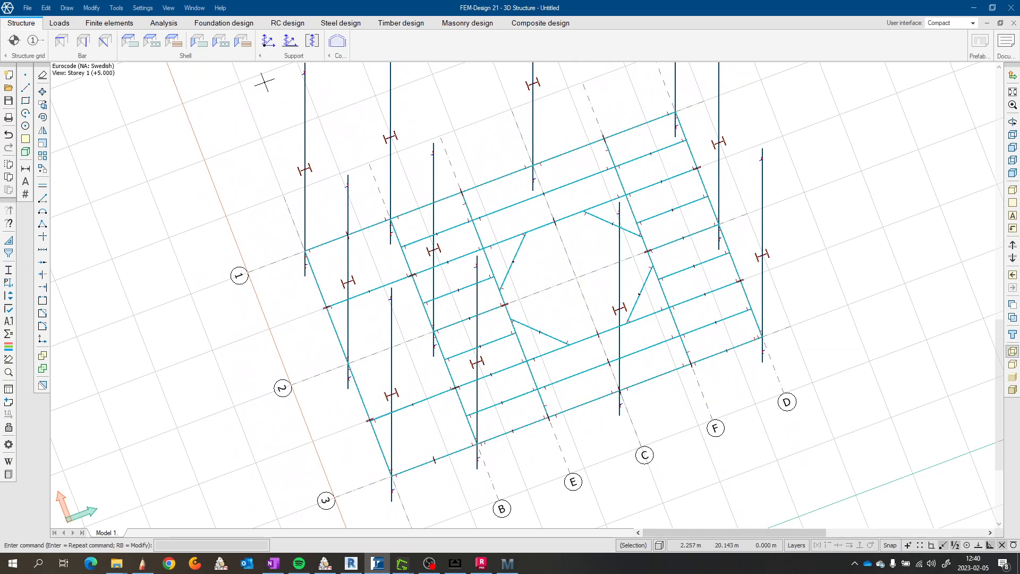
Step: Define a rectangular cover over the main floor area from axis B/1 to axis D/3, with auto supports
click(60, 26)
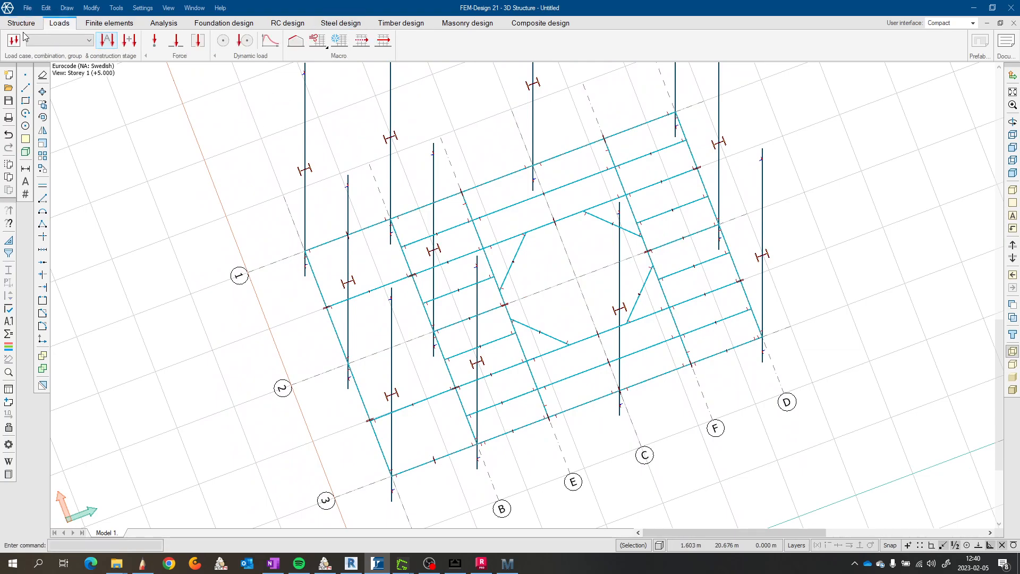
click(25, 26)
click(339, 43)
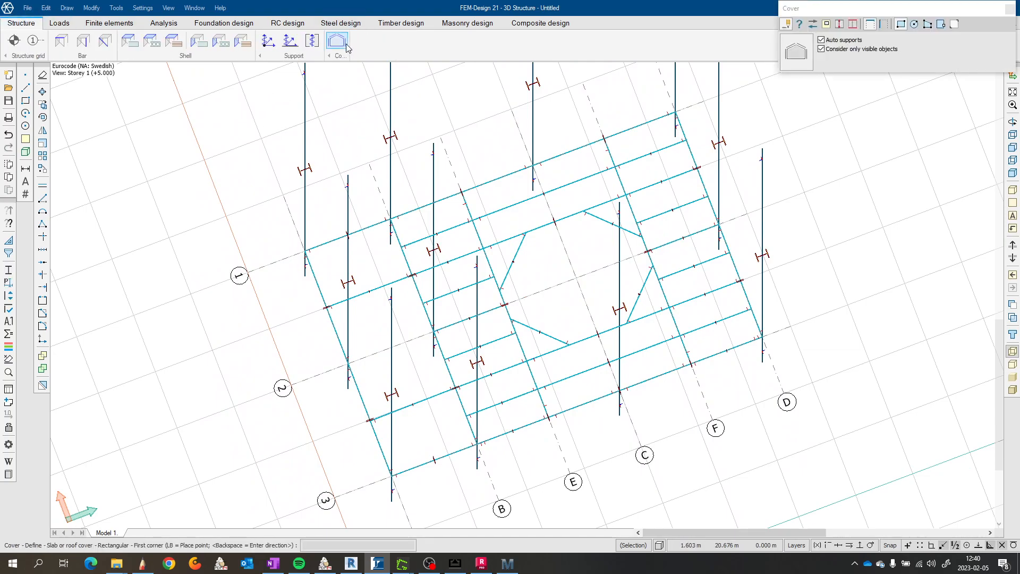
click(905, 25)
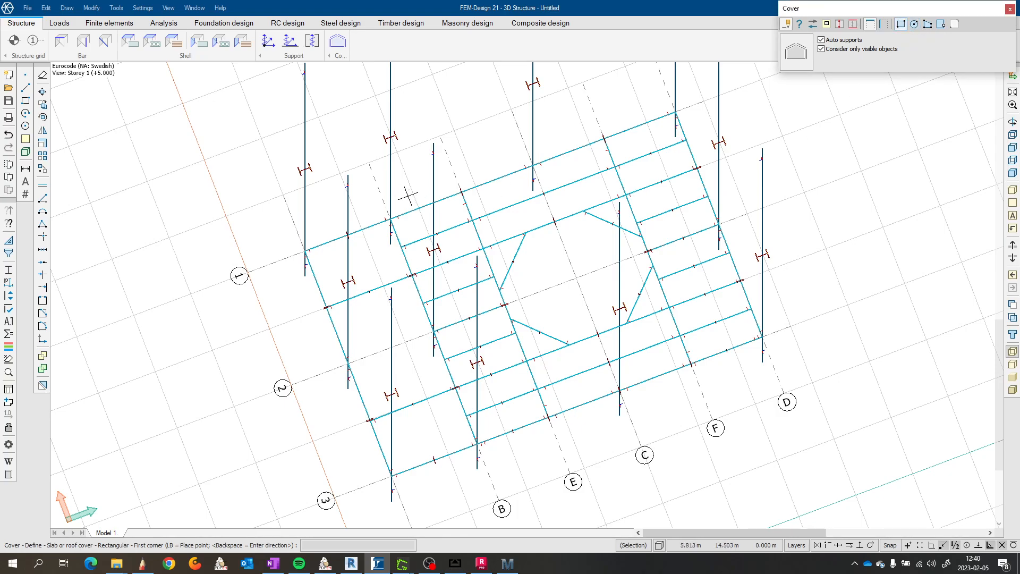
click(391, 219)
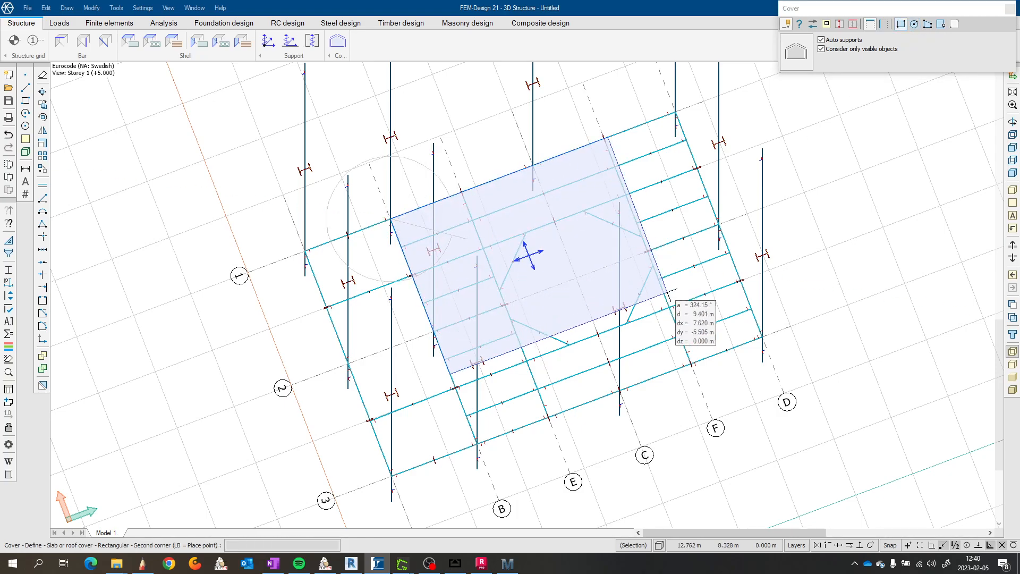
click(762, 337)
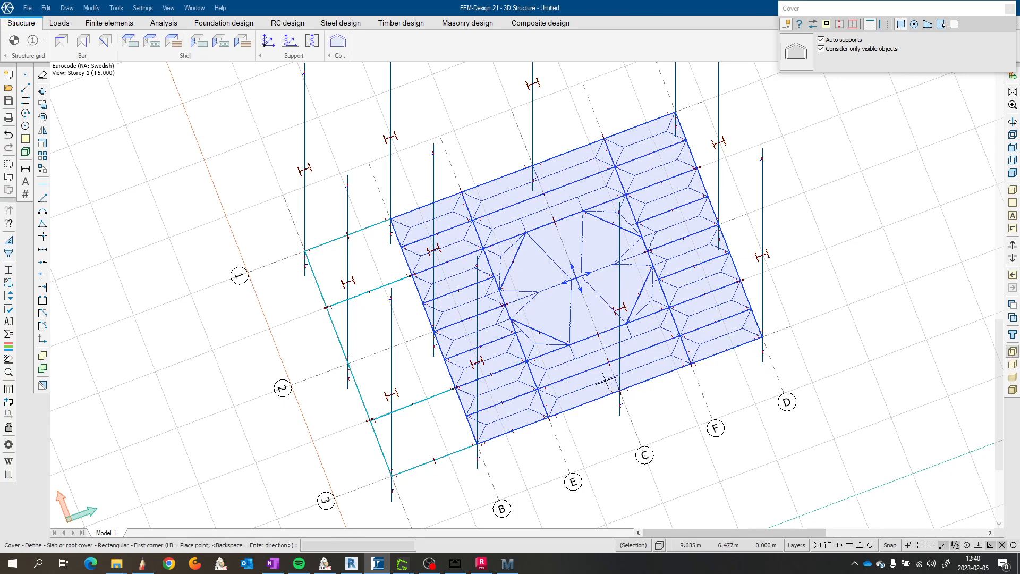
Step: Add two 3 m by 2 m rectangular covers between axes A and B, one inside axis 1 and one inside axis 3
click(306, 250)
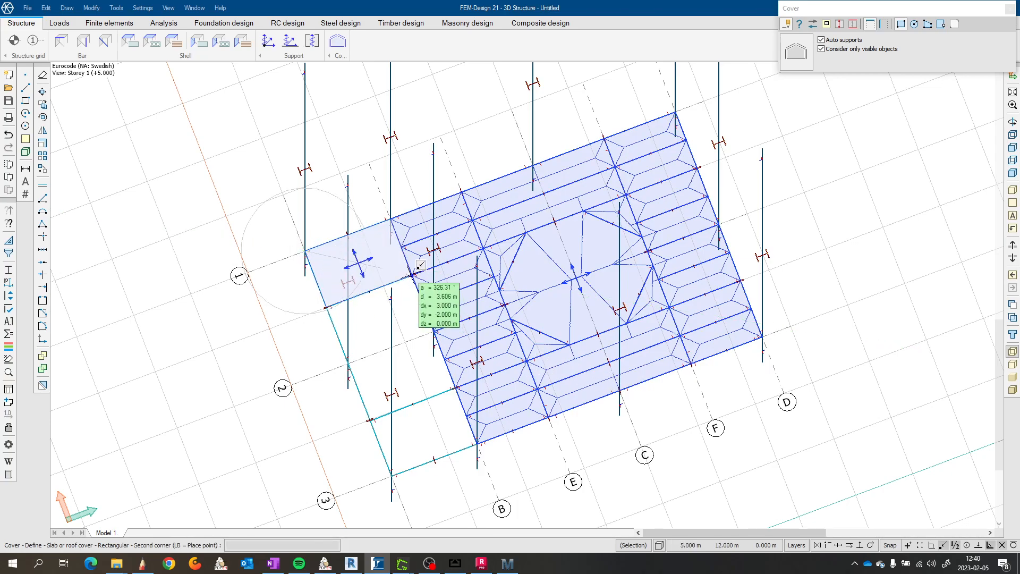
click(412, 275)
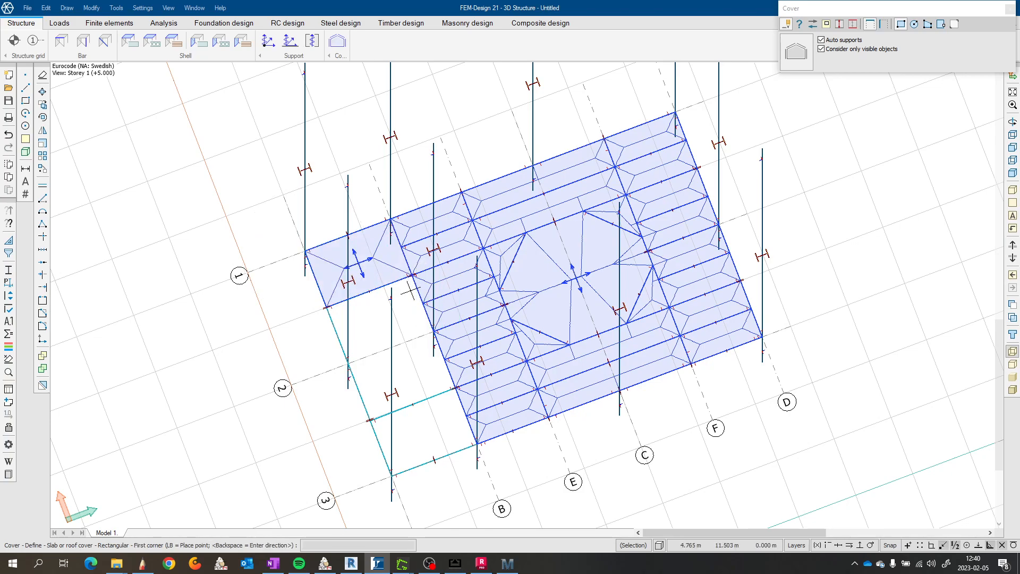
click(371, 420)
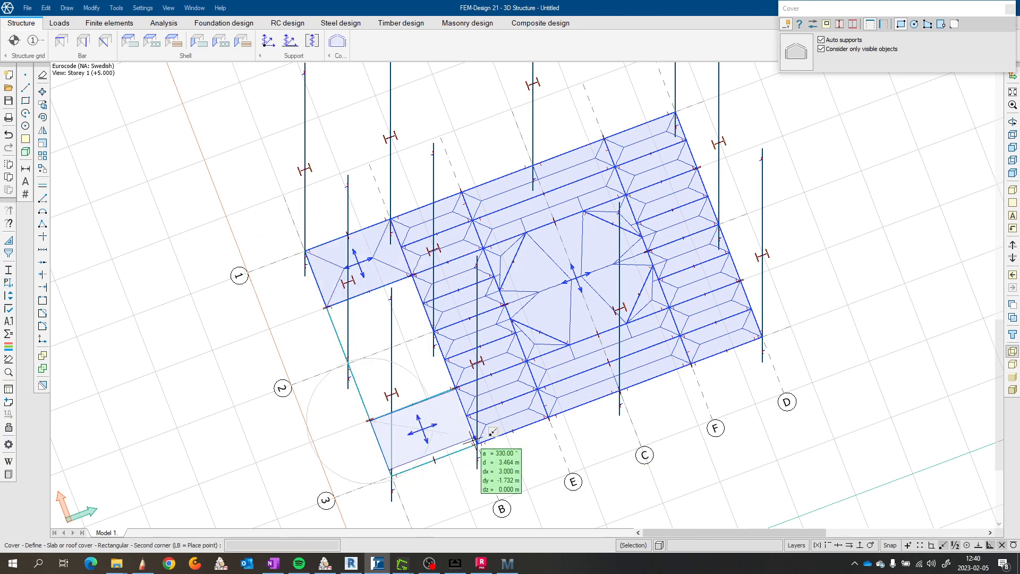
click(477, 444)
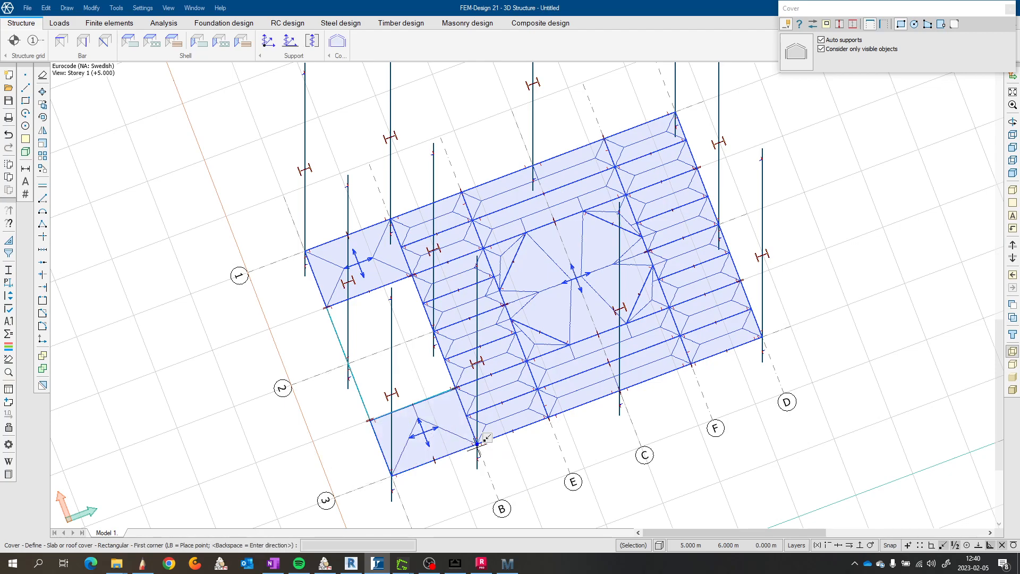
key(Escape)
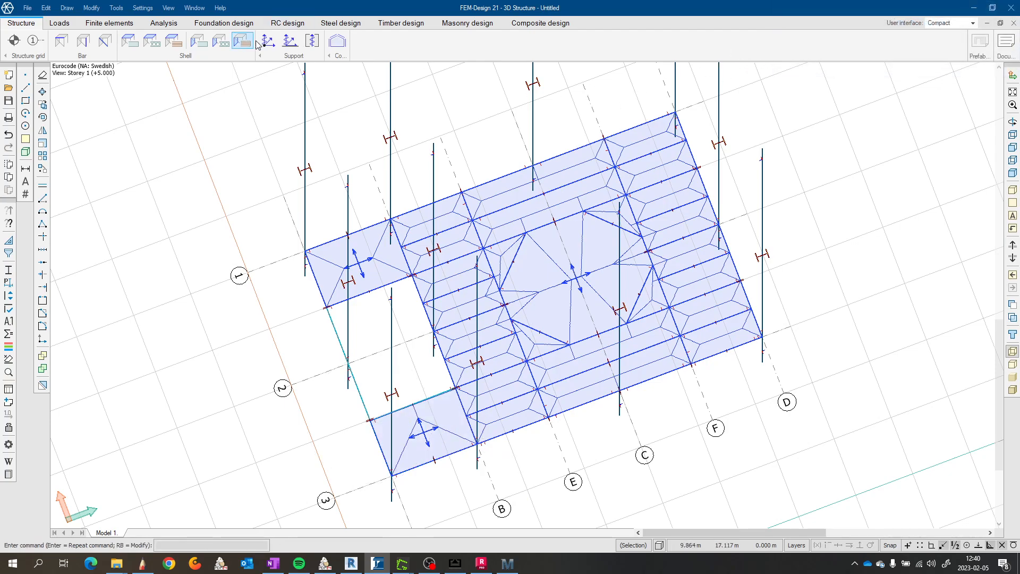
Step: Set the main cover's load bearing direction to monodirectional, running along axis B from axis 1 towards axis 2
click(337, 41)
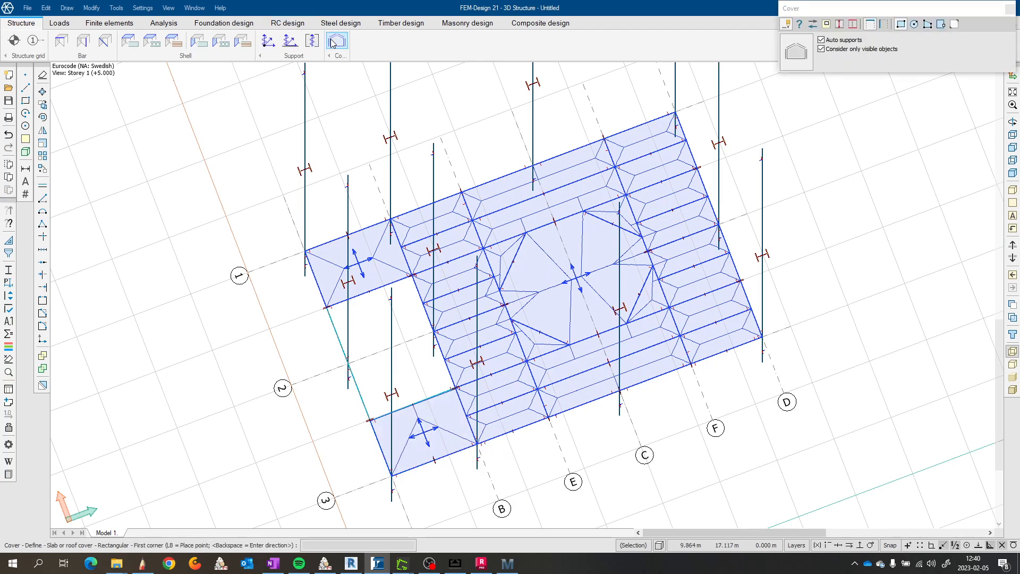
click(840, 24)
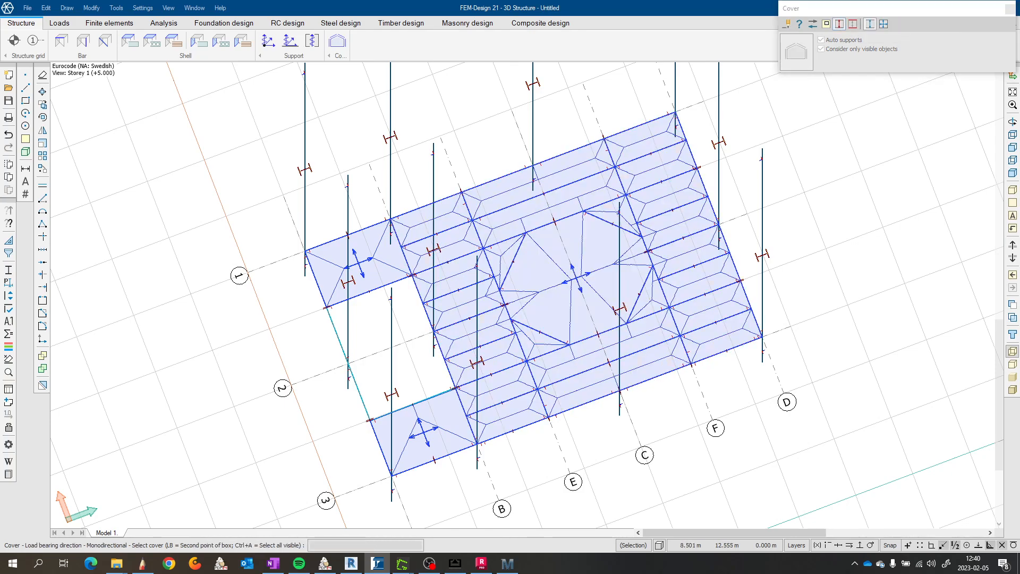
click(478, 231)
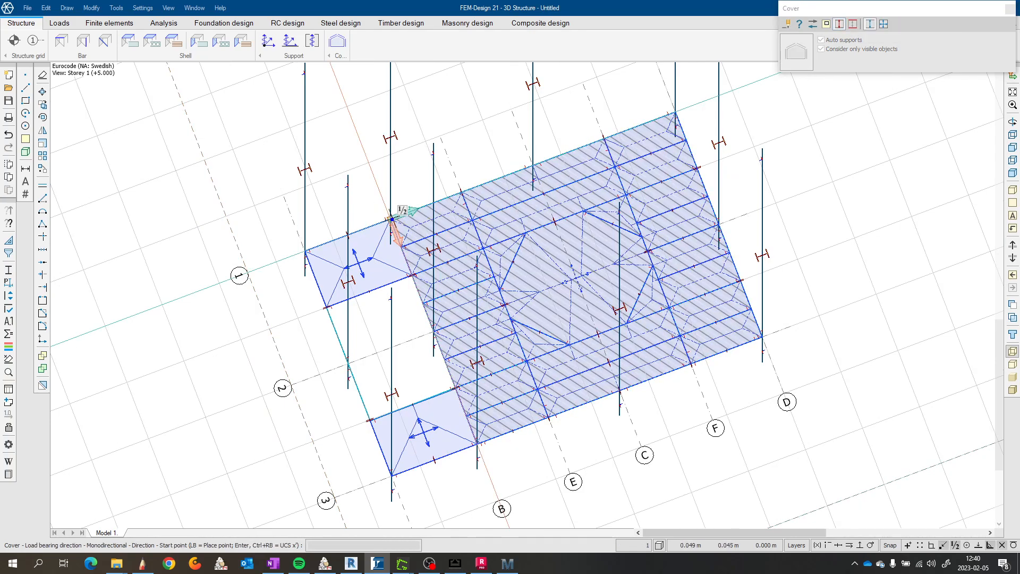
click(390, 218)
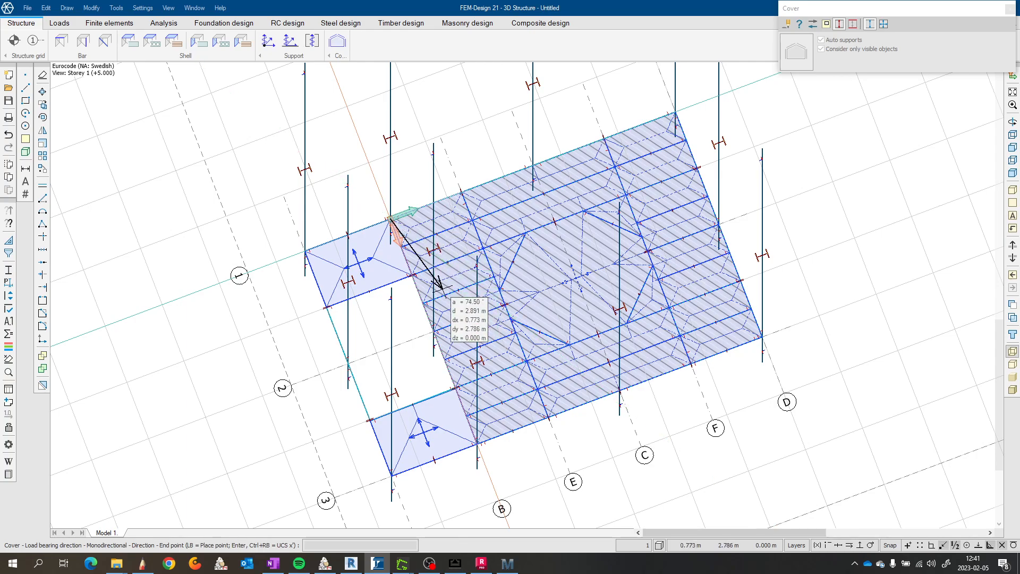
scroll(425, 253, up, 2)
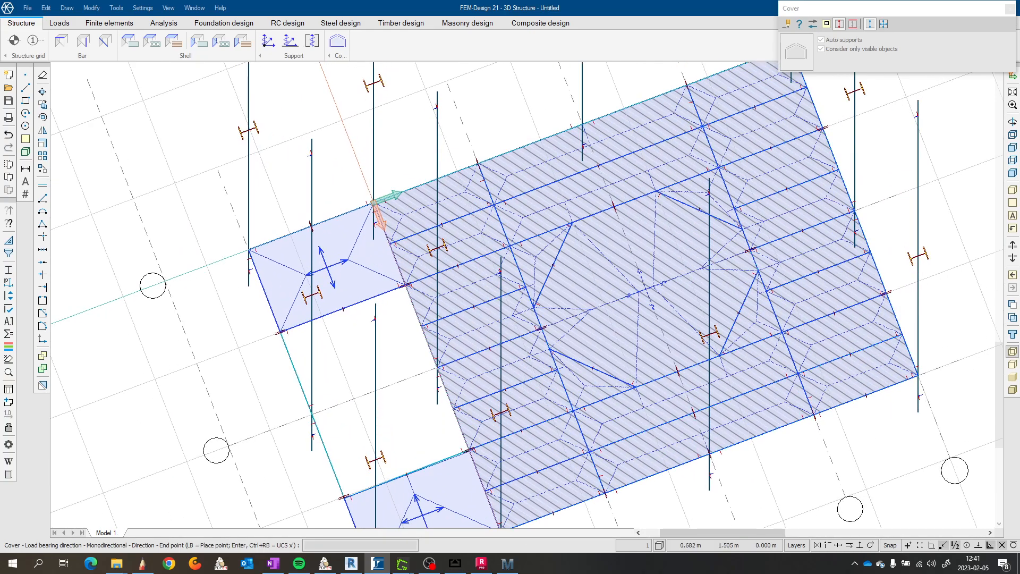
click(436, 366)
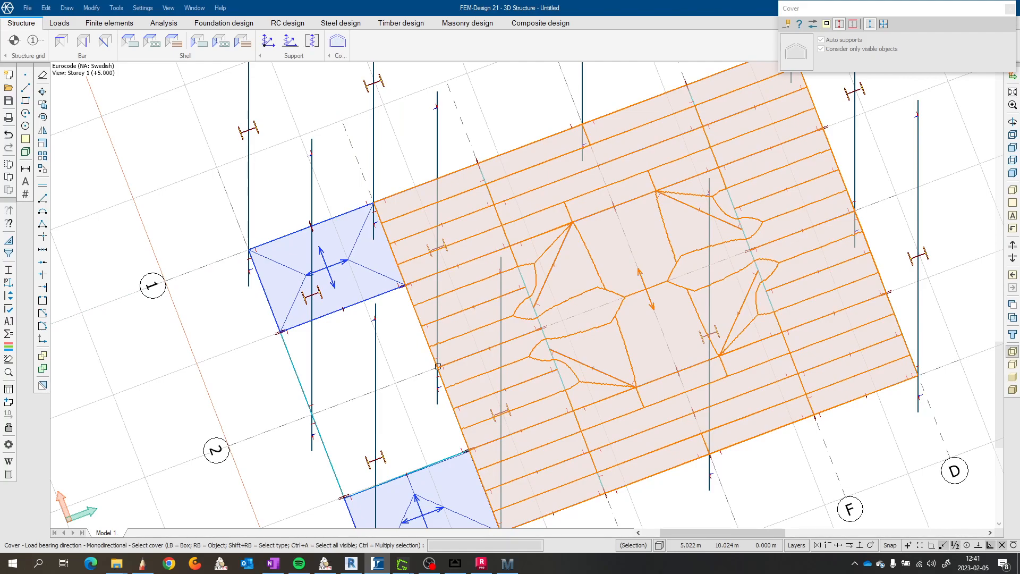
scroll(720, 302, down, 2)
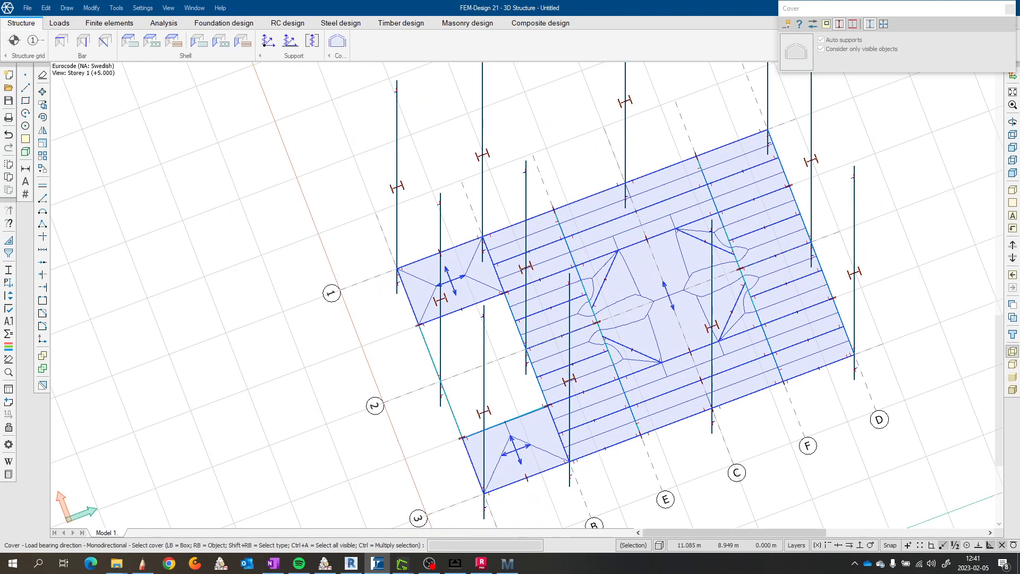
Step: Start a polygonal hole in the main cover
shift+middle_drag(717, 308, 603, 324)
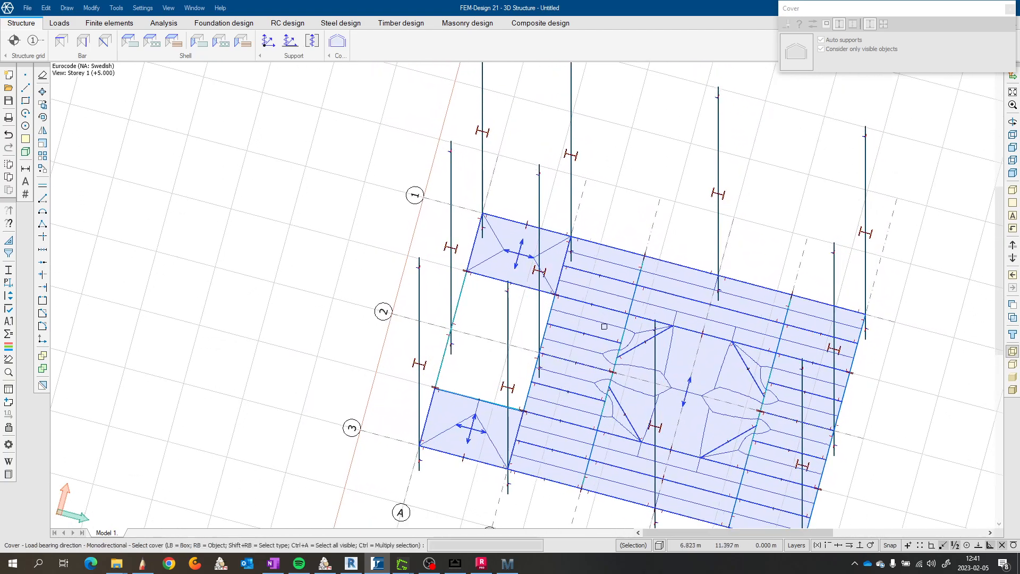
click(828, 25)
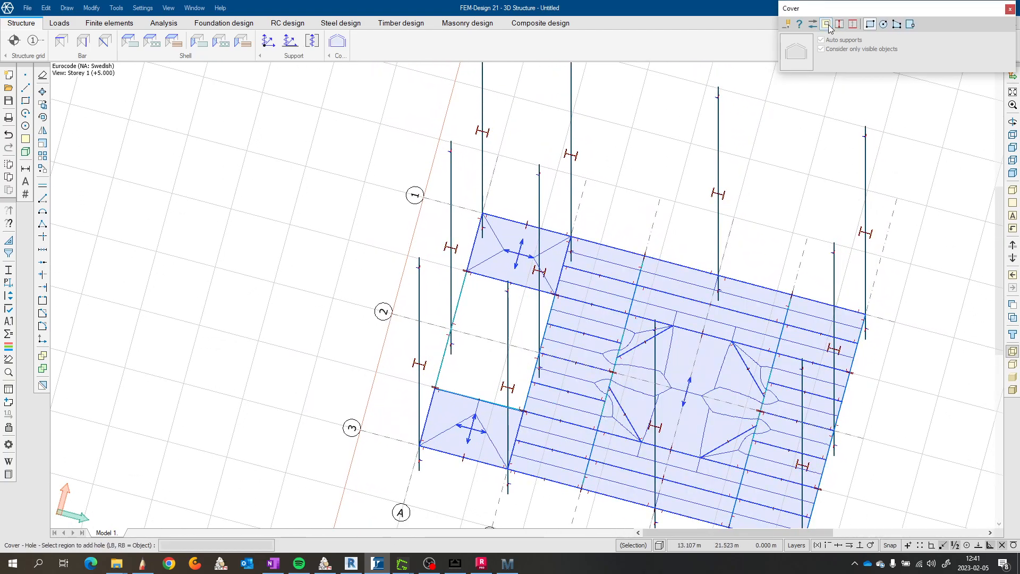
scroll(698, 368, up, 1)
click(701, 367)
click(697, 357)
key(Escape)
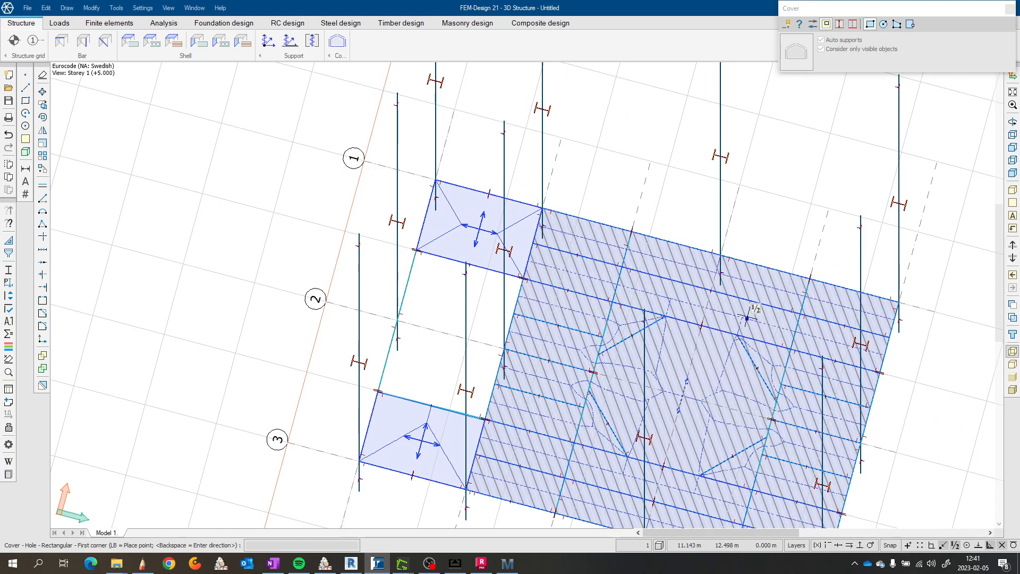
click(828, 25)
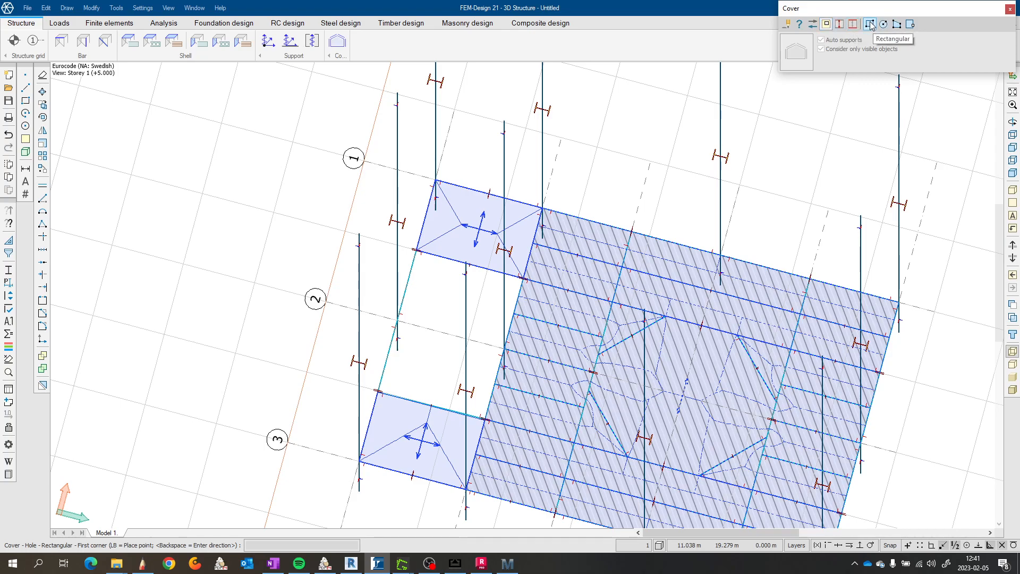
click(897, 25)
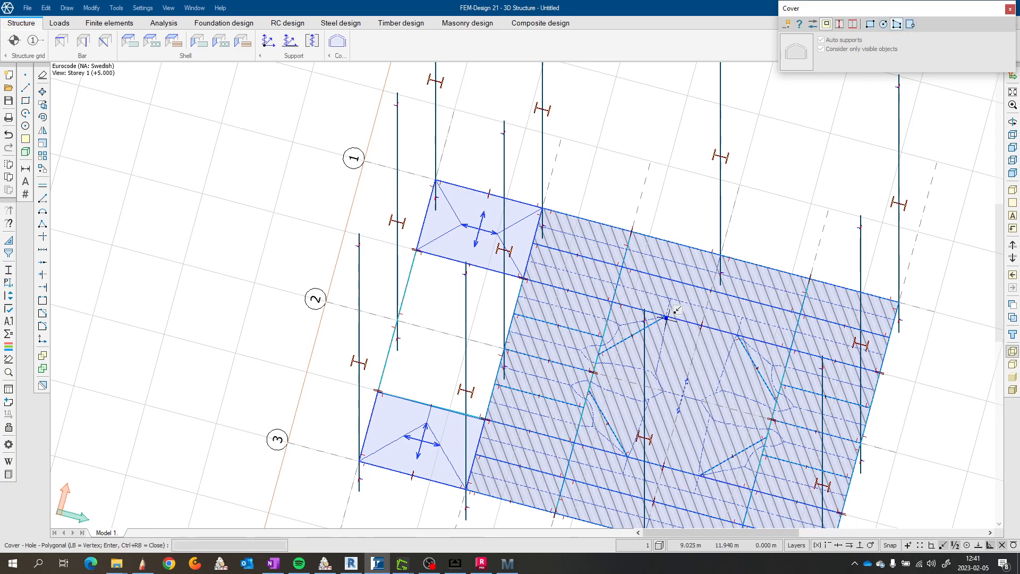
Step: Trace the hole outline along the two diagonal beams at axis E, ending at the corner on the beam near axis 3
scroll(667, 318, up, 3)
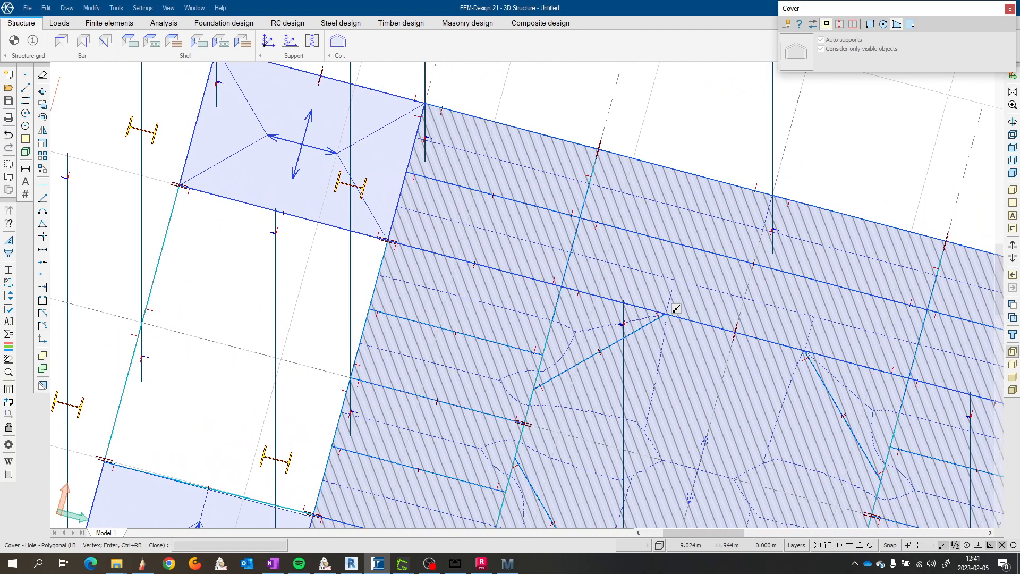
click(666, 315)
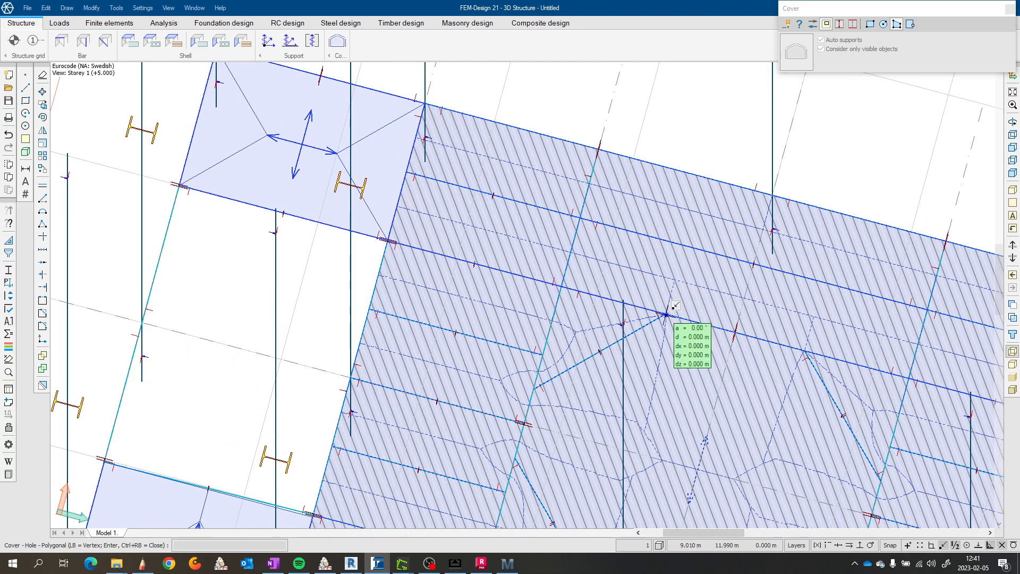
click(533, 392)
scroll(586, 446, down, 1)
scroll(532, 457, up, 3)
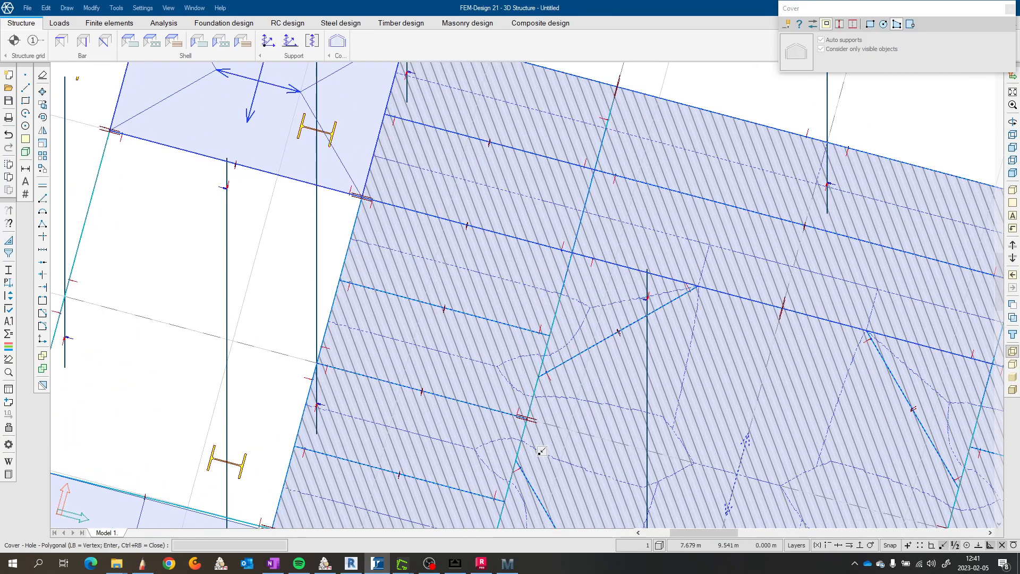
middle_drag(532, 468, 608, 219)
scroll(607, 219, down, 1)
scroll(622, 367, up, 2)
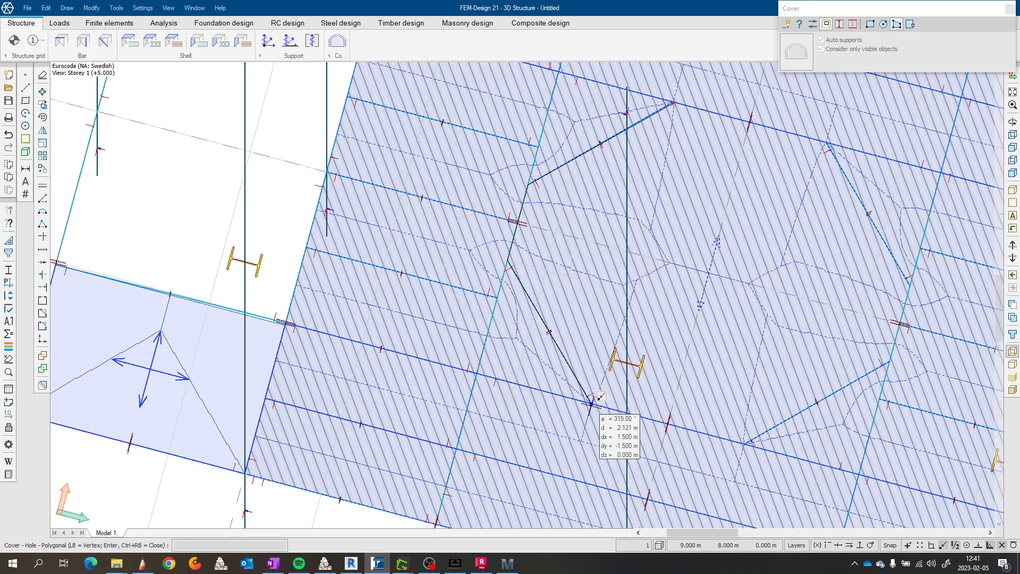
scroll(592, 405, up, 2)
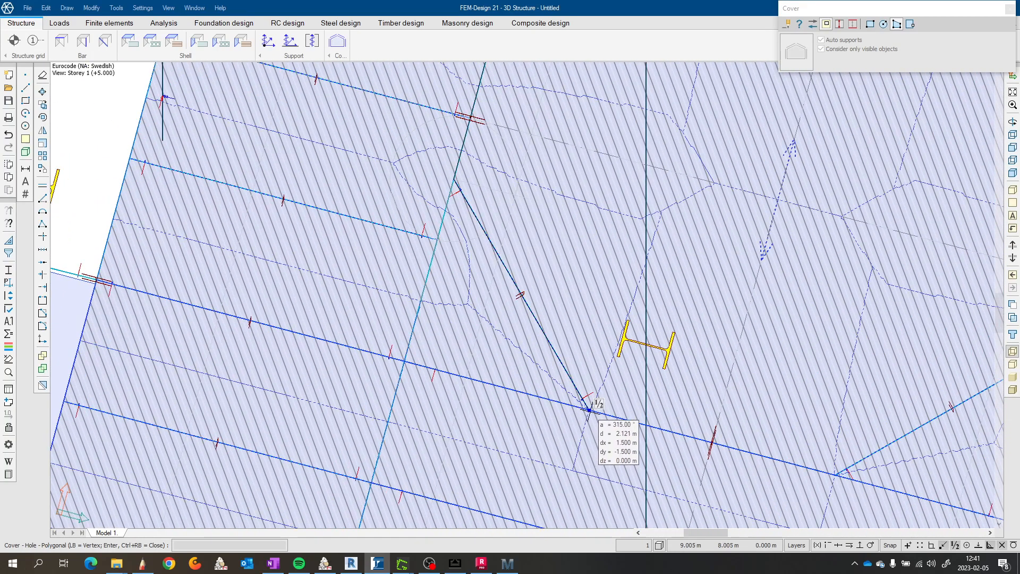
scroll(589, 412, up, 1)
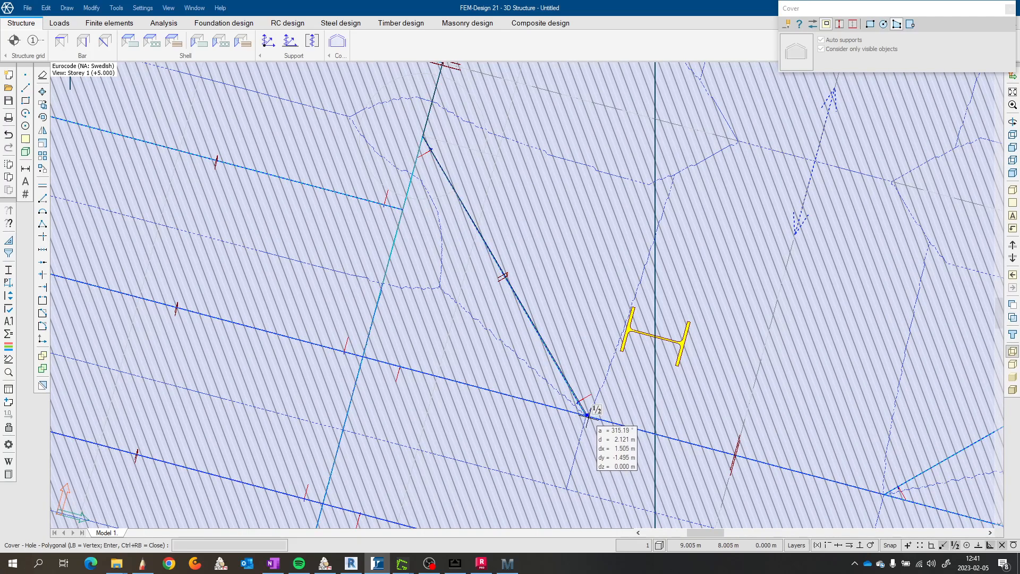
scroll(589, 413, up, 2)
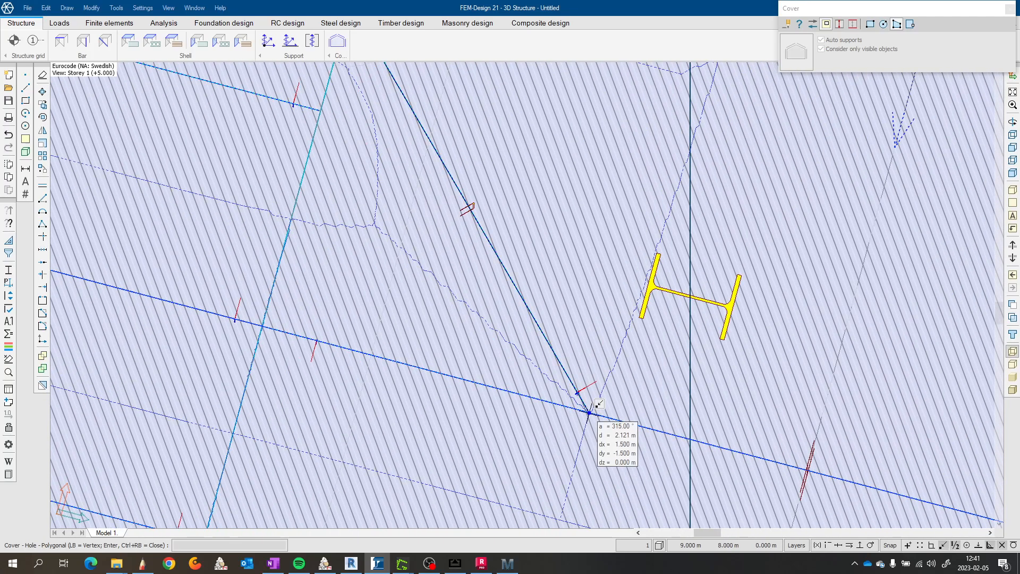
click(590, 413)
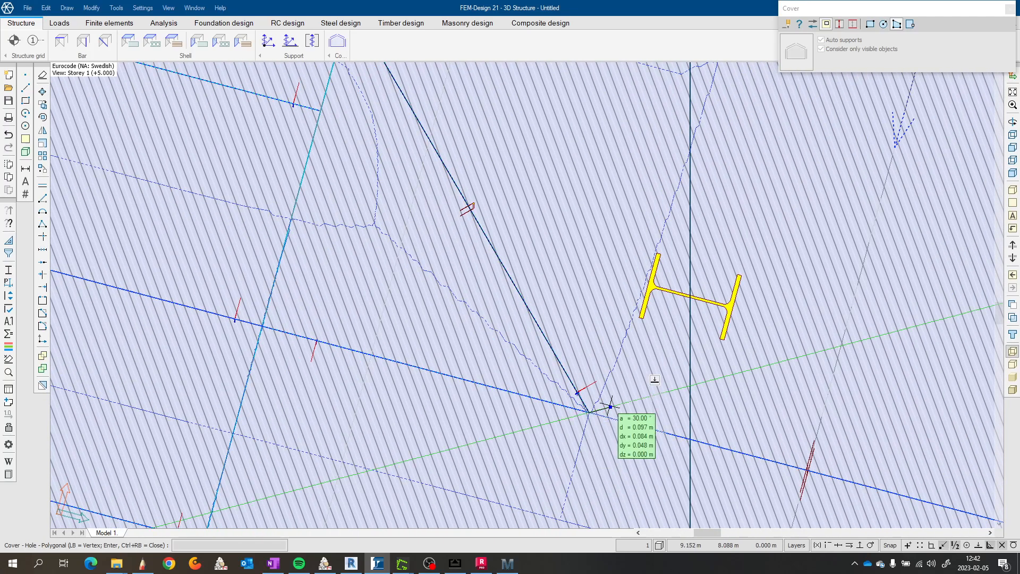
Step: Continue the hole outline along the beam near axis 3 and up the diagonal beam to axis F
scroll(783, 321, down, 2)
middle_drag(880, 346, 496, 328)
scroll(830, 405, up, 1)
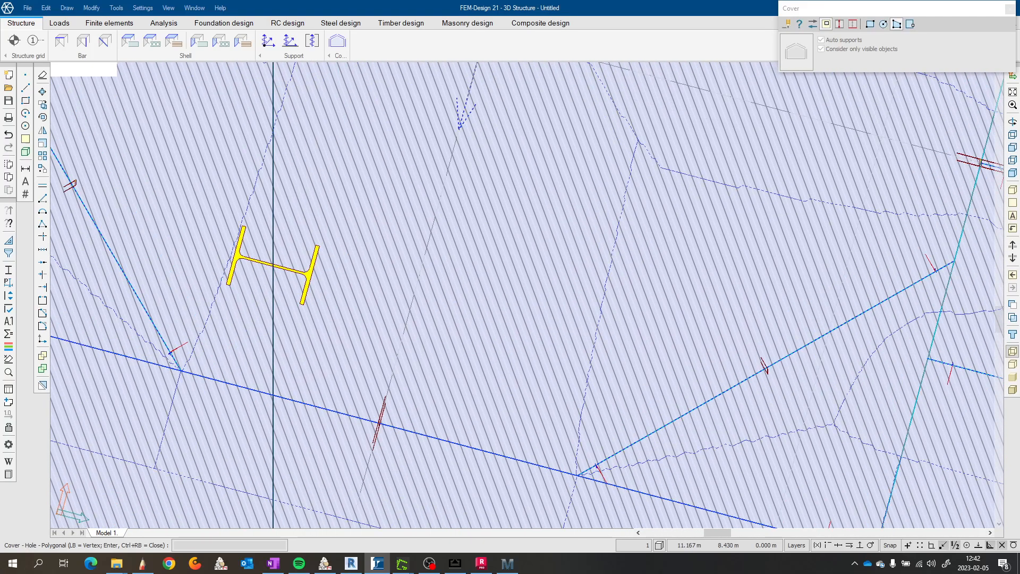
scroll(639, 401, up, 1)
click(572, 483)
middle_drag(766, 371, 514, 493)
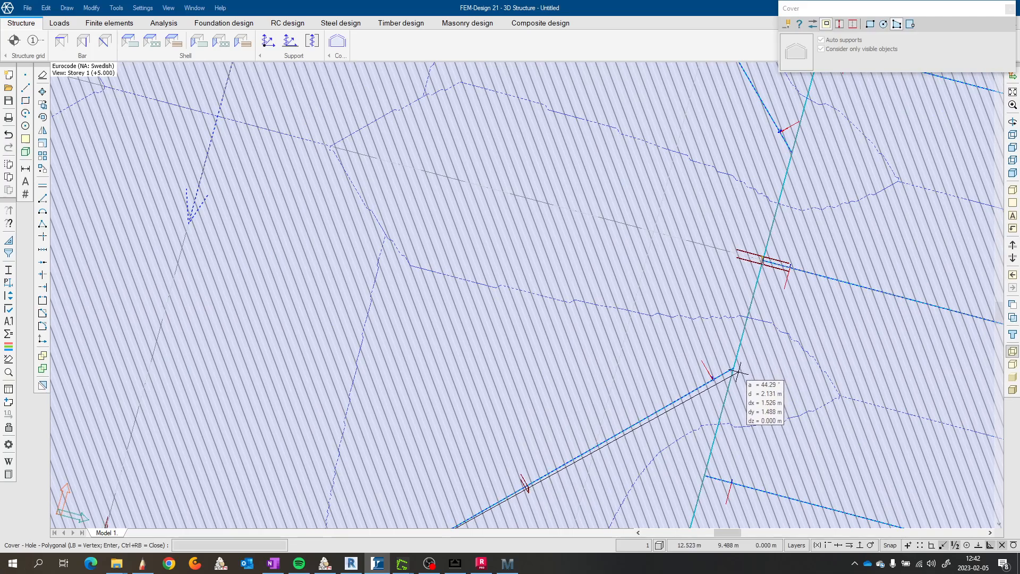
click(733, 368)
Step: Try to complete the octagonal hole outline along axis F and the last diagonal beam towards the starting corner
scroll(785, 251, down, 2)
middle_drag(758, 259, 740, 379)
scroll(750, 345, down, 1)
middle_drag(631, 224, 675, 362)
scroll(674, 362, down, 1)
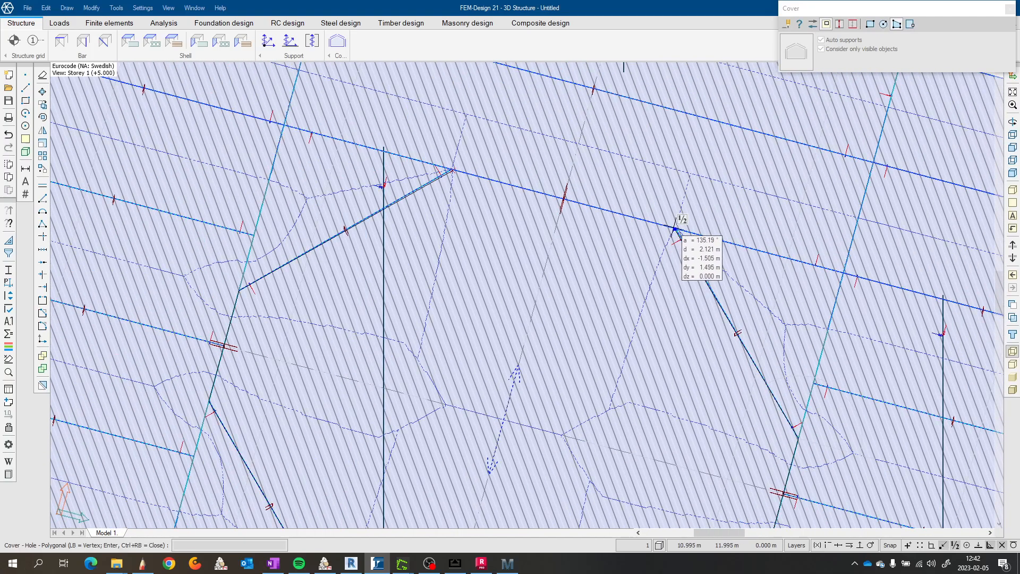
scroll(676, 228, up, 1)
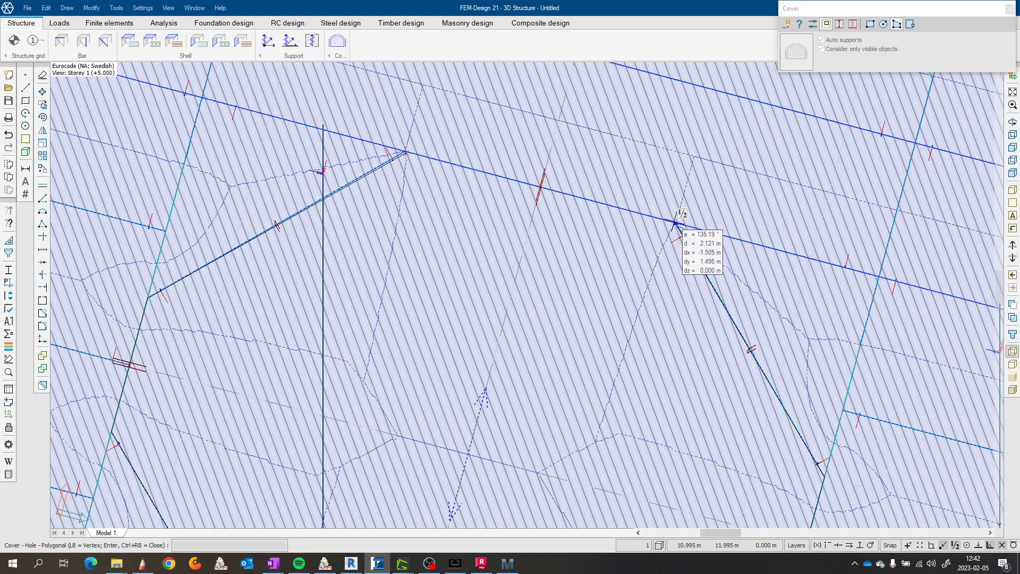
scroll(675, 218, up, 2)
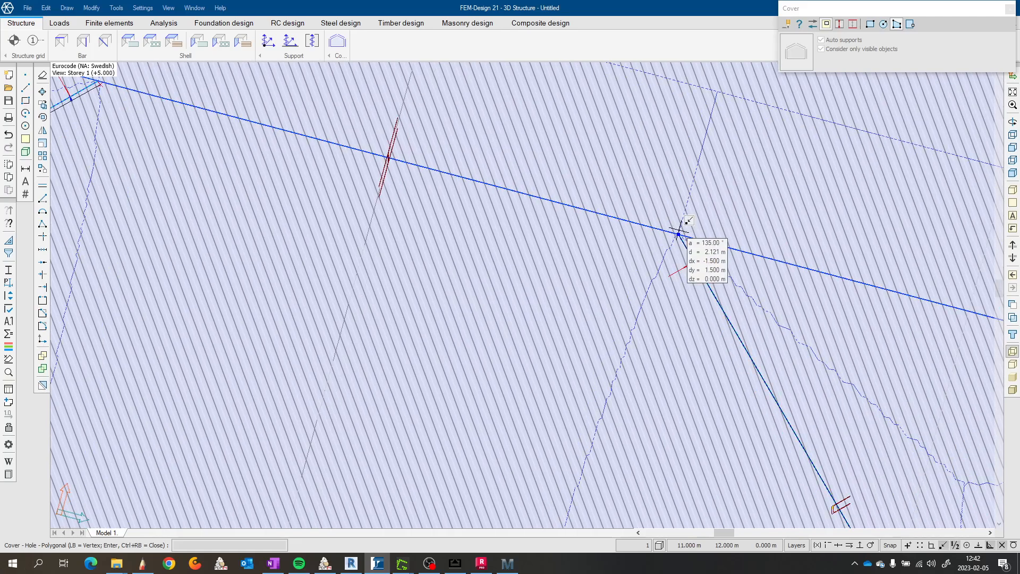
click(678, 233)
scroll(627, 162, down, 3)
middle_drag(383, 125, 540, 196)
scroll(394, 192, up, 3)
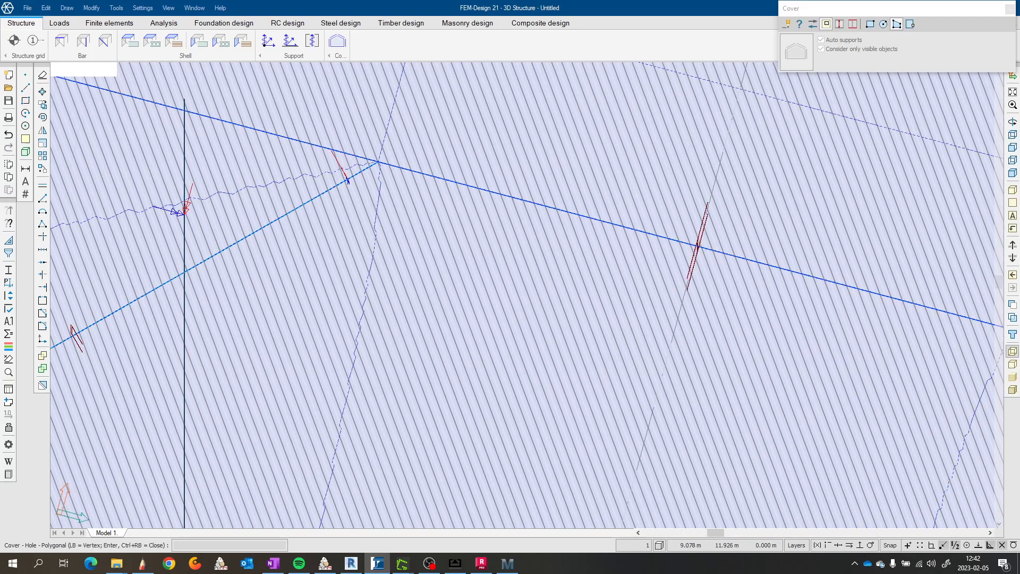
key(Escape)
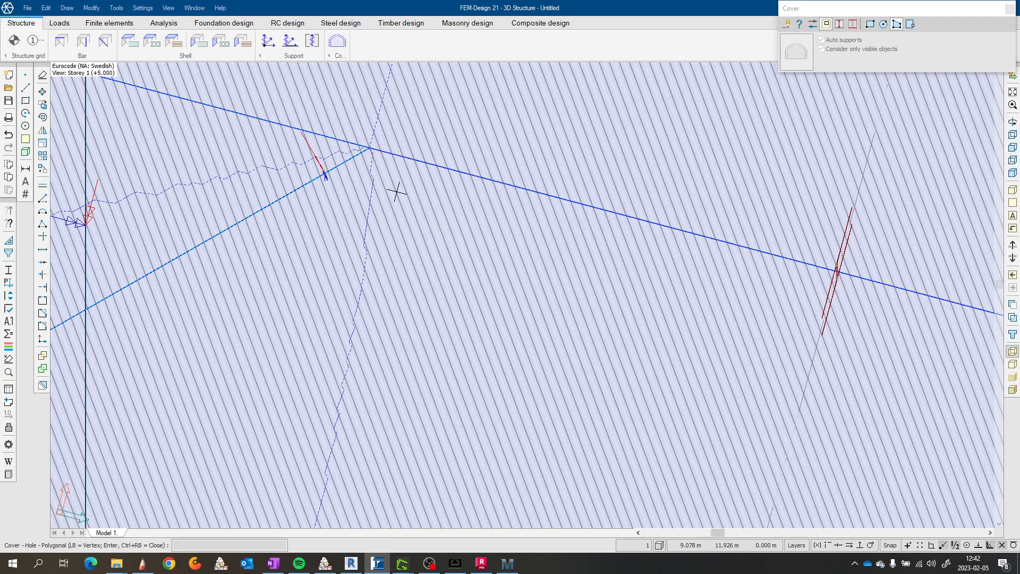
Step: Erase the main cover between axes B and D
scroll(493, 317, down, 6)
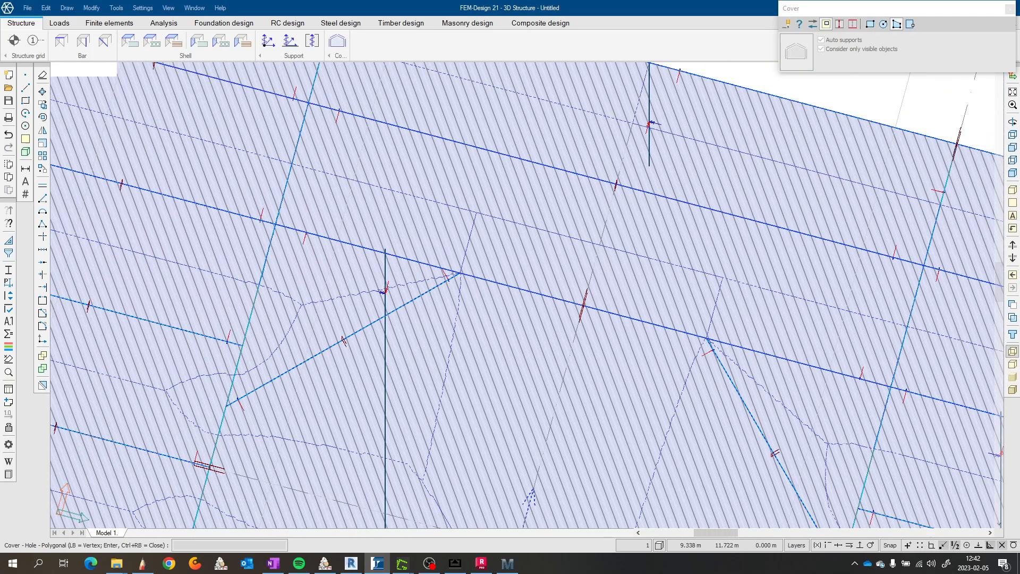
scroll(492, 322, down, 2)
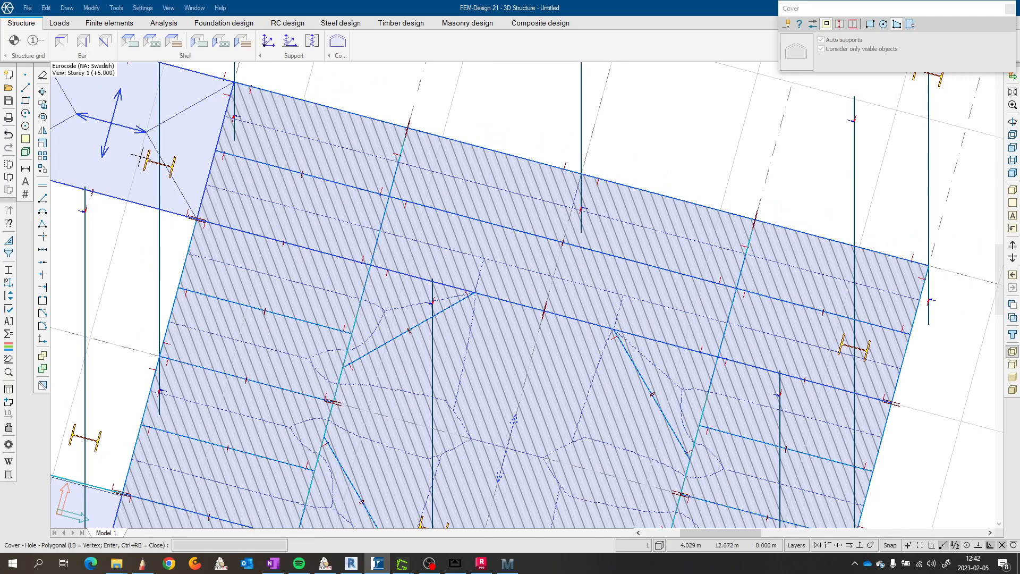
click(42, 75)
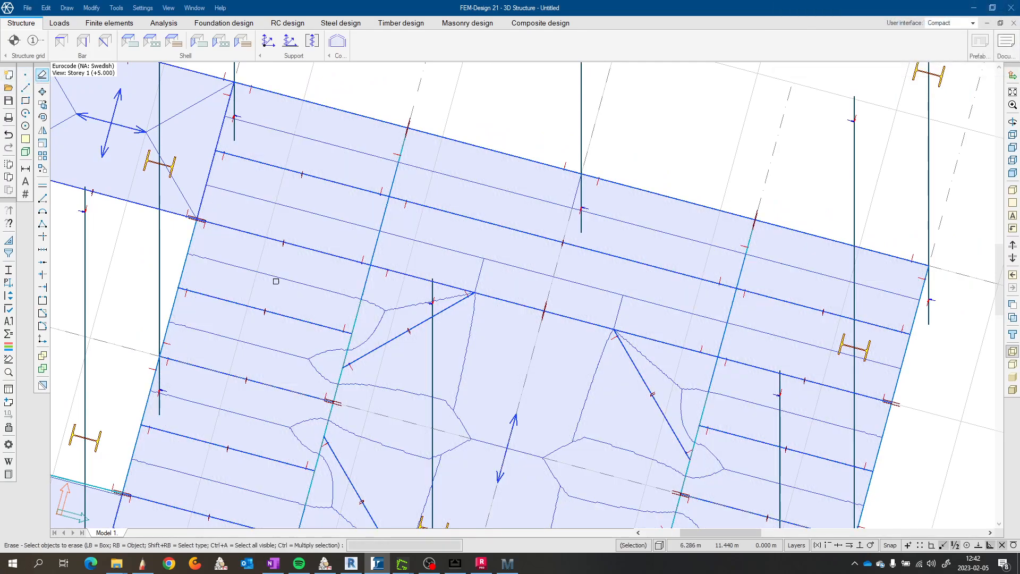
click(558, 391)
click(541, 372)
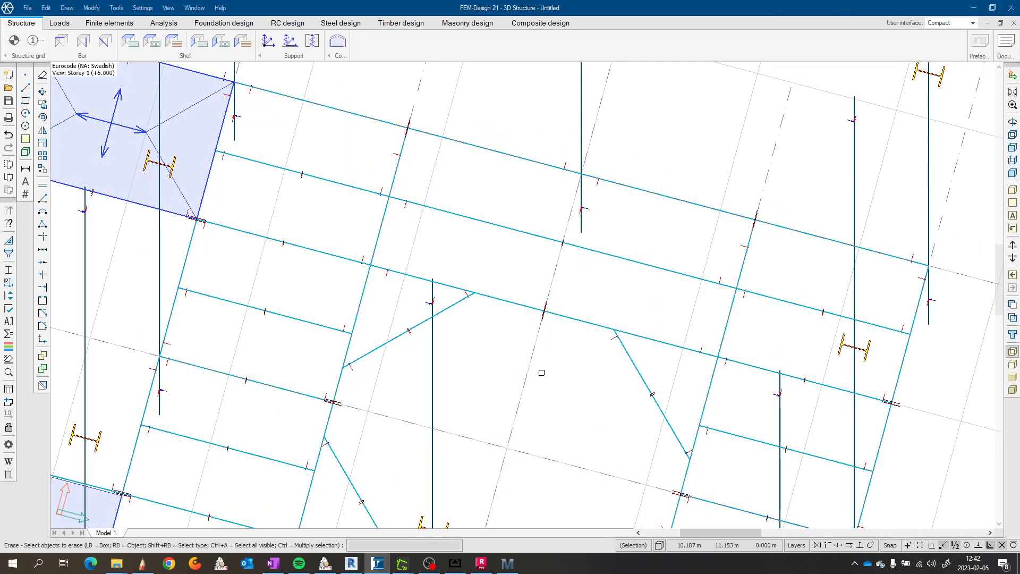
Step: Define a 10 m by 2 m rectangular cover along axis 1, from axis B to axis D, with auto supports
scroll(548, 372, down, 2)
mouse_move(548, 372)
middle_down()
mouse_move(582, 387)
mouse_move(638, 354)
middle_up()
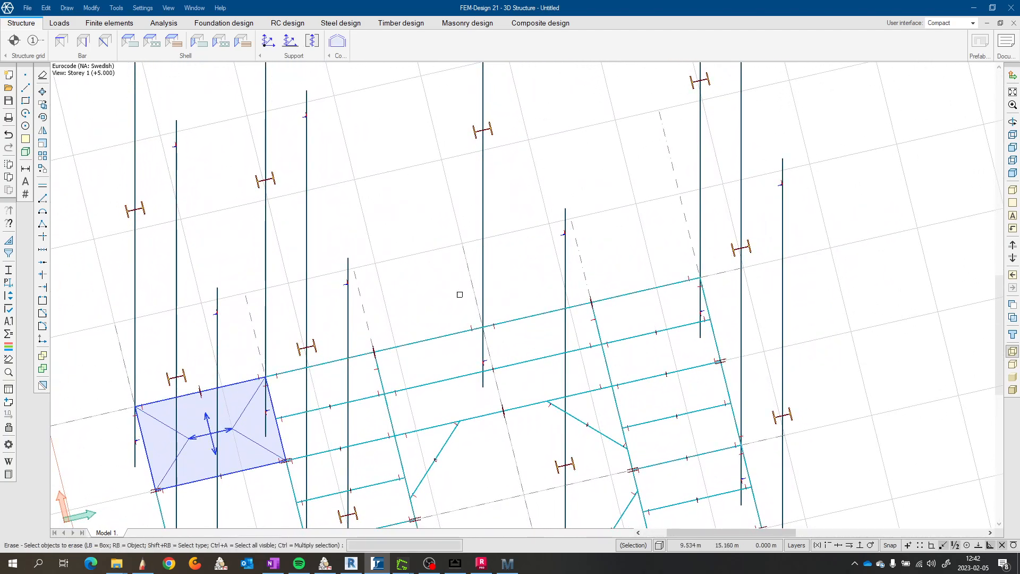
click(337, 41)
click(873, 25)
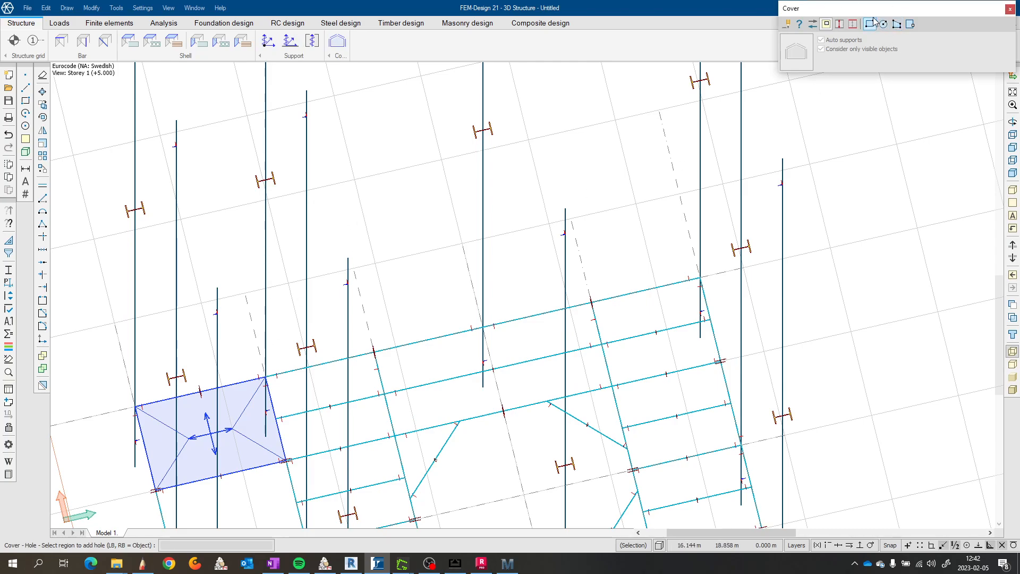
click(787, 25)
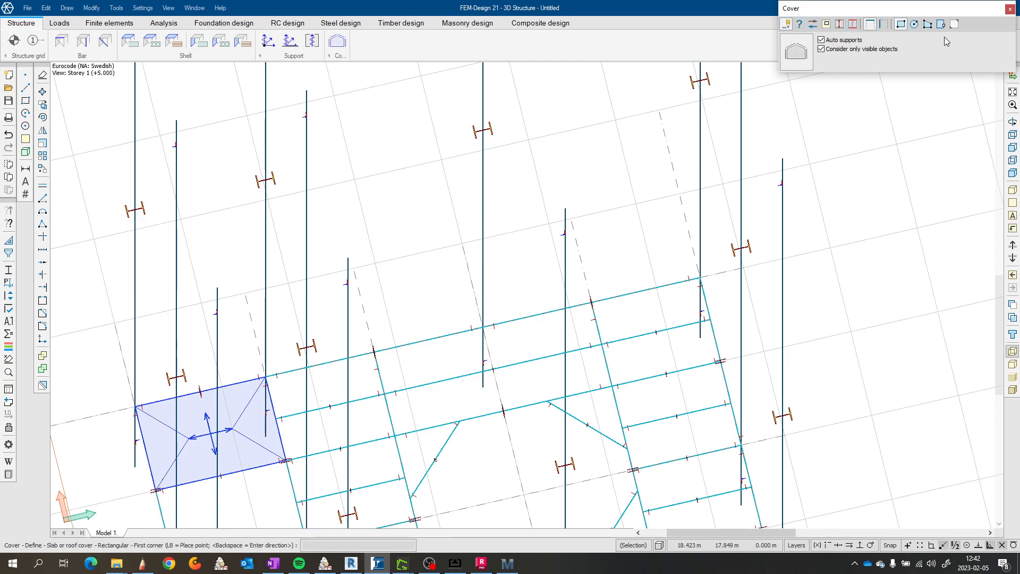
click(927, 24)
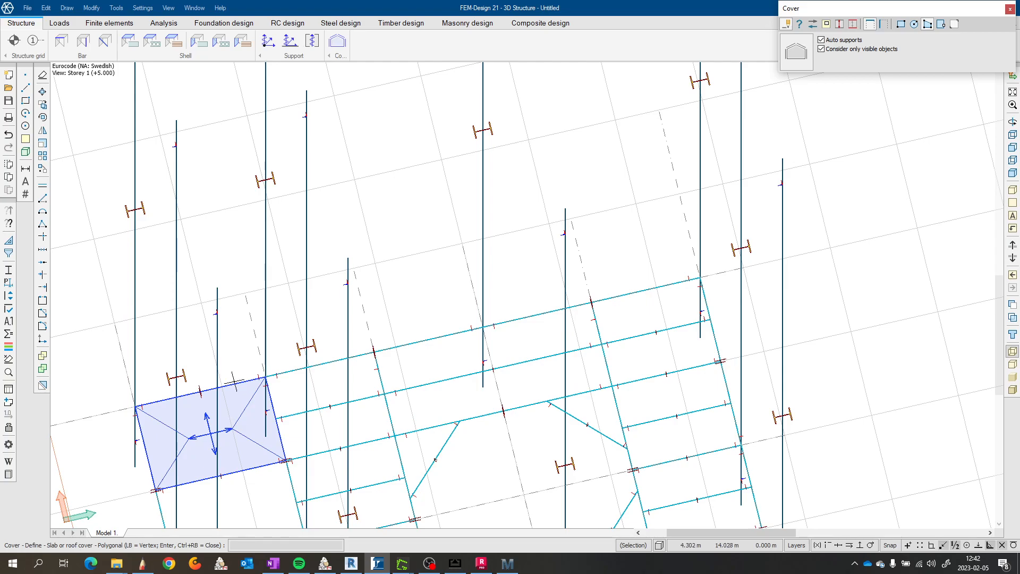
click(268, 376)
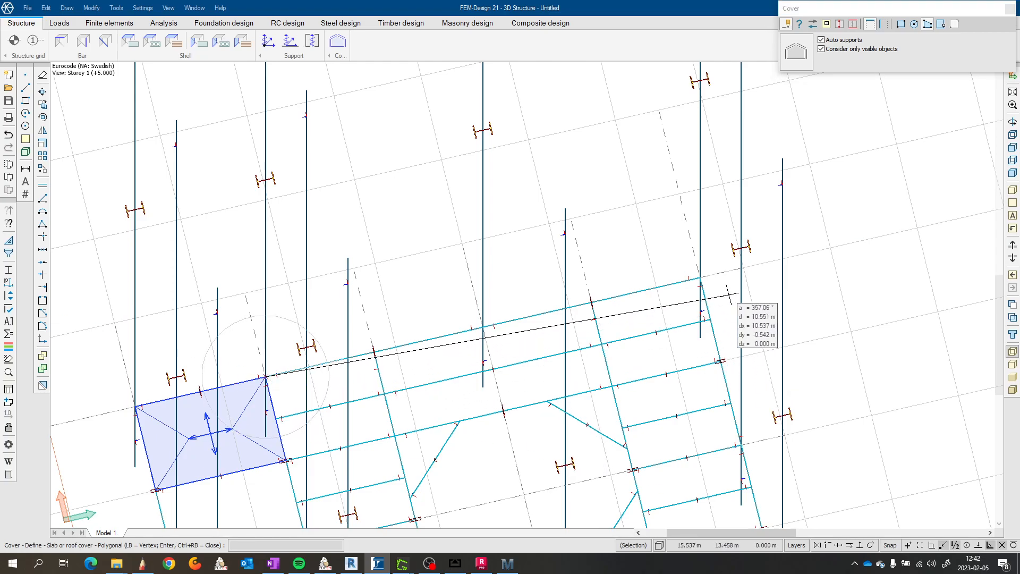
click(901, 24)
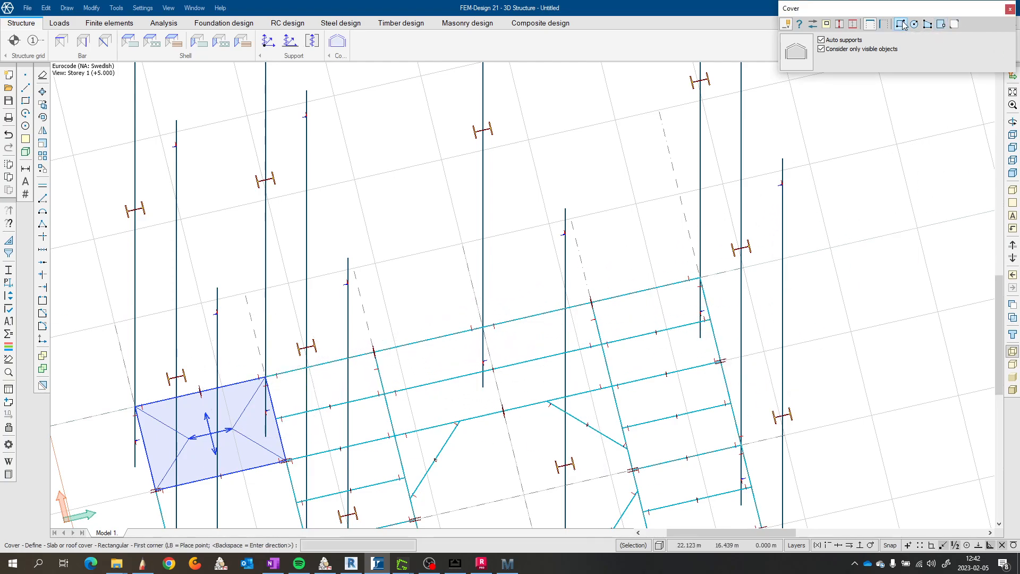
click(266, 376)
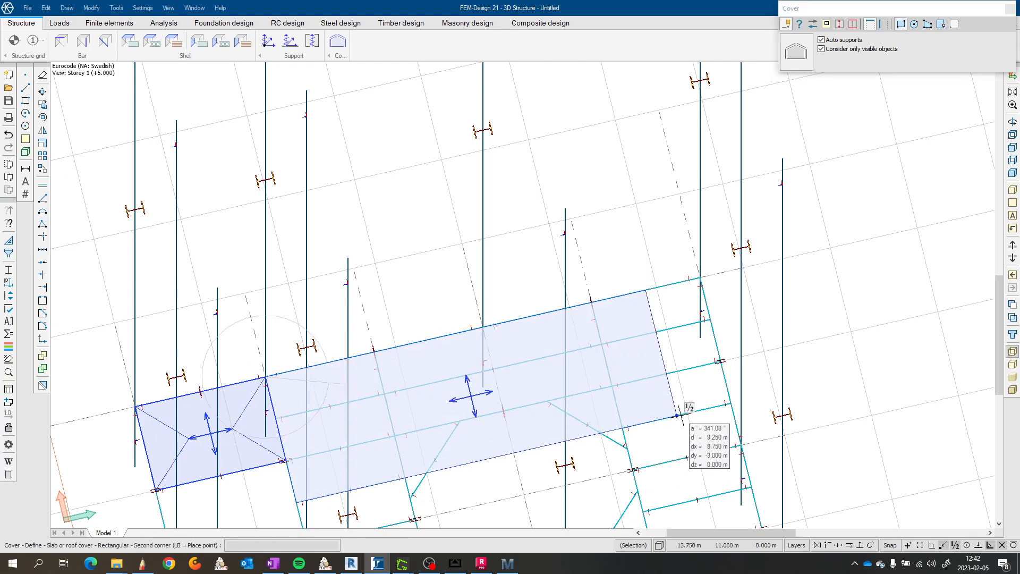
click(717, 361)
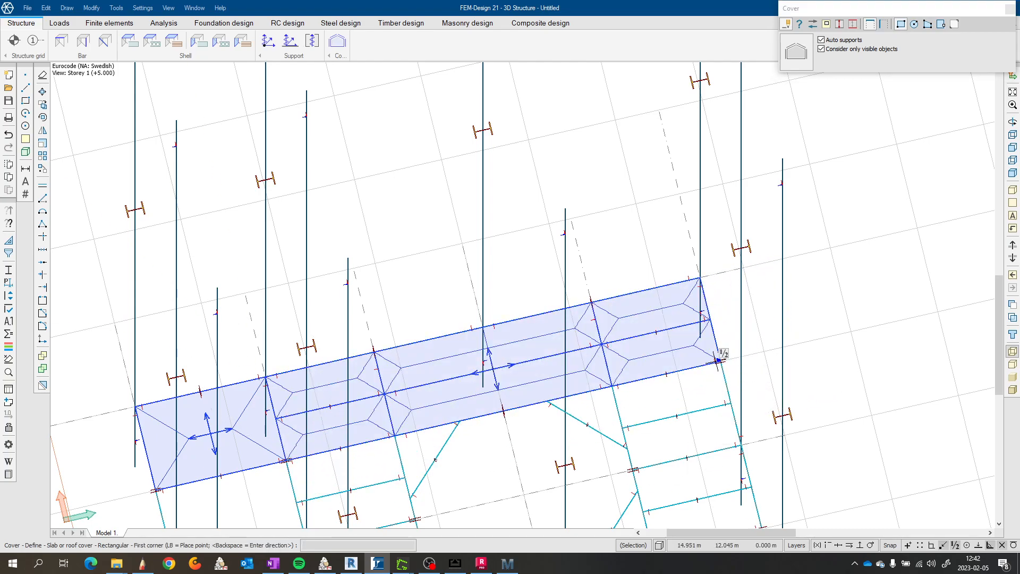
Step: Define a rectangular cover about 10 m by 2 m along axis 3, from axis B to axis D, with auto supports
scroll(721, 327, down, 5)
middle_drag(720, 326, 729, 213)
scroll(620, 328, up, 3)
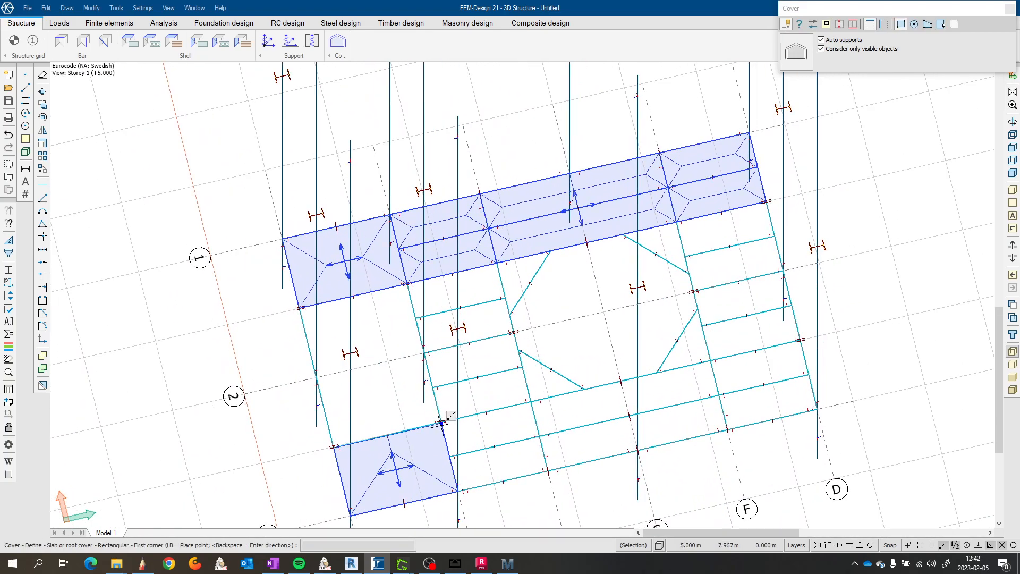
scroll(443, 422, up, 5)
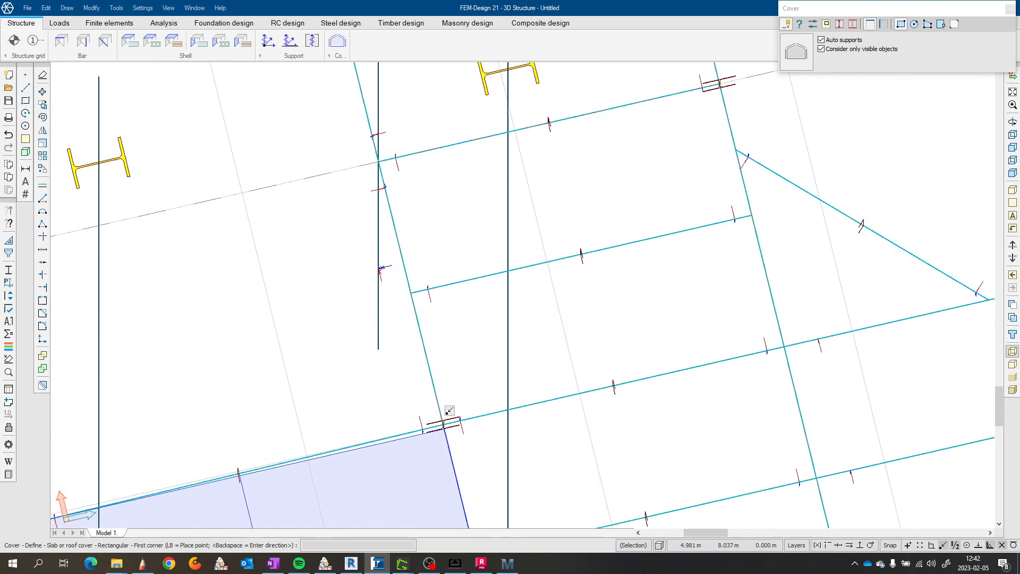
click(443, 425)
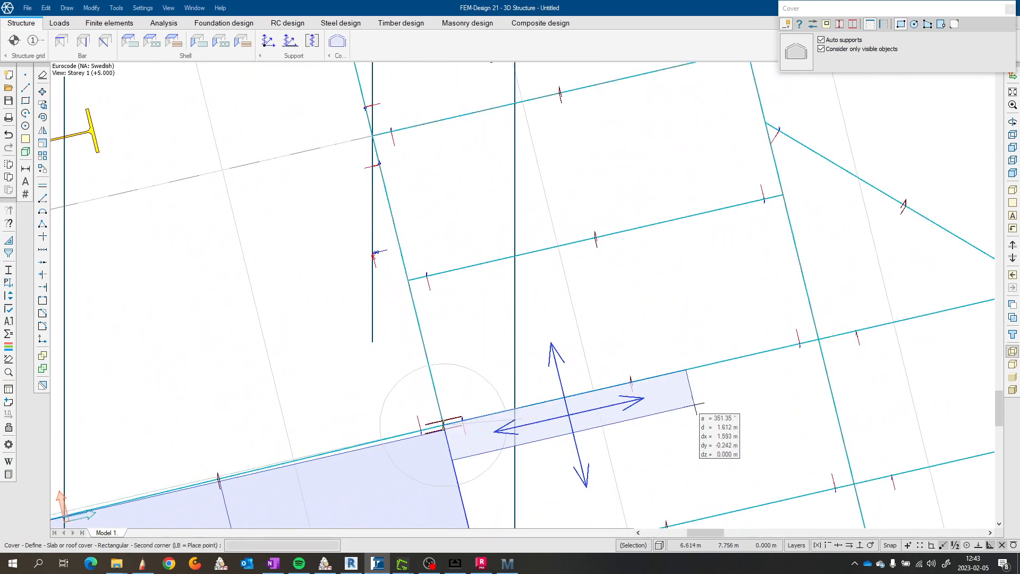
scroll(712, 404, down, 8)
scroll(867, 413, down, 1)
middle_drag(846, 410, 668, 339)
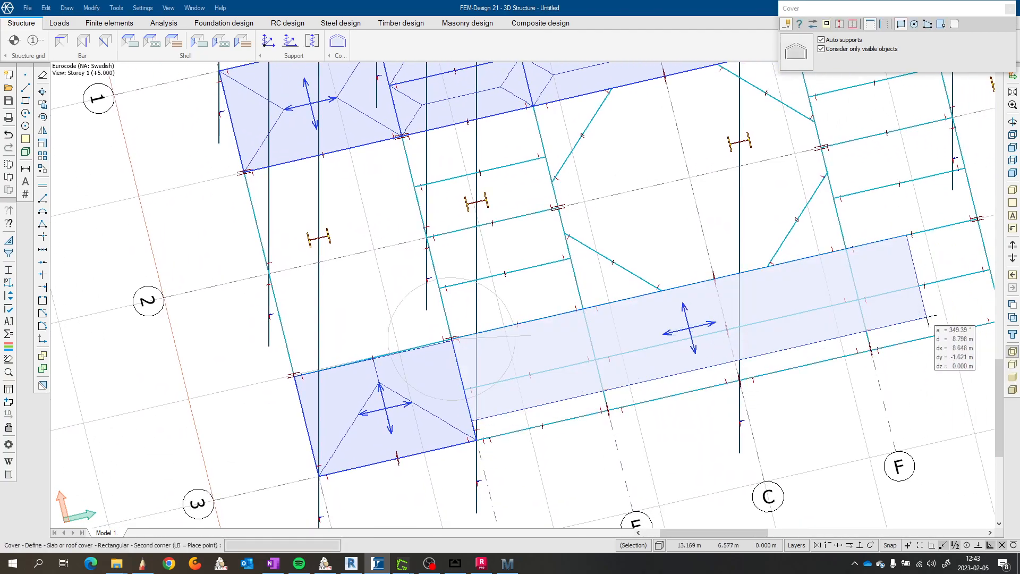
middle_drag(893, 319, 737, 319)
click(836, 321)
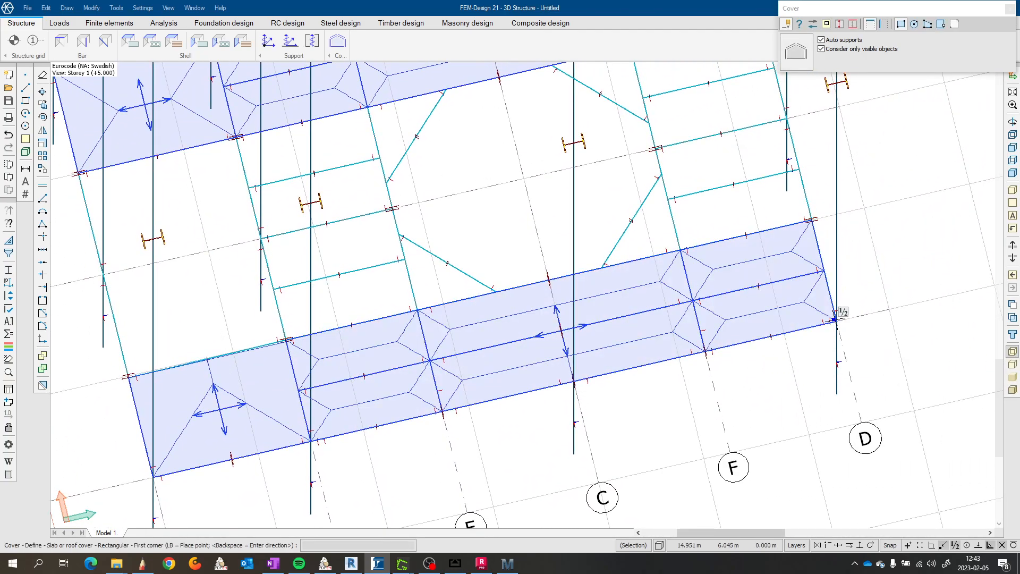
Step: Define a rectangular cover between axes F and D, filling the gap between the covers along axes 1 and 3
scroll(837, 320, down, 3)
scroll(714, 222, up, 1)
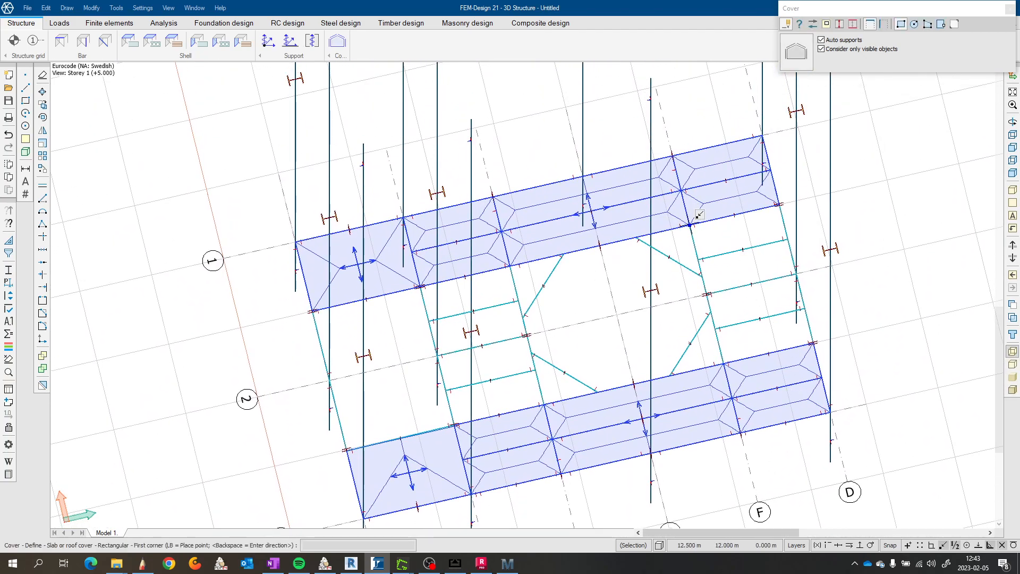
click(689, 225)
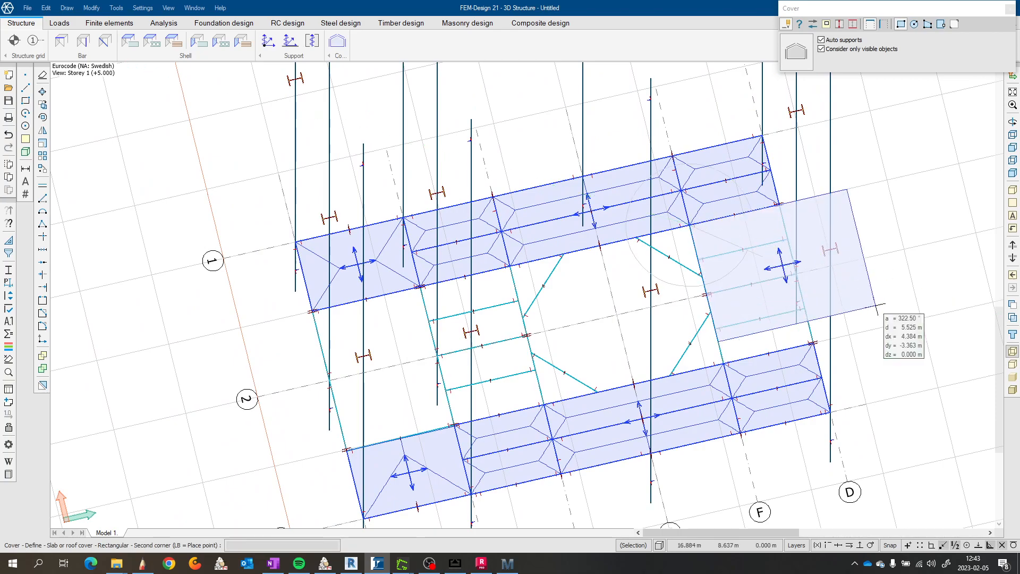
click(814, 342)
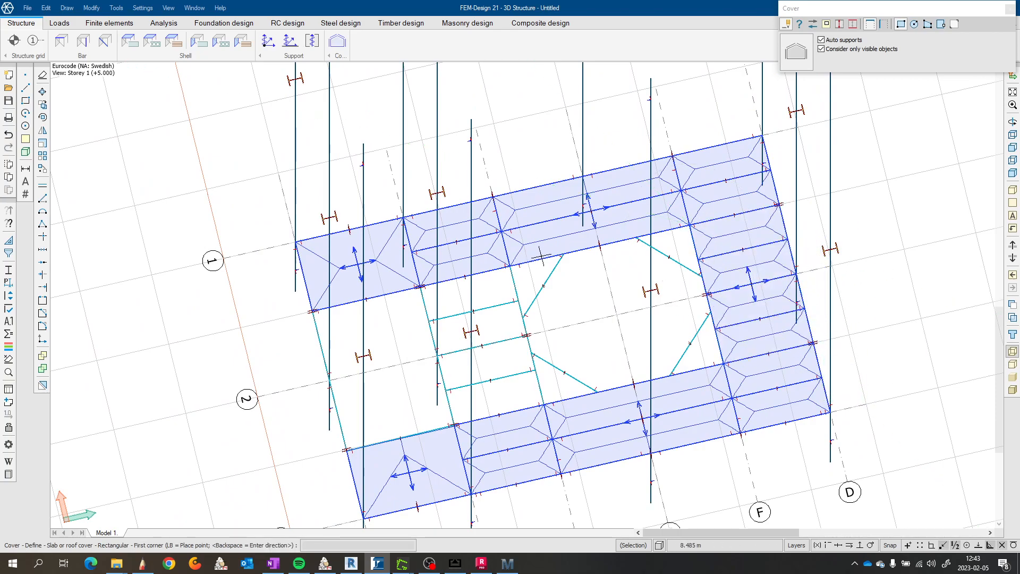
Step: Define a 2.5 m by 4 m rectangular cover between axes B and E, joining the covers along axes 1 and 3
scroll(430, 276, up, 4)
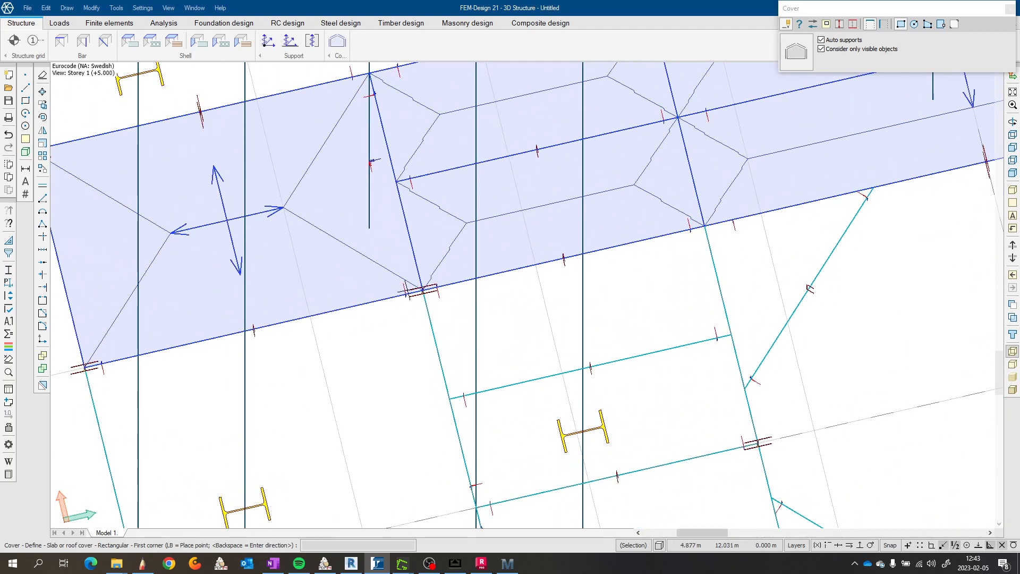
click(431, 278)
scroll(611, 346, down, 3)
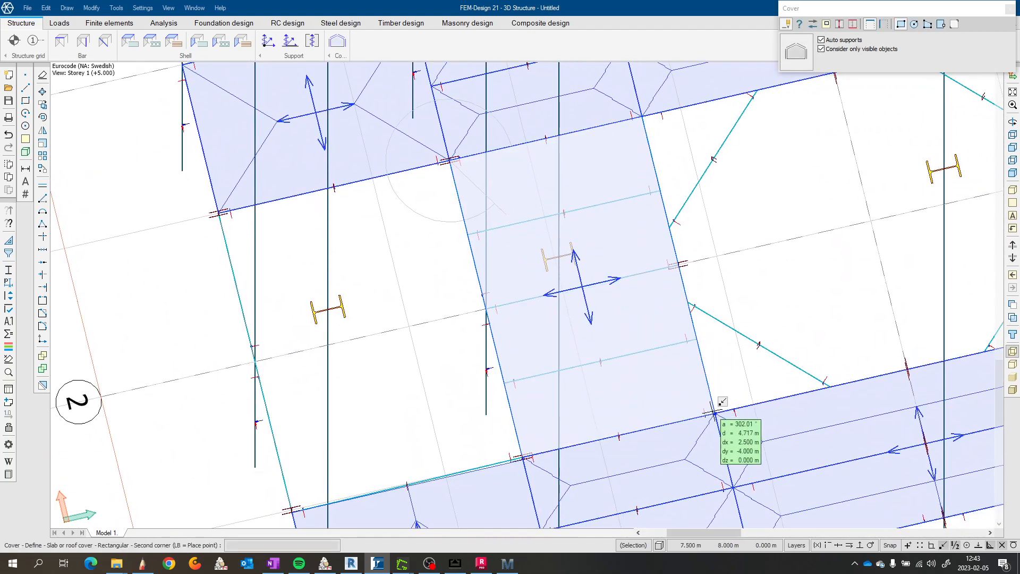
click(712, 412)
middle_drag(621, 313, 643, 270)
key(Escape)
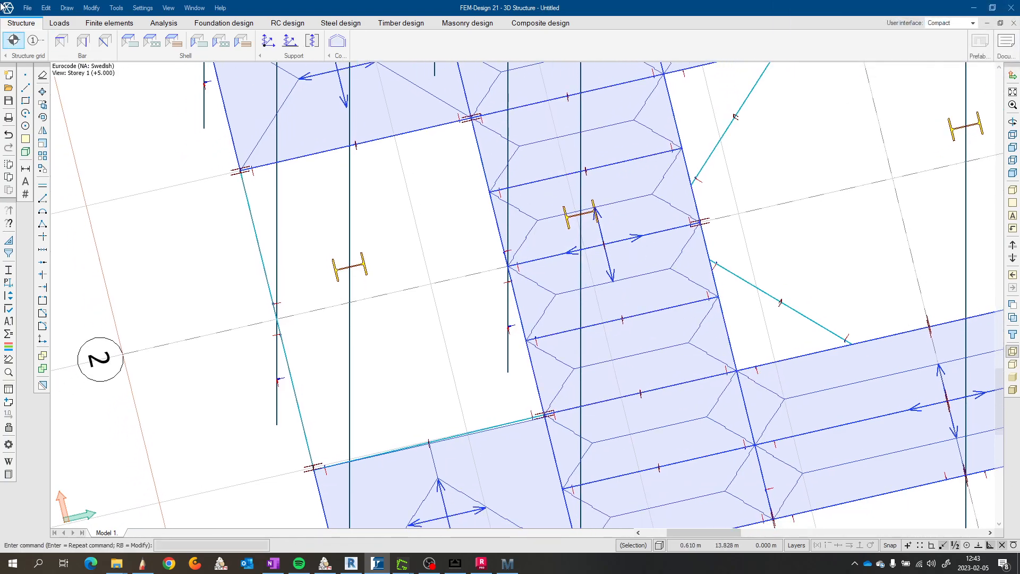
Step: Erase the cover in the corner bay between axes A and B at axis 3
click(42, 75)
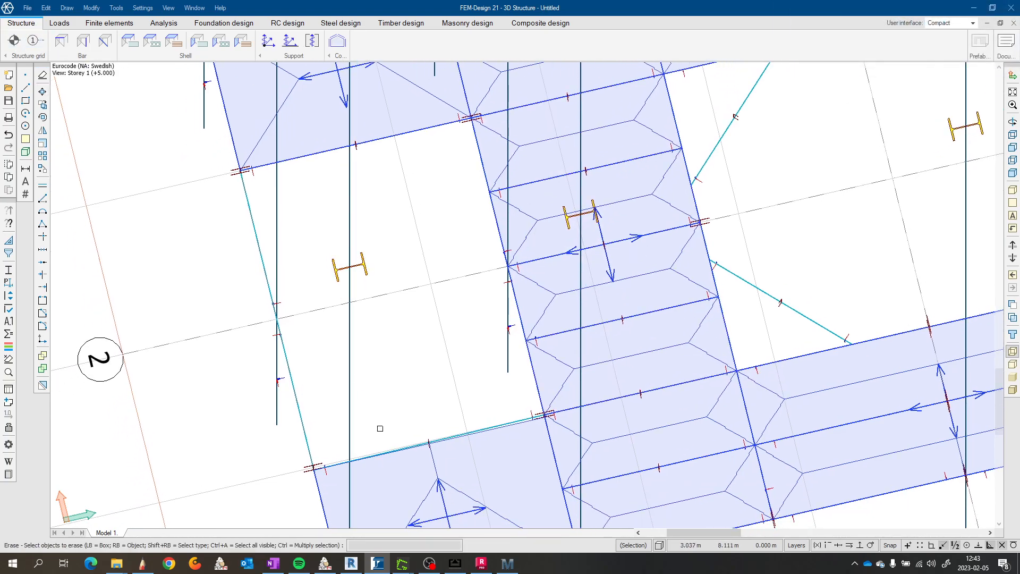
click(485, 452)
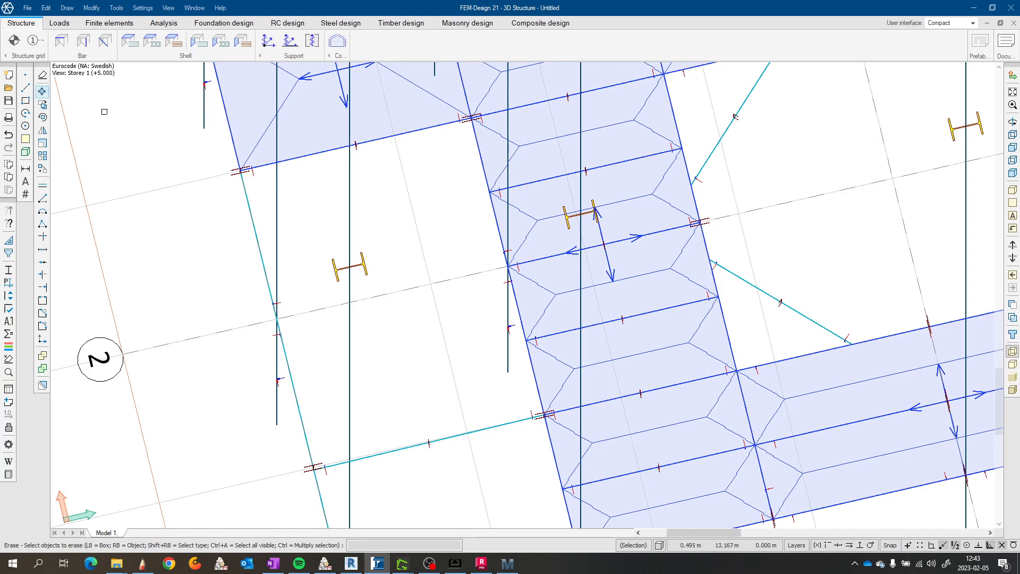
click(338, 43)
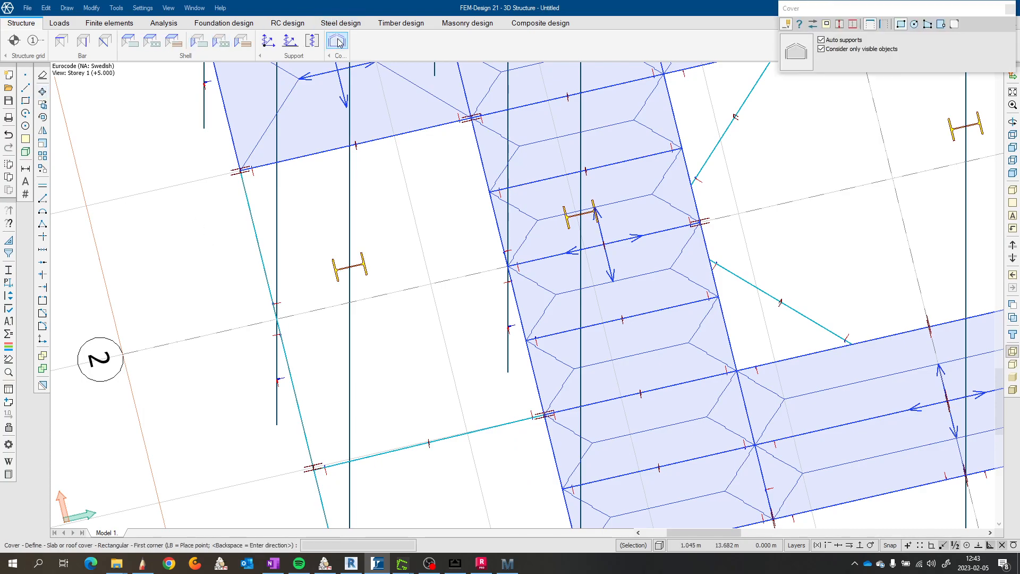
click(905, 28)
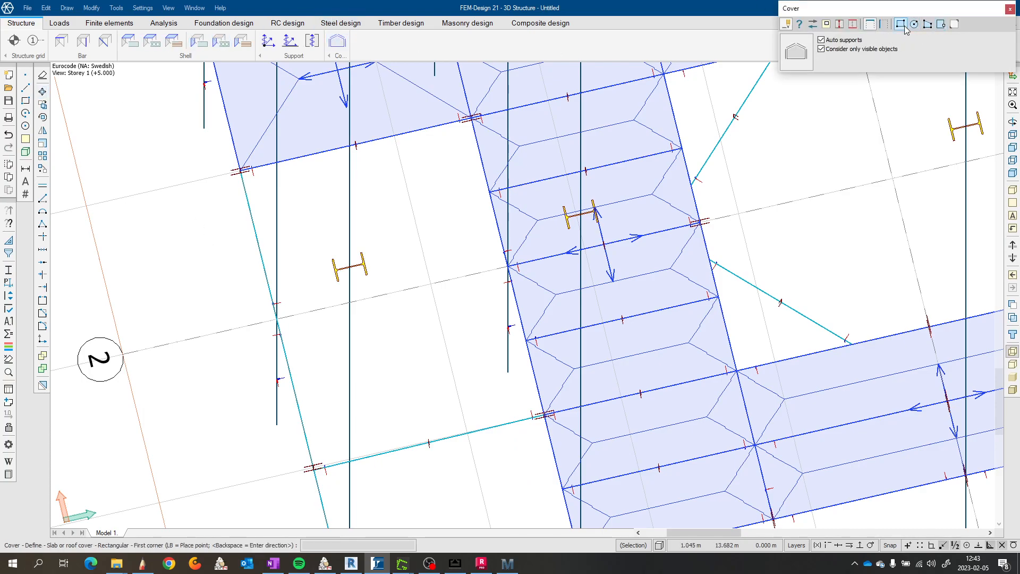
middle_drag(557, 283, 549, 140)
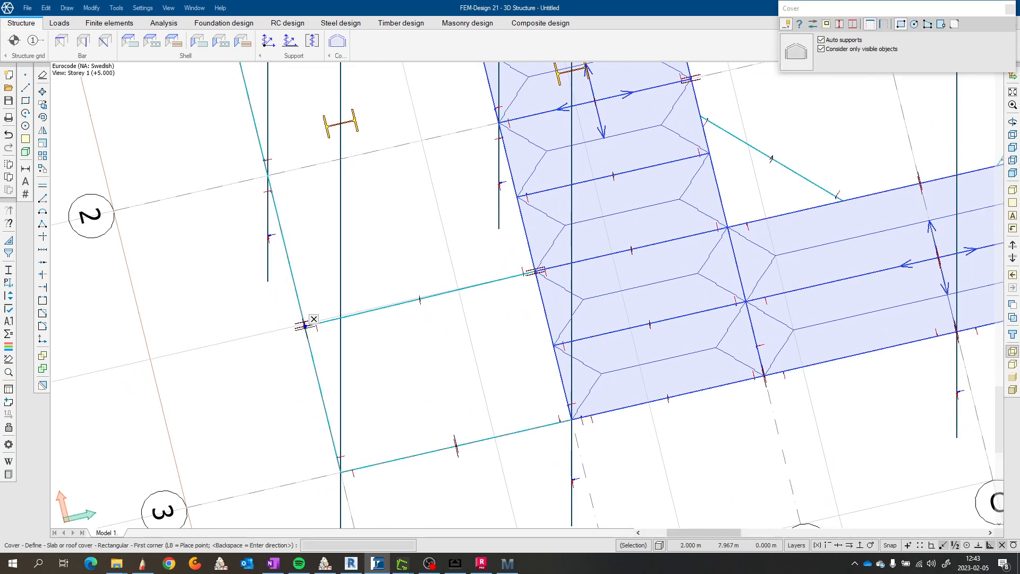
scroll(304, 325, up, 6)
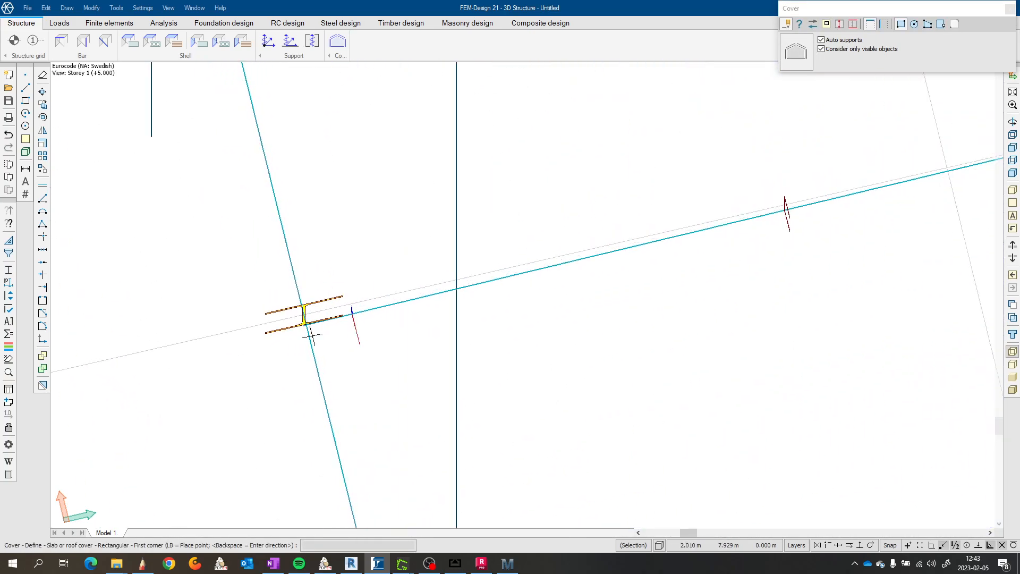
scroll(304, 321, up, 3)
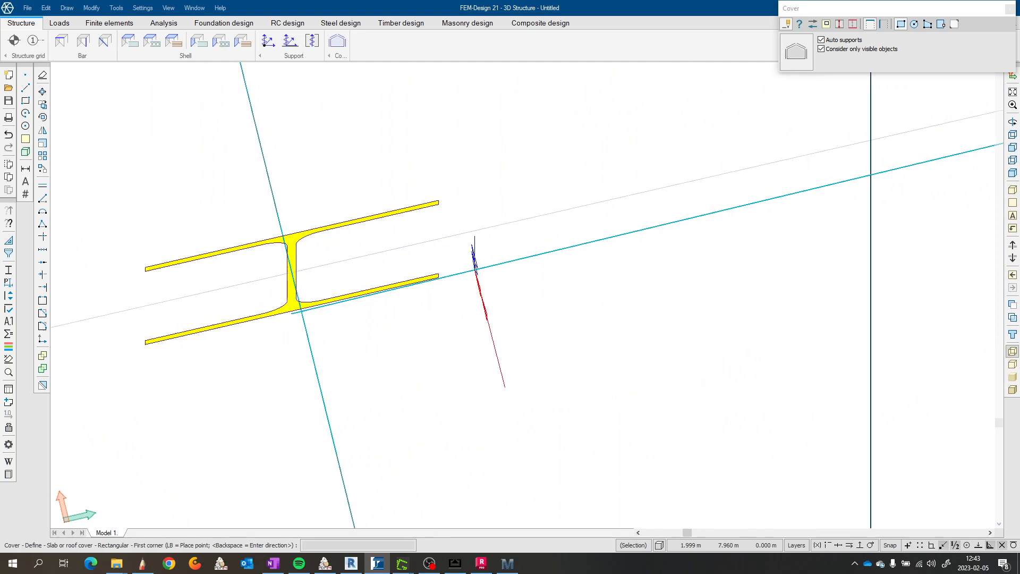
scroll(333, 324, down, 5)
scroll(345, 328, down, 5)
key(Escape)
middle_drag(349, 314, 343, 341)
key(Escape)
click(336, 348)
Step: Erase the slightly skewed beam between axes A and B, midway between axes 2 and 3
click(43, 75)
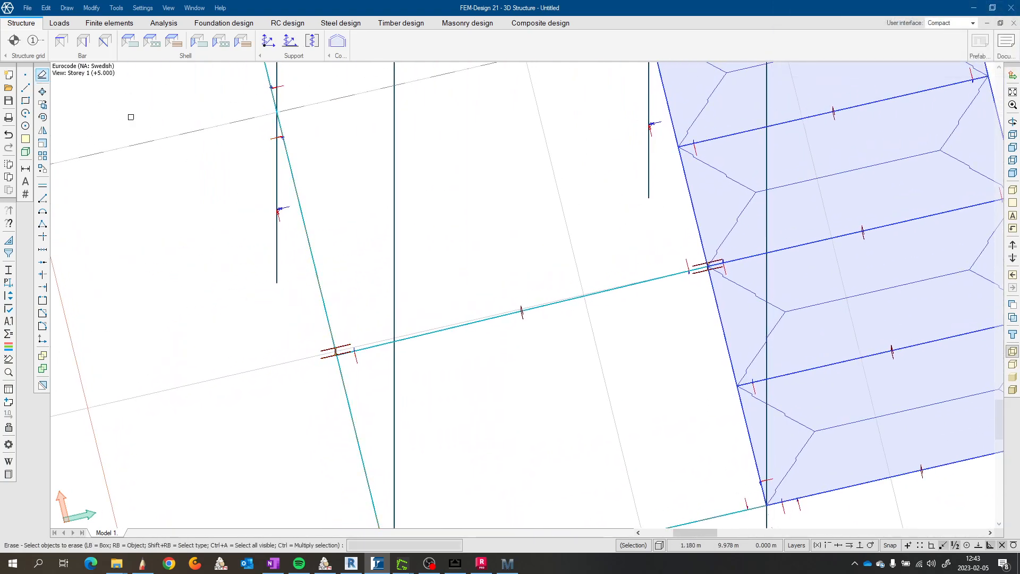
click(546, 321)
click(541, 274)
key(Escape)
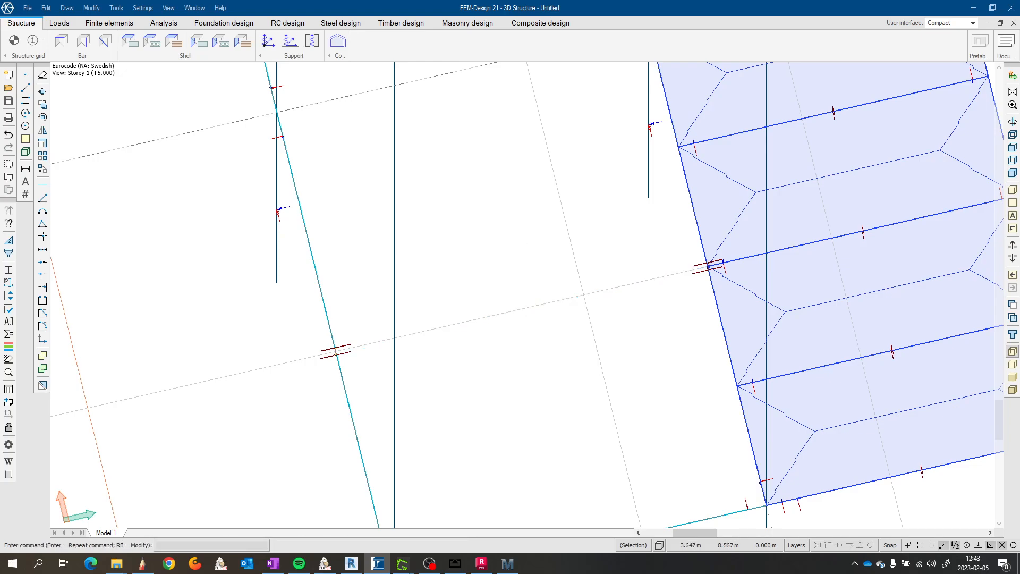
Step: Define a straight 3 m beam from the column on axis B to the column on axis A, midway between axes 2 and 3
click(60, 41)
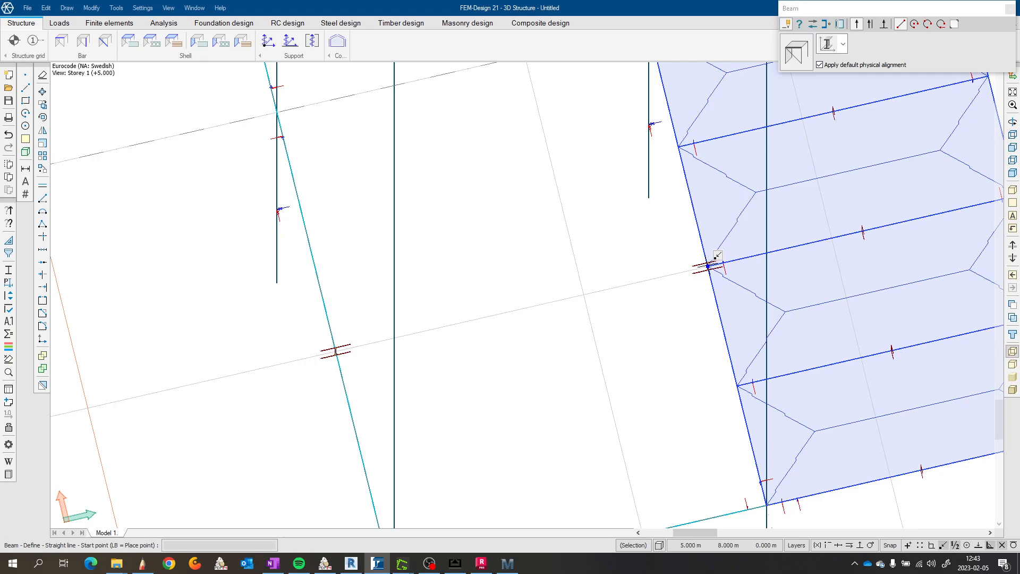
scroll(712, 263, up, 5)
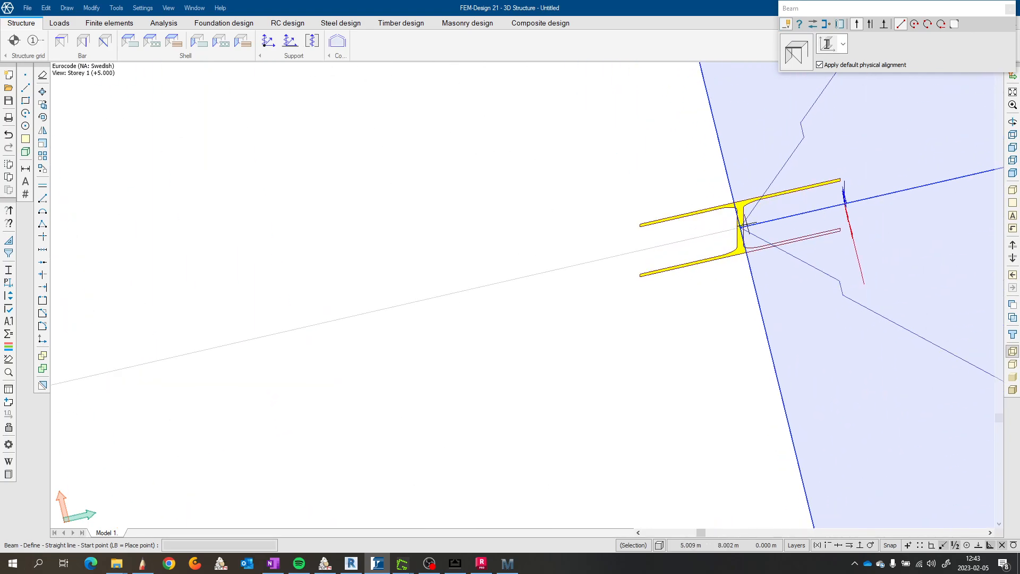
click(740, 228)
scroll(611, 233, down, 3)
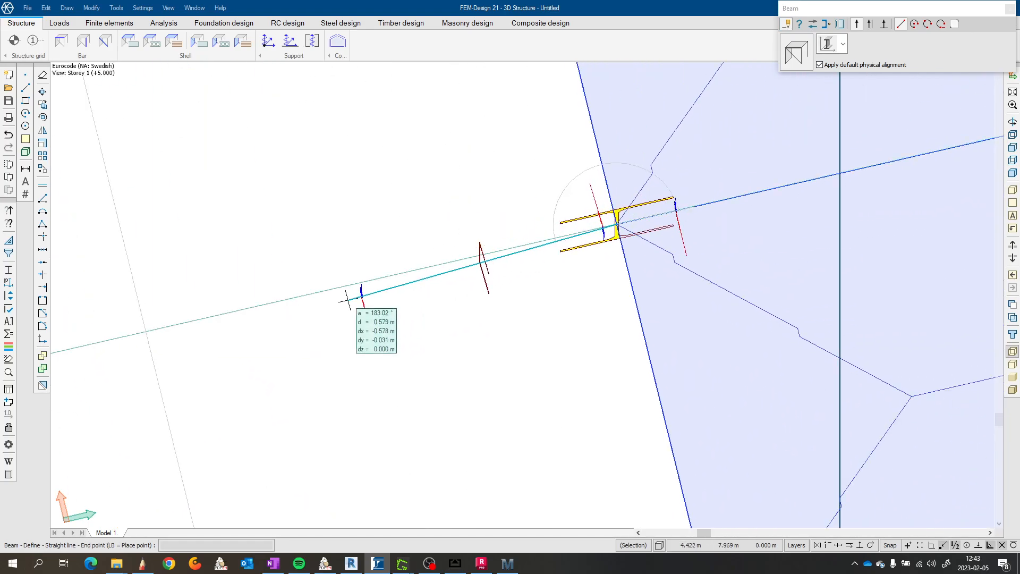
middle_drag(397, 270, 806, 234)
middle_drag(465, 282, 818, 270)
scroll(684, 368, up, 3)
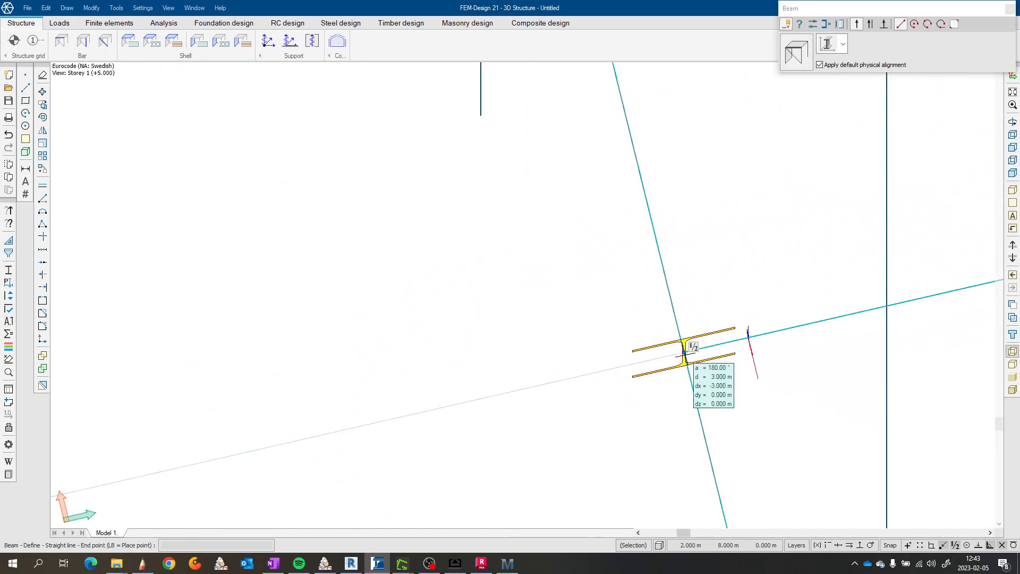
scroll(723, 319, down, 6)
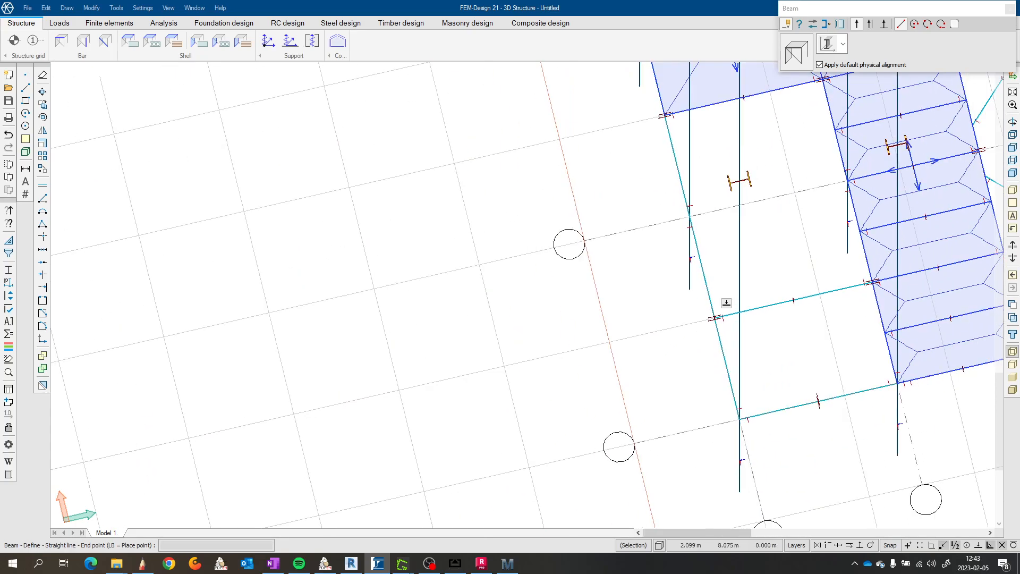
middle_drag(686, 310, 521, 284)
key(Escape)
key(Escape)
Step: Define a rectangular cover about 3 m by 2 m between axes A and B, from the new beam down to axis 3
click(337, 41)
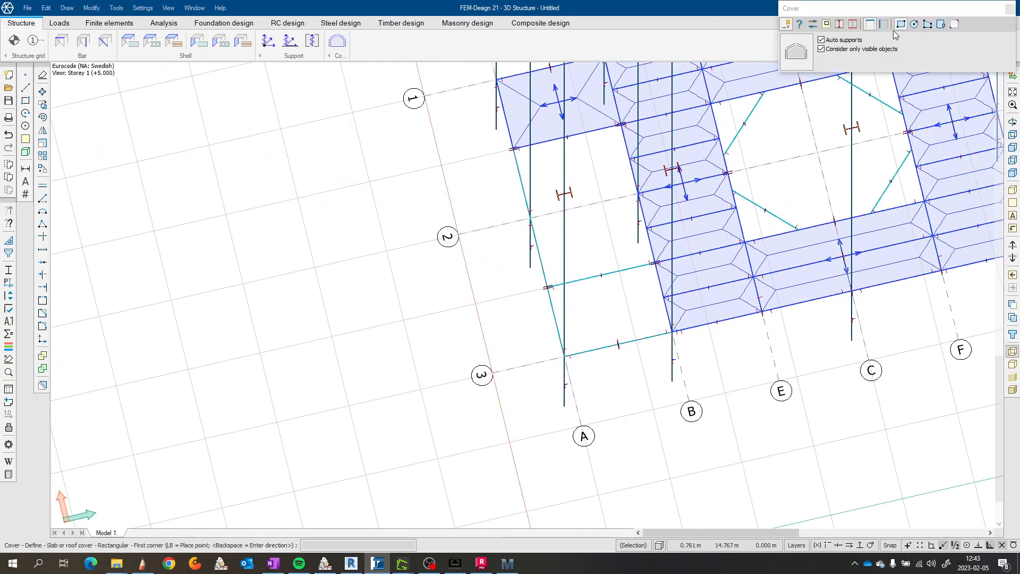
scroll(547, 309, up, 3)
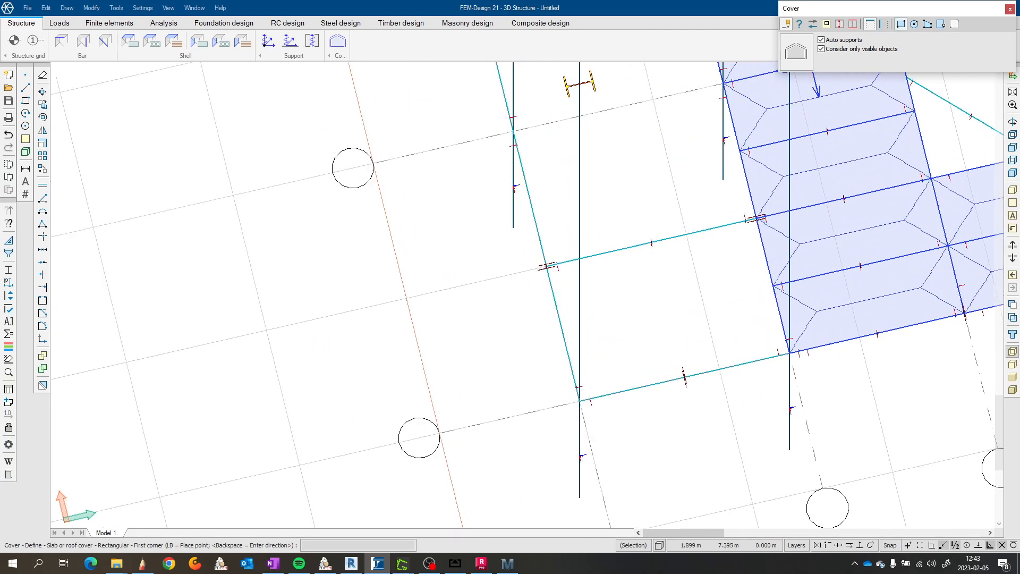
click(547, 265)
scroll(819, 346, up, 2)
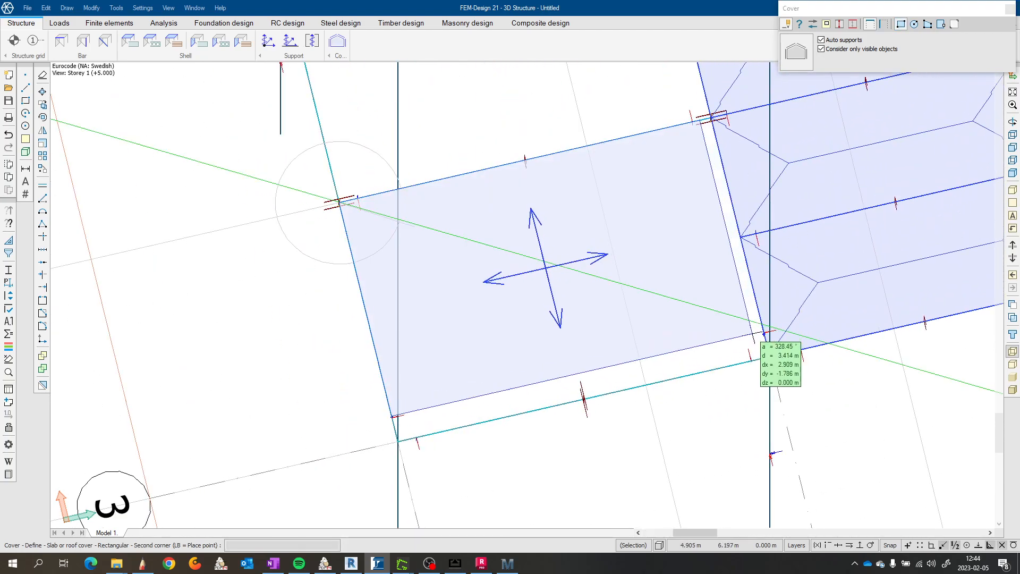
click(769, 355)
scroll(738, 227, down, 5)
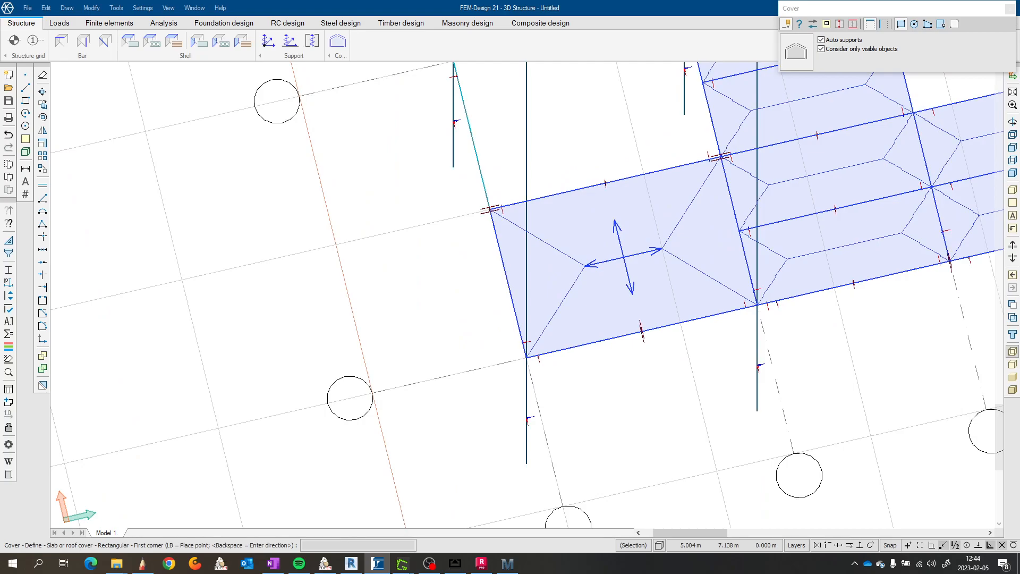
Step: Set the axis 1 cover between axes B and D to a monodirectional load bearing direction parallel to axis B
scroll(646, 303, down, 2)
scroll(683, 218, up, 3)
shift+middle_drag(531, 165, 583, 226)
scroll(687, 230, down, 4)
scroll(744, 256, up, 3)
scroll(465, 216, up, 2)
middle_drag(462, 218, 560, 175)
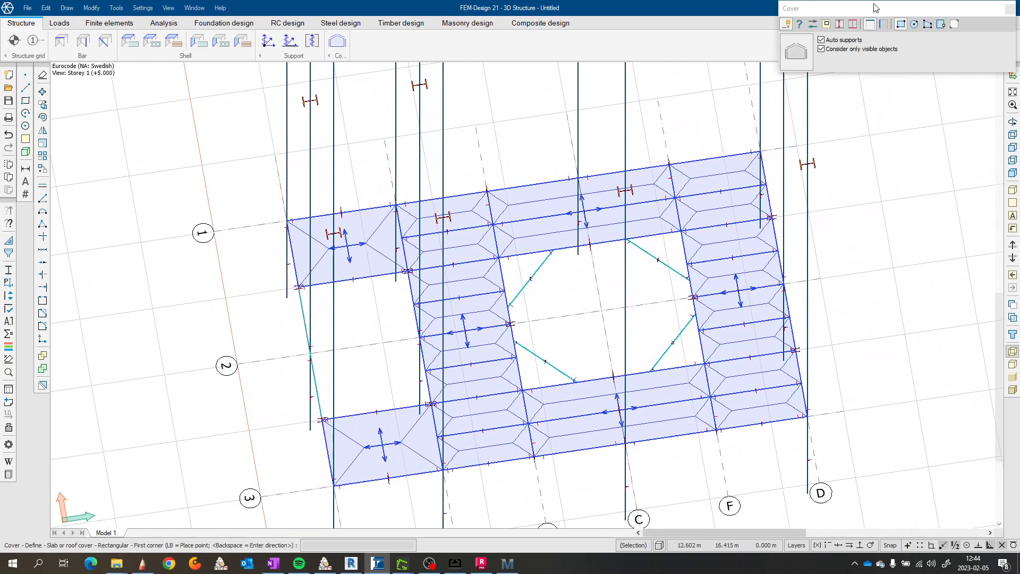
click(840, 25)
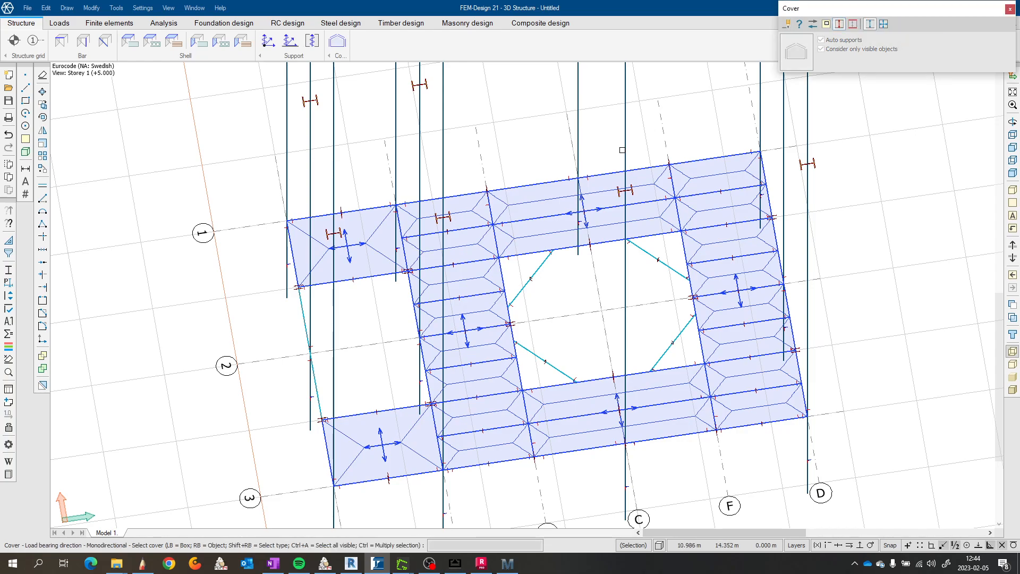
click(476, 219)
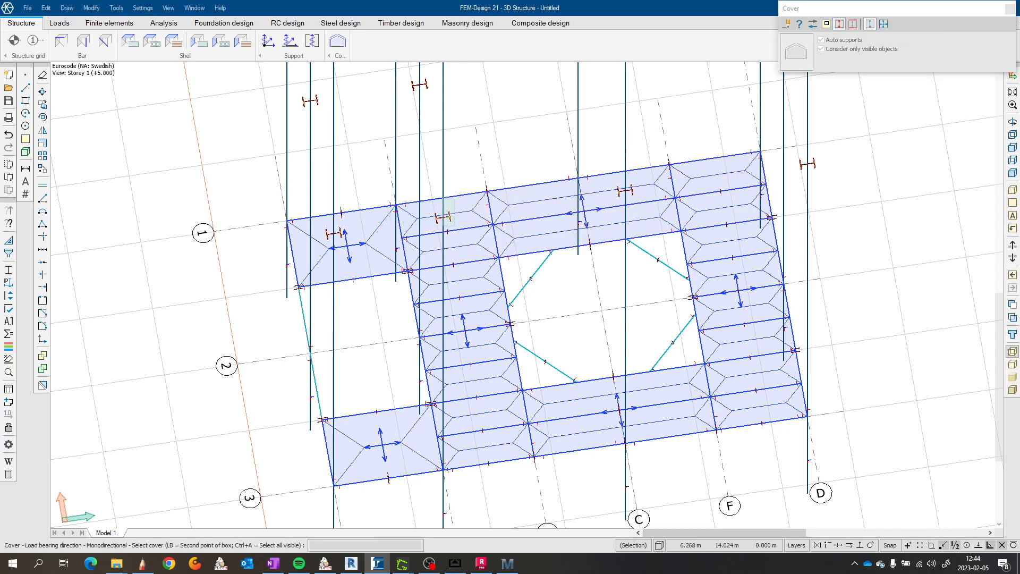
click(430, 200)
click(396, 204)
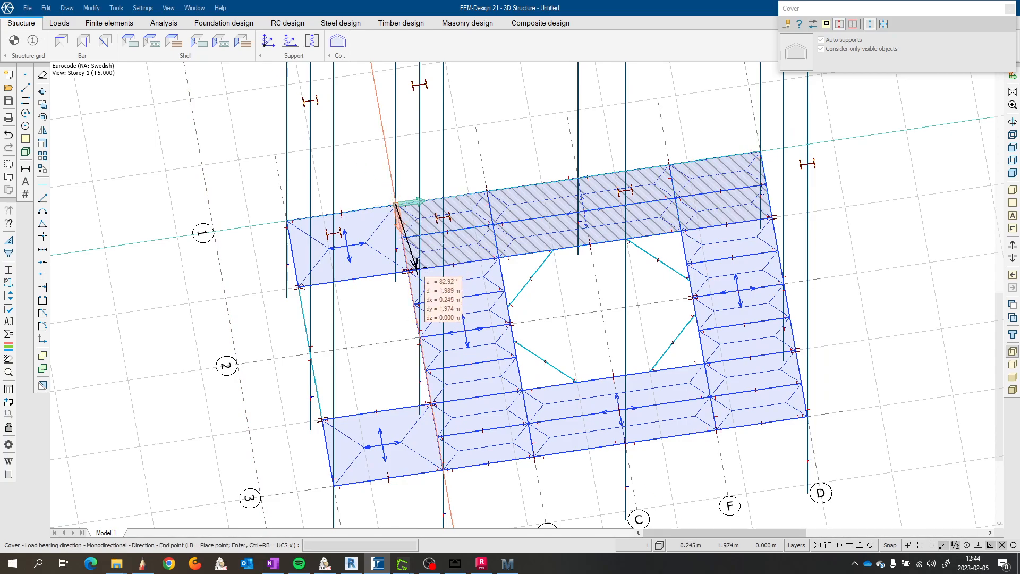
scroll(406, 269, up, 3)
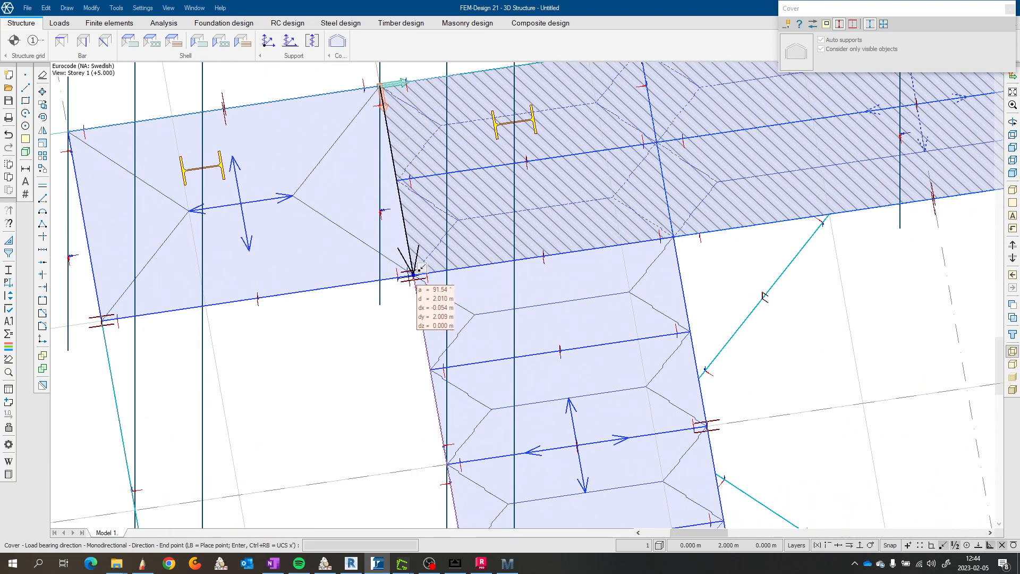
click(412, 273)
scroll(435, 287, down, 3)
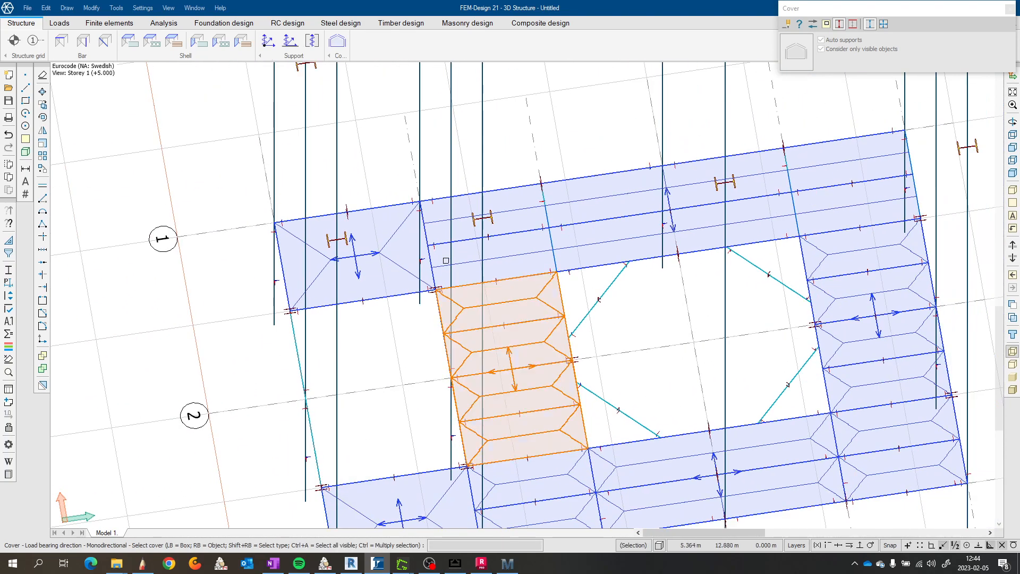
Step: Set the cover between axes B and E beside the opening to a monodirectional load bearing direction parallel to axis B
click(551, 365)
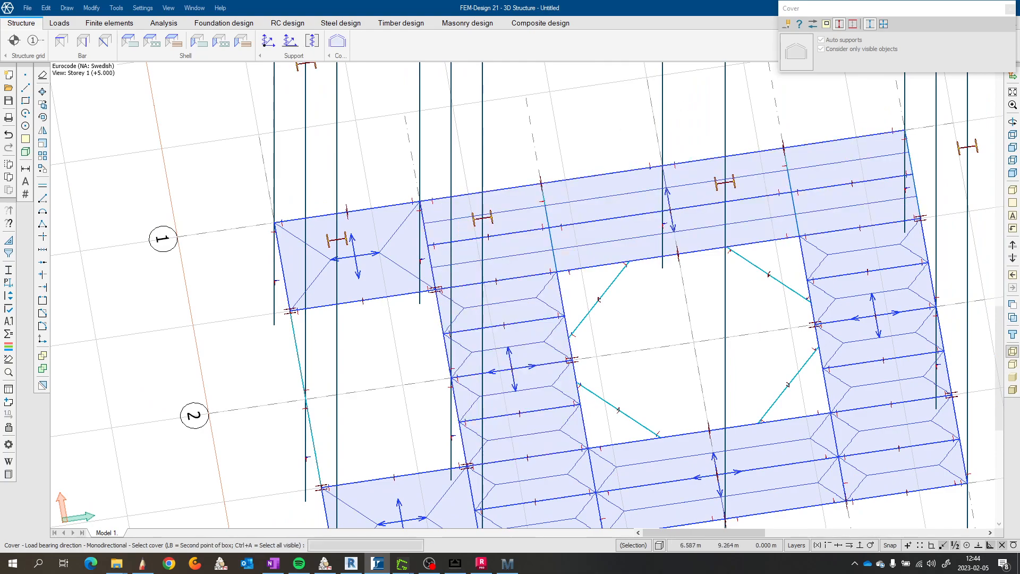
click(435, 290)
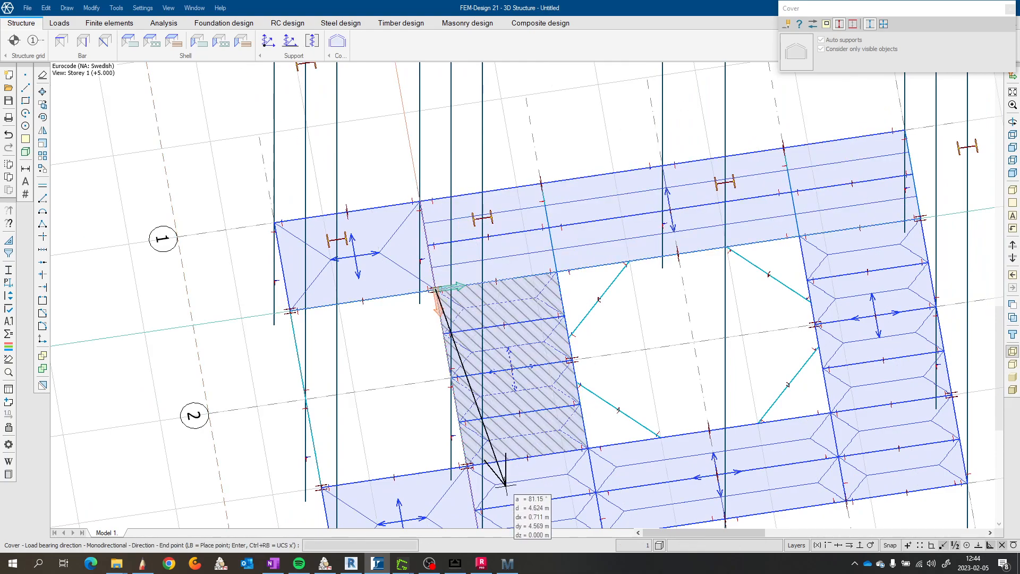
click(467, 466)
Step: Set the long axis 3 cover between axes B and D to a monodirectional load bearing direction parallel to axis B
click(538, 496)
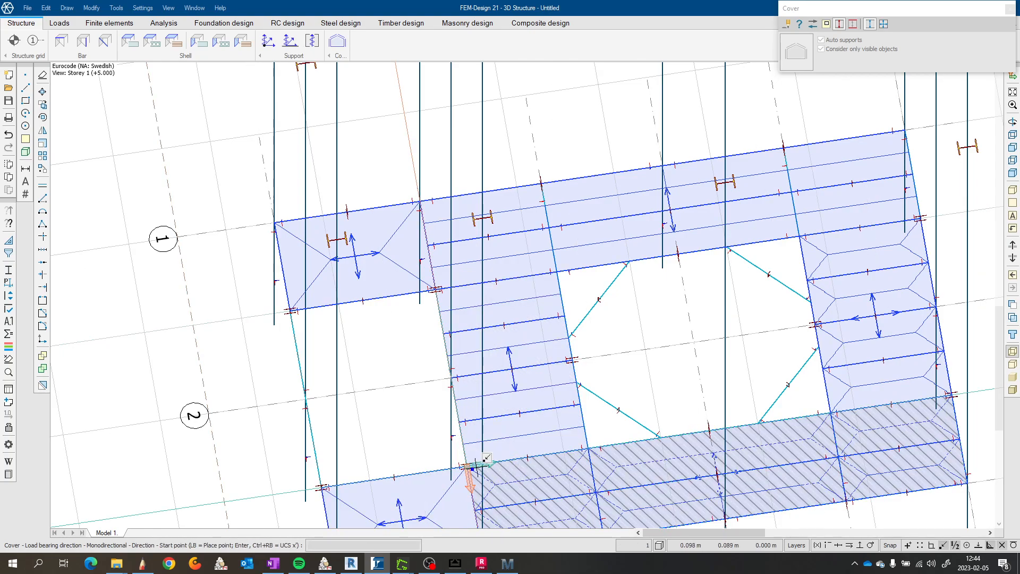
click(467, 466)
scroll(468, 466, down, 3)
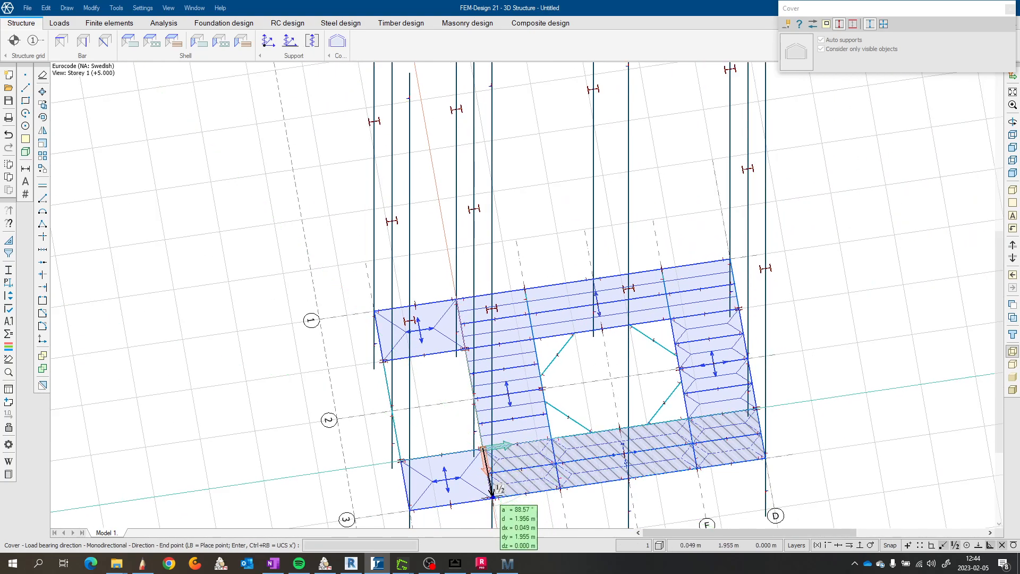
click(491, 497)
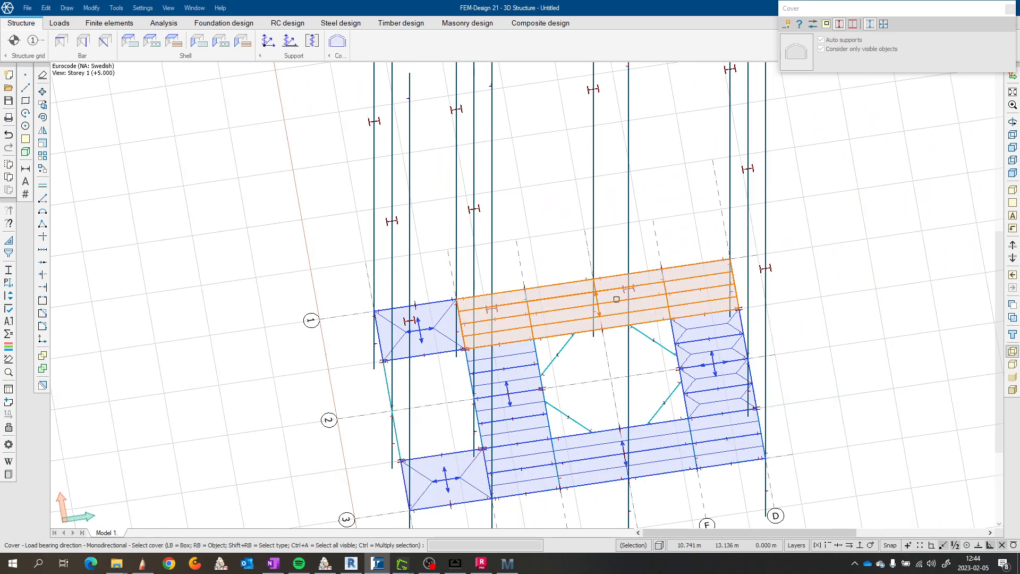
Step: Set the cover between axes F and D beside the opening to a monodirectional load bearing direction parallel to axis F
scroll(741, 361, up, 4)
click(742, 360)
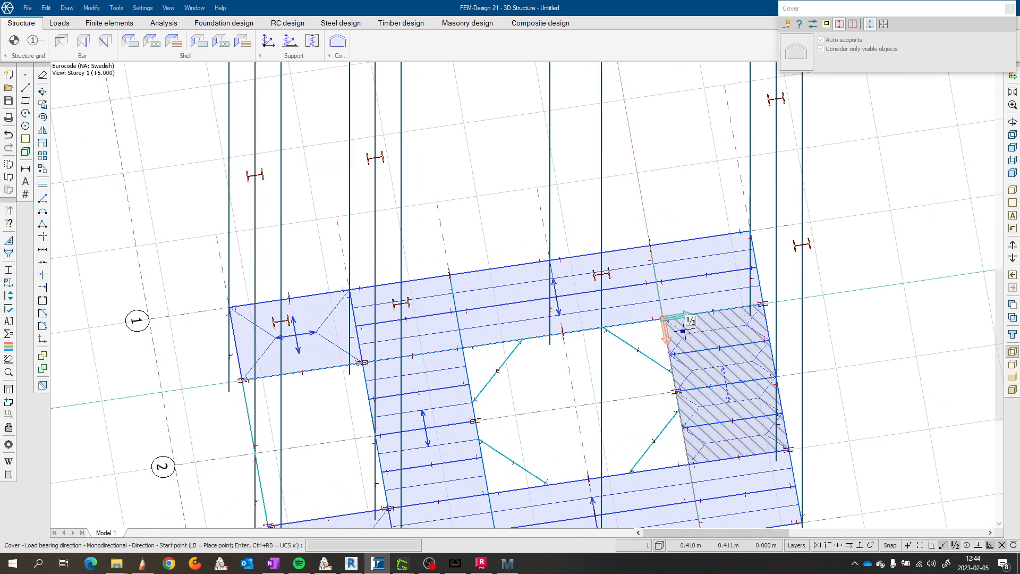
click(663, 318)
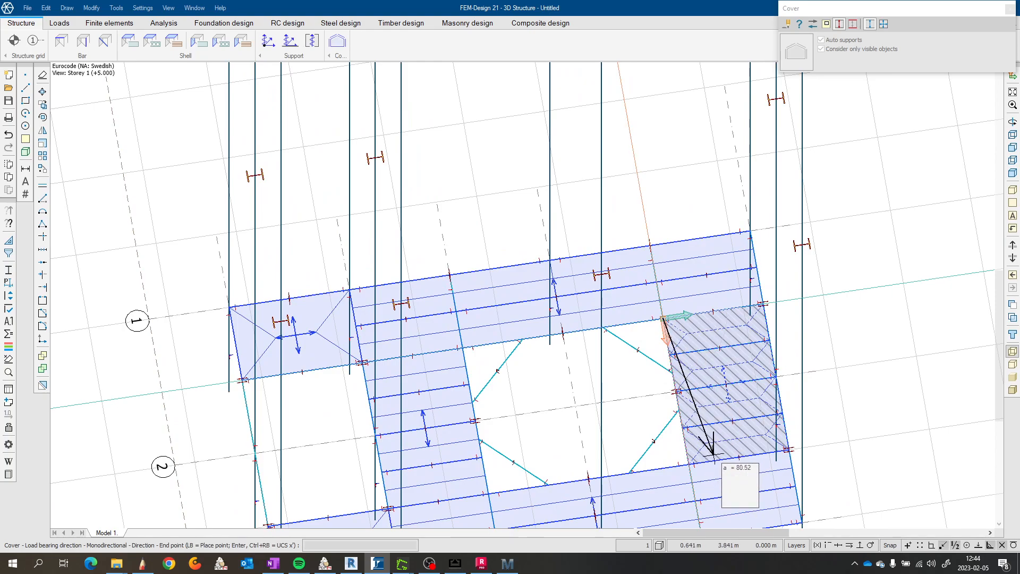
click(690, 463)
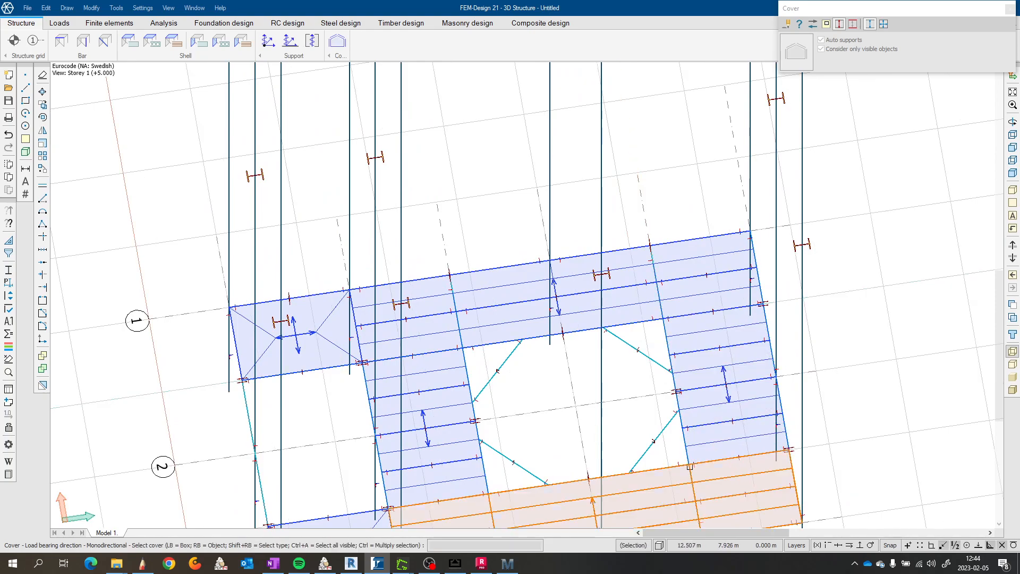
Step: Set the axis 1 cover between axes A and B to a monodirectional load bearing direction parallel to axis A
middle_drag(716, 477, 716, 341)
scroll(683, 357, down, 2)
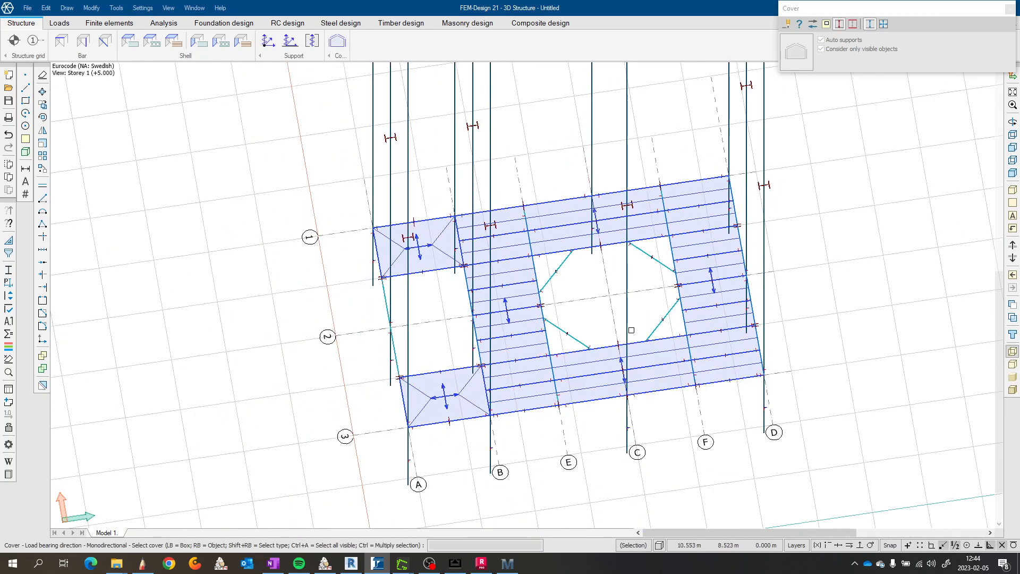
scroll(453, 294, up, 4)
click(360, 159)
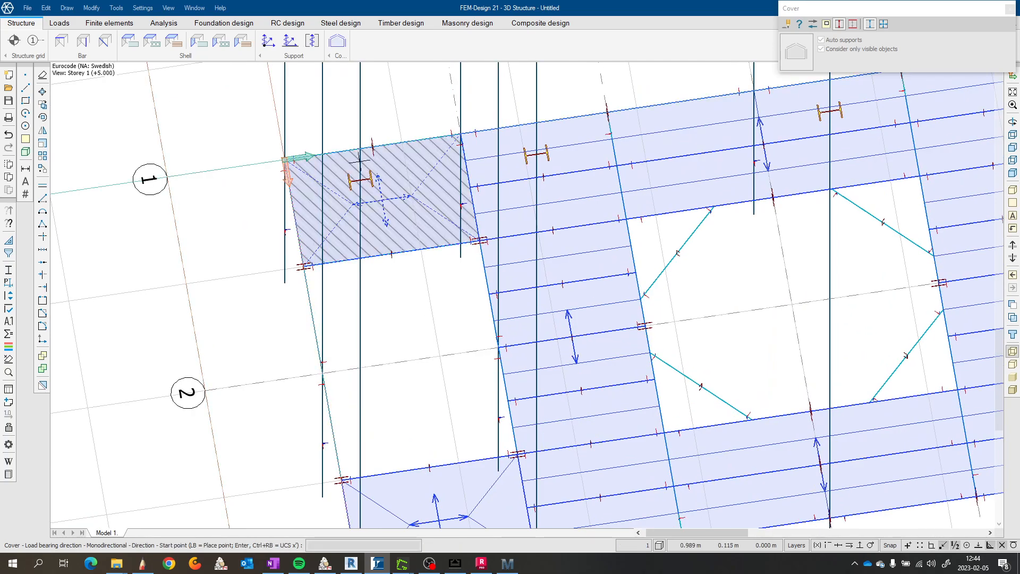
click(285, 160)
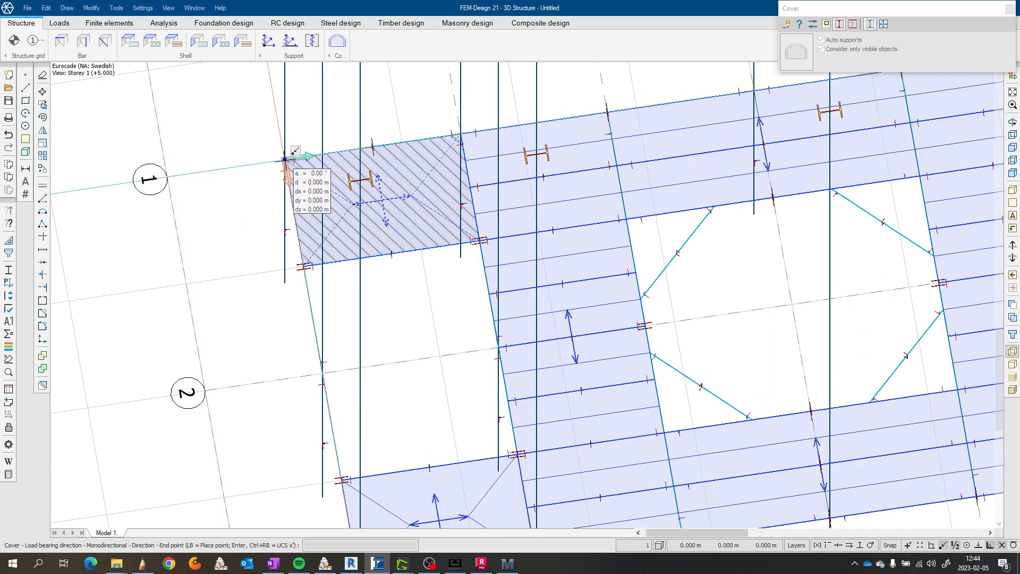
click(304, 267)
Step: Try to give the axis 3 cover between axes A and B a monodirectional load bearing direction along its axis A edge
middle_drag(402, 359, 415, 195)
scroll(415, 195, down, 1)
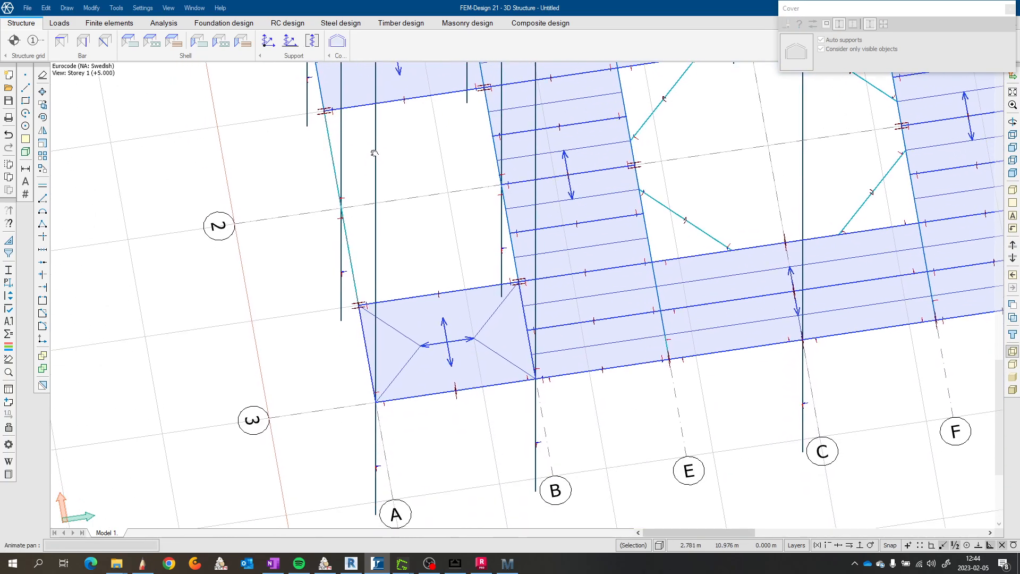
scroll(433, 399, up, 7)
click(455, 318)
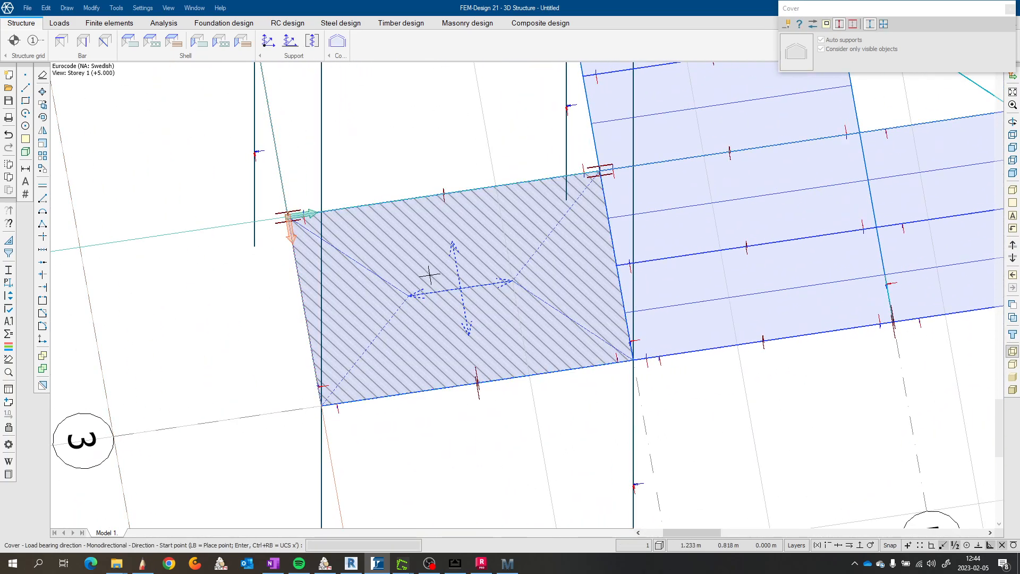
click(287, 216)
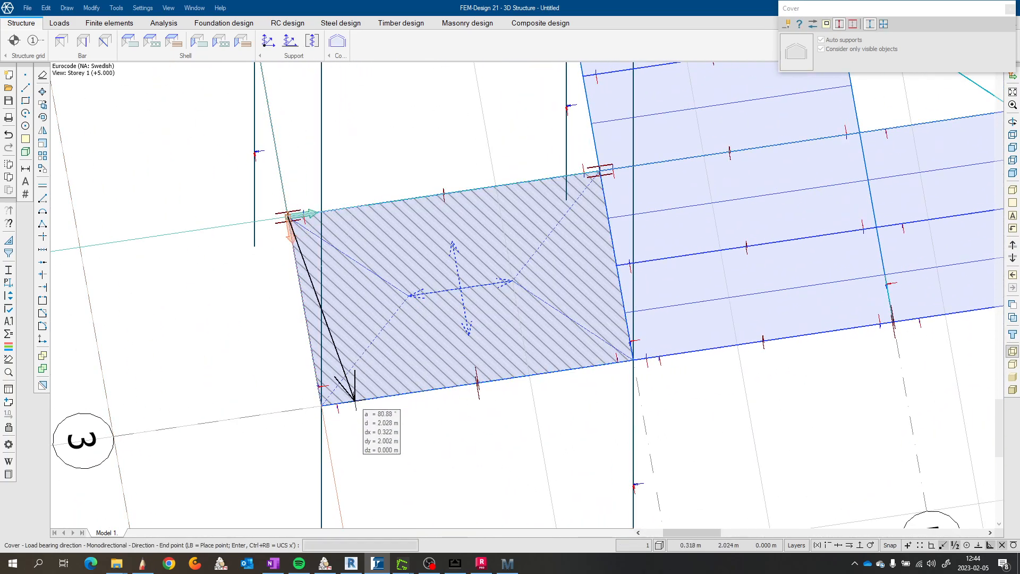
click(322, 406)
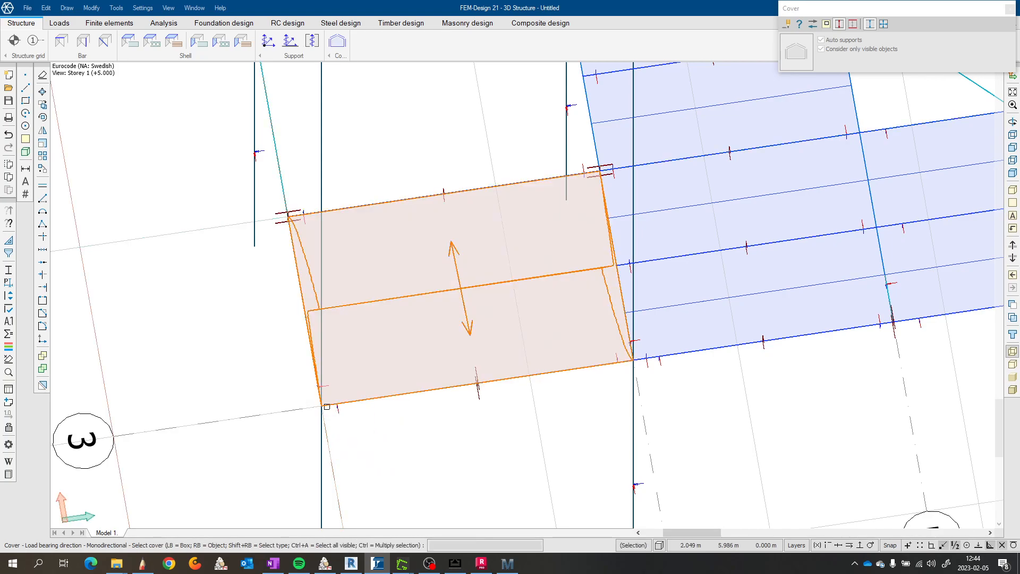
key(ctrl+z)
click(411, 334)
key(Escape)
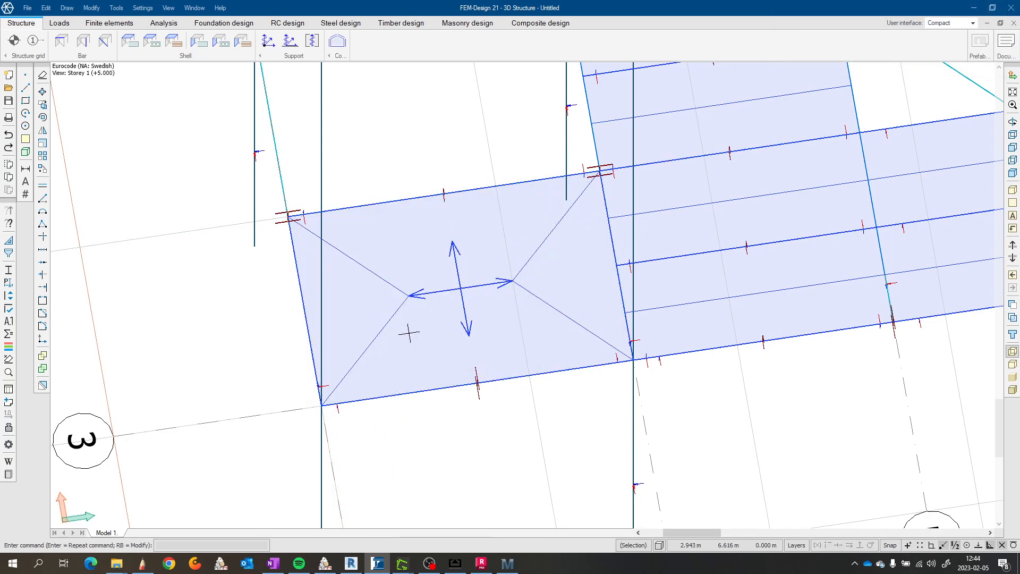
Step: Set the axis 3 cover between axes A and B to a monodirectional load bearing direction parallel to axis A
click(339, 54)
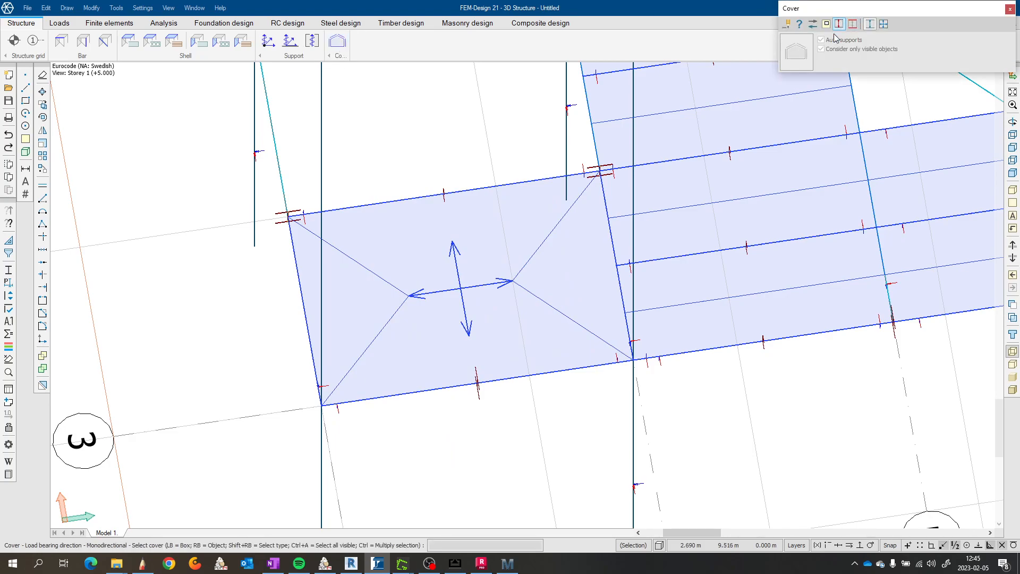
click(562, 296)
click(287, 215)
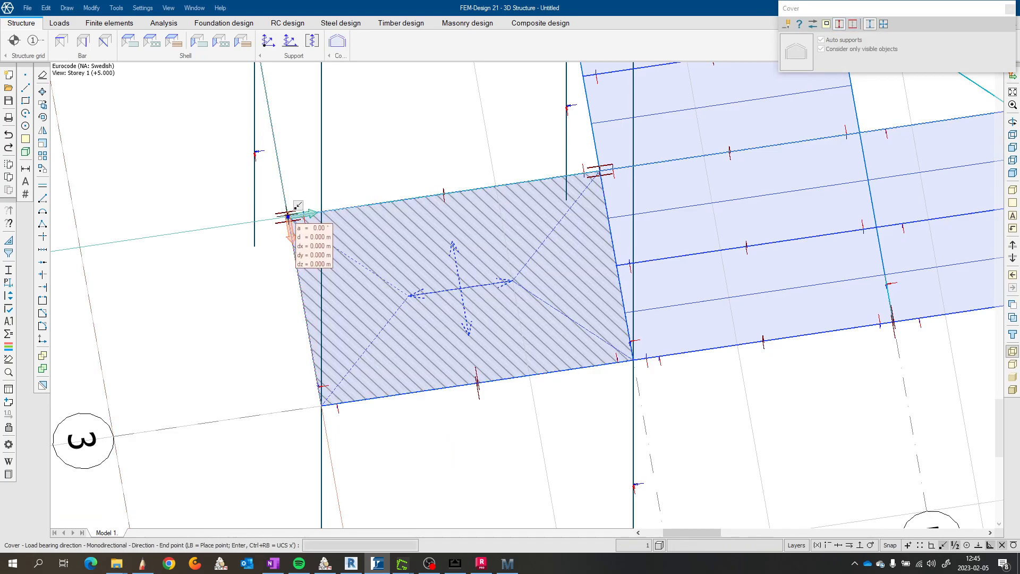
click(322, 405)
scroll(343, 303, down, 4)
key(Escape)
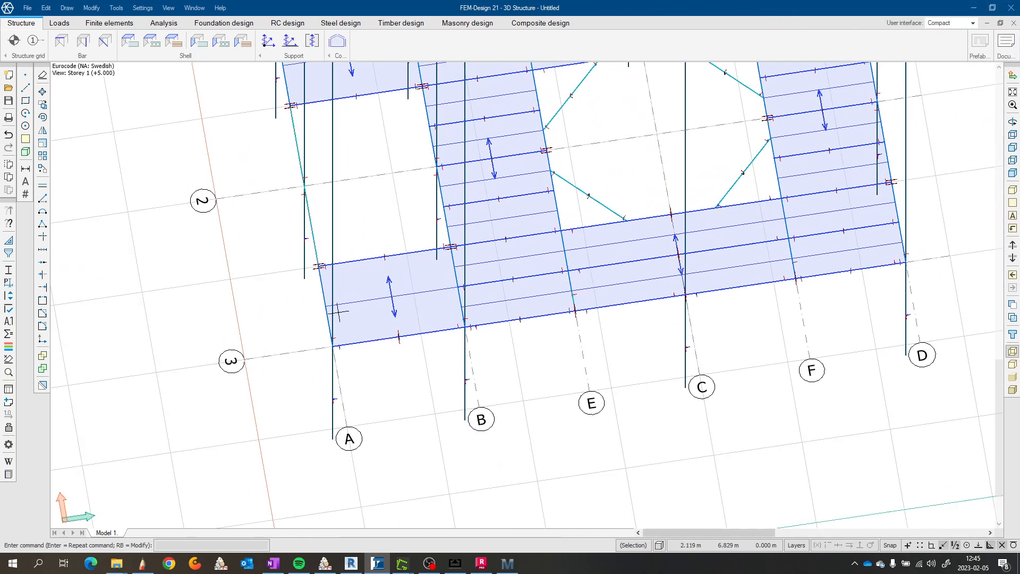
Step: Define a triangular polygonal cover with 1.5 m legs in the opening's corner at axis E nearest axis 1, bounded by the diagonal beam
scroll(319, 307, down, 2)
click(337, 38)
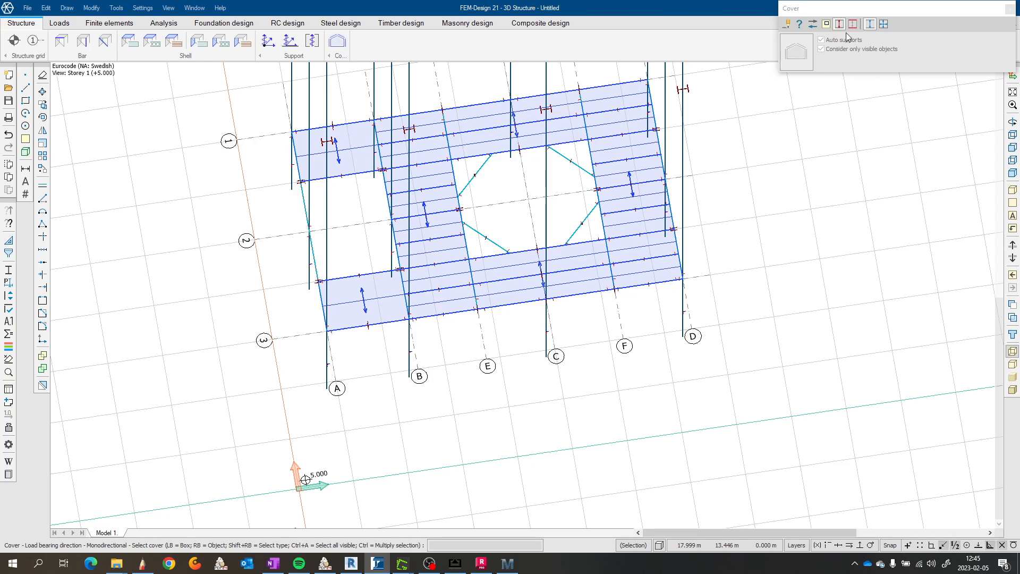
click(787, 24)
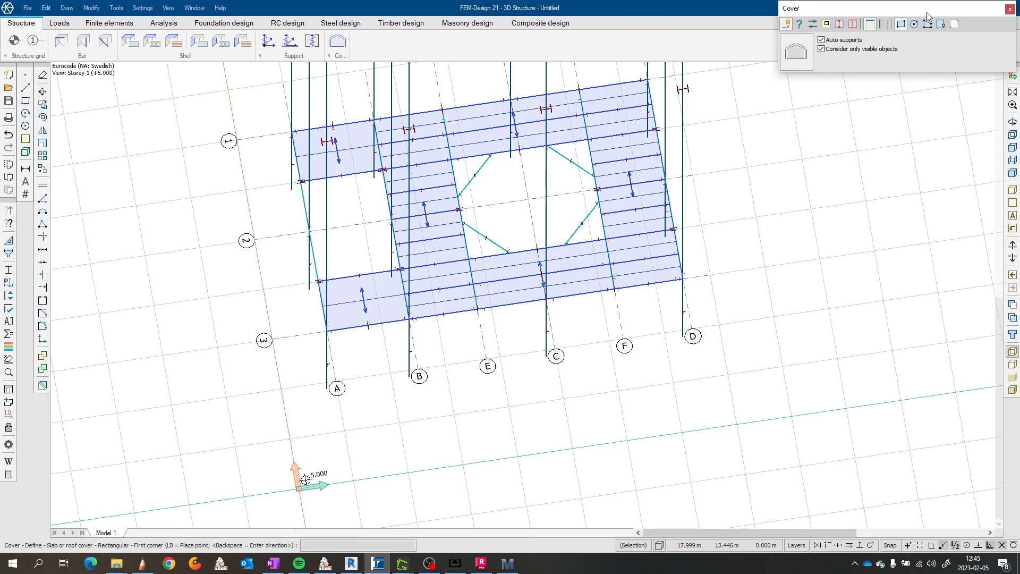
click(928, 23)
scroll(444, 136, up, 4)
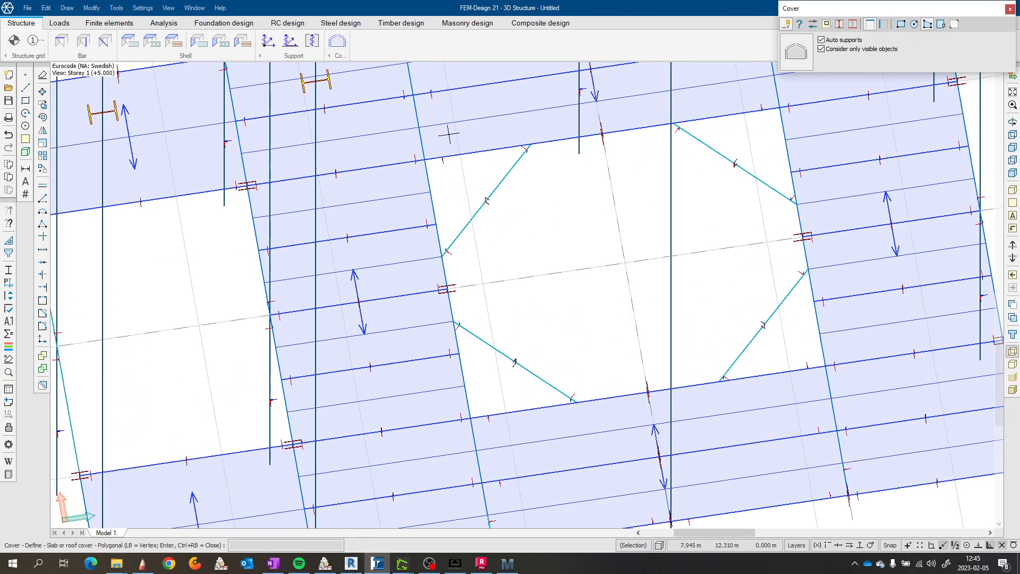
click(425, 160)
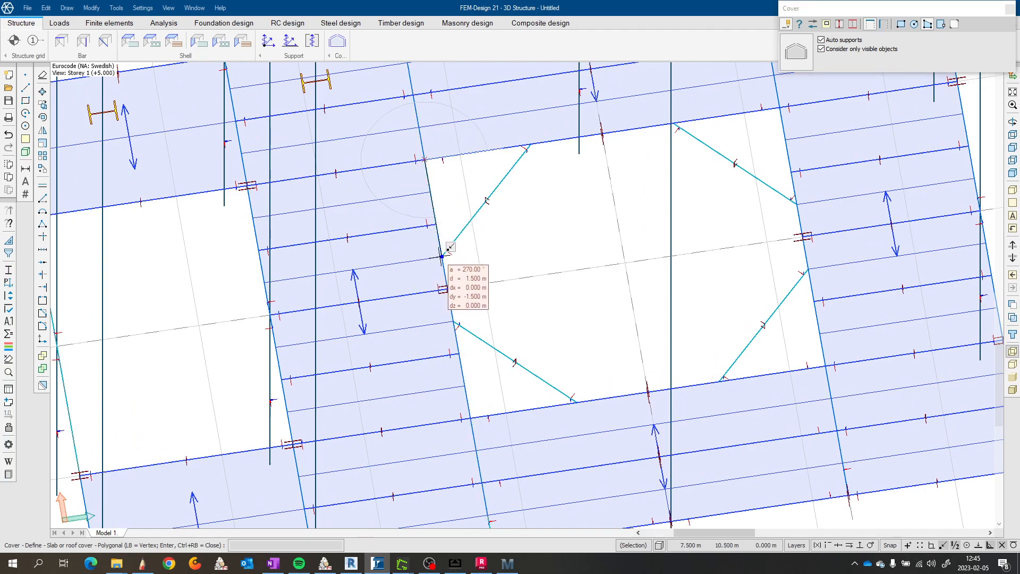
click(442, 257)
click(526, 147)
click(426, 160)
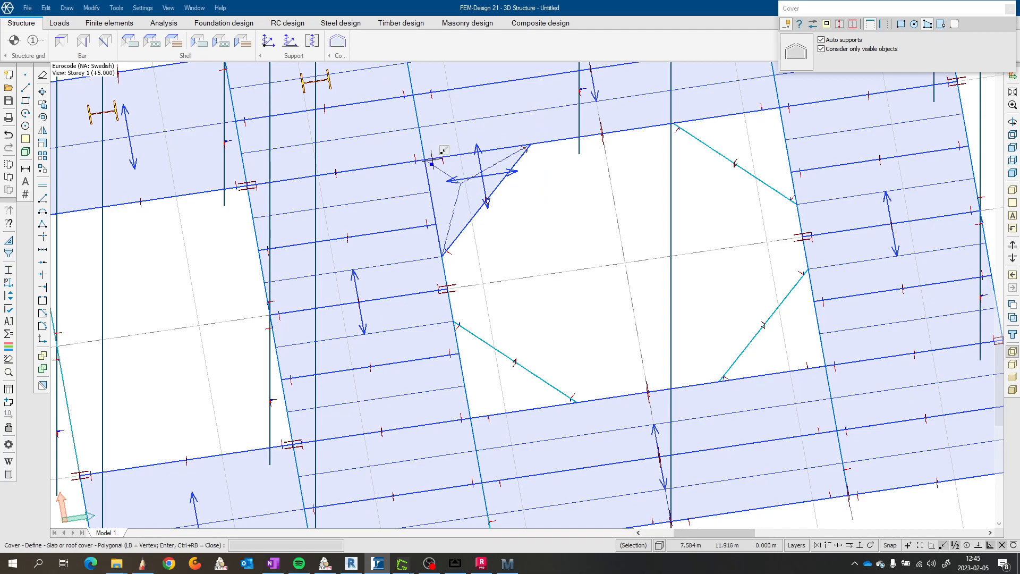
Step: Define a triangular polygonal cover in the opening's corner at axis F nearest axis 1, bounded by the diagonal beam
click(929, 24)
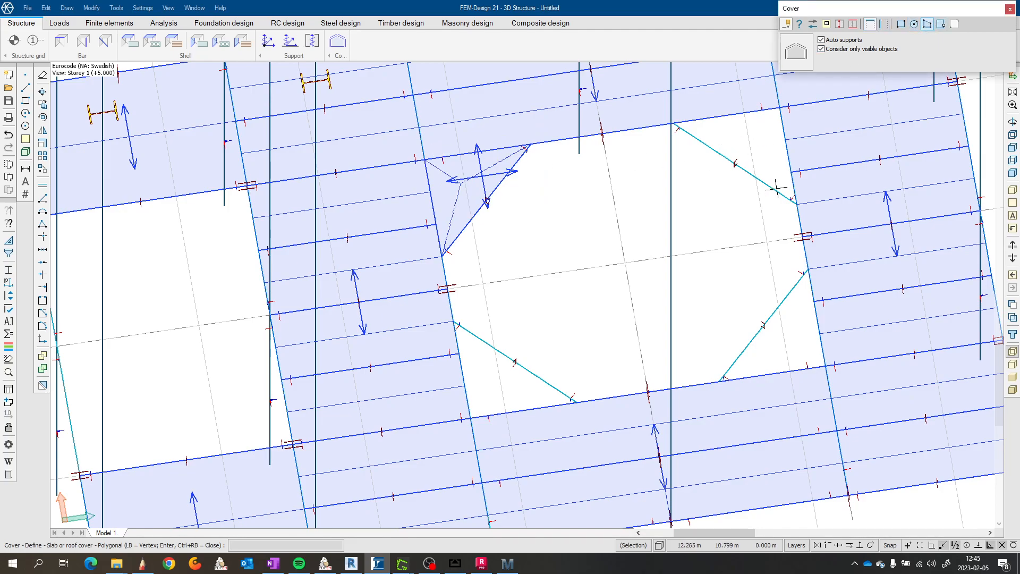
click(673, 123)
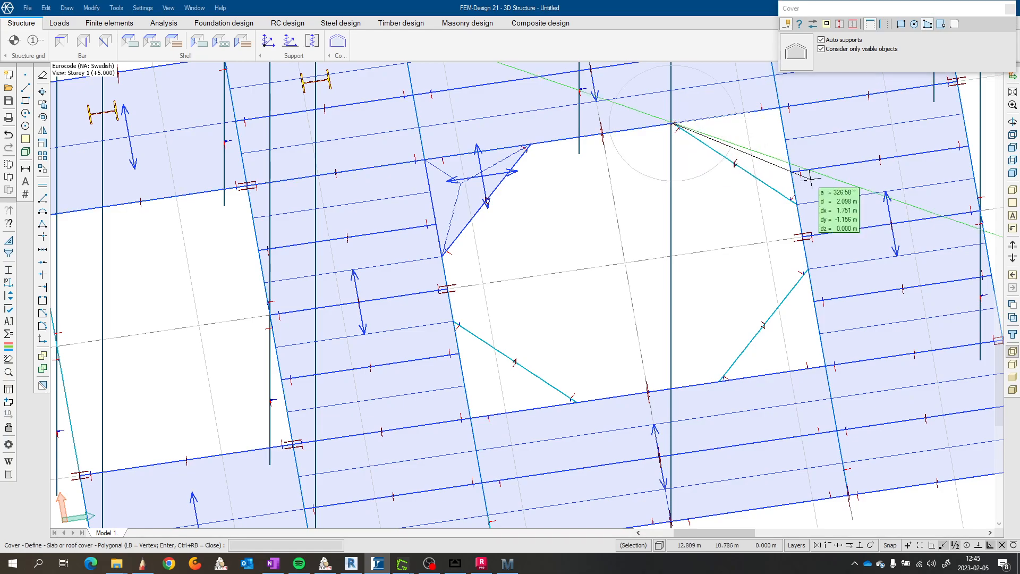
click(796, 203)
click(779, 108)
click(674, 124)
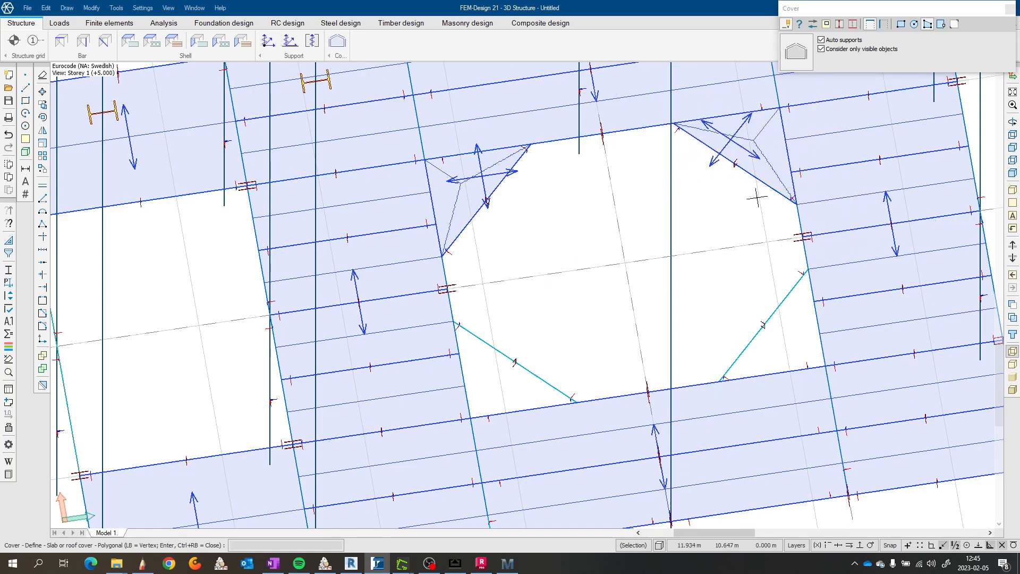
Step: Define a triangular polygonal cover with 1.5 m legs in the opening's corner at axis E nearest axis 3, bounded by the diagonal beam
scroll(677, 127, down, 2)
middle_drag(701, 245, 658, 166)
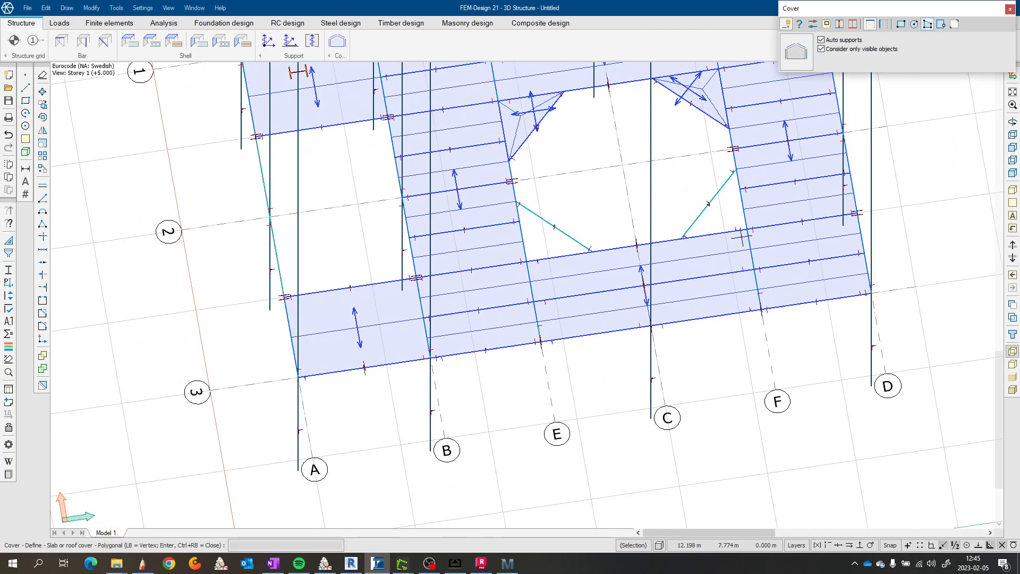
scroll(664, 244, up, 3)
click(511, 250)
click(370, 271)
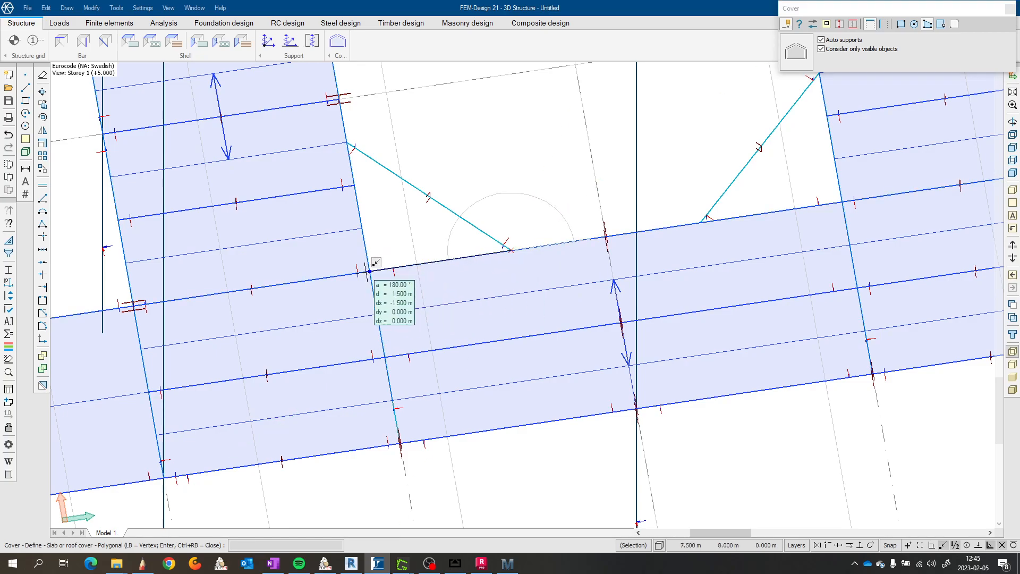
click(347, 143)
key(Return)
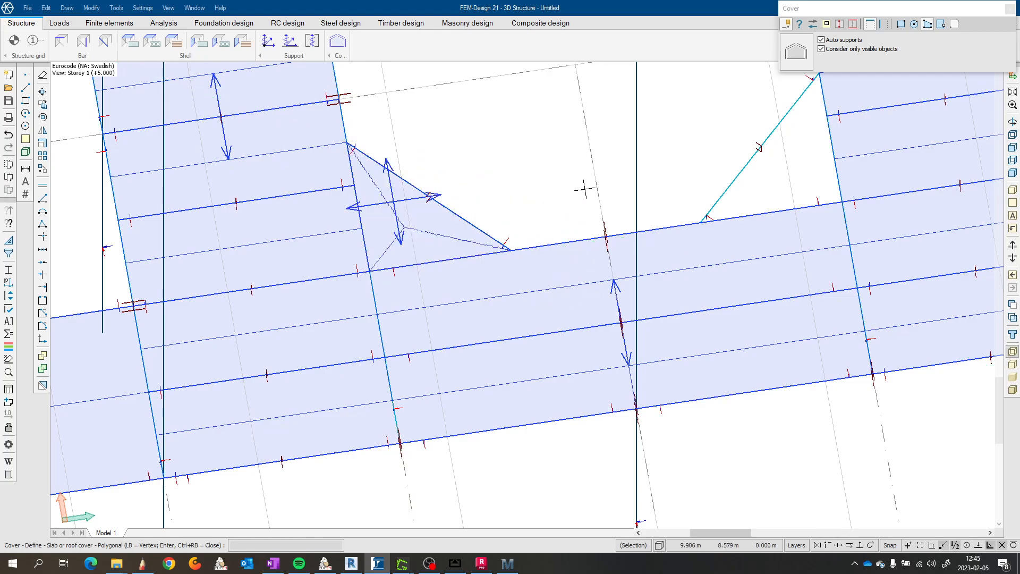
Step: Define a triangular polygonal cover in the opening's corner at axis F nearest axis 3, bounded by the diagonal beam
click(700, 225)
middle_drag(703, 193, 631, 314)
scroll(745, 187, up, 3)
click(750, 201)
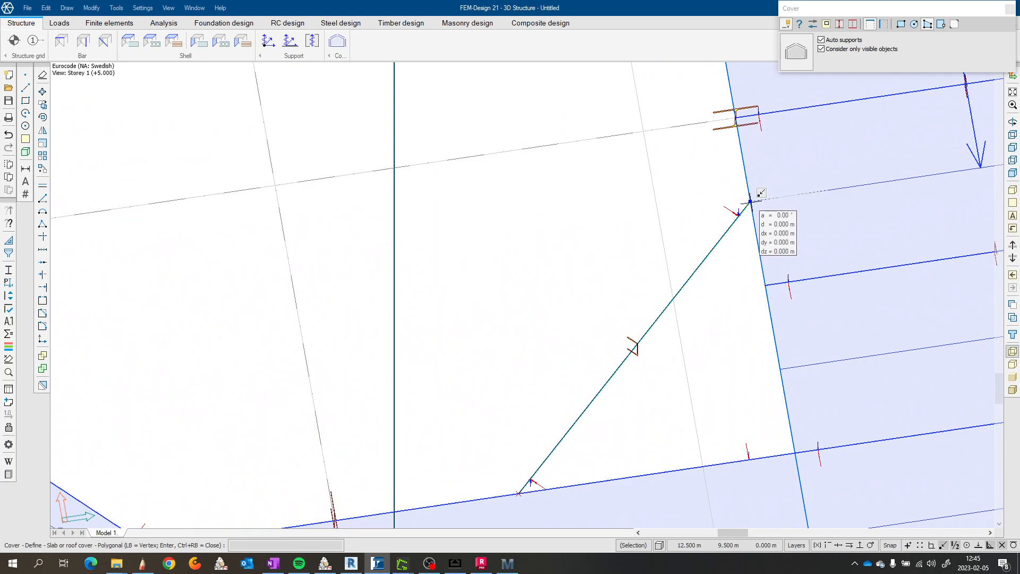
click(797, 463)
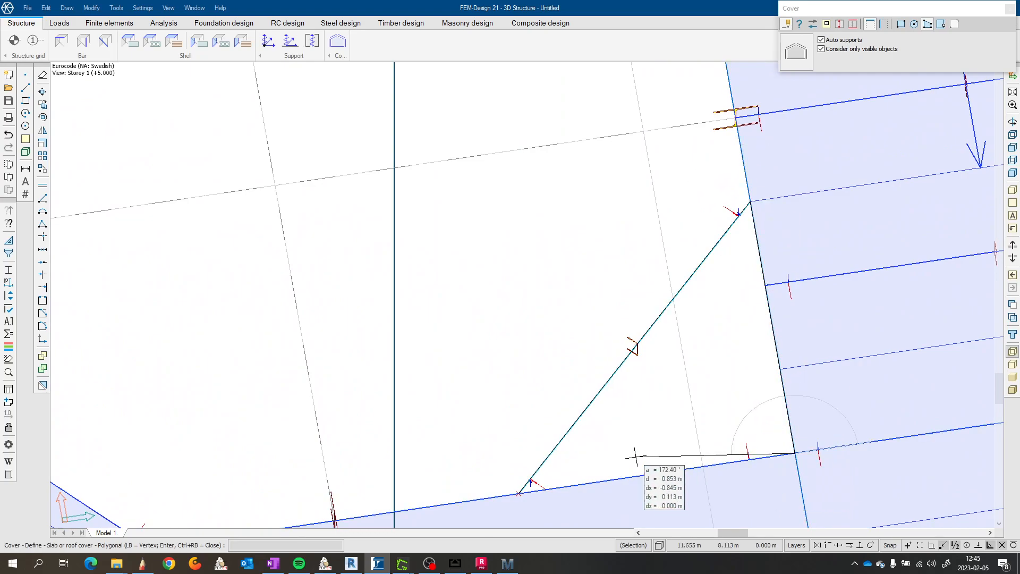
click(526, 486)
scroll(527, 486, down, 6)
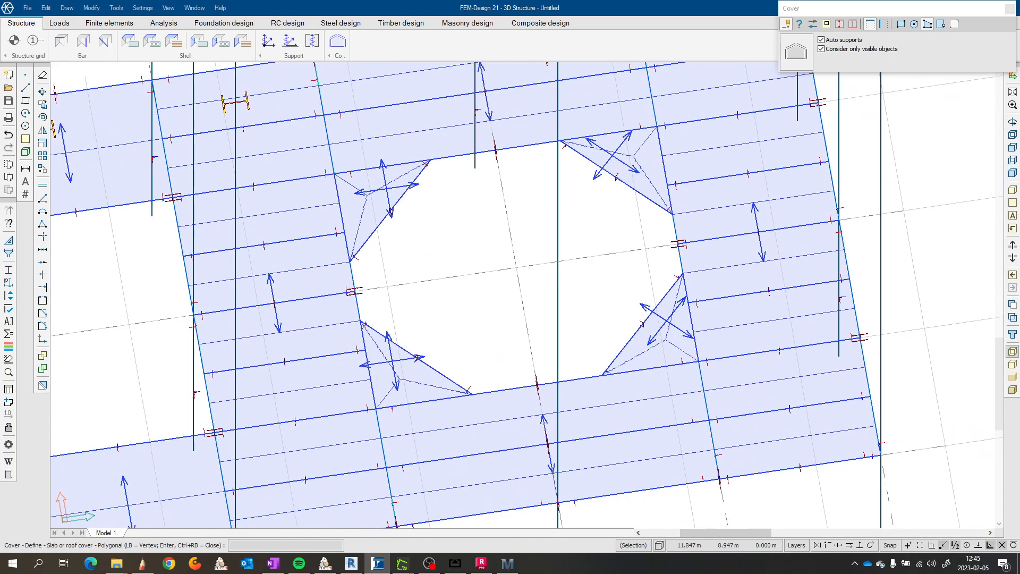
key(Escape)
scroll(645, 310, down, 2)
alt+middle_drag(636, 297, 529, 251)
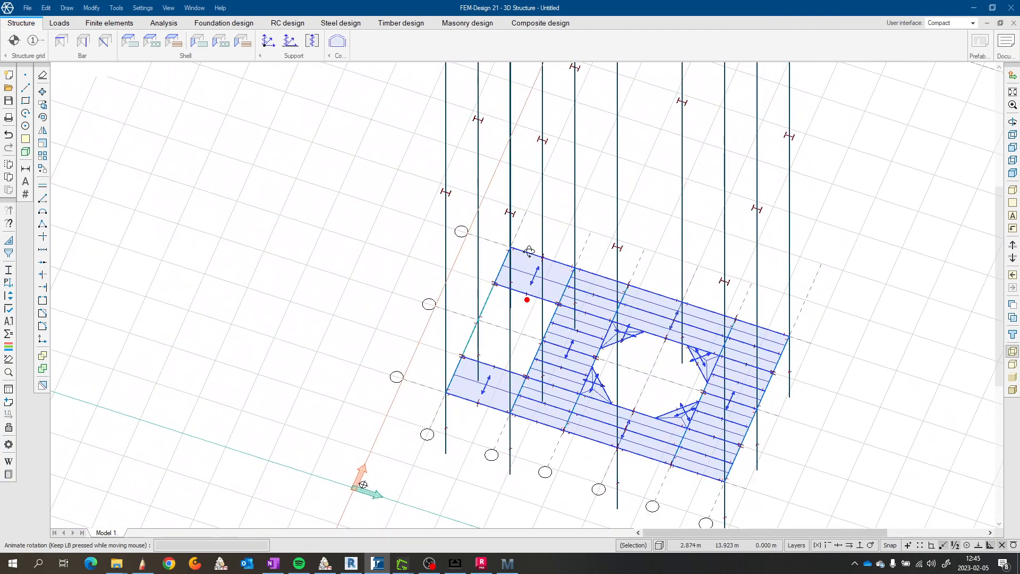
drag(528, 251, 534, 248)
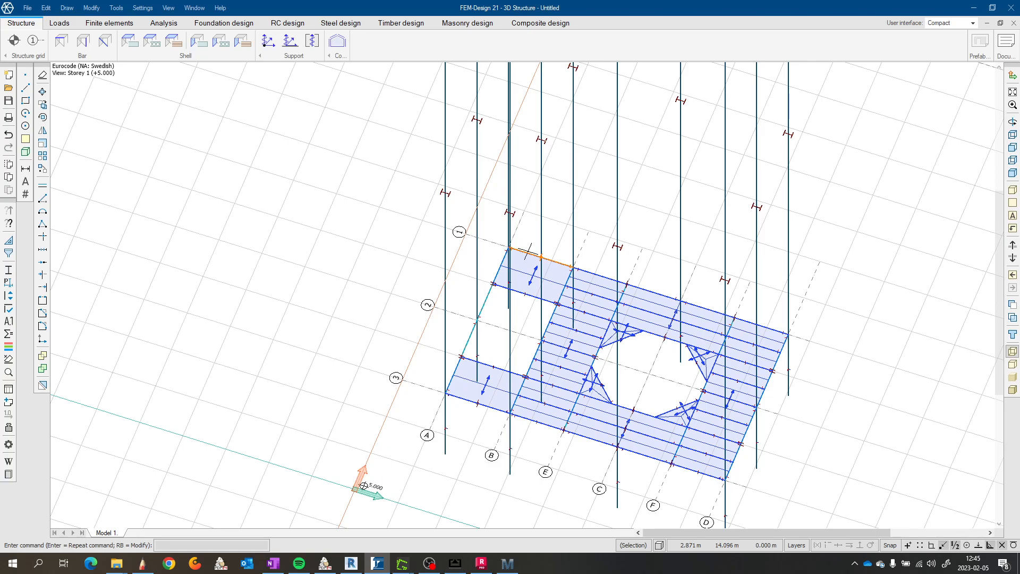
Step: Examine the floor at storey +5.000 and step up to storey +10.000, ending with the whole model shown in plan
middle_drag(598, 262, 418, 210)
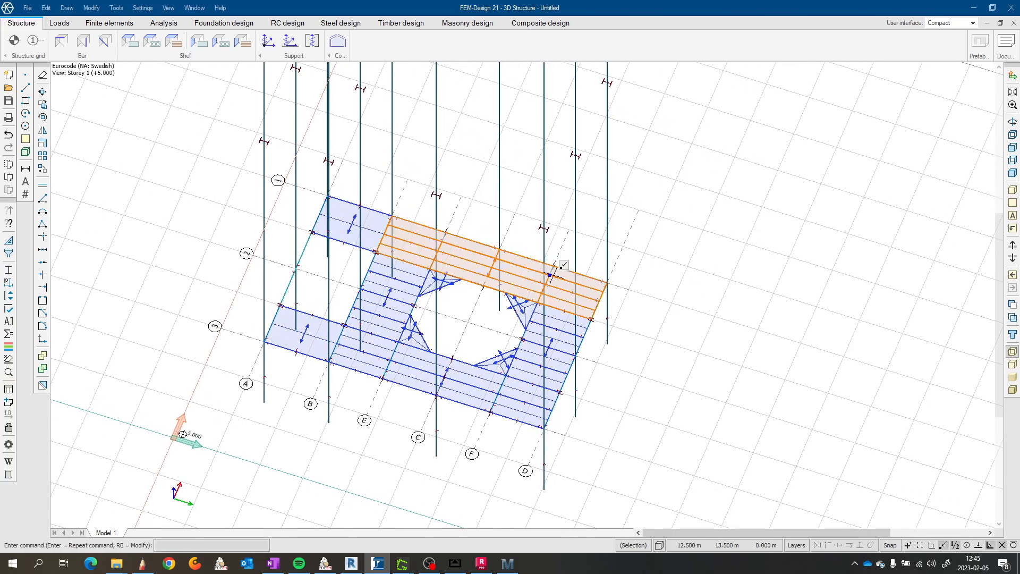
scroll(538, 257, up, 4)
scroll(577, 304, down, 6)
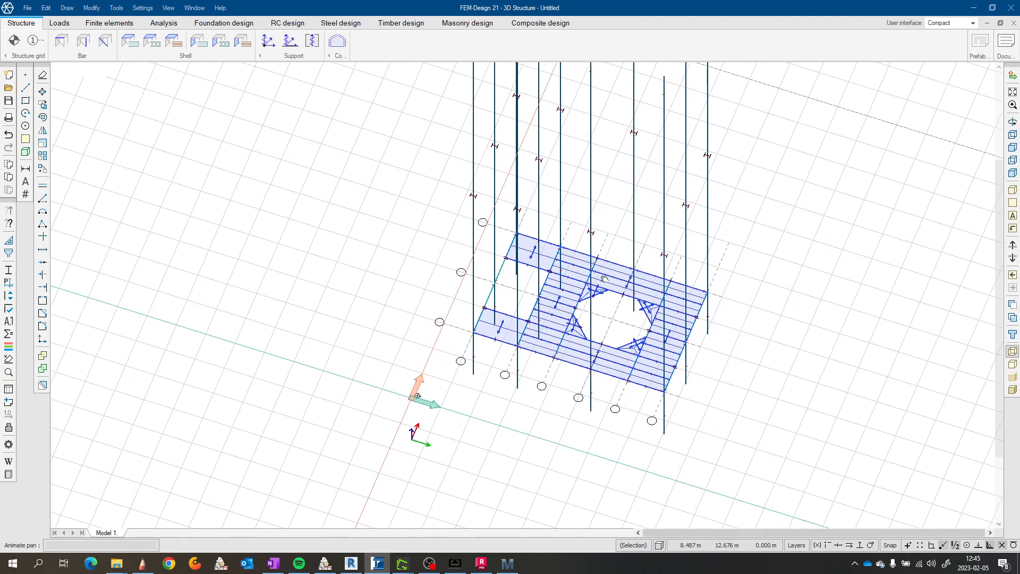
scroll(577, 304, down, 2)
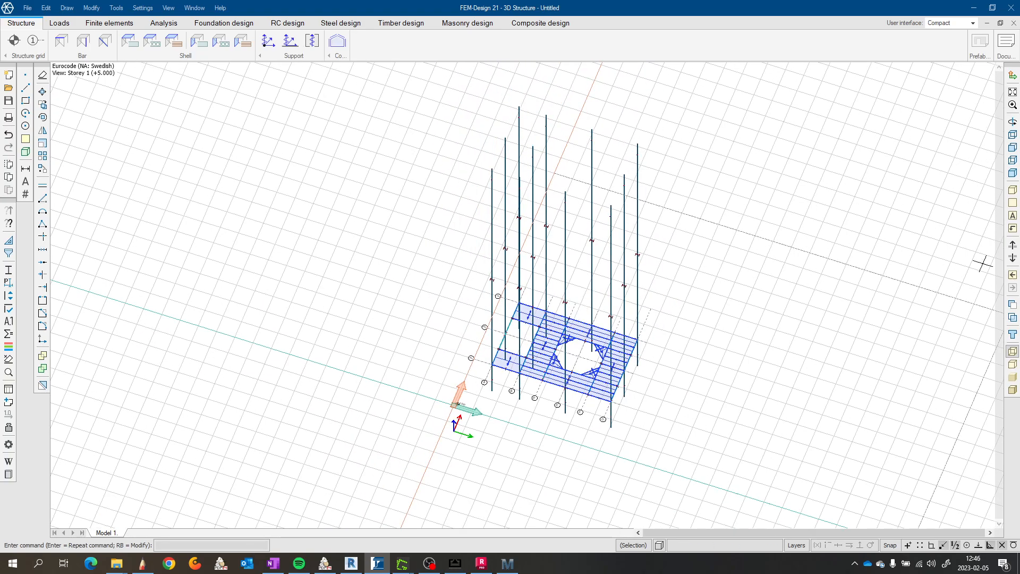
click(1013, 245)
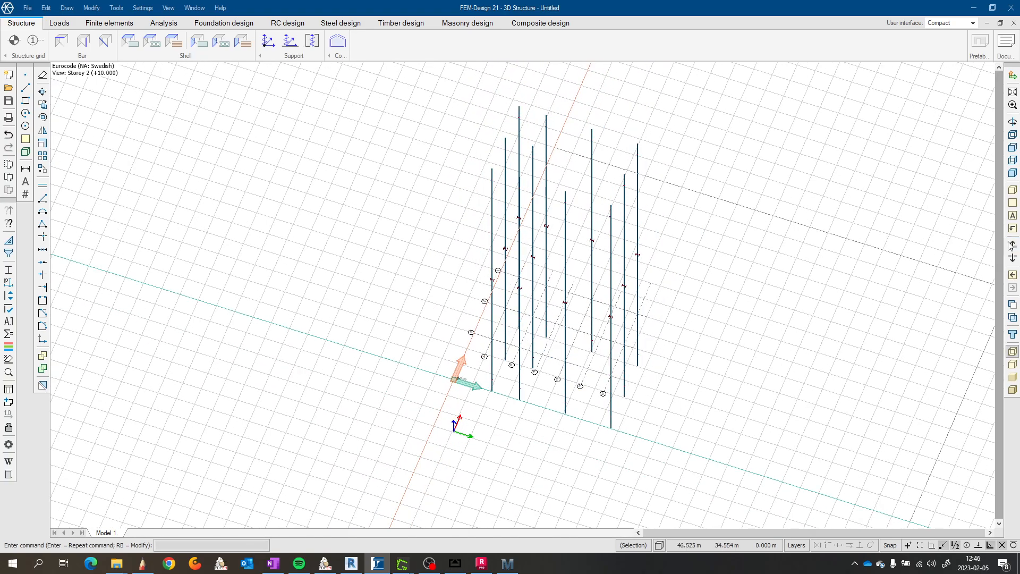
scroll(658, 244, down, 7)
middle_drag(630, 222, 606, 309)
scroll(606, 310, up, 8)
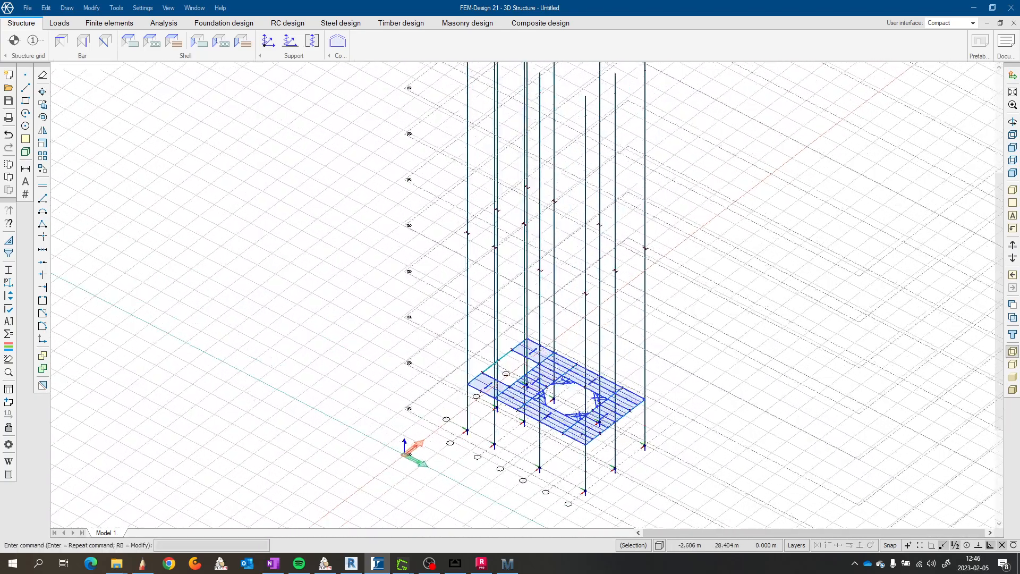
scroll(554, 171, down, 3)
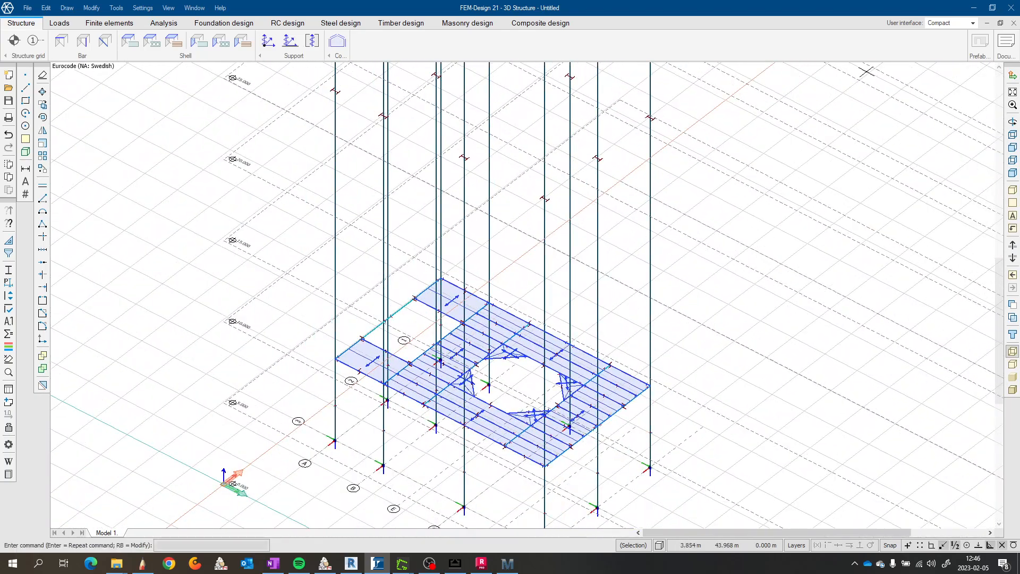
click(1012, 135)
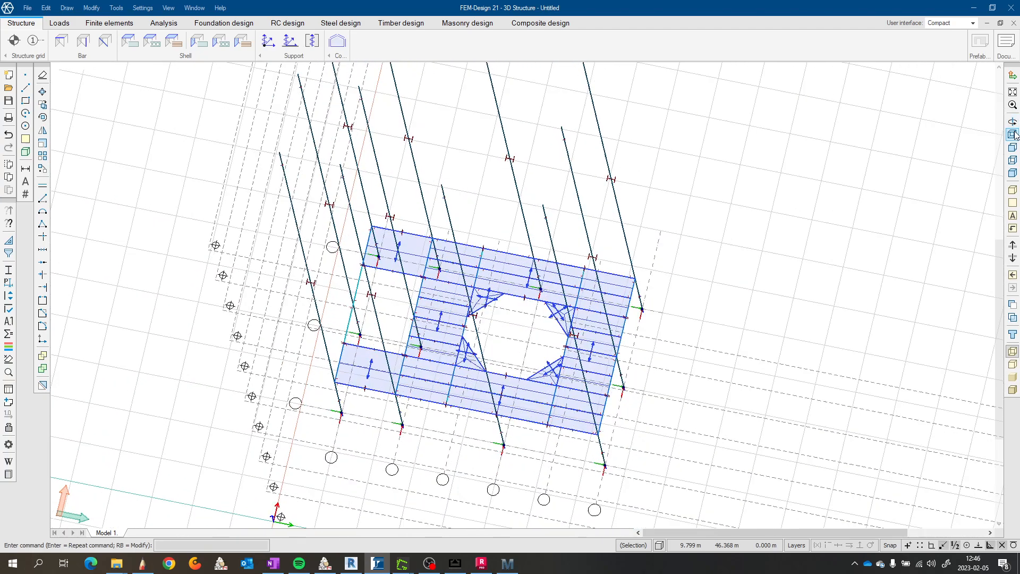
scroll(486, 255, up, 3)
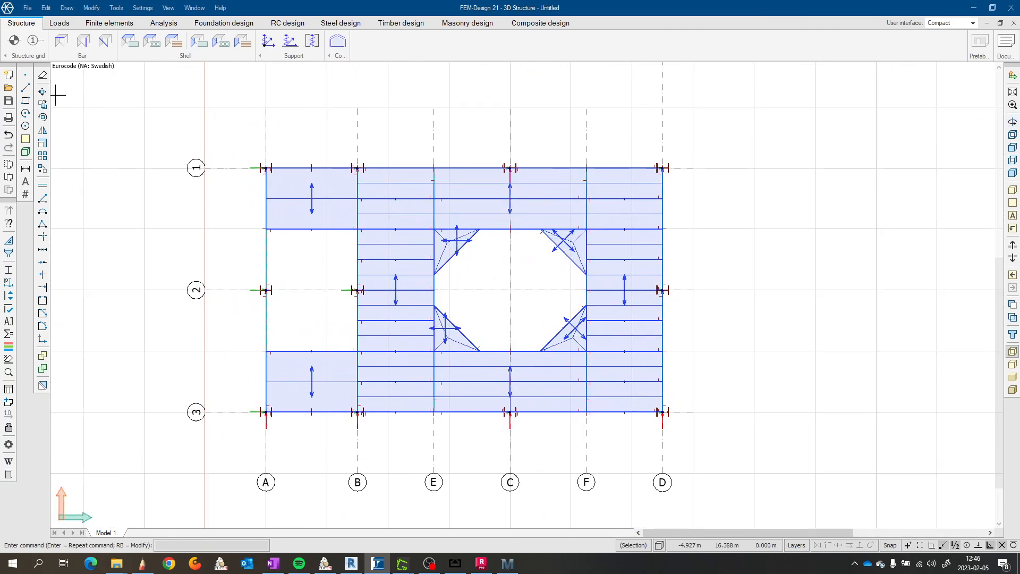
click(43, 105)
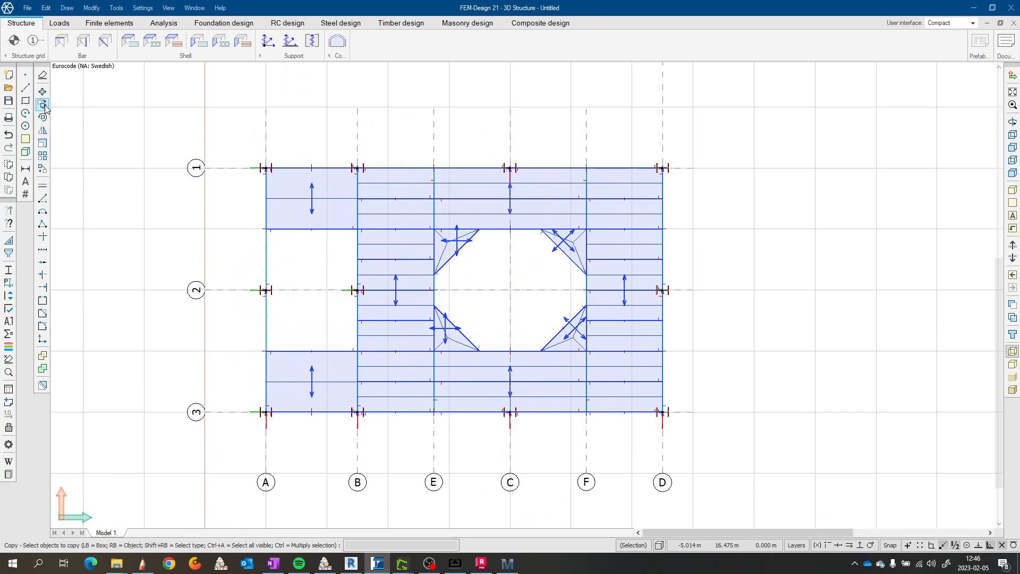
scroll(609, 301, up, 1)
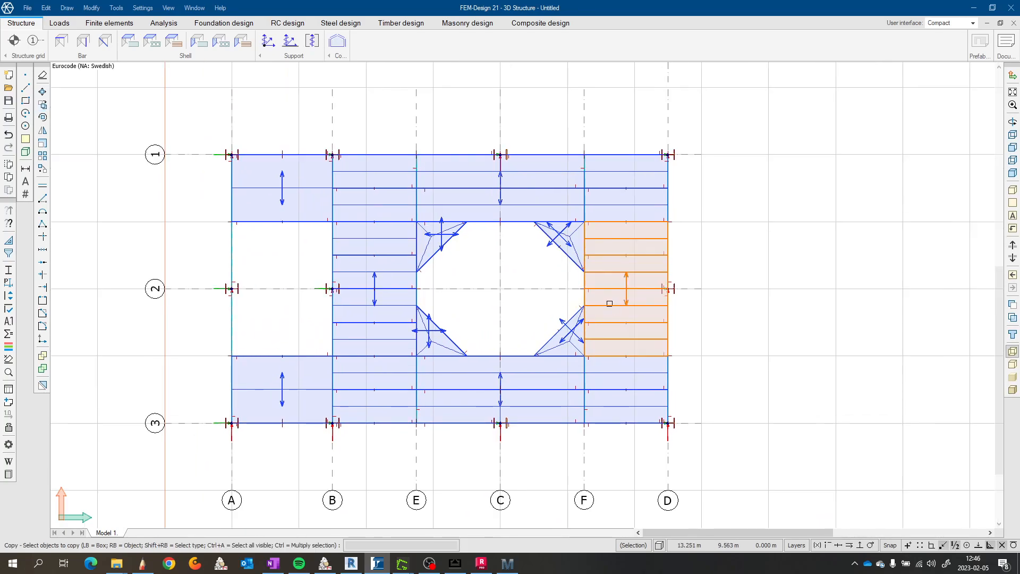
click(640, 467)
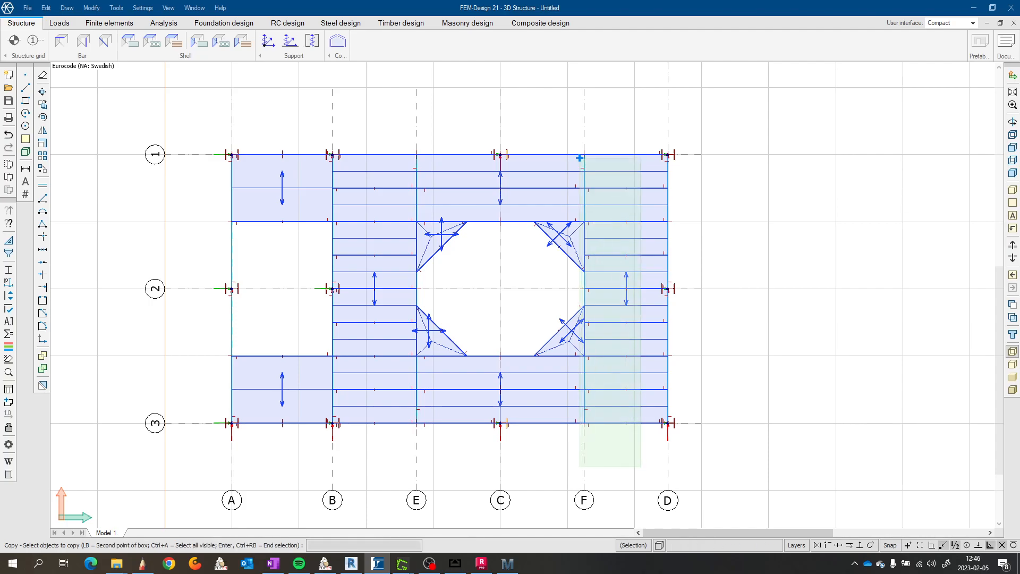
click(601, 121)
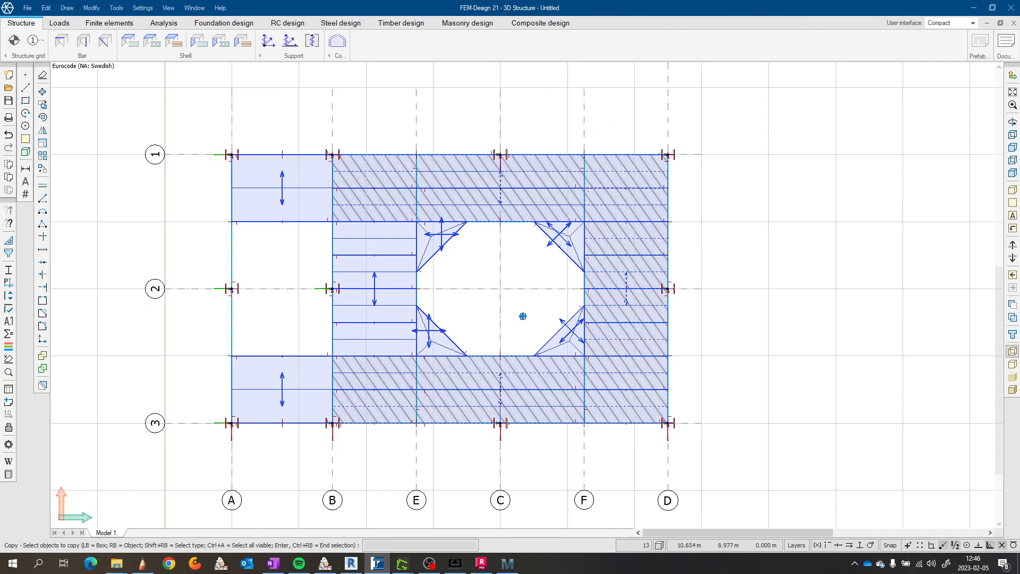
click(551, 455)
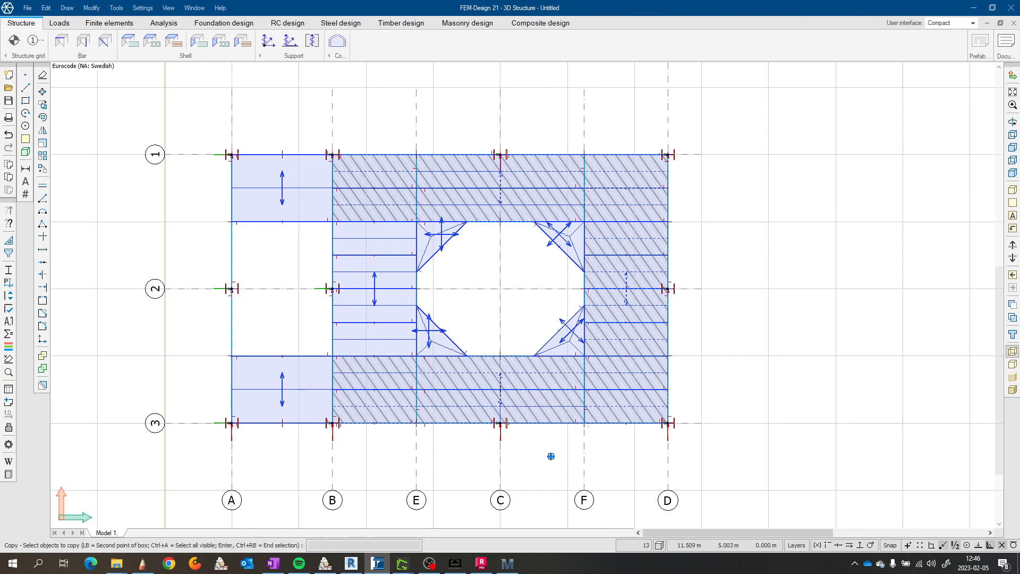
click(534, 141)
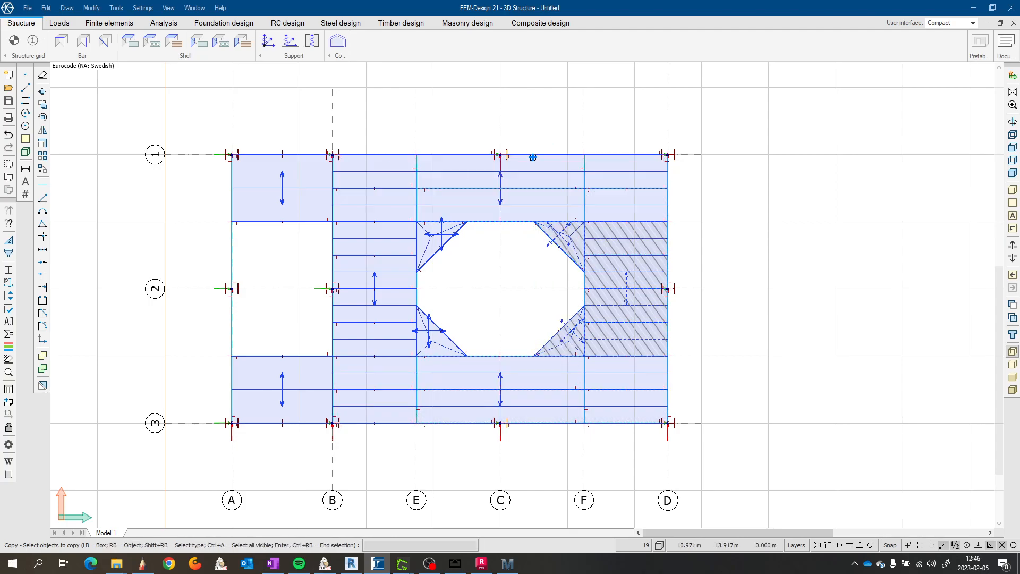
key(Escape)
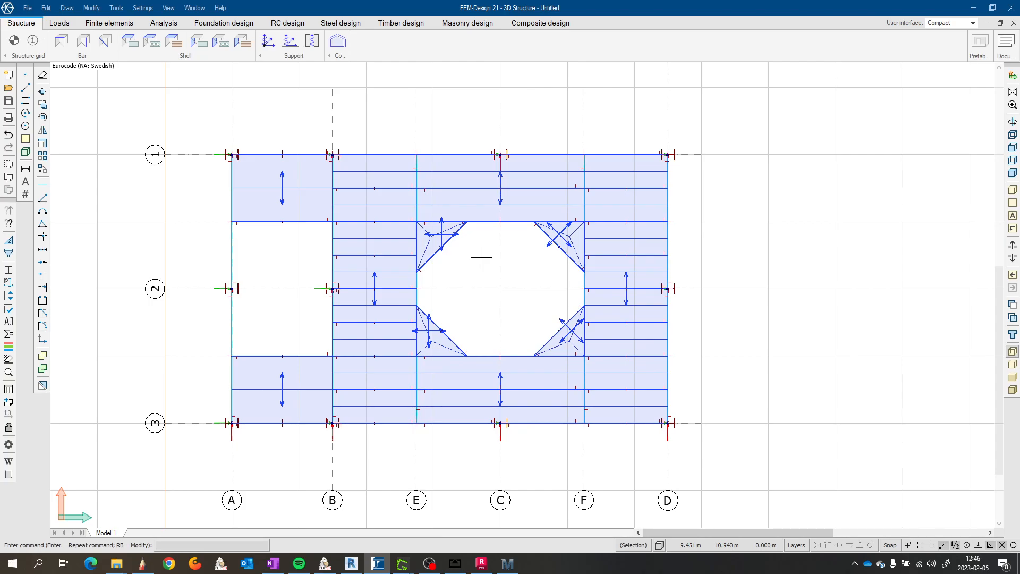
scroll(482, 257, up, 1)
shift+middle_drag(630, 253, 605, 239)
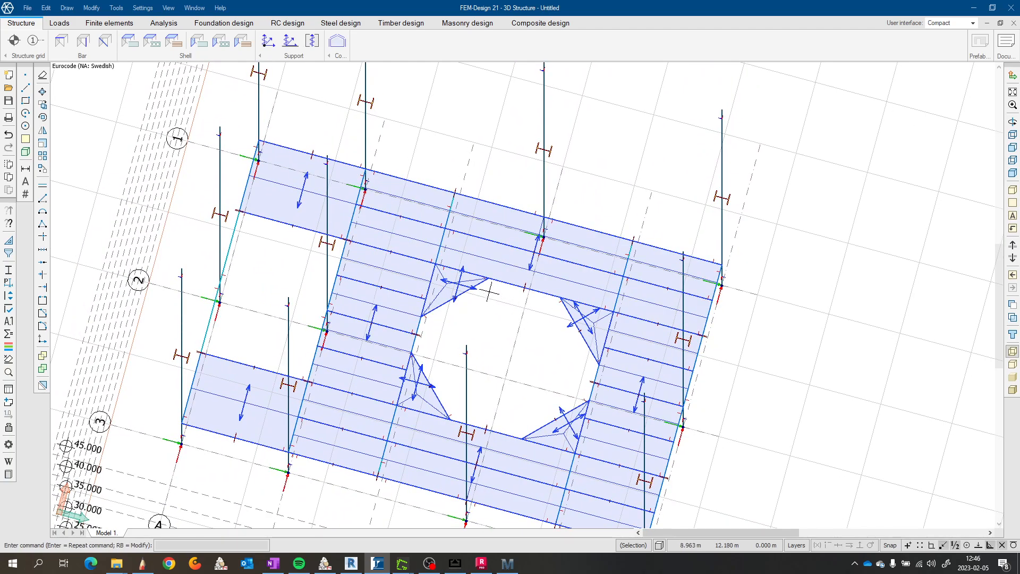
click(43, 104)
scroll(317, 157, up, 2)
drag(273, 309, 239, 98)
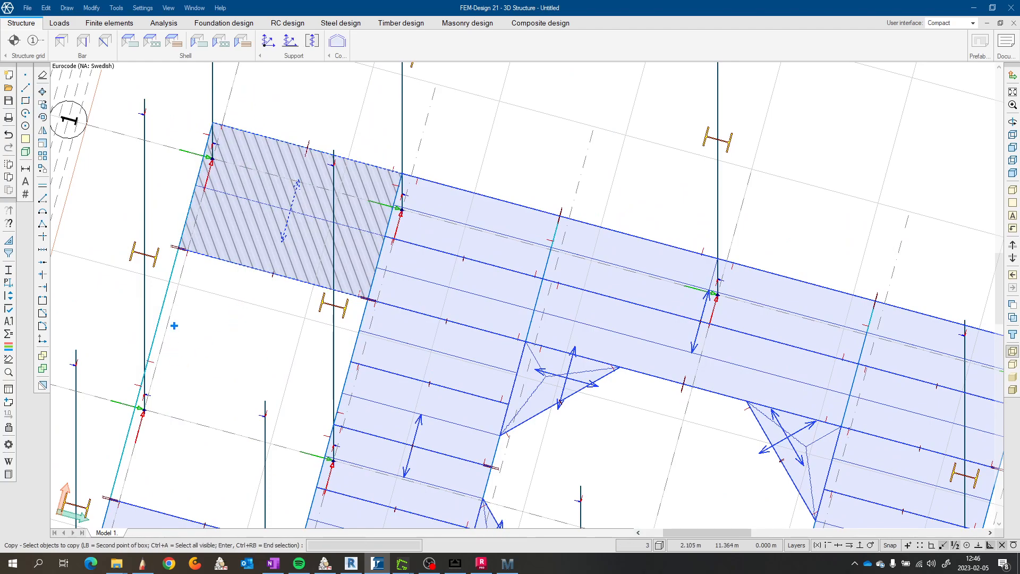
click(168, 292)
scroll(240, 322, down, 2)
middle_drag(240, 309, 274, 213)
scroll(196, 322, up, 3)
drag(220, 389, 184, 322)
scroll(187, 312, down, 4)
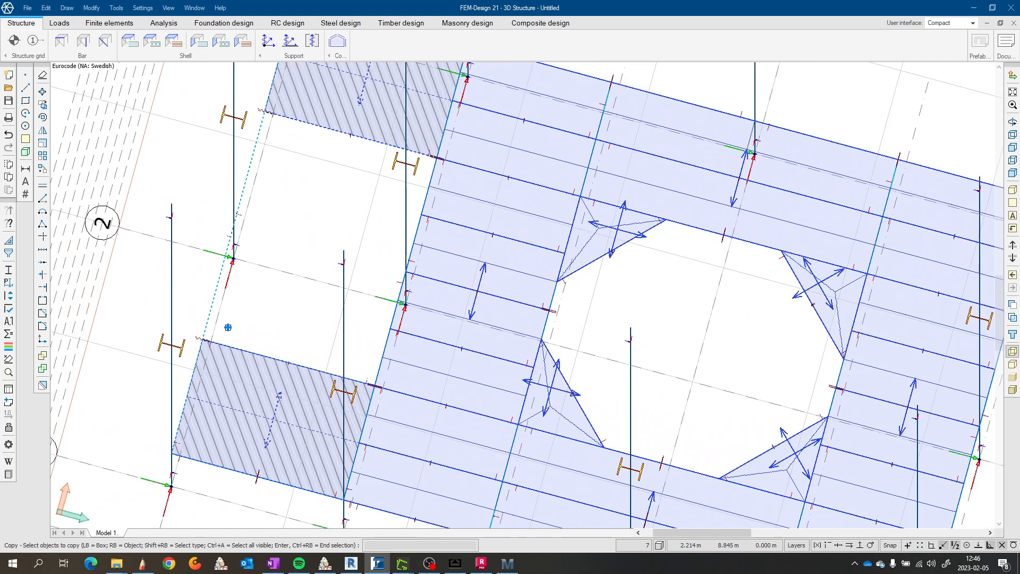
scroll(433, 401, down, 1)
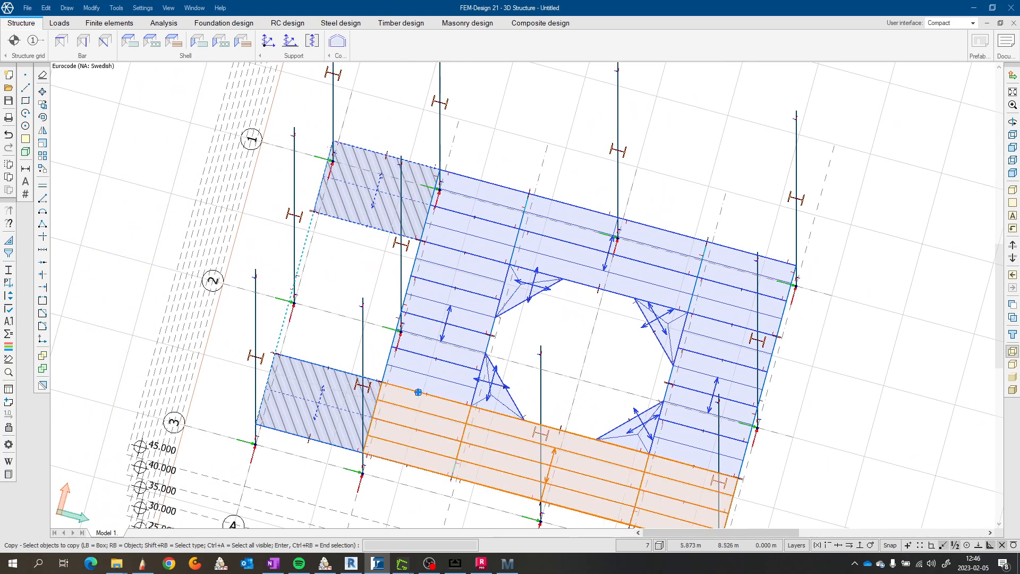
scroll(416, 392, up, 4)
shift+middle_drag(423, 357, 373, 349)
click(398, 372)
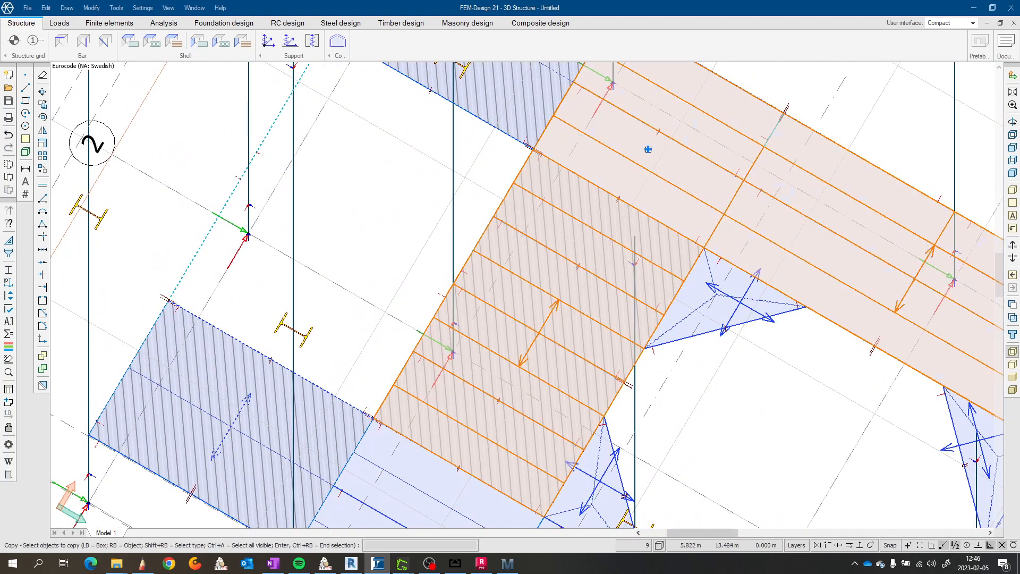
click(679, 162)
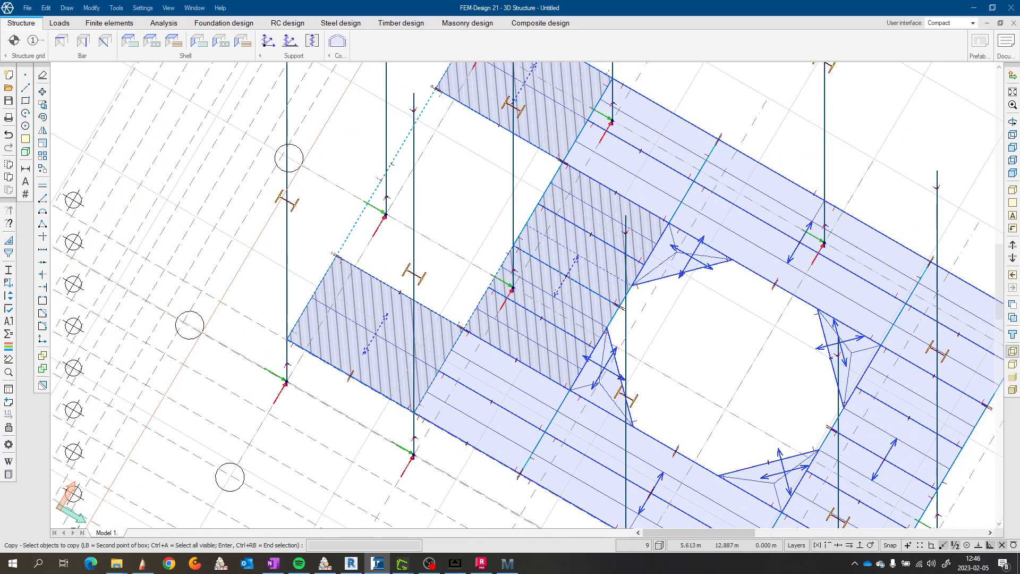
scroll(610, 183, down, 2)
click(633, 88)
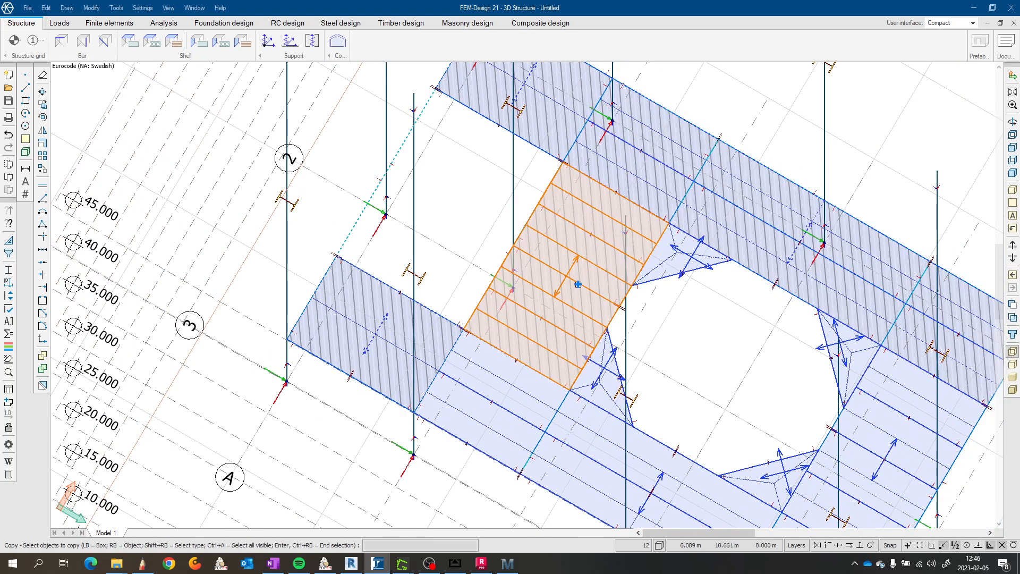
scroll(611, 194, up, 3)
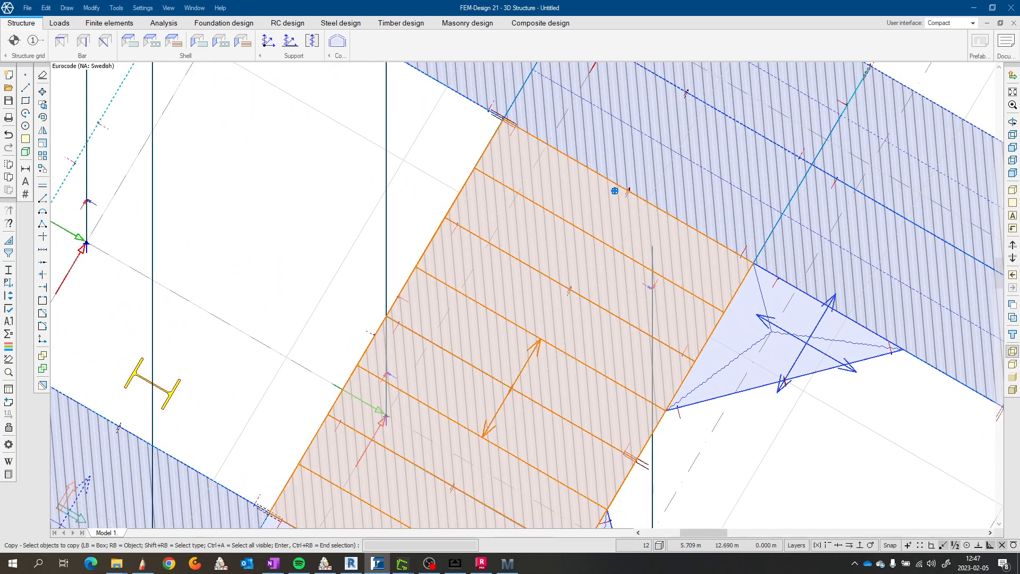
scroll(611, 201, down, 2)
middle_drag(487, 510, 561, 436)
click(561, 437)
click(563, 301)
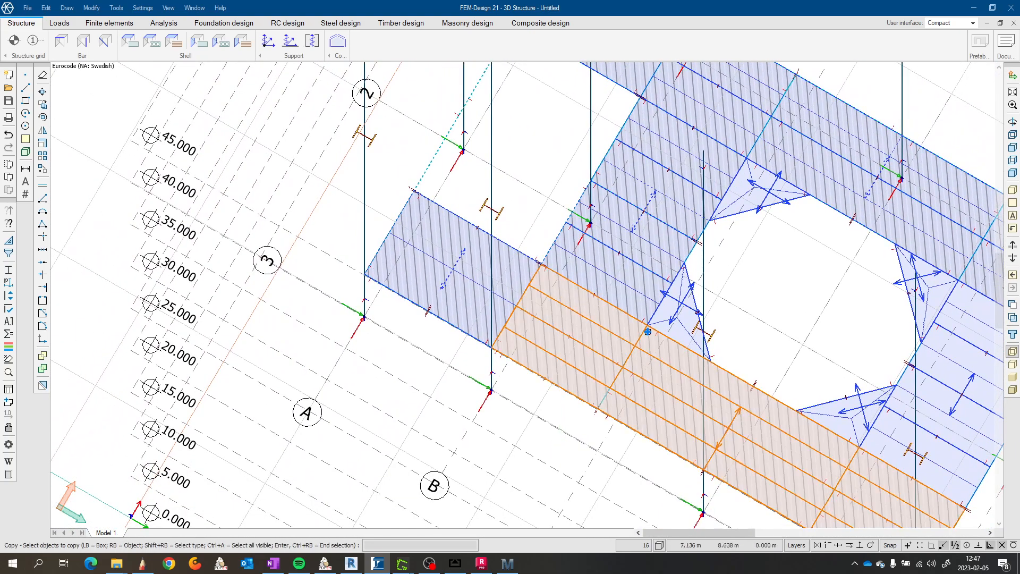
middle_drag(713, 357, 636, 348)
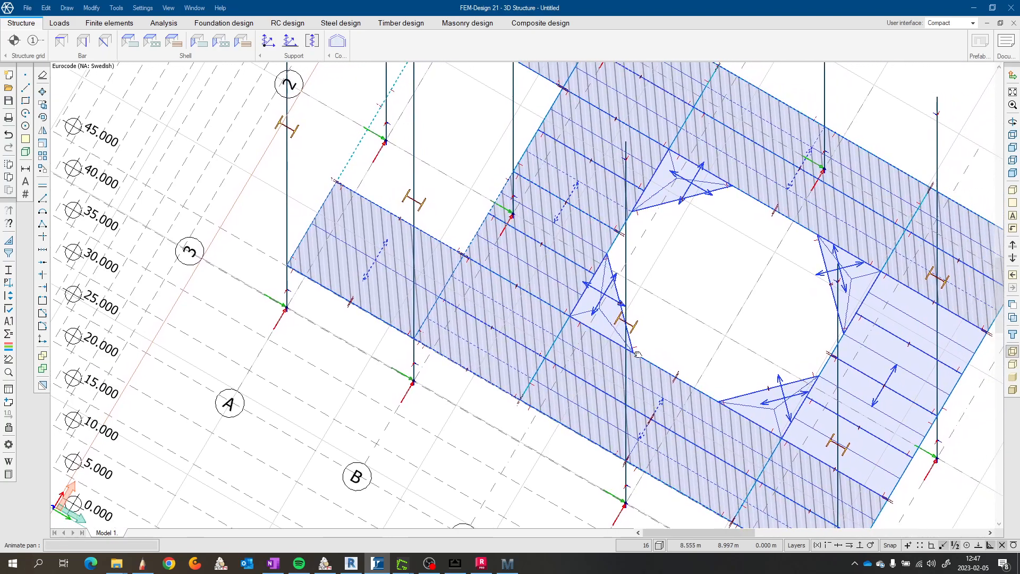
key(Escape)
Step: Examine the floor covers and beams around the octagonal opening and the open bay between axes A and B
scroll(560, 311, up, 2)
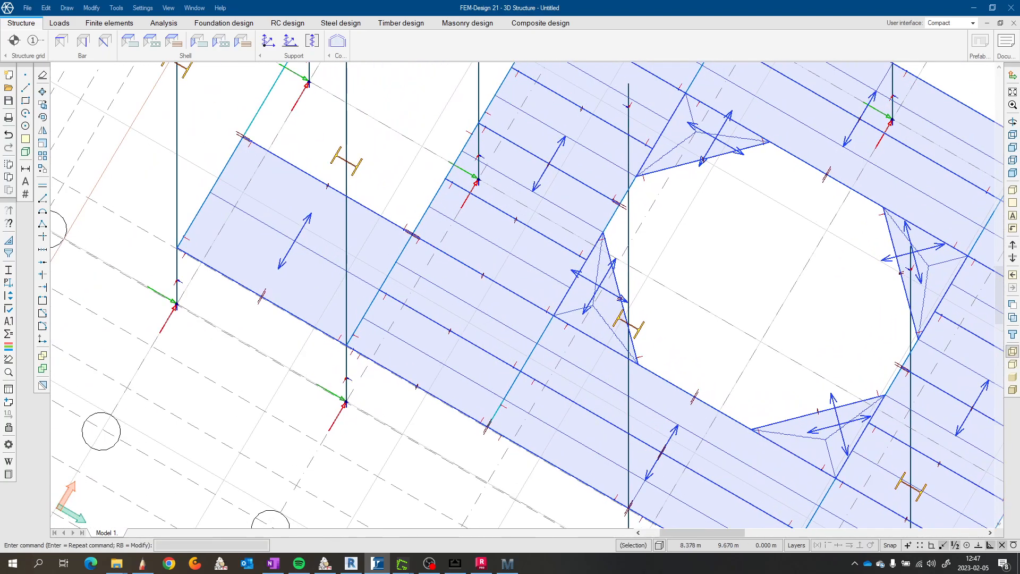
middle_drag(619, 314, 485, 308)
scroll(549, 300, down, 1)
scroll(549, 300, up, 1)
scroll(550, 301, down, 1)
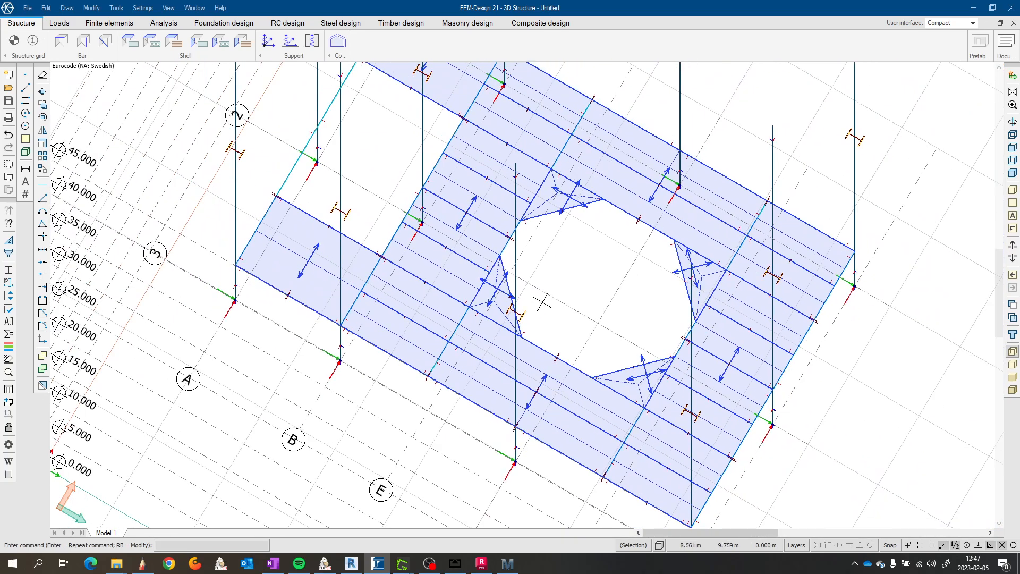
scroll(543, 301, up, 1)
scroll(562, 313, up, 1)
shift+middle_drag(564, 327, 681, 313)
scroll(539, 300, up, 1)
middle_drag(538, 288, 628, 254)
middle_drag(424, 275, 559, 237)
scroll(504, 266, up, 3)
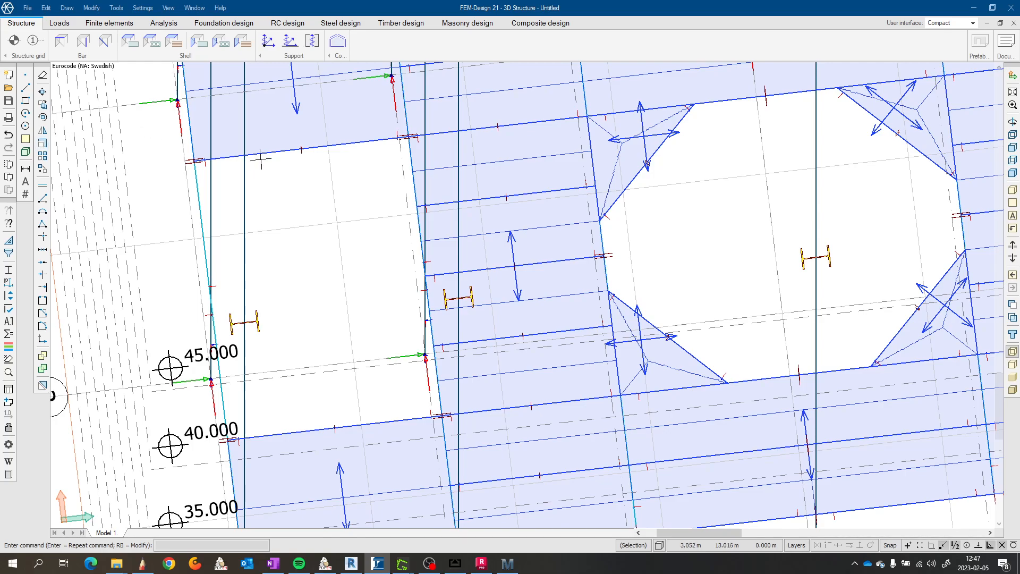
scroll(419, 205, down, 3)
middle_click(551, 223)
shift+middle_drag(551, 223, 370, 219)
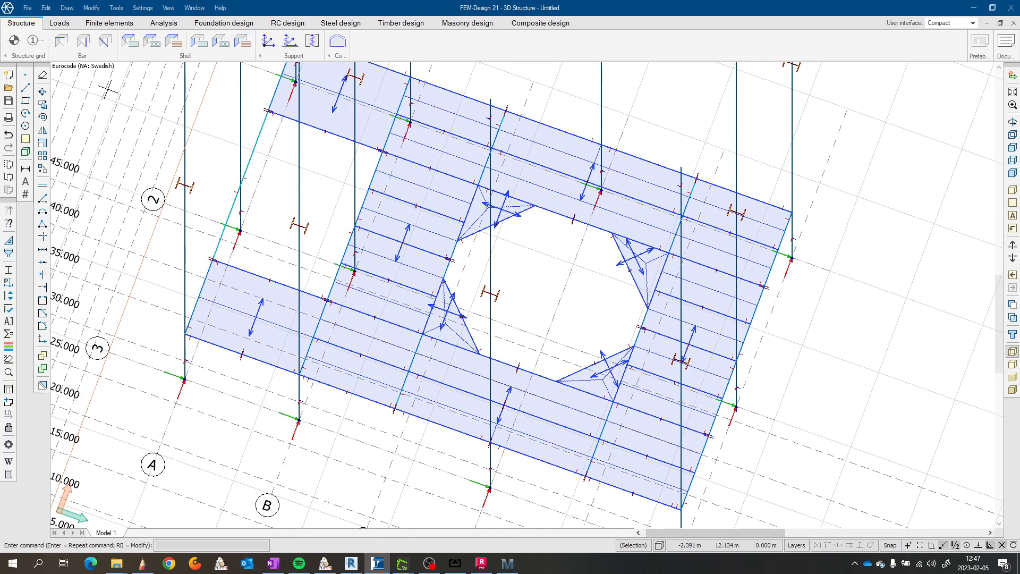
click(42, 104)
key(Escape)
right_click(536, 67)
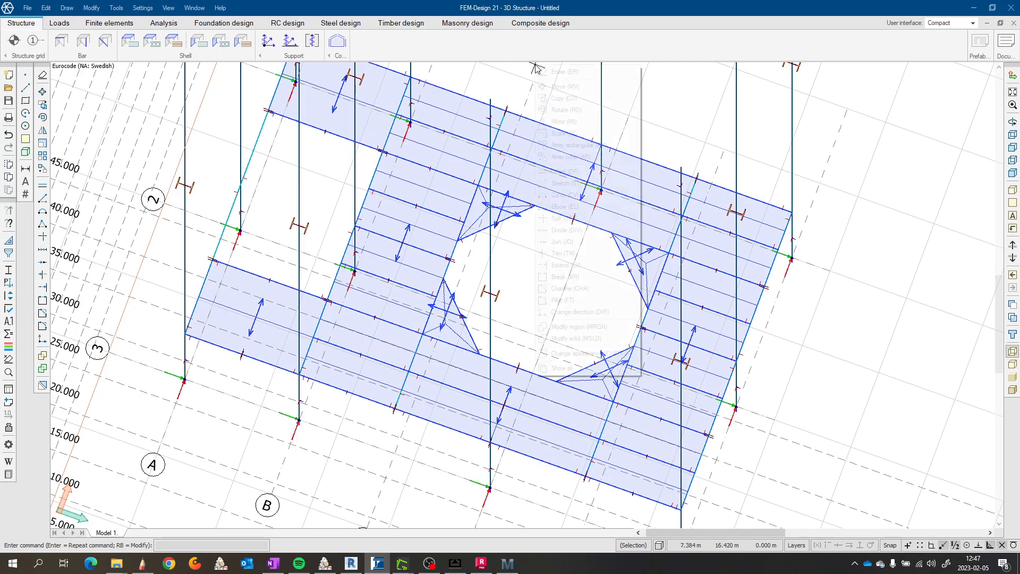
right_click(569, 51)
click(615, 22)
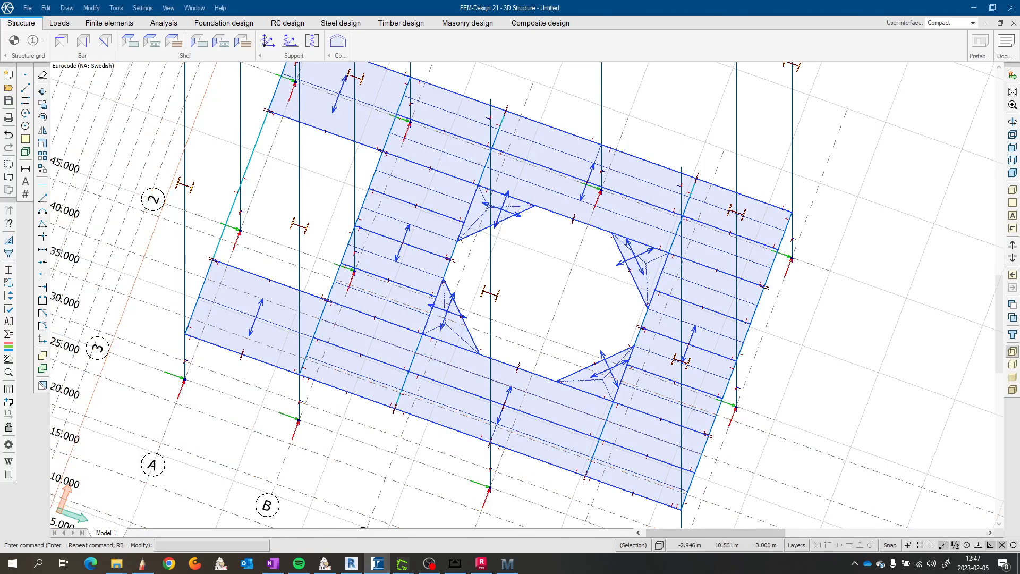
Step: Open the selection filter in Quick tools and look through its storey, axis, cover, identifier, material and cross-section criteria
drag(0, 132, 874, 168)
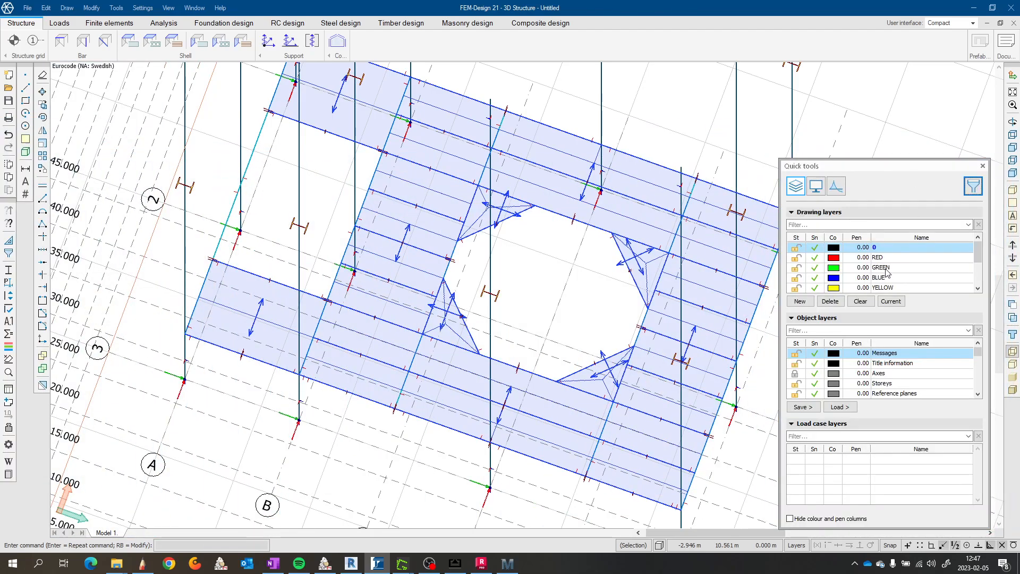
click(973, 188)
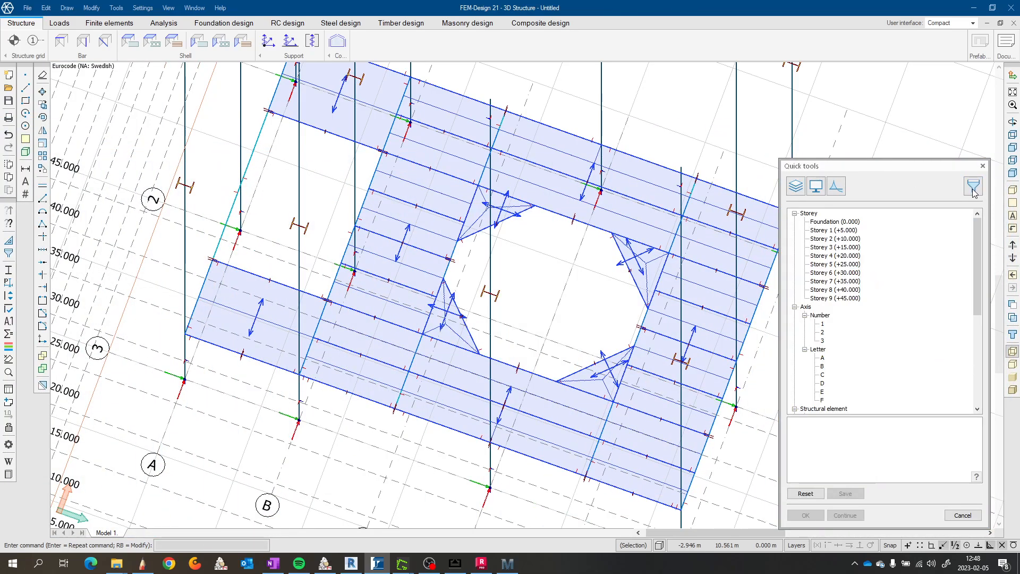
scroll(949, 284, down, 7)
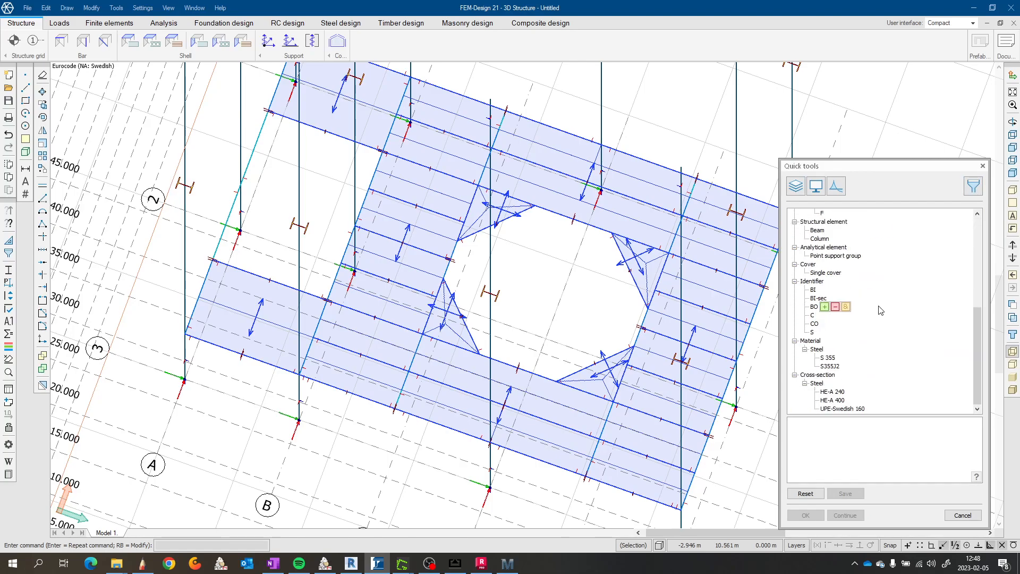
scroll(880, 308, up, 1)
key(Escape)
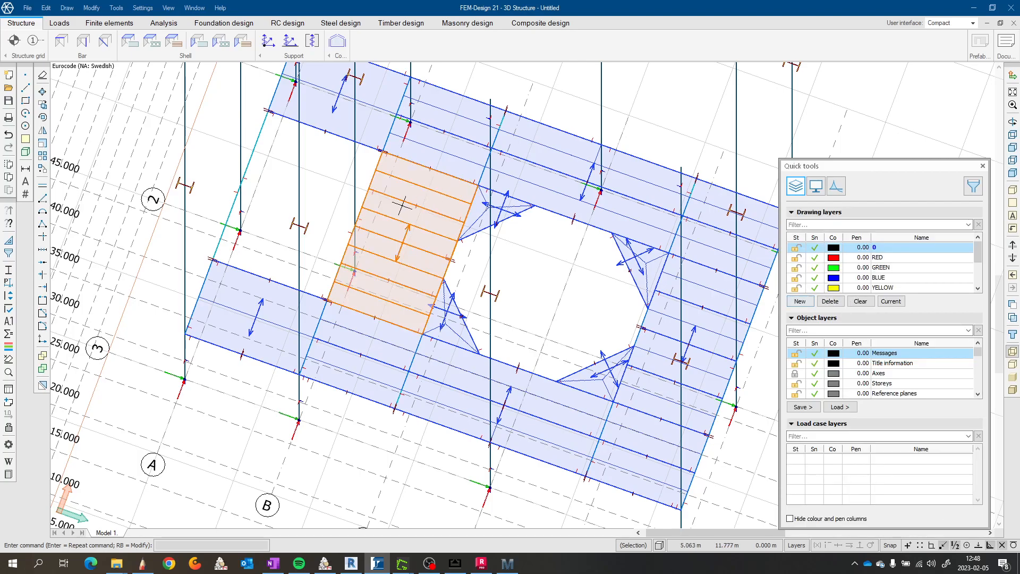
Step: Start copying the floor, using the selection filter to select identifiers BI, BI-sec and BO together with all single covers
click(43, 105)
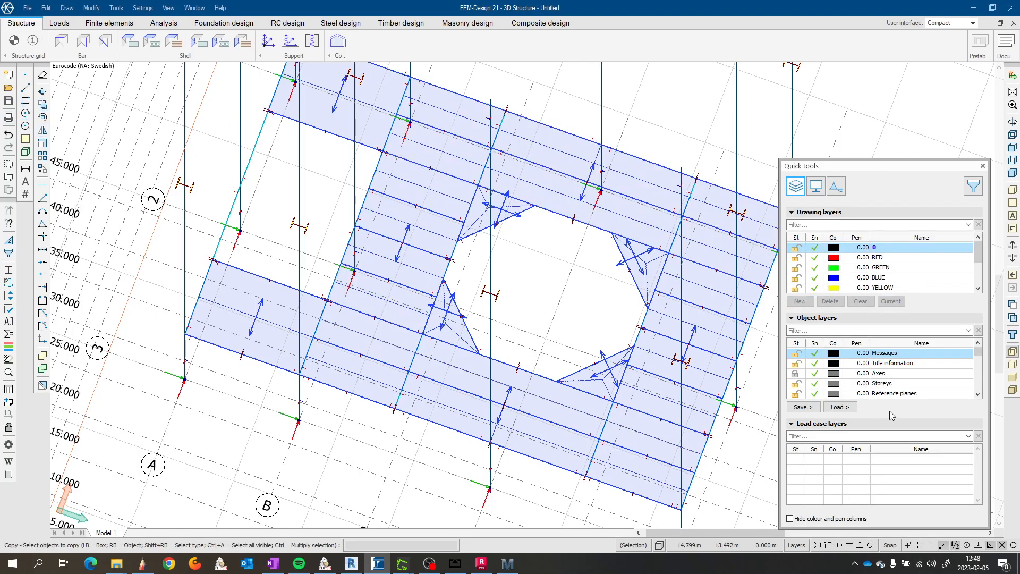
click(973, 186)
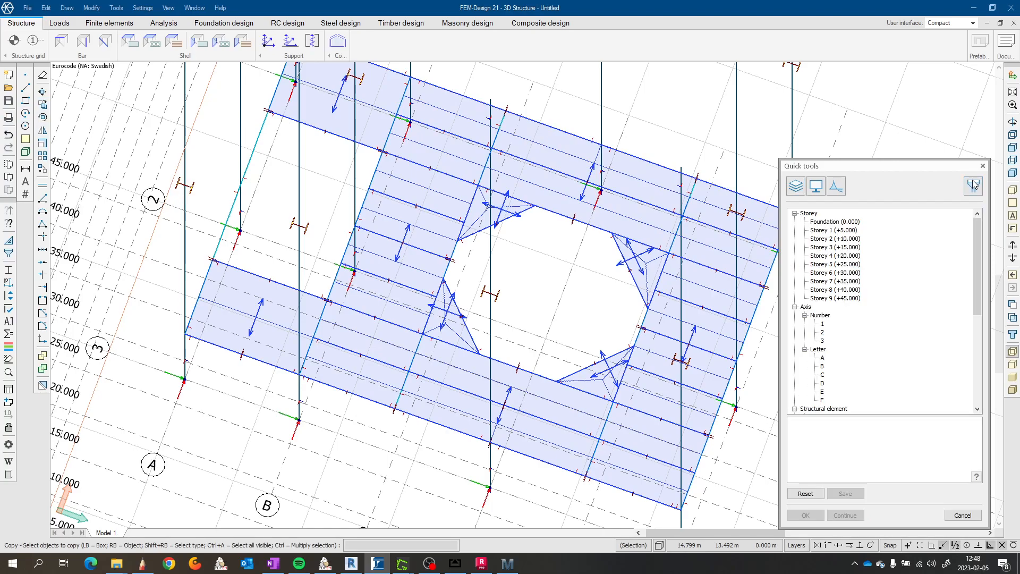
scroll(908, 348, down, 1)
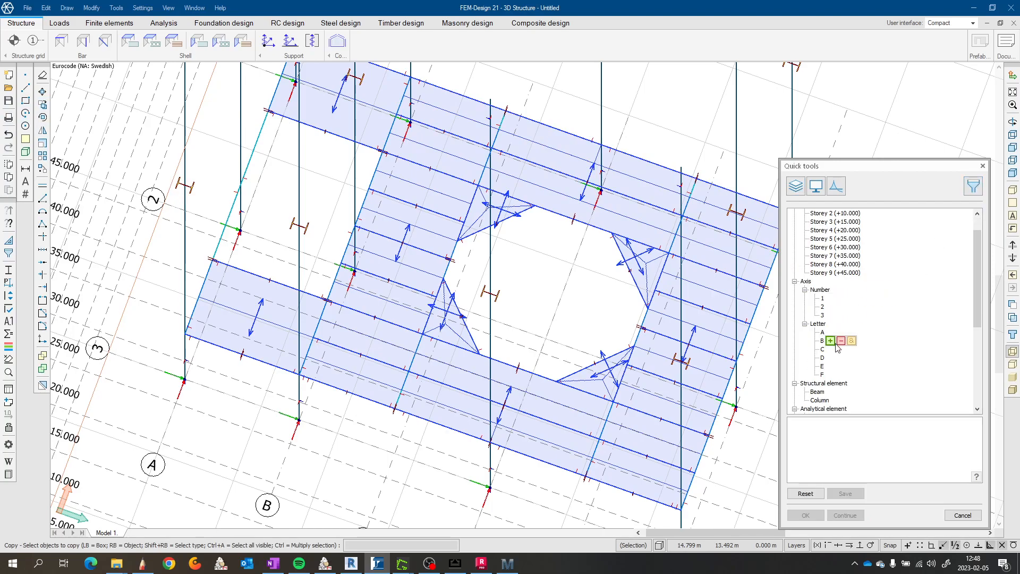
scroll(857, 274, down, 6)
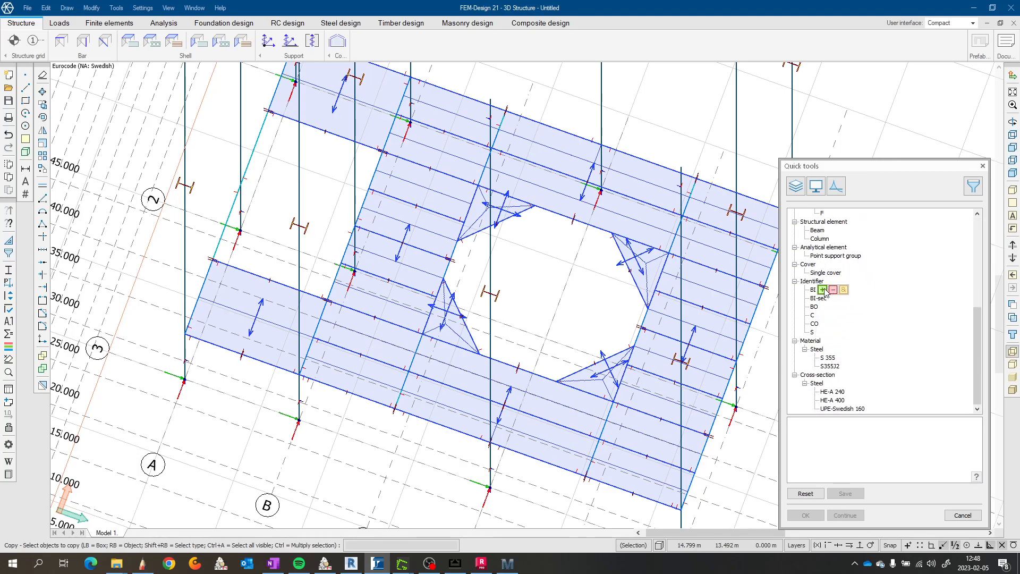
click(823, 290)
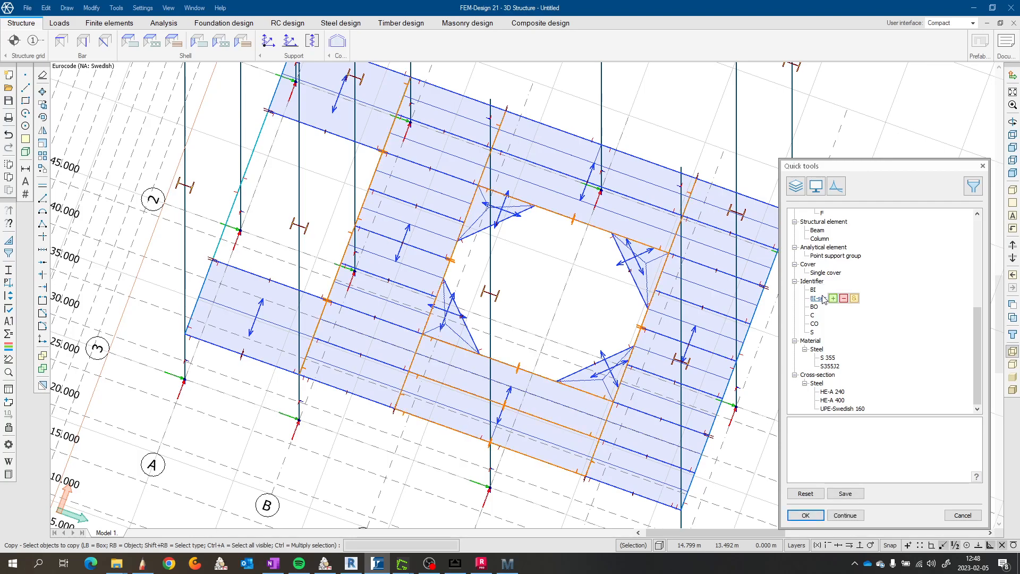
click(833, 298)
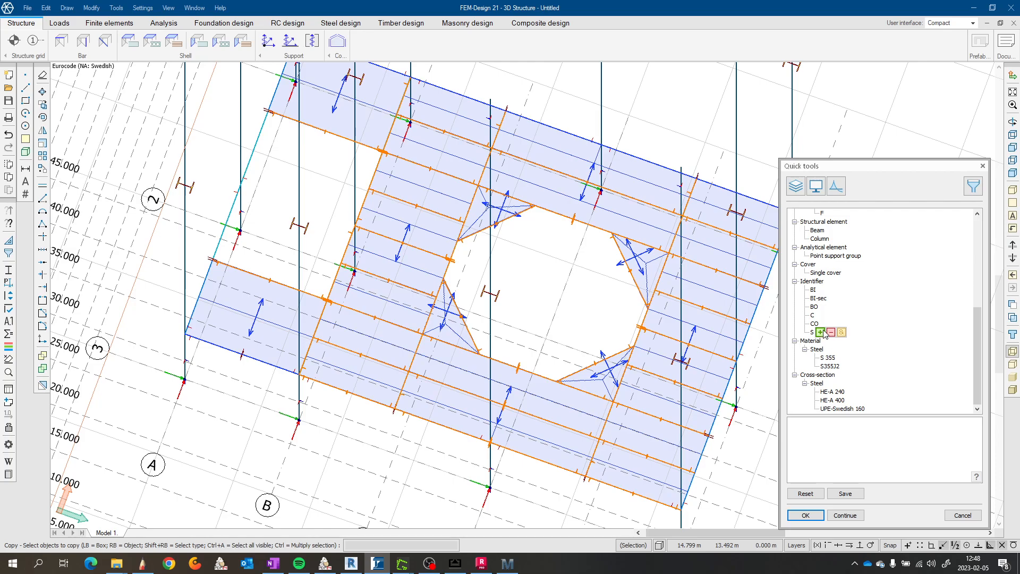
click(824, 308)
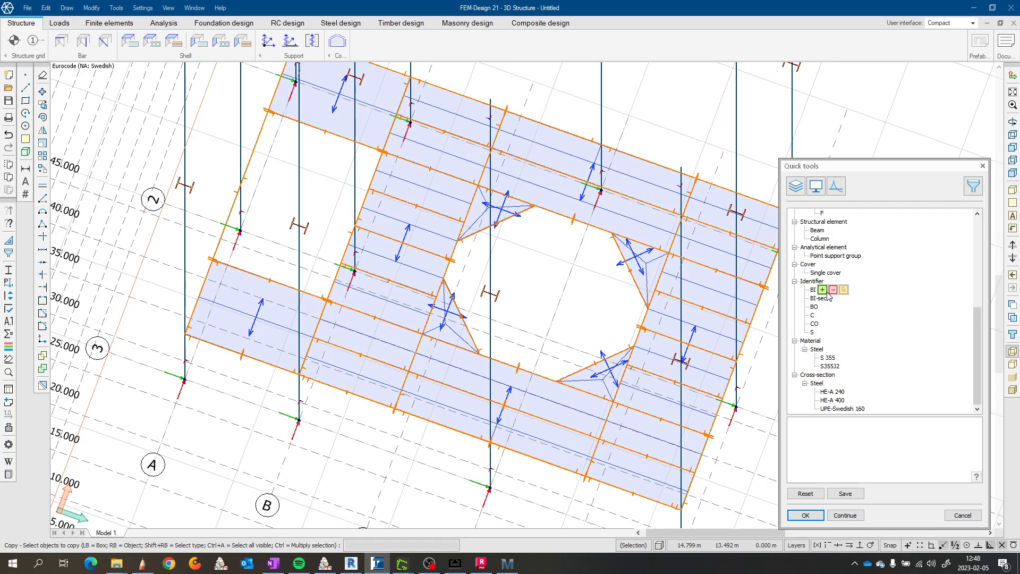
scroll(837, 252, up, 2)
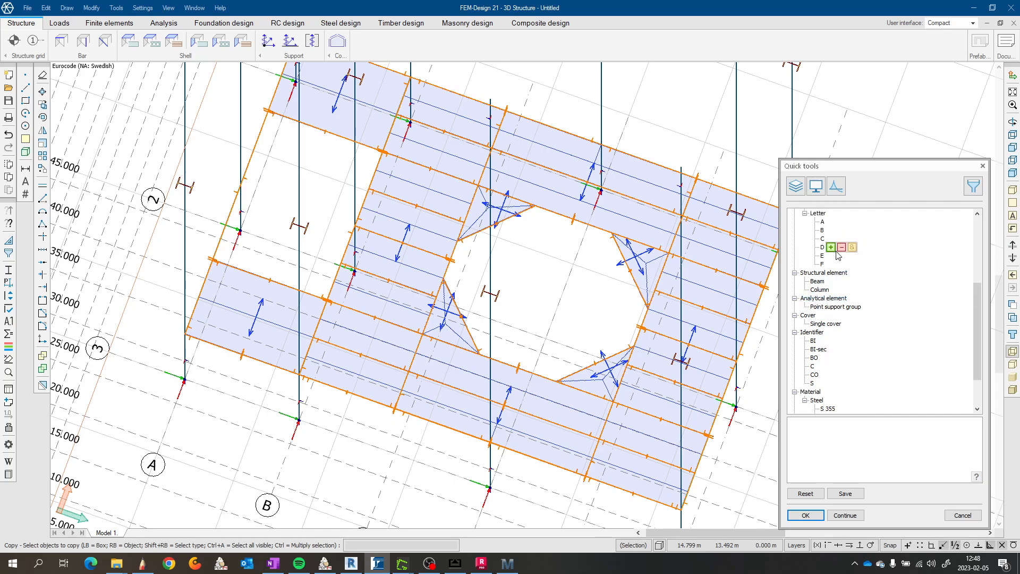
click(847, 324)
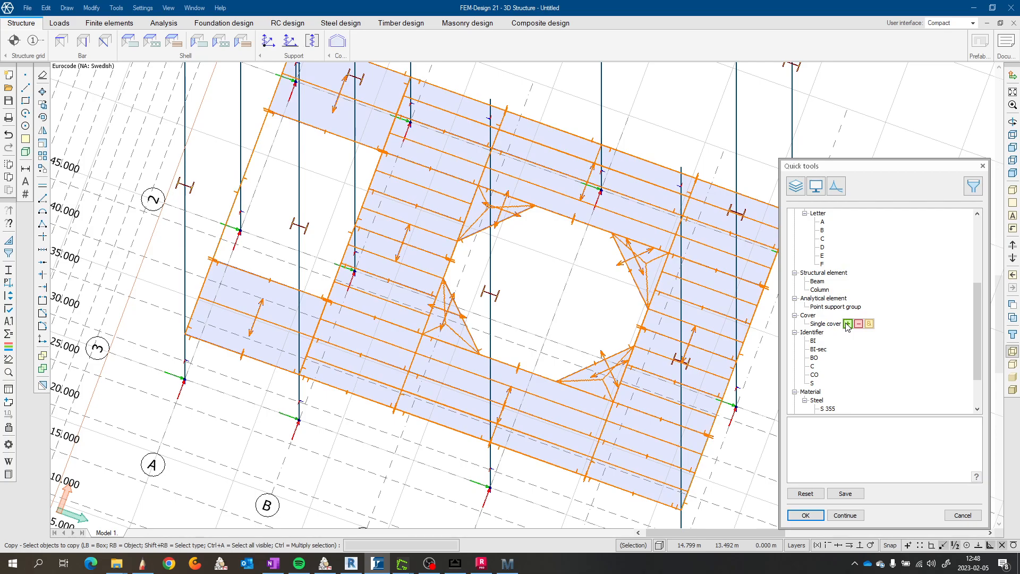
click(806, 515)
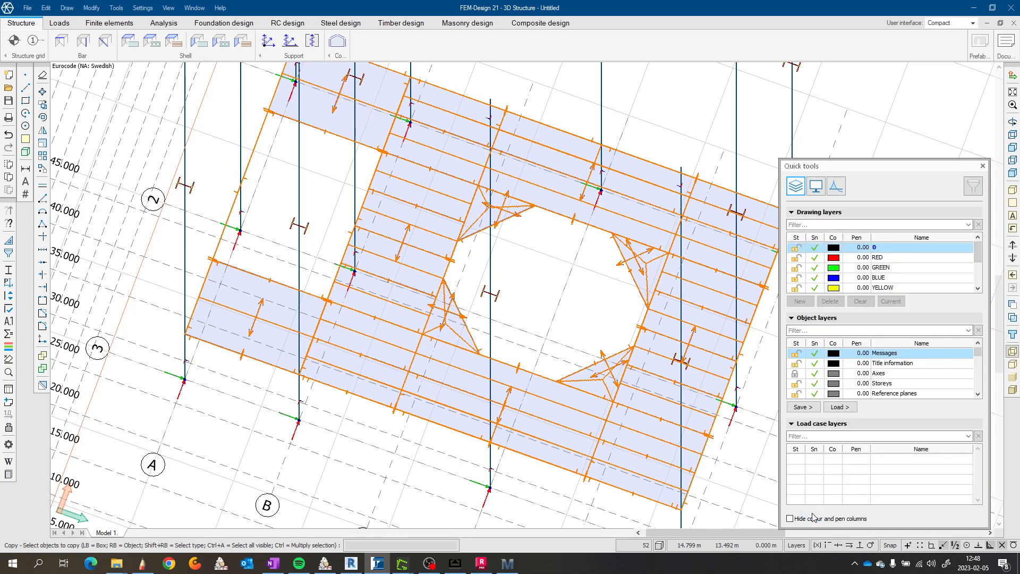
Step: Set the floor's outer corner on axis 3, at the end opposite axis A, as the copy's base point
scroll(644, 318, down, 4)
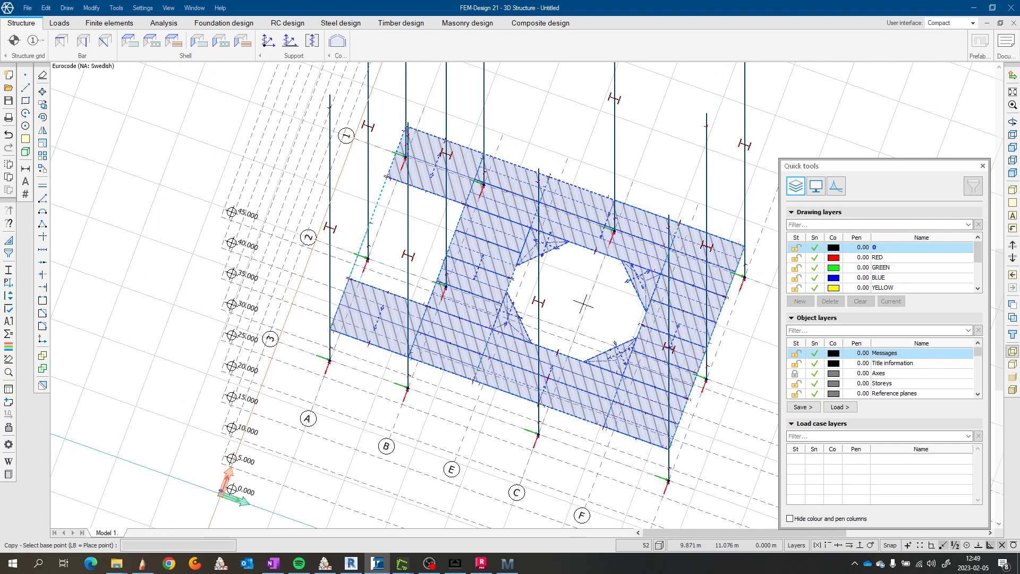
scroll(588, 310, down, 1)
middle_drag(590, 309, 499, 209)
scroll(505, 218, down, 1)
shift+middle_drag(528, 298, 461, 163)
middle_drag(453, 260, 464, 144)
scroll(396, 257, up, 4)
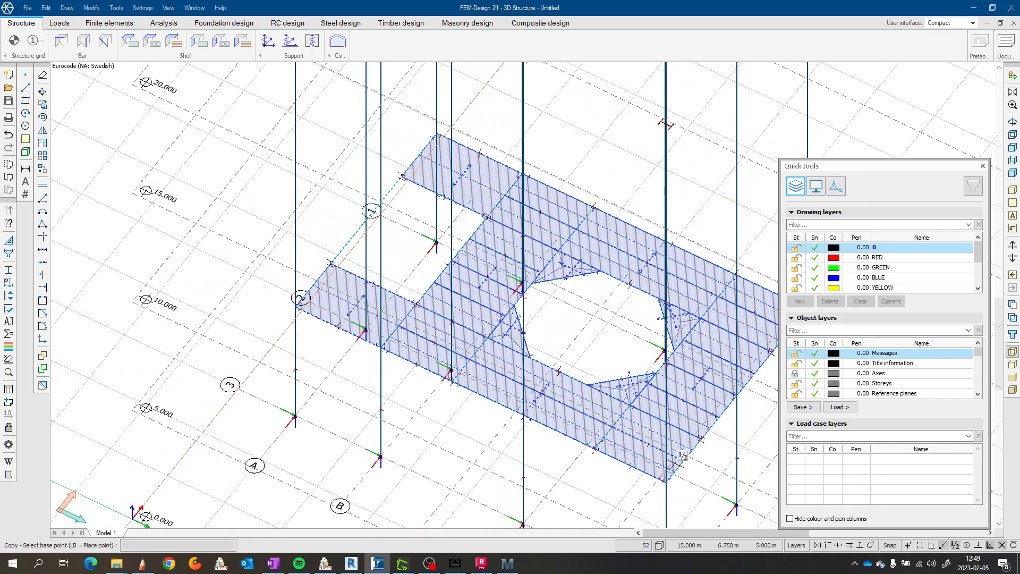
click(667, 481)
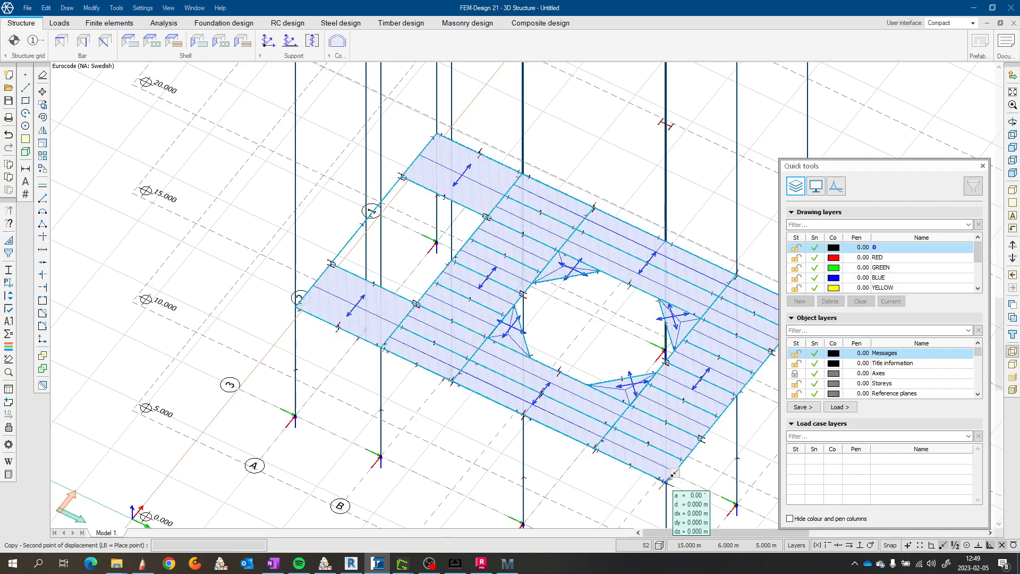
Step: Place the first floor copy at storey +10.000 with relative coordinates X 0, Y 0 and Z 5 m from the base corner
scroll(594, 347, down, 3)
shift+middle_drag(594, 347, 665, 289)
scroll(623, 376, up, 4)
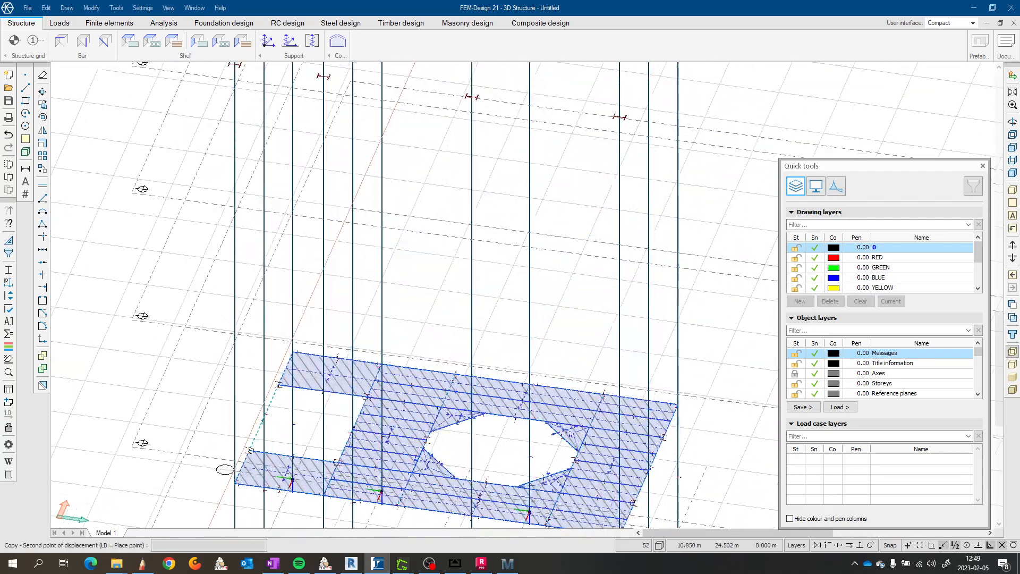
scroll(627, 361, down, 5)
scroll(611, 236, down, 3)
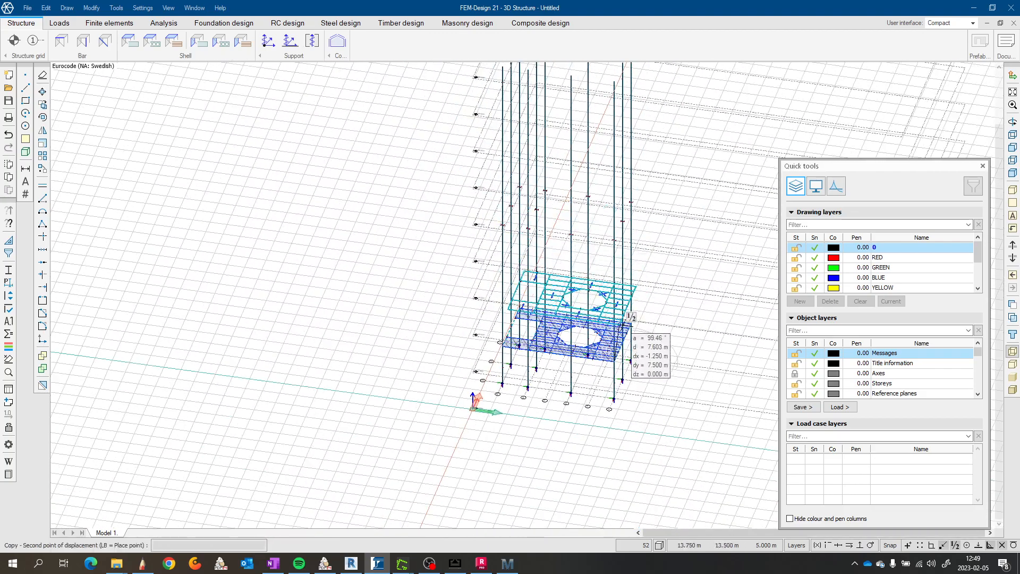
scroll(626, 322, up, 8)
scroll(599, 328, up, 3)
scroll(602, 273, down, 3)
scroll(564, 229, up, 4)
shift+middle_drag(591, 215, 618, 201)
drag(619, 177, 470, 173)
scroll(472, 174, down, 3)
middle_drag(510, 171, 287, 106)
scroll(574, 276, up, 2)
middle_drag(580, 298, 415, 223)
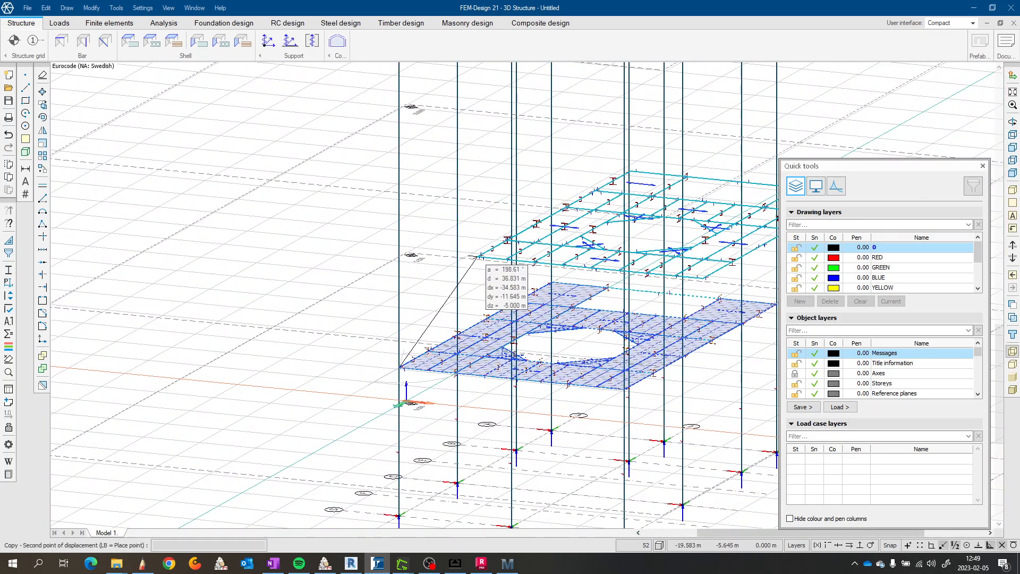
scroll(436, 261, up, 1)
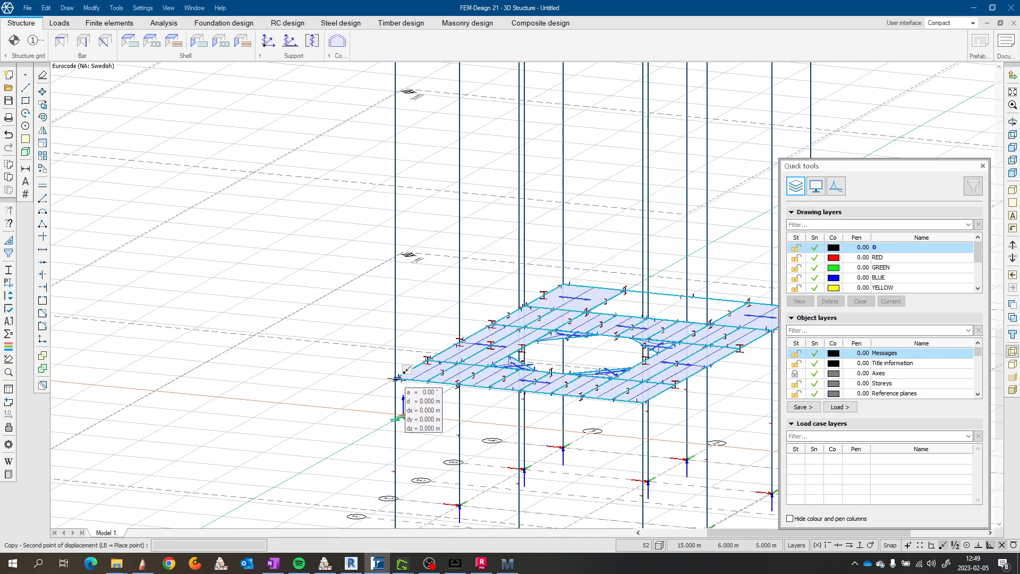
right_click(397, 379)
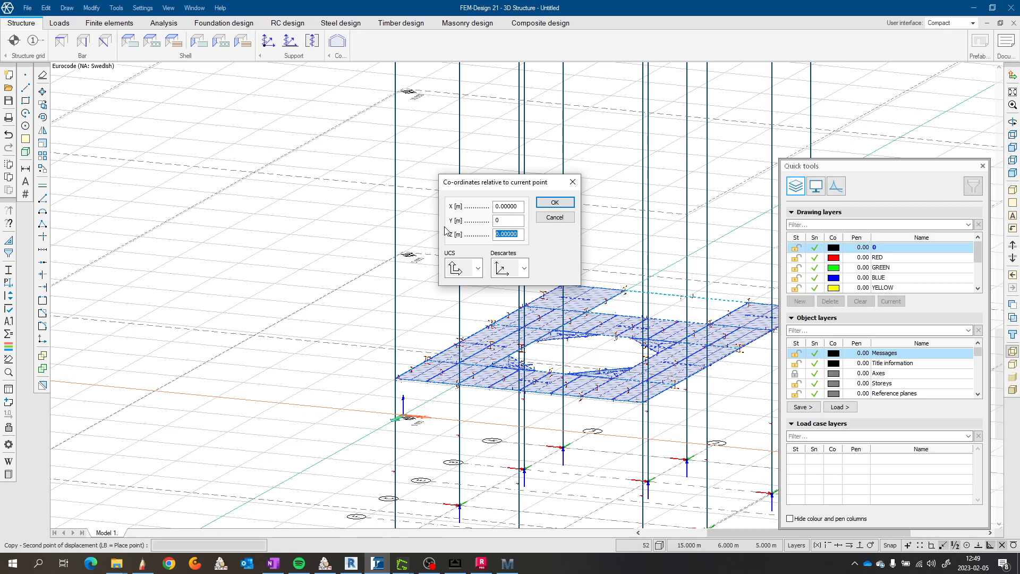
click(569, 204)
Step: Place another floor copy at storey +15.000, offset 5 m in Z from the corner of the +10.000 copy
middle_drag(471, 157, 477, 220)
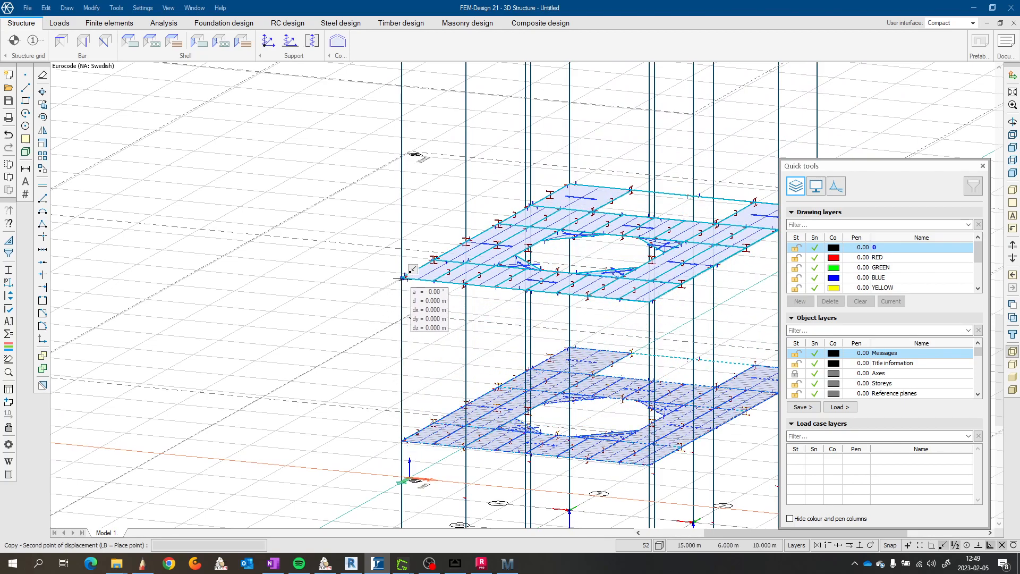
scroll(404, 276, up, 5)
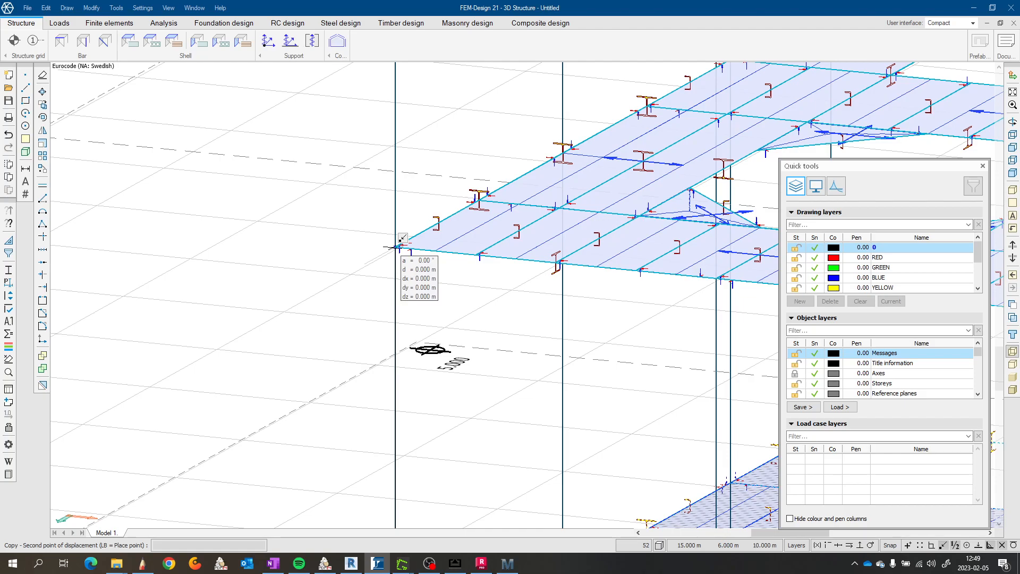
middle_click(395, 248)
click(570, 203)
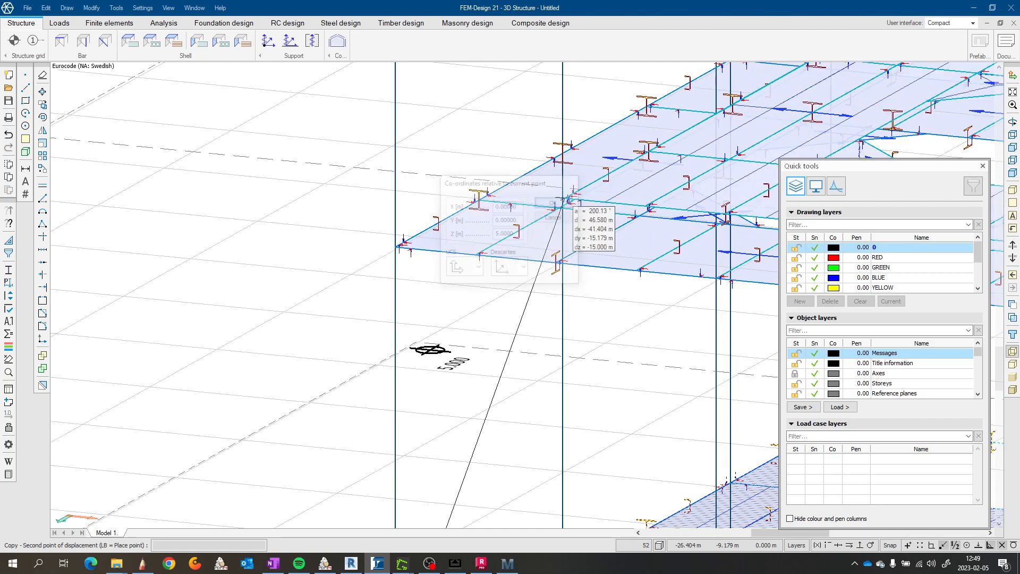
Step: Place a floor copy at storey +20.000, offset 5 m in Z from the corner of the +15.000 copy
scroll(558, 195, down, 5)
scroll(556, 198, down, 3)
middle_drag(505, 199, 519, 332)
scroll(536, 302, up, 5)
scroll(512, 287, up, 6)
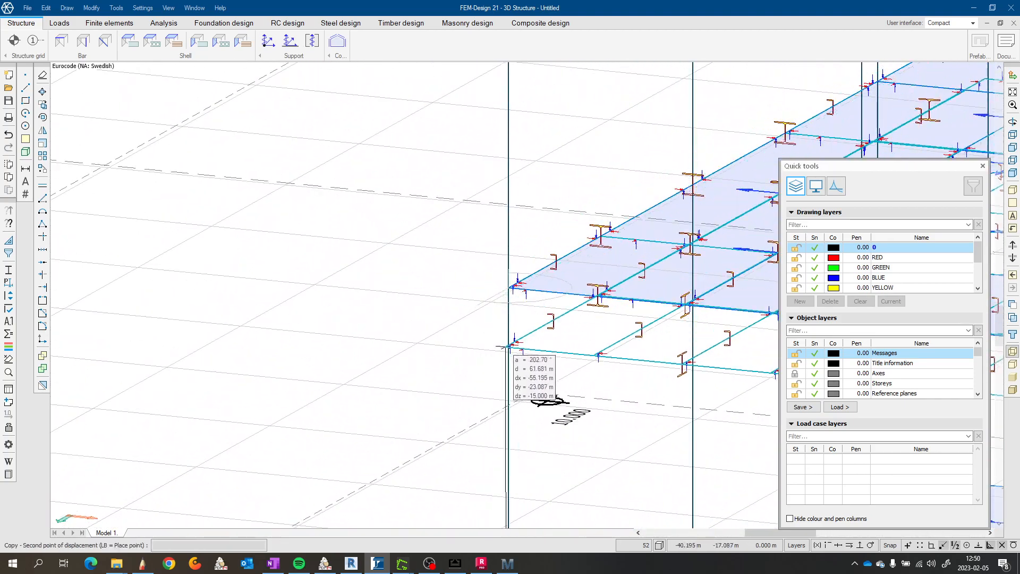
middle_click(509, 286)
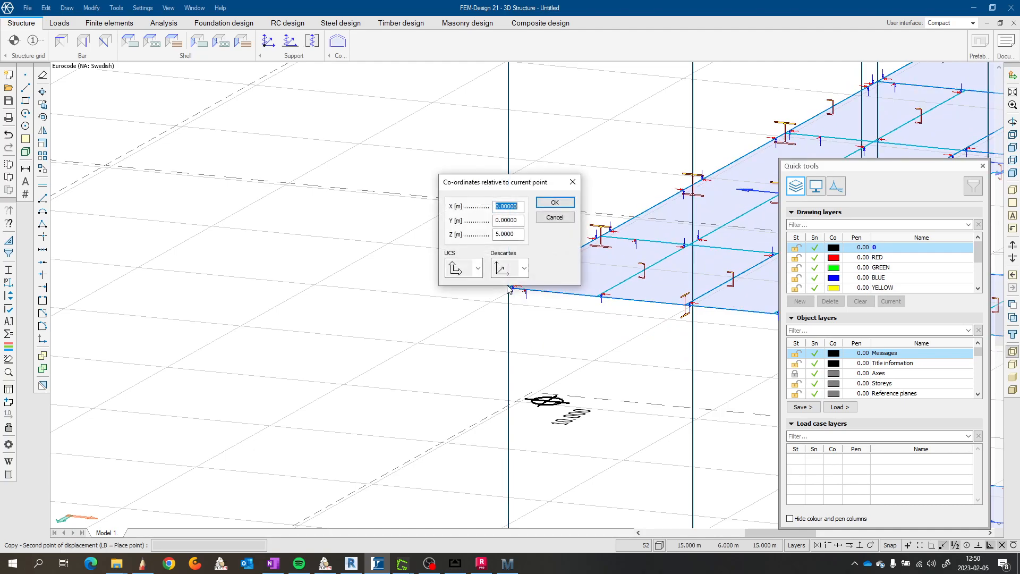
click(554, 203)
Step: Place a floor copy at storey +25.000, offset 5 m in Z from the corner of the +20.000 copy
scroll(436, 363, down, 5)
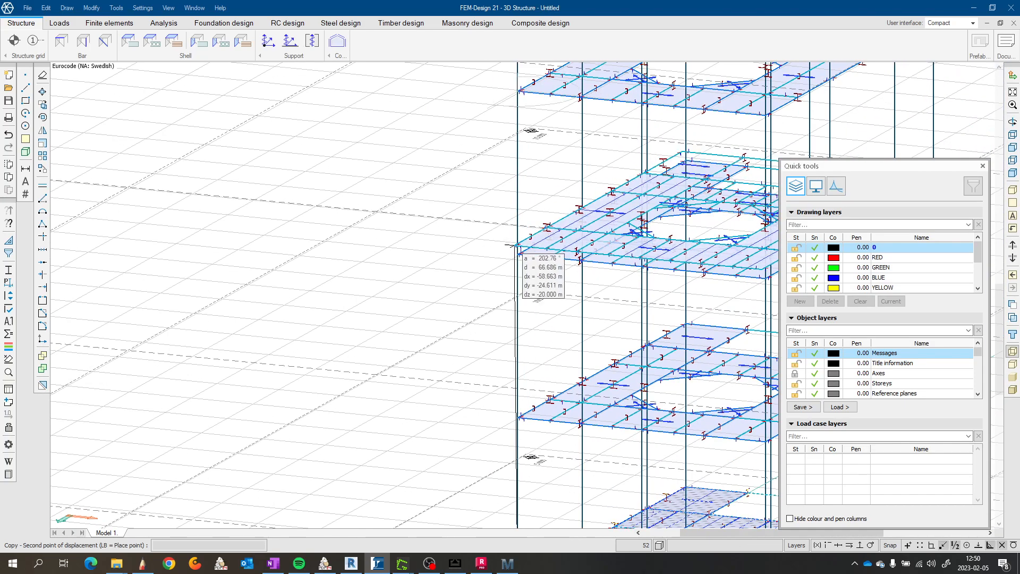
scroll(437, 363, up, 5)
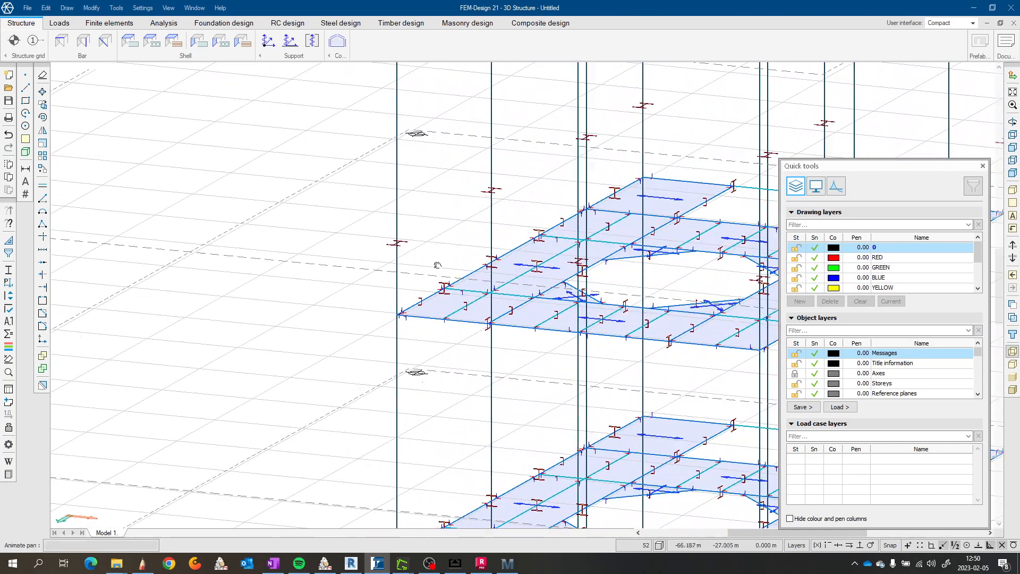
scroll(394, 358, up, 2)
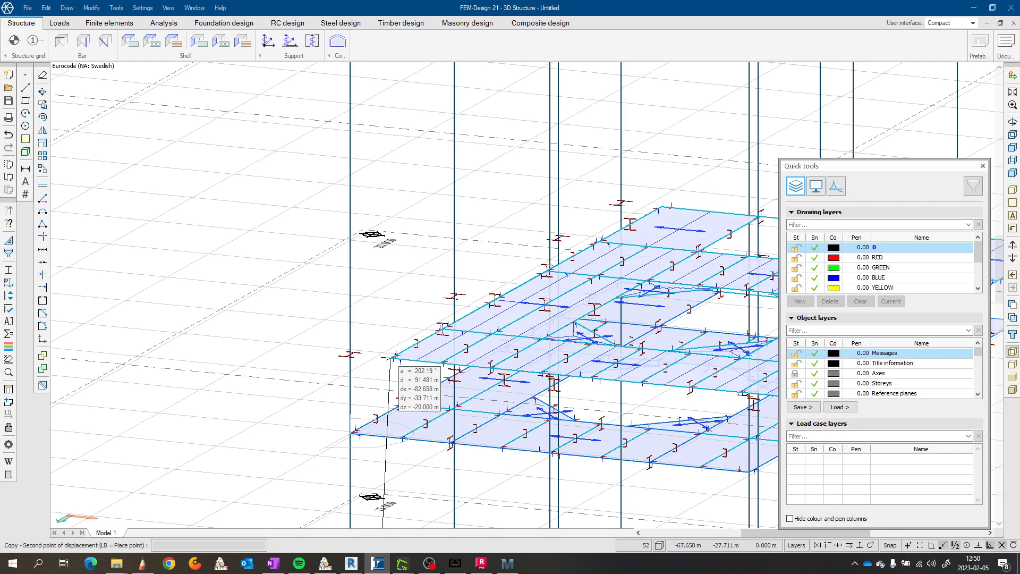
middle_drag(407, 354, 398, 407)
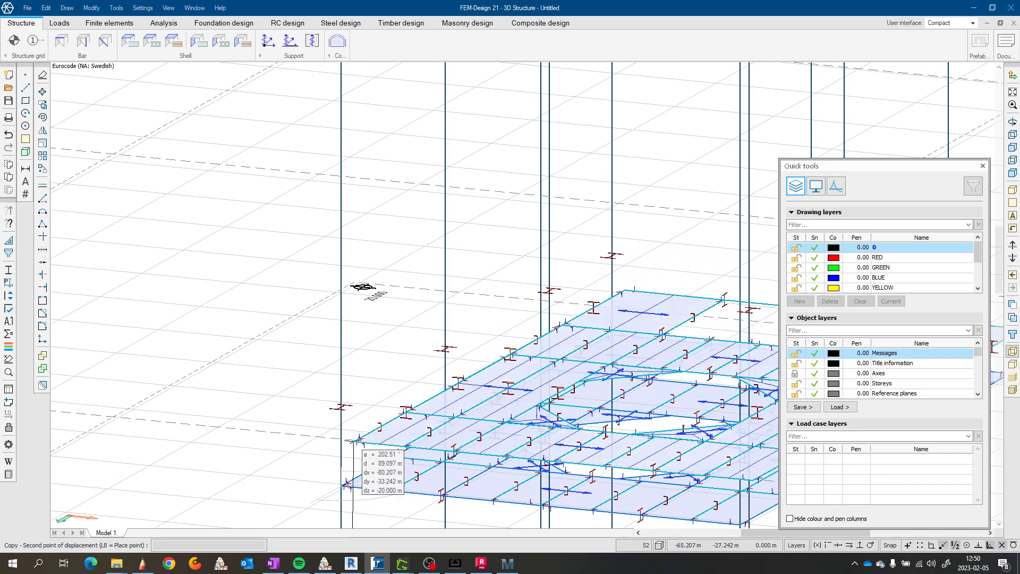
scroll(352, 473, up, 3)
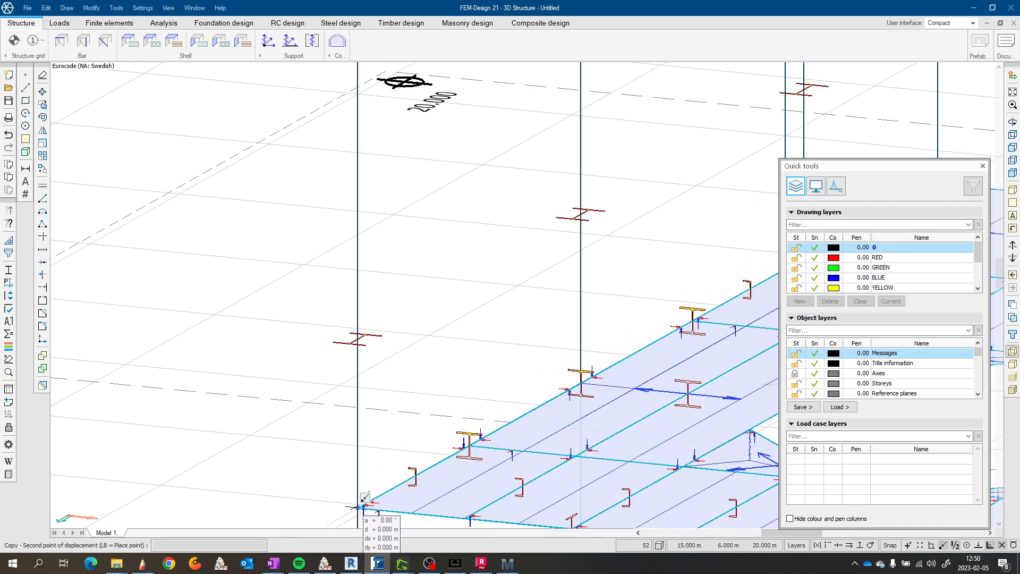
middle_click(358, 507)
click(569, 207)
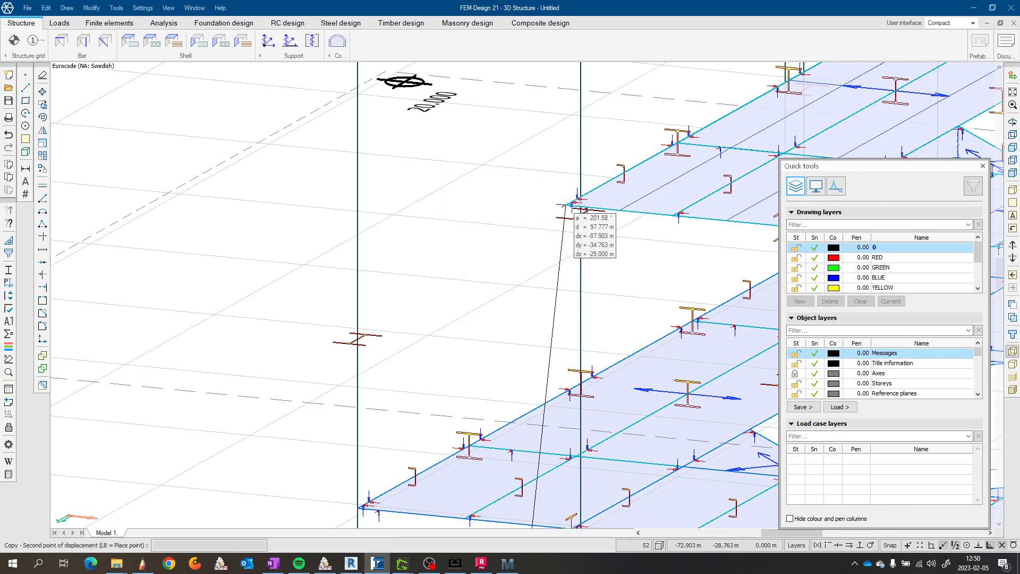
Step: Place a floor copy at storey +30.000, offset 5 m in Z from the corner of the +25.000 copy
scroll(524, 228, down, 5)
scroll(522, 215, down, 2)
middle_drag(522, 206, 472, 319)
scroll(461, 170, up, 6)
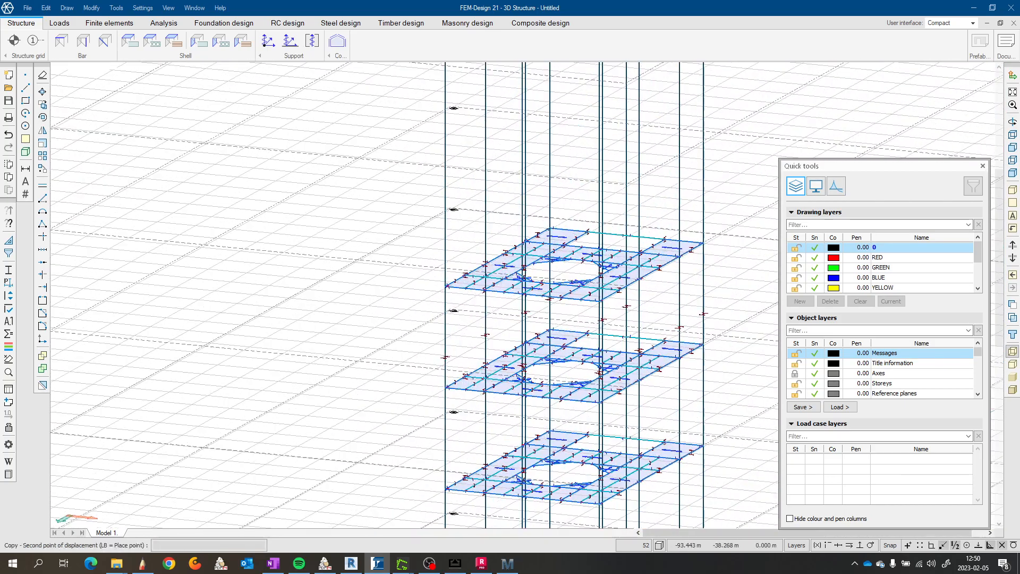
middle_drag(405, 266, 119, 257)
scroll(179, 269, up, 2)
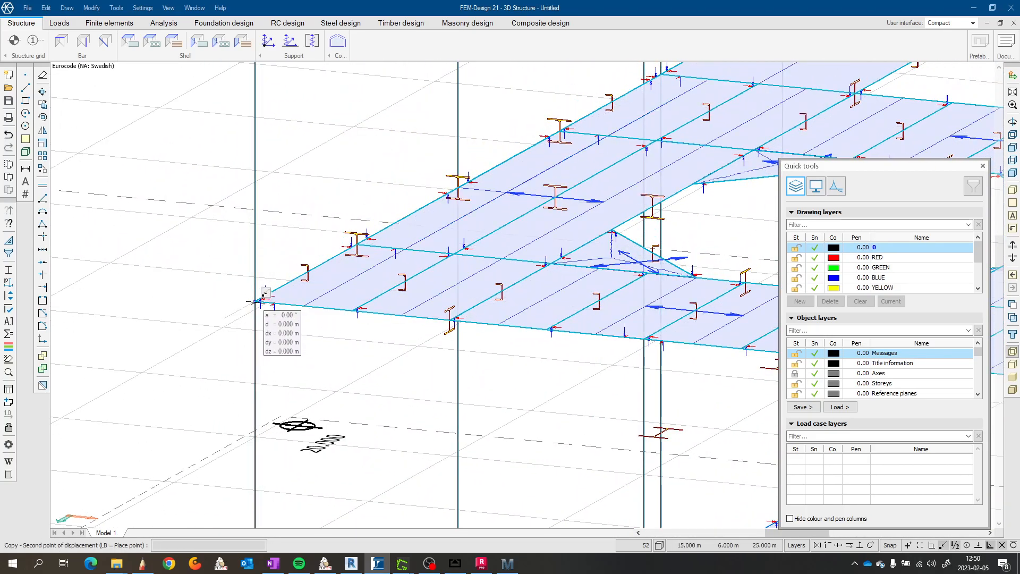
middle_click(255, 301)
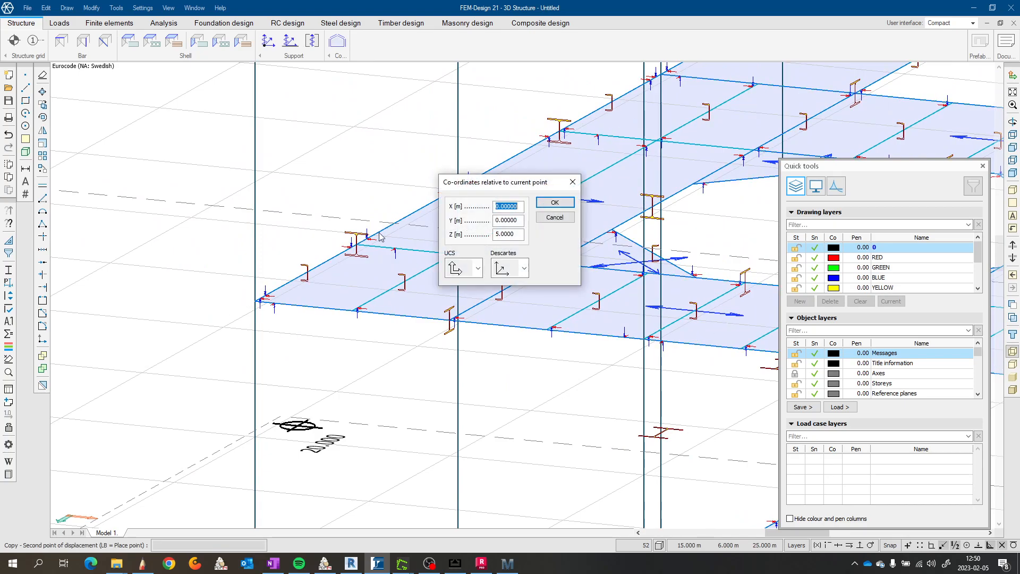
click(552, 206)
Step: Place a floor copy at storey +35.000, offset 5 m in Z from the corner of the +30.000 copy
scroll(505, 216, down, 10)
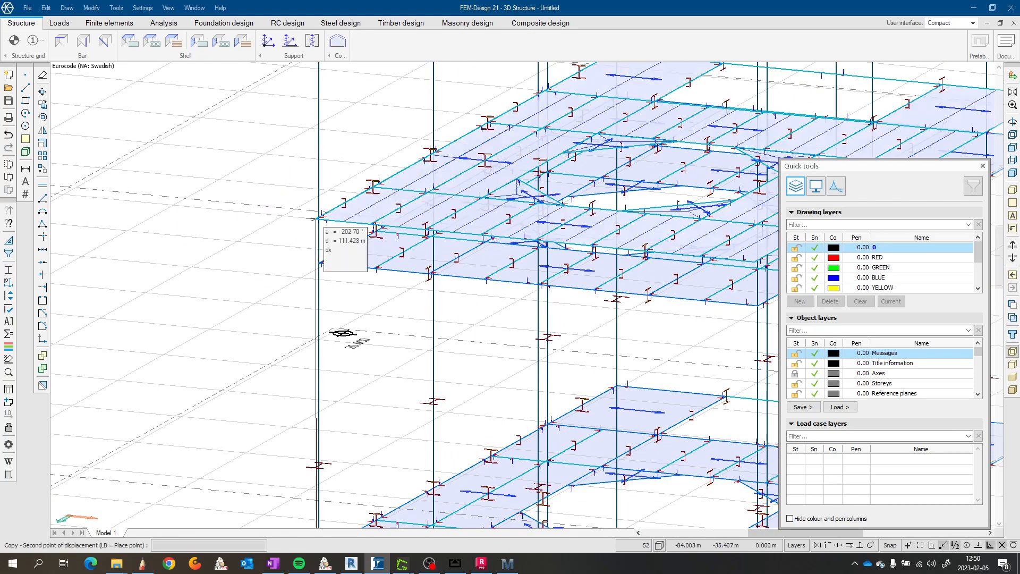
middle_drag(241, 193, 267, 335)
scroll(287, 340, down, 5)
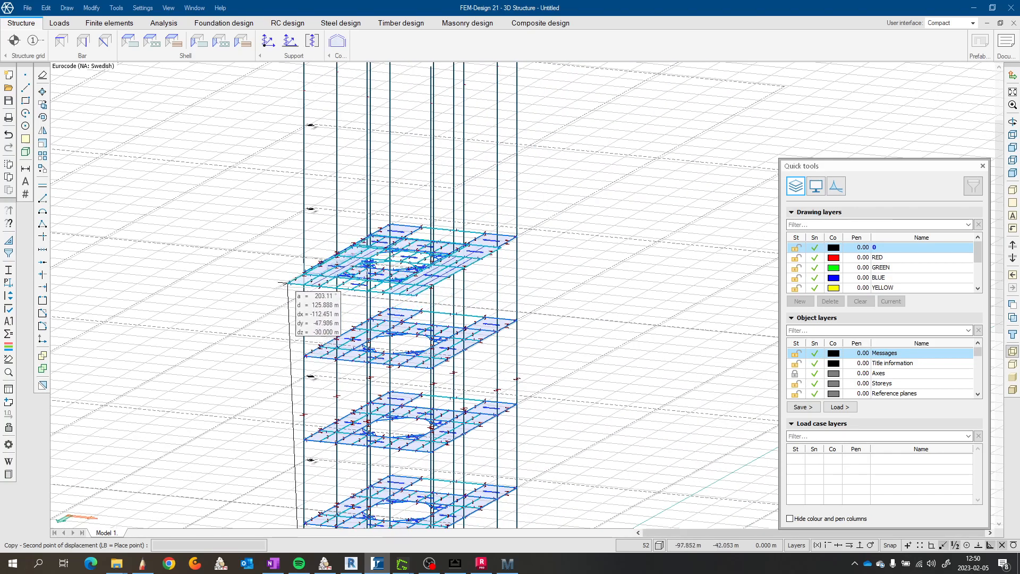
scroll(312, 431, up, 5)
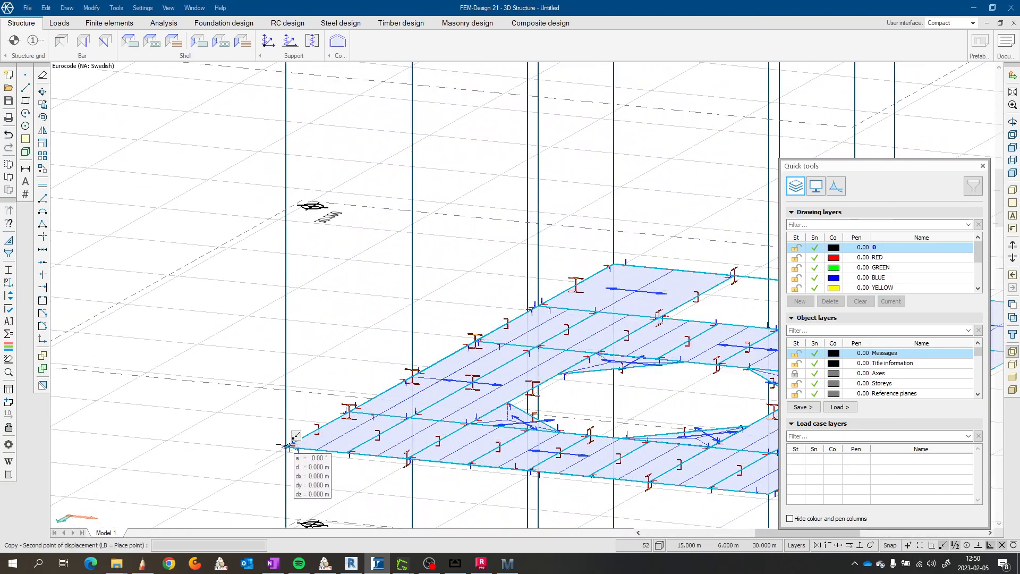
scroll(262, 449, up, 2)
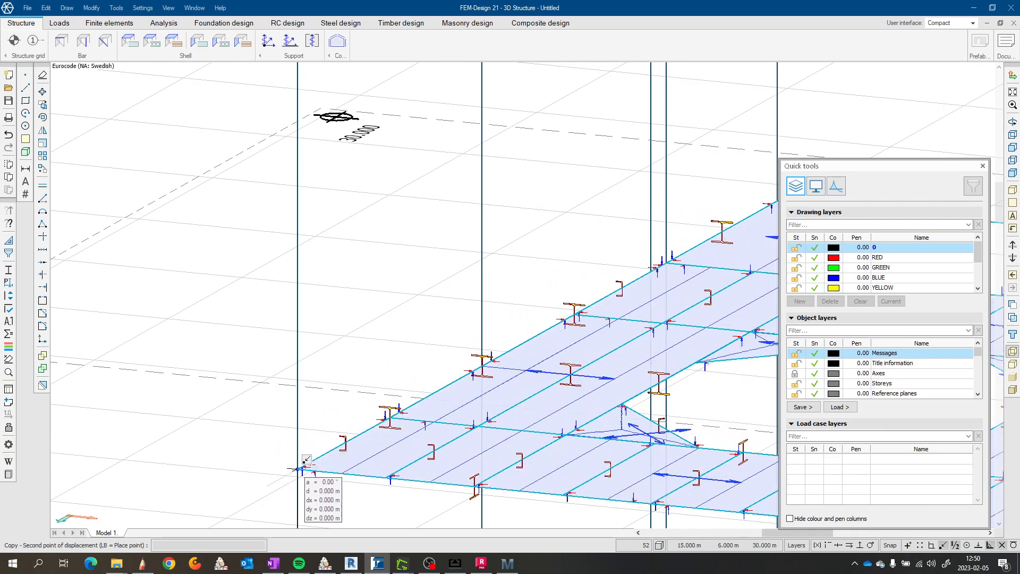
middle_click(298, 470)
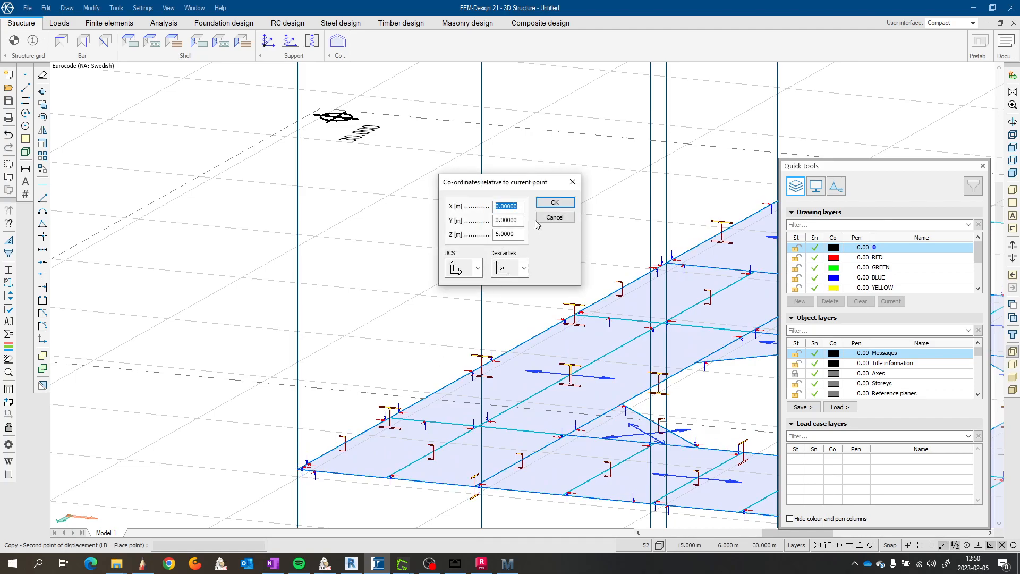
click(566, 202)
Step: Place a floor copy at storey +40.000, offset 5 m in Z from the corner of the +35.000 copy
scroll(351, 140, down, 2)
middle_drag(361, 145, 357, 371)
scroll(333, 246, down, 4)
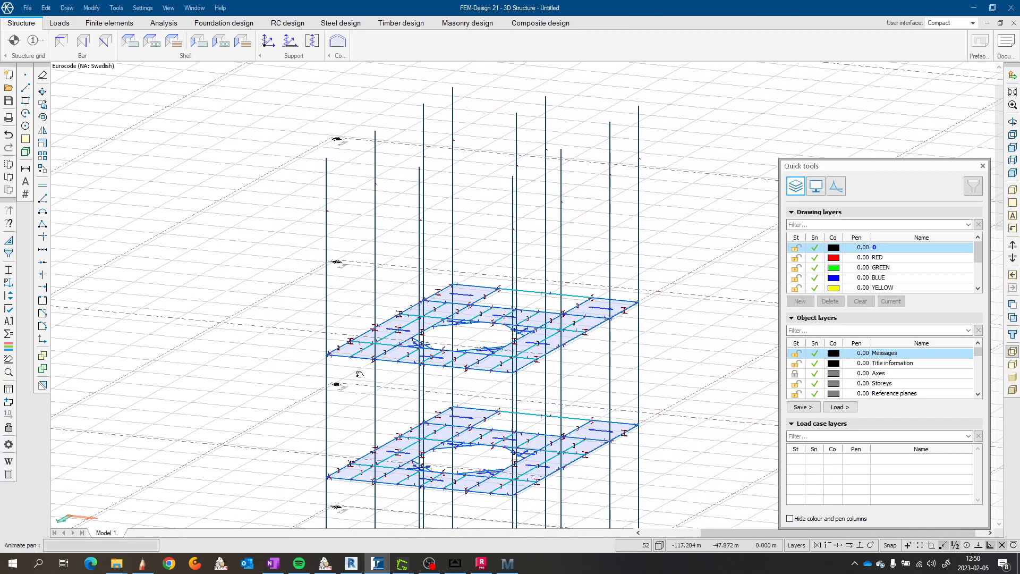
scroll(348, 340, up, 1)
scroll(314, 370, up, 3)
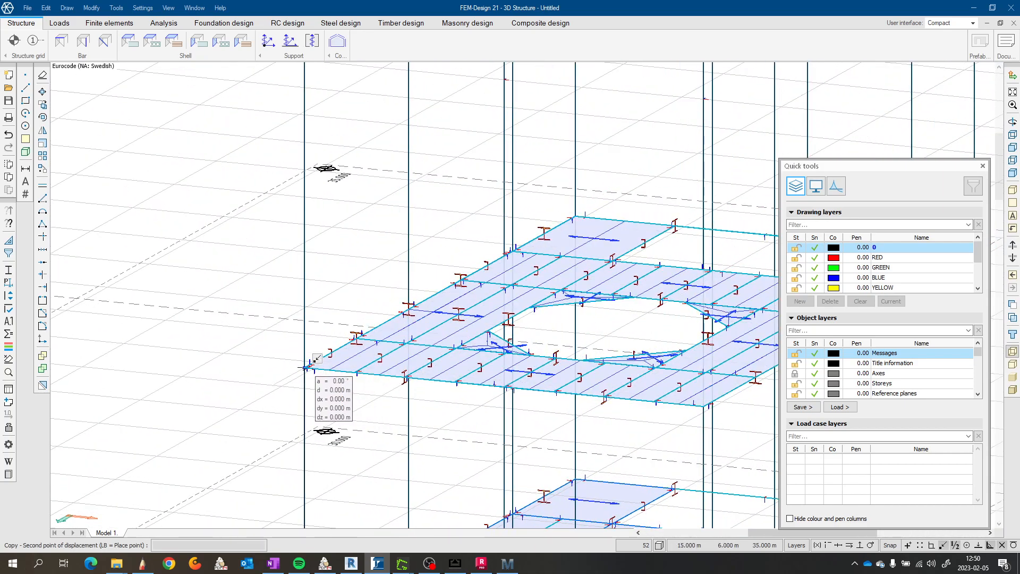
middle_click(306, 368)
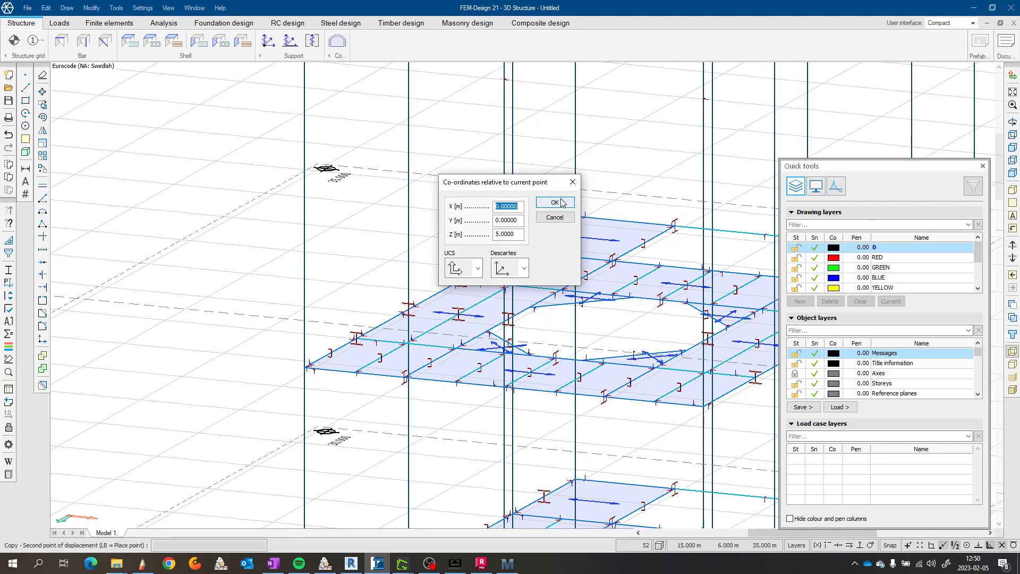
click(563, 202)
Step: Place the last floor copy at the top end of the corner column, at level +43.000
scroll(507, 245, down, 4)
scroll(444, 239, up, 4)
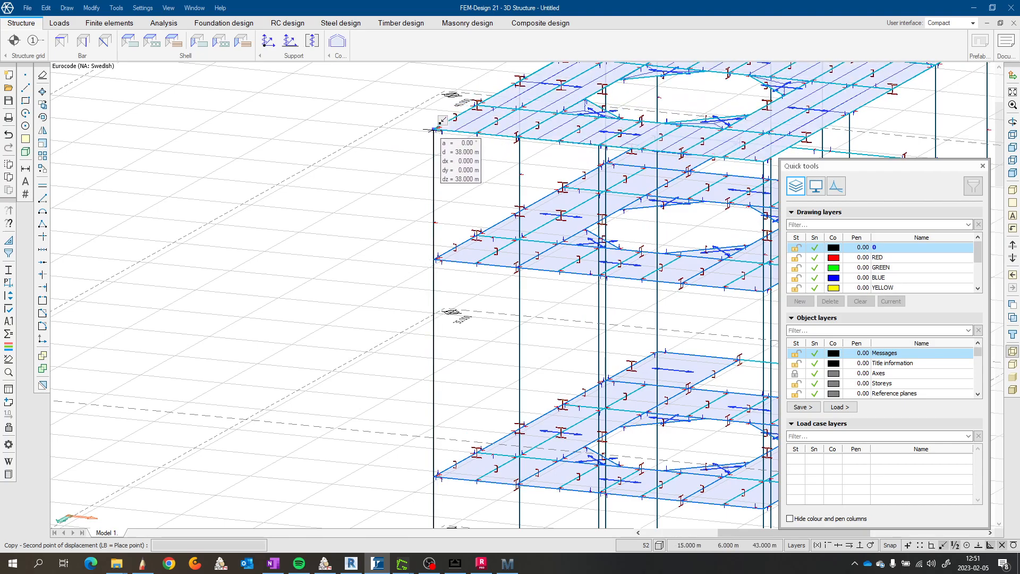
scroll(443, 121, down, 5)
click(443, 123)
Step: Close the Quick tools palette and examine the floor copies against the storey levels in a front view and in 3D
shift+middle_drag(484, 188, 631, 166)
scroll(550, 205, down, 4)
shift+middle_drag(559, 271, 680, 249)
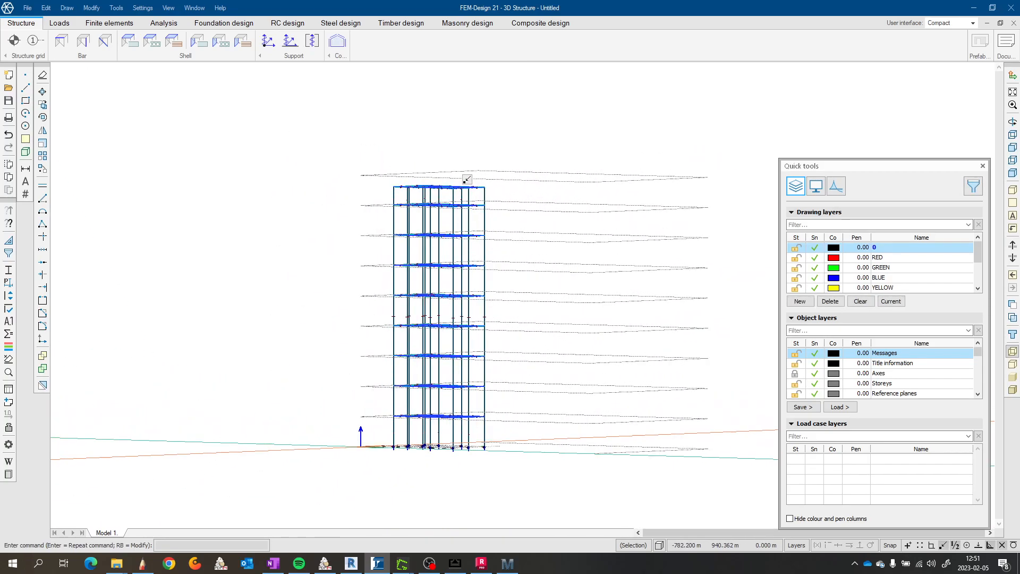
scroll(467, 180, up, 2)
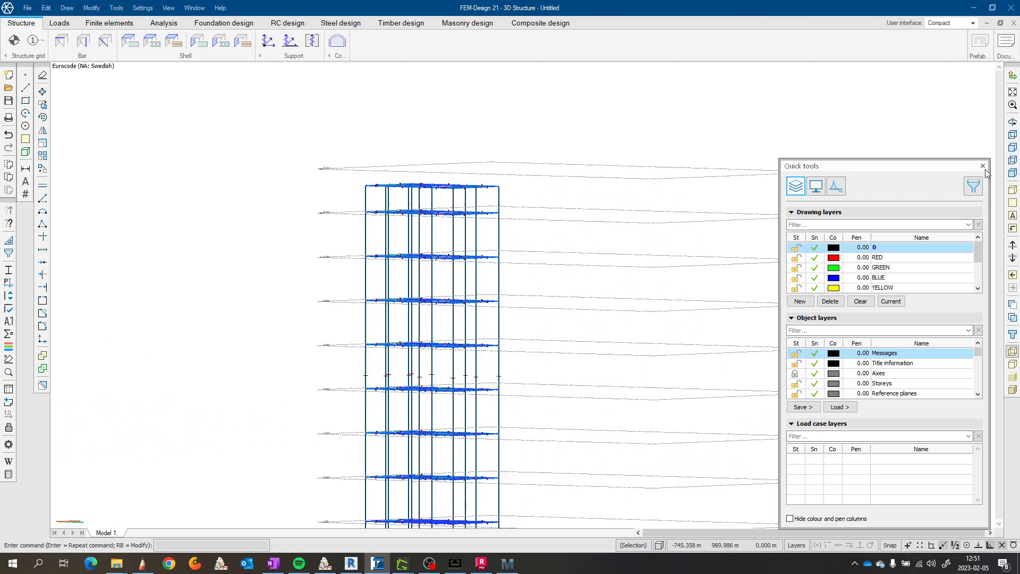
click(983, 166)
click(1010, 149)
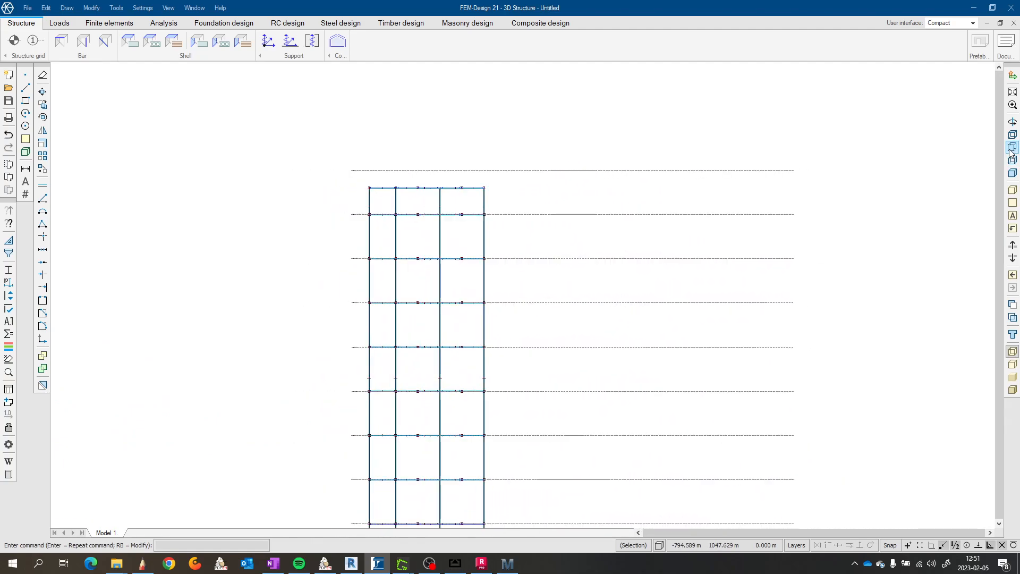
scroll(363, 161, up, 6)
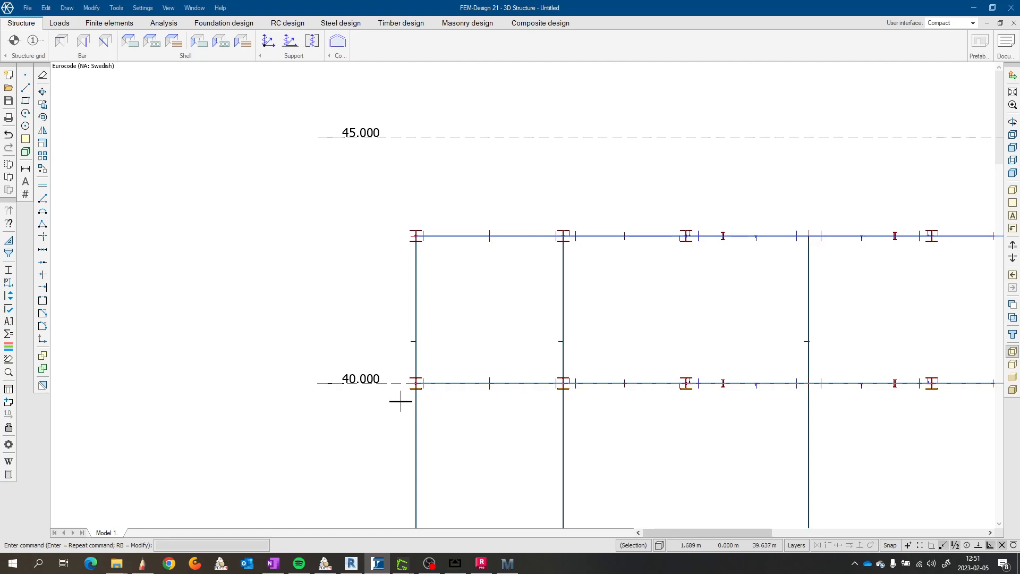
scroll(401, 398, down, 2)
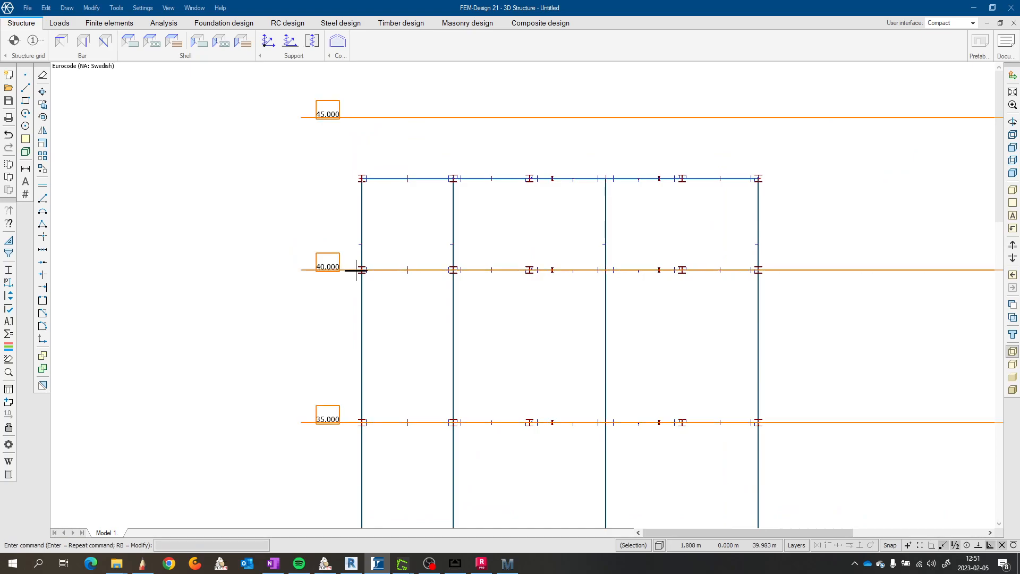
scroll(608, 287, down, 4)
alt+middle_drag(608, 288, 554, 339)
scroll(574, 311, down, 4)
middle_drag(649, 374, 555, 269)
scroll(608, 335, down, 3)
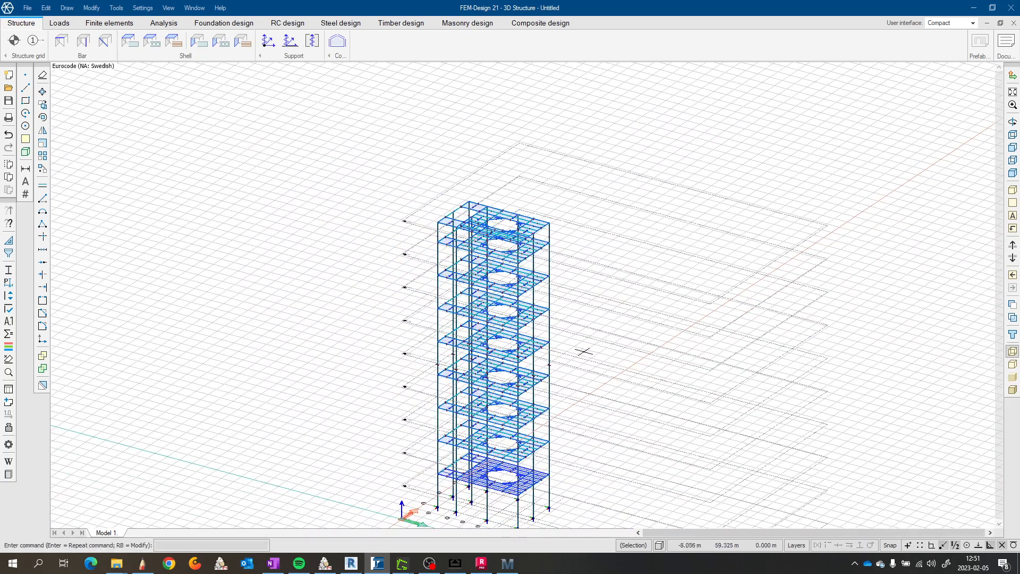
middle_drag(574, 337, 521, 302)
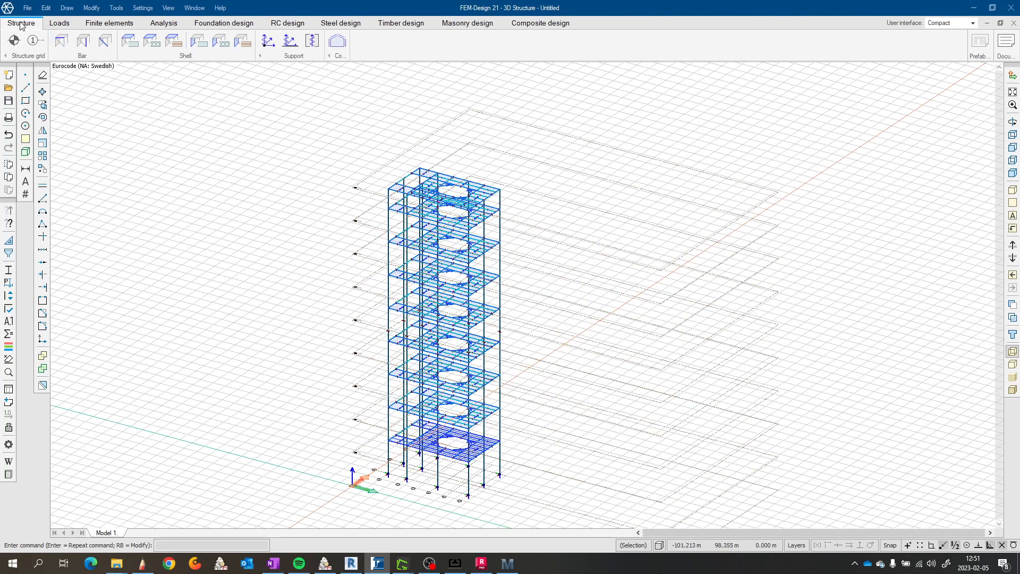
Step: Save the model to the Desktop as km-tower-pa1 in the FEM-Design 3D Structure (.str) format
click(29, 8)
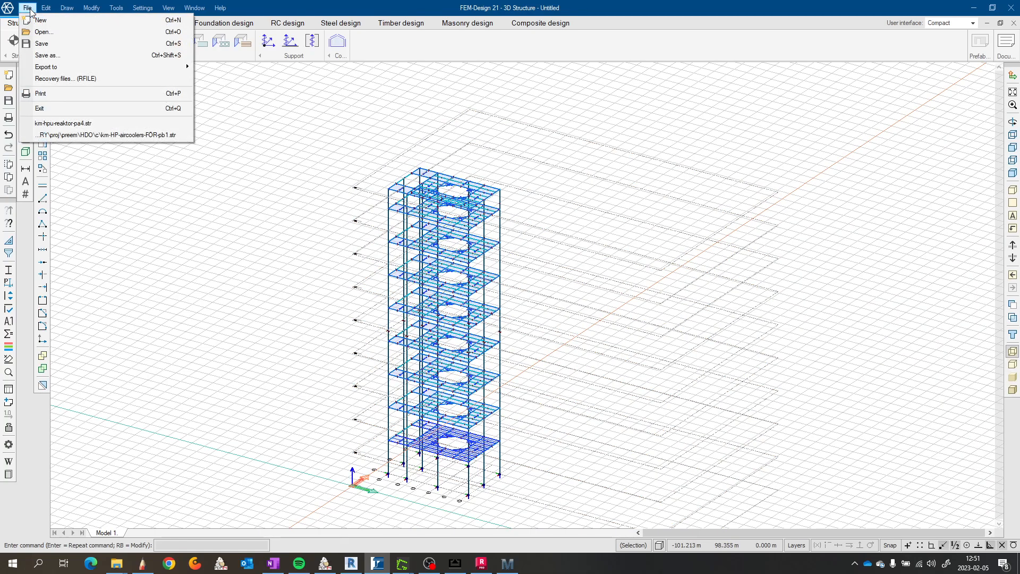
click(55, 53)
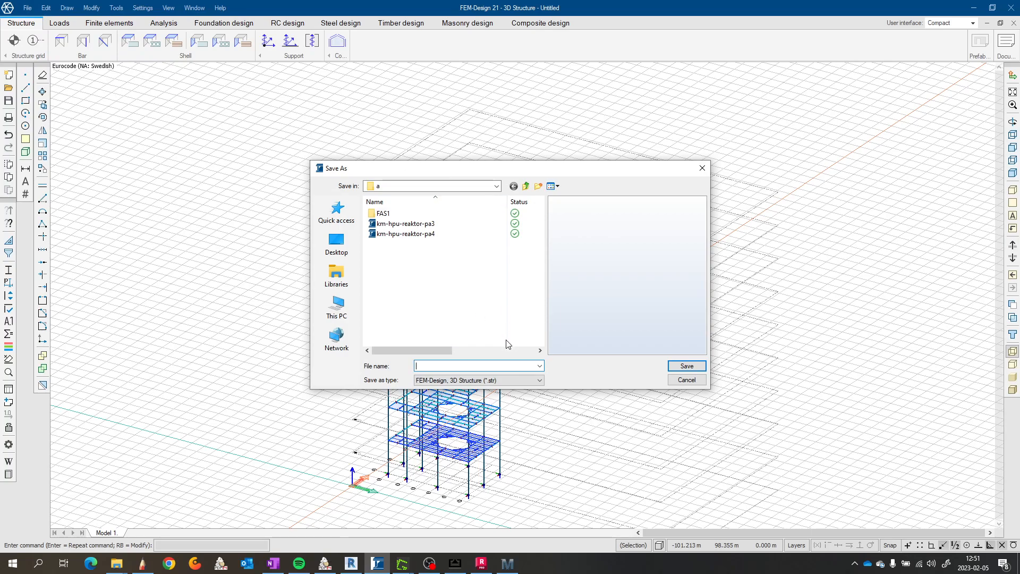
click(483, 186)
click(409, 334)
click(497, 186)
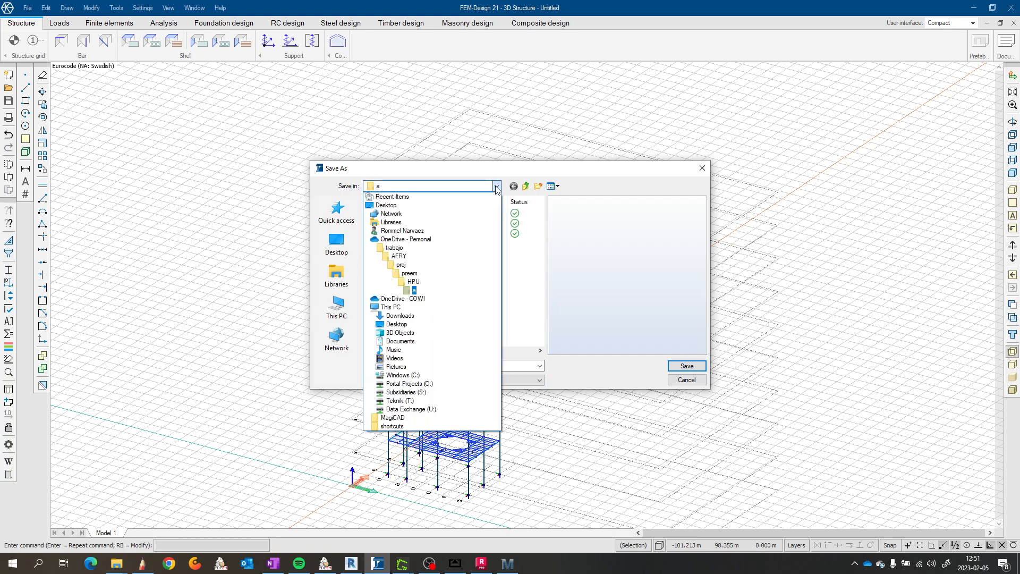
click(430, 242)
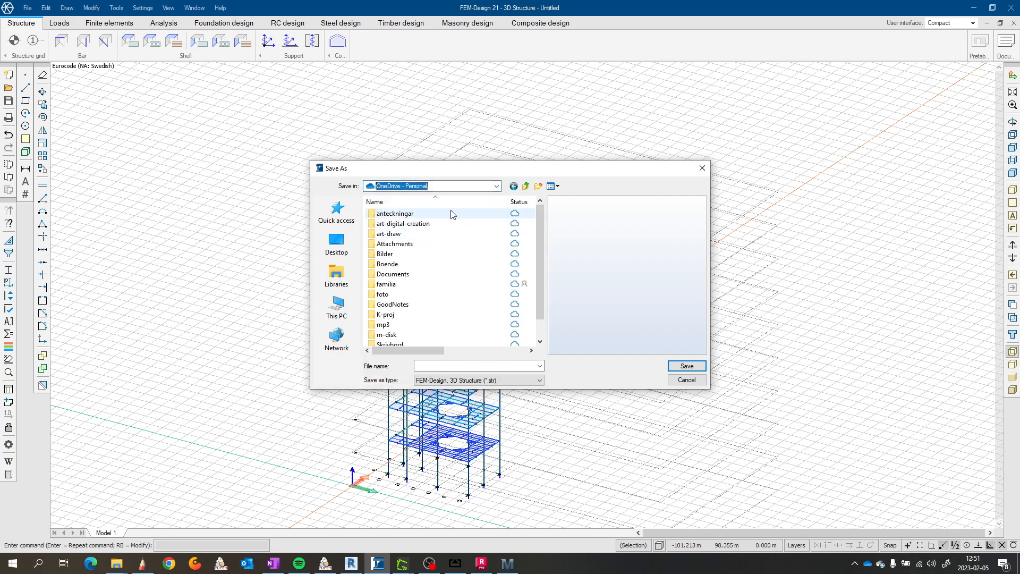
click(498, 187)
click(414, 304)
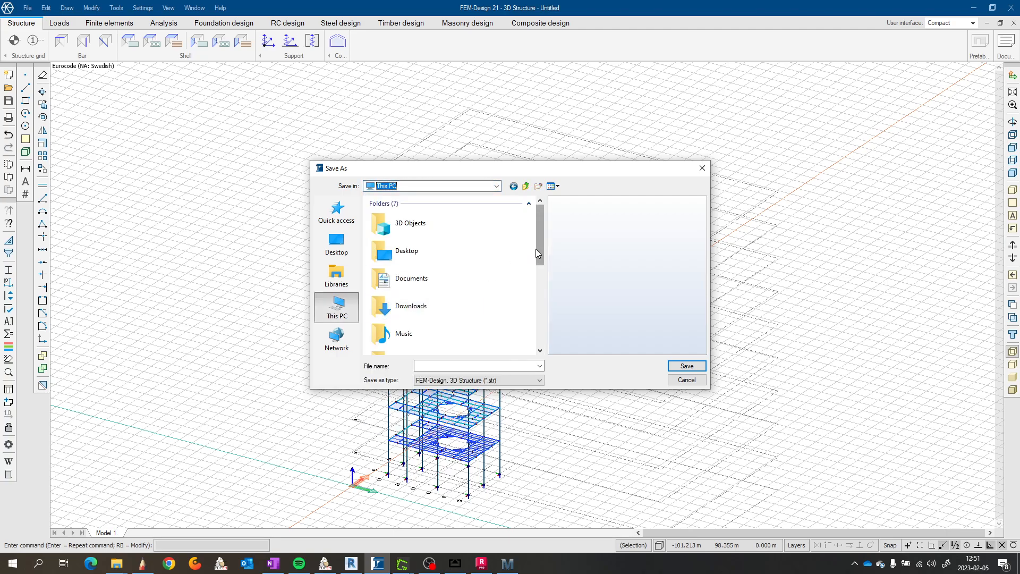
double_click(424, 262)
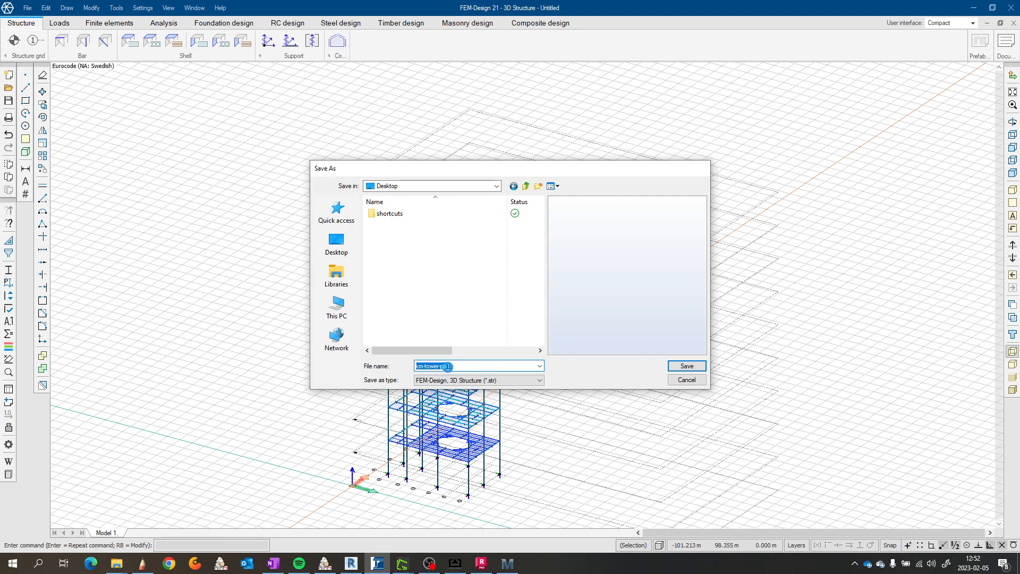
key(Return)
Step: Examine the tower's columns and all copied floors from base to top from several angles
scroll(525, 351, up, 4)
middle_drag(517, 308, 604, 247)
middle_drag(461, 312, 492, 256)
scroll(490, 255, up, 3)
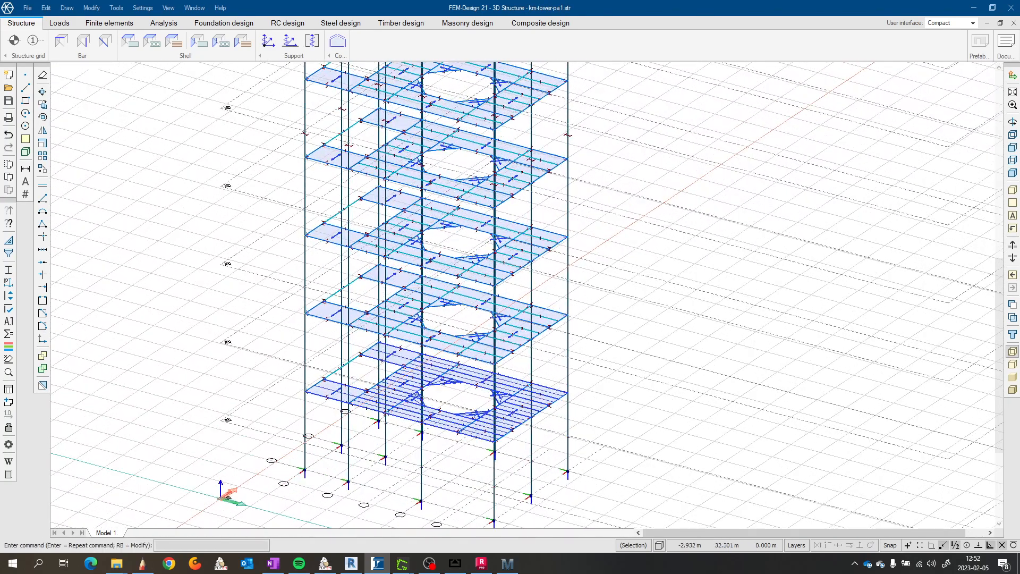
scroll(478, 279, up, 2)
scroll(456, 364, down, 3)
scroll(442, 348, down, 3)
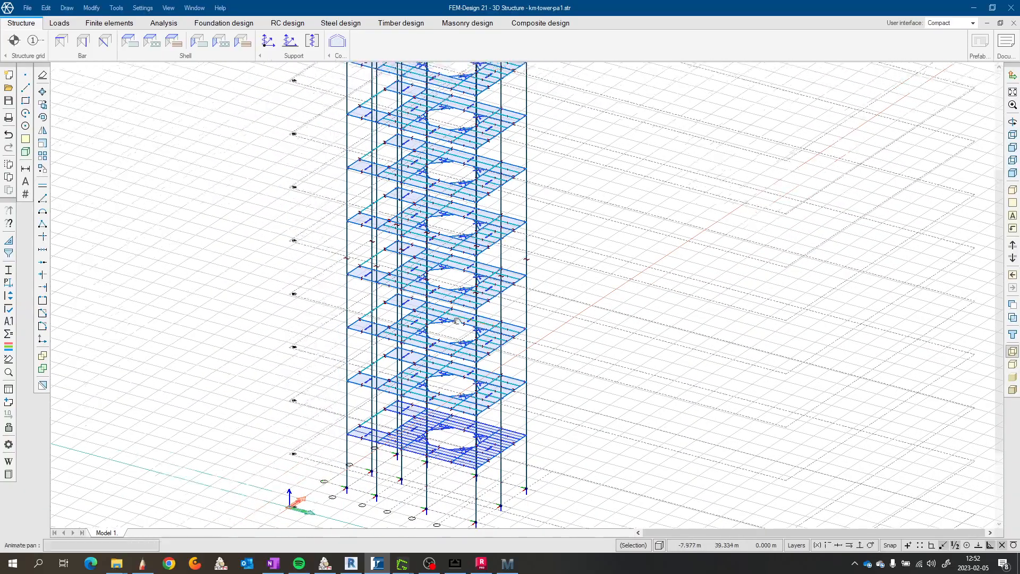
scroll(441, 348, up, 1)
shift+middle_drag(398, 360, 404, 321)
scroll(458, 259, down, 2)
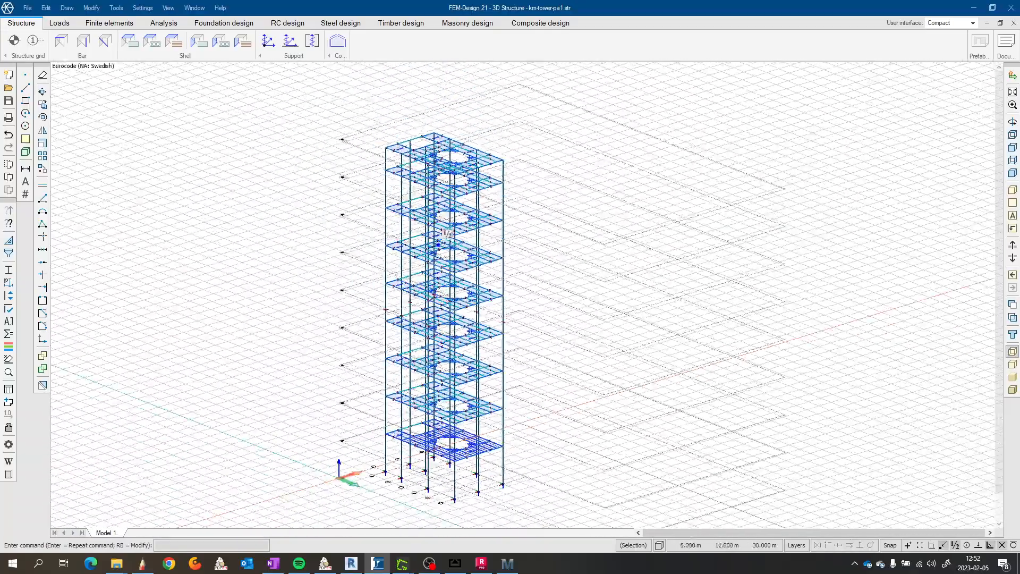
scroll(472, 286, up, 2)
middle_drag(500, 248, 543, 208)
scroll(521, 215, down, 1)
scroll(524, 229, up, 4)
scroll(518, 239, down, 1)
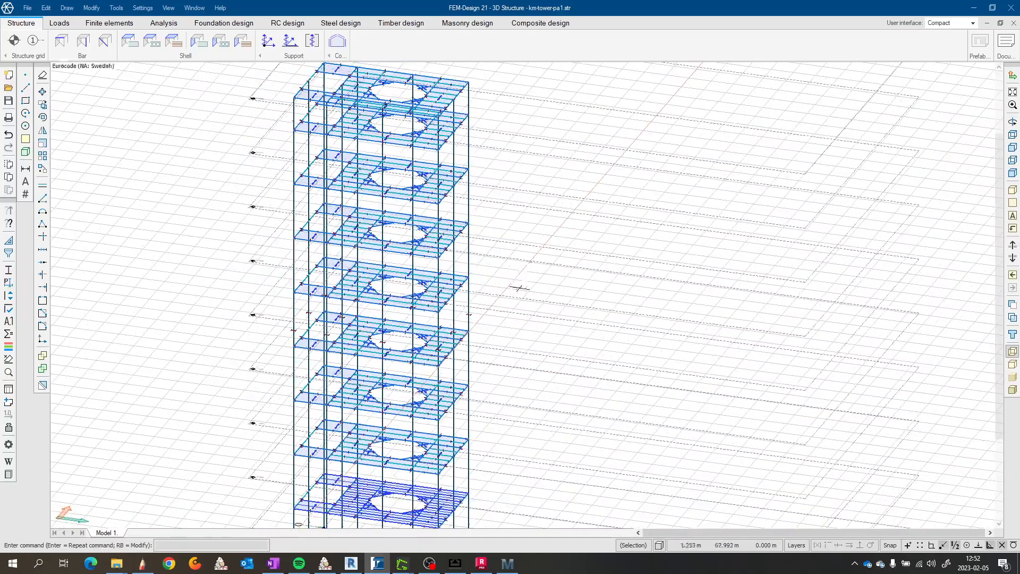
middle_drag(494, 330, 513, 344)
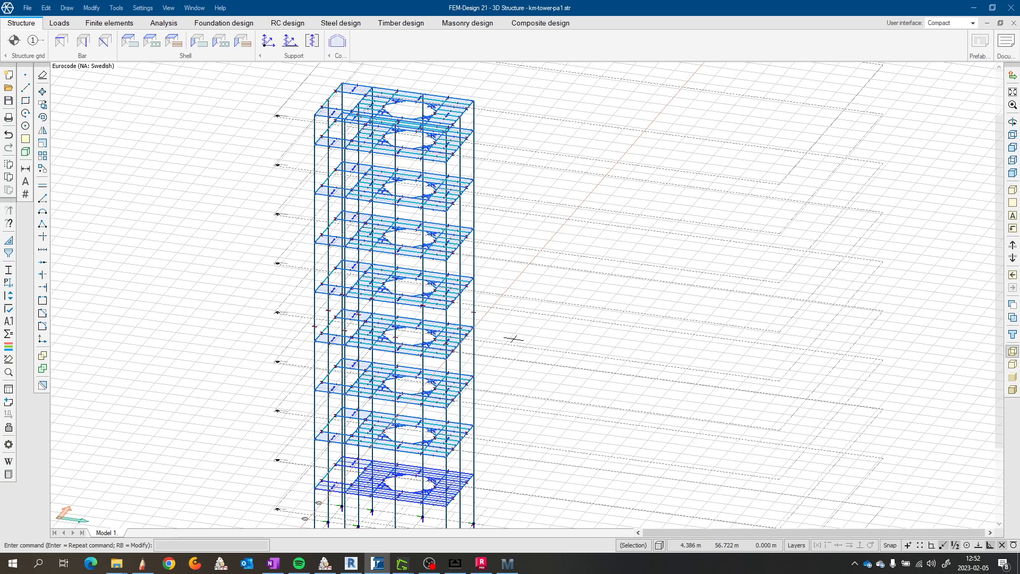